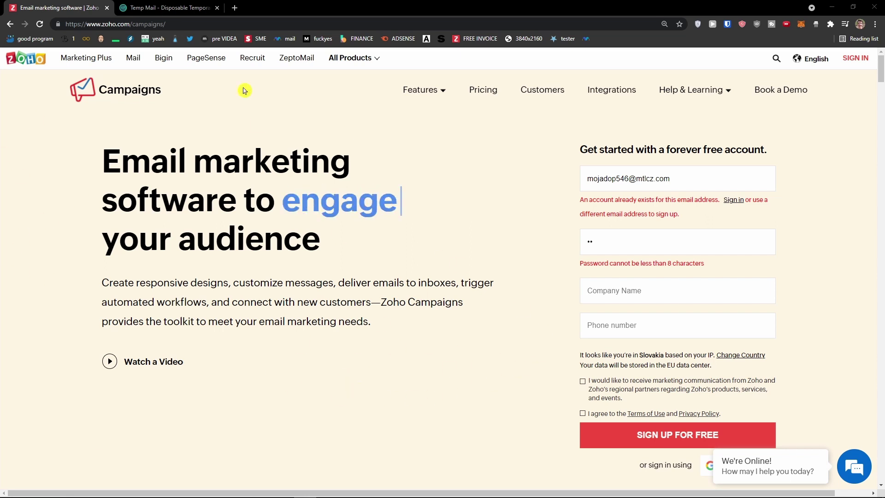
Copy the temporary e-mail address from the Temp Mail tab
drag(102, 159, 345, 257)
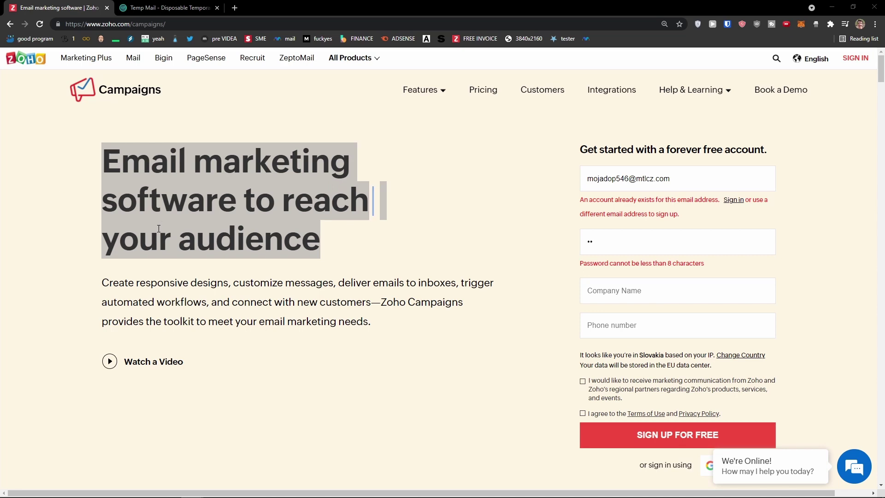
click(465, 207)
click(188, 9)
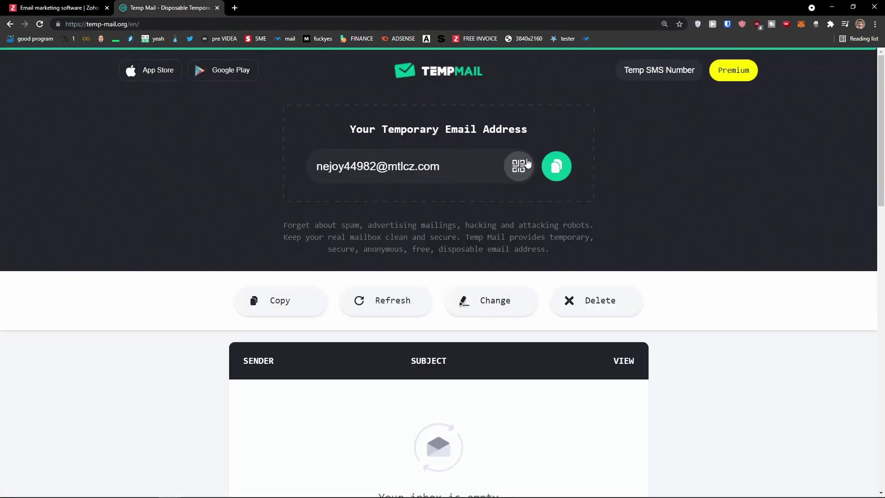
click(556, 166)
click(57, 7)
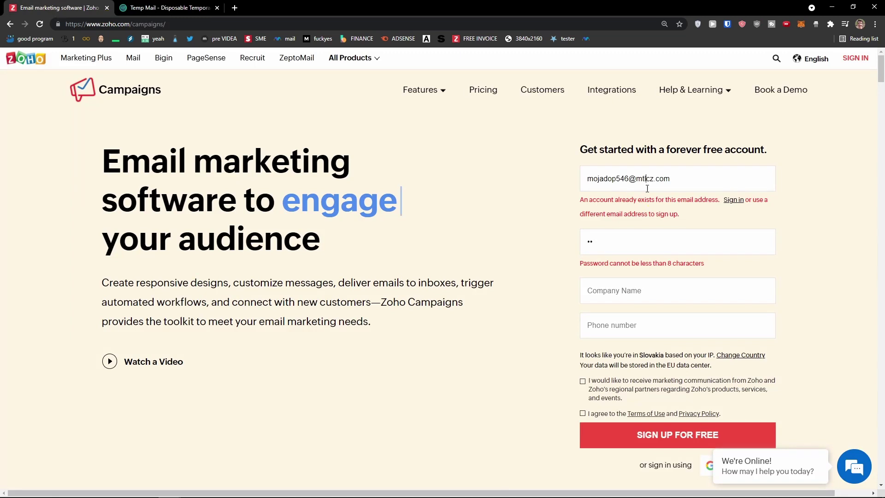
Replace the sign-up e-mail with the temporary address, then reload the form to clear it
key(ctrl+a)
key(ctrl+v)
click(642, 241)
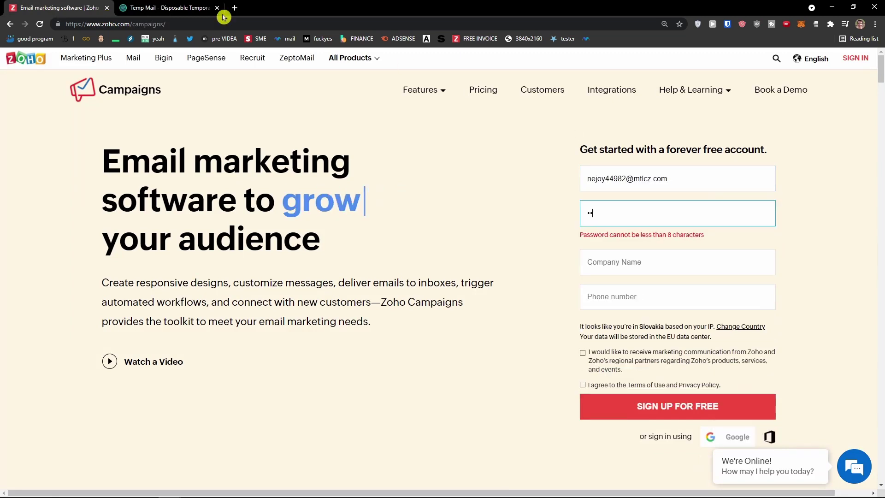
click(40, 24)
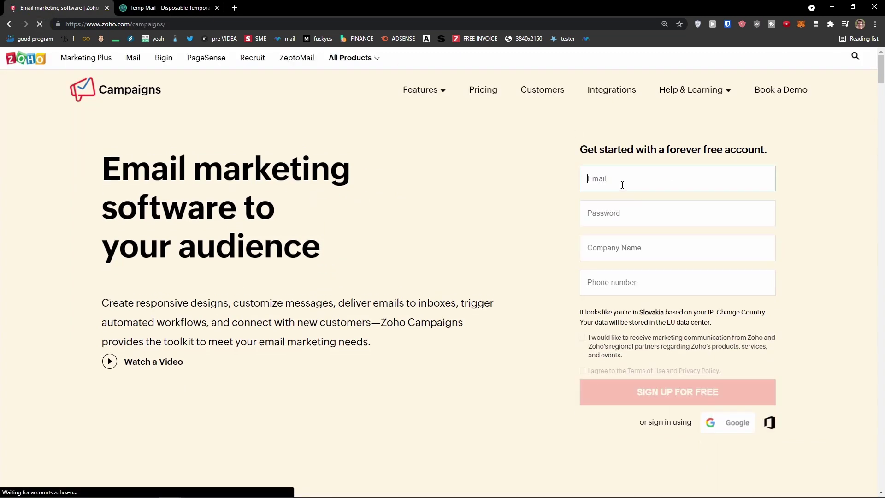
Fill the sign-up form with the temporary e-mail, a password, company 'Sun' and a phone number
key(ctrl+v)
click(634, 216)
text(•••••••••••)
key(Tab)
text(Sun)
key(Tab)
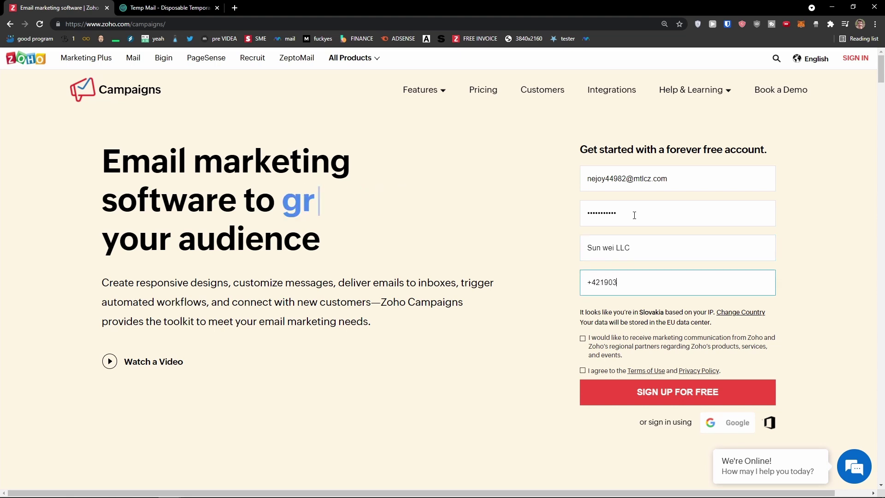
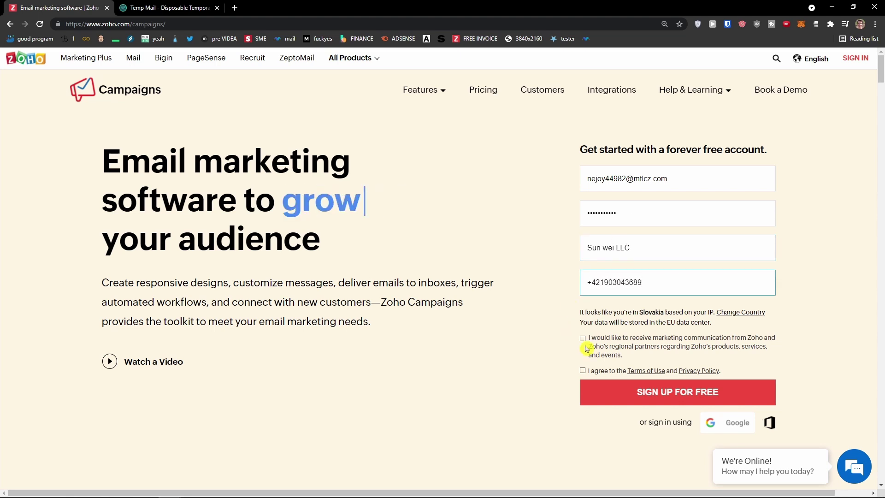
Accept the Terms of Use and submit the free sign-up form
click(583, 370)
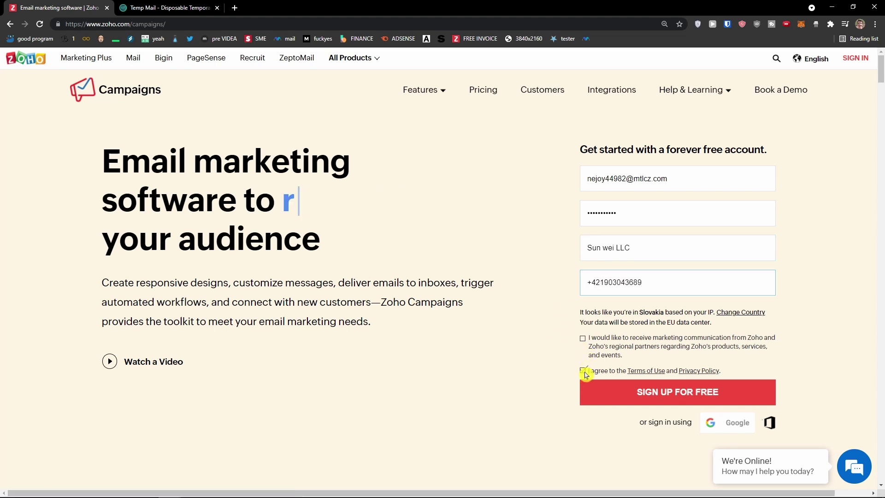
click(658, 394)
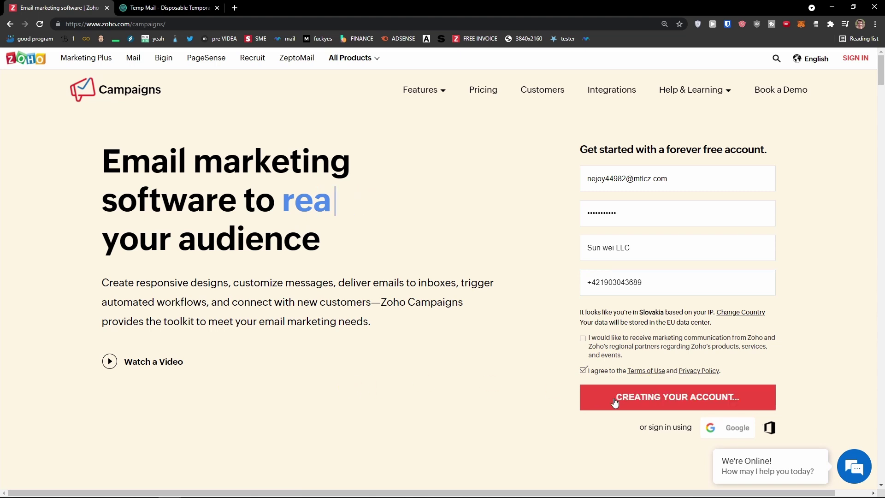
scroll(691, 395, down, 1)
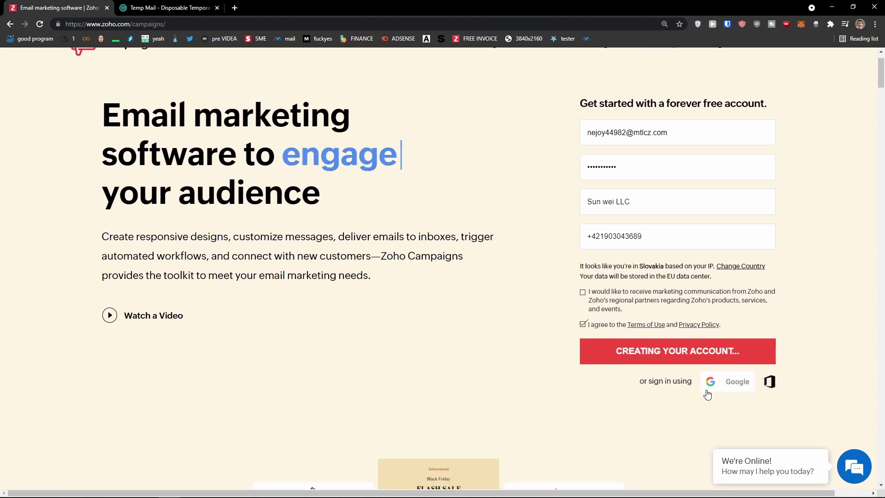
scroll(259, 400, up, 1)
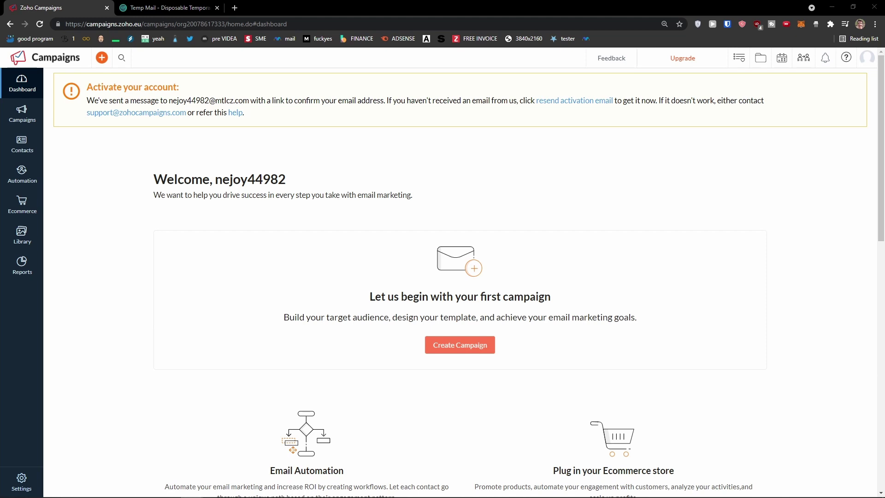
Check the new dashboard's activation banner and switch to the Temp Mail mailbox
scroll(460, 273, up, 3)
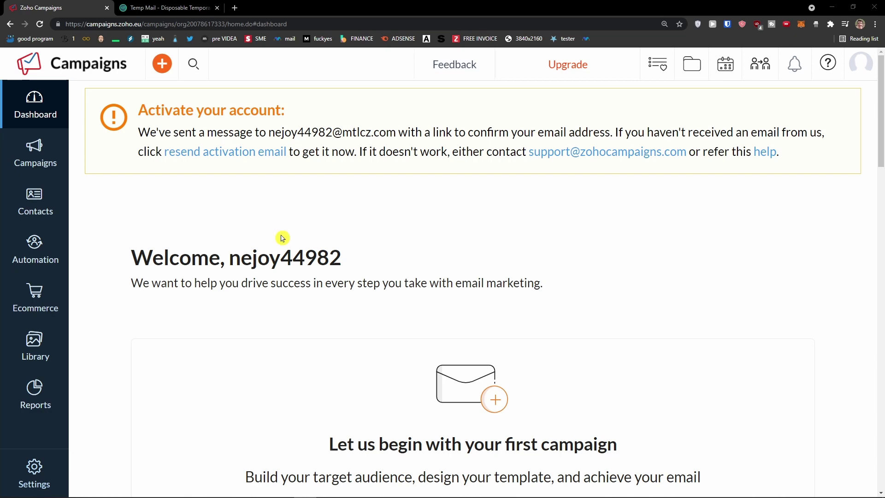
click(168, 8)
Open Zoho's welcome e-mail, confirm and verify the account, then enter the Campaigns account
scroll(406, 322, down, 1)
click(289, 360)
scroll(322, 355, down, 2)
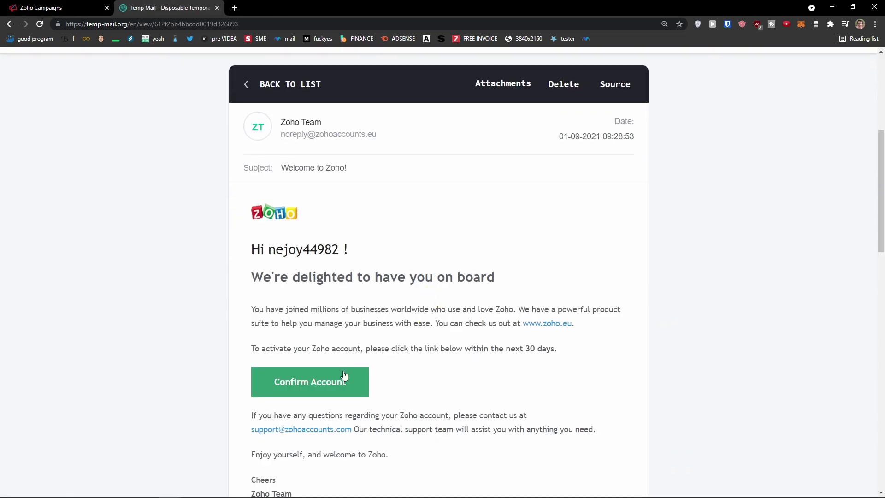
click(344, 375)
click(463, 196)
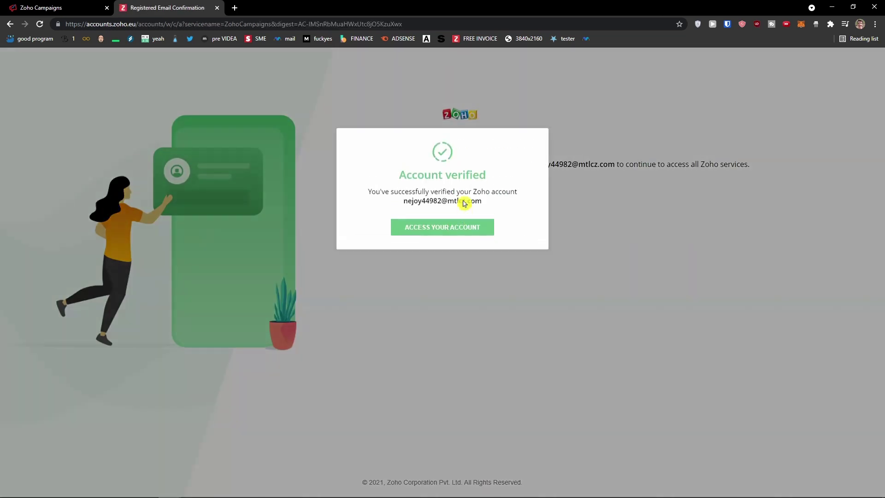
click(419, 245)
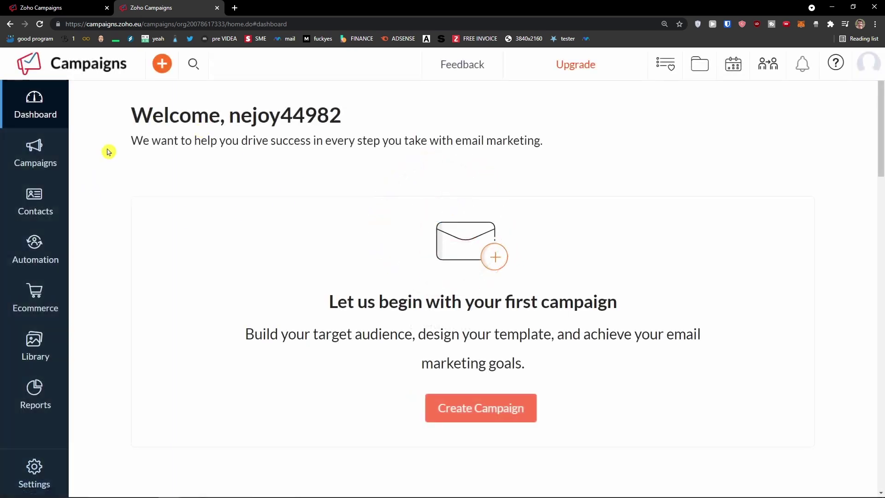
Keep the page zoom at 150% and scroll through the dashboard content
key(ctrl+minus)
key(ctrl+minus)
key(ctrl+plus)
scroll(184, 180, down, 5)
scroll(183, 181, down, 6)
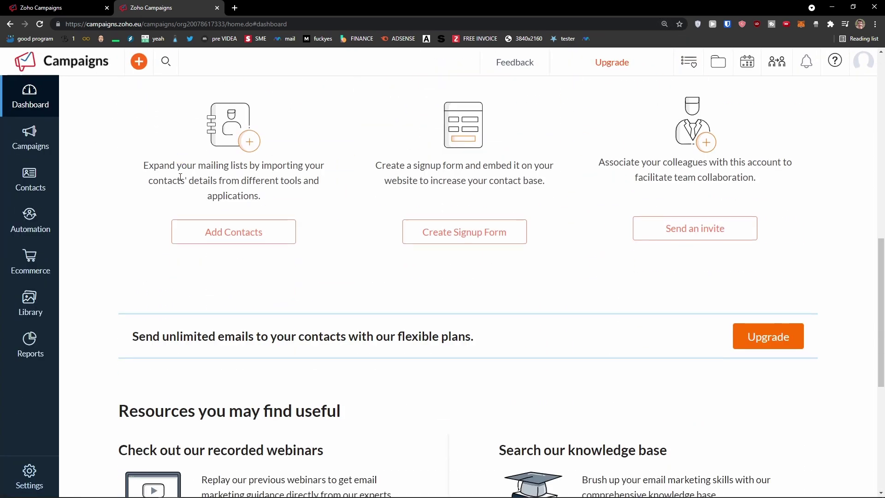
scroll(179, 180, up, 9)
scroll(411, 316, down, 4)
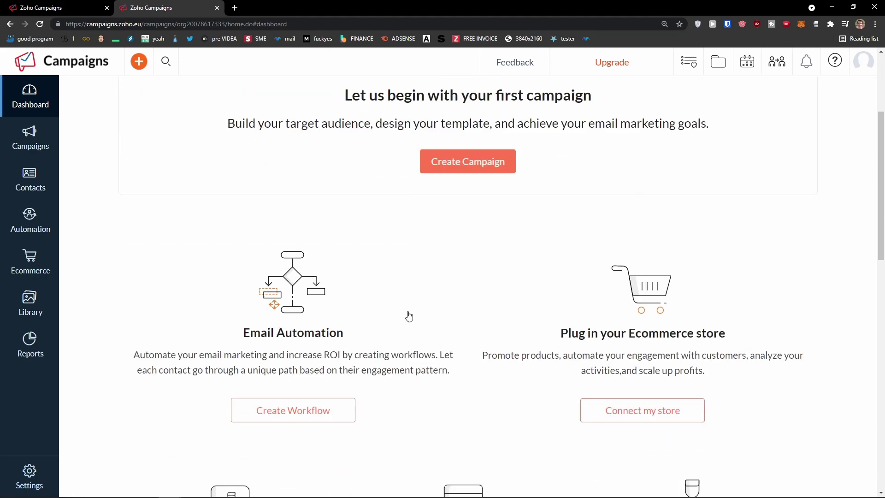
drag(240, 268, 501, 330)
scroll(654, 204, down, 3)
click(588, 138)
scroll(454, 285, down, 1)
click(250, 325)
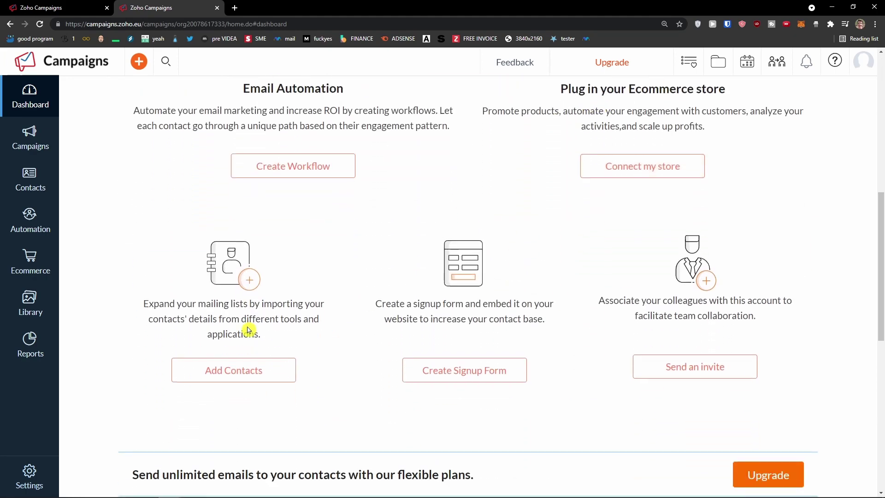
scroll(268, 350, down, 1)
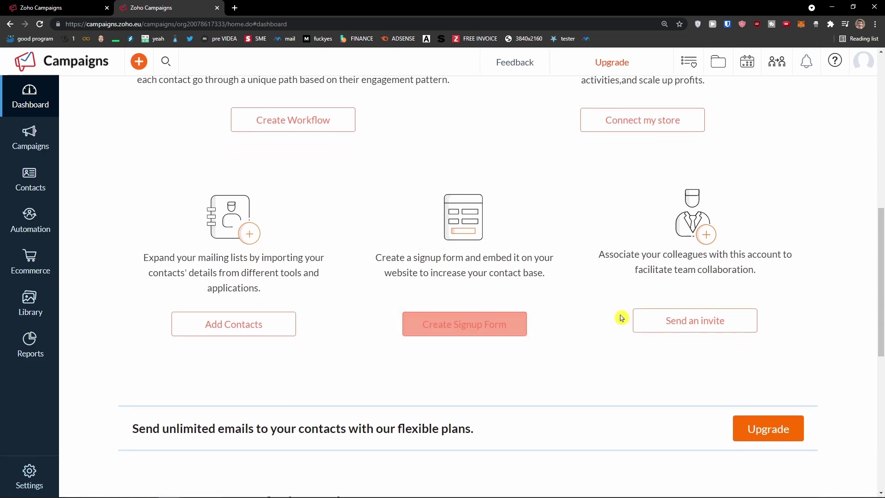
scroll(628, 350, down, 6)
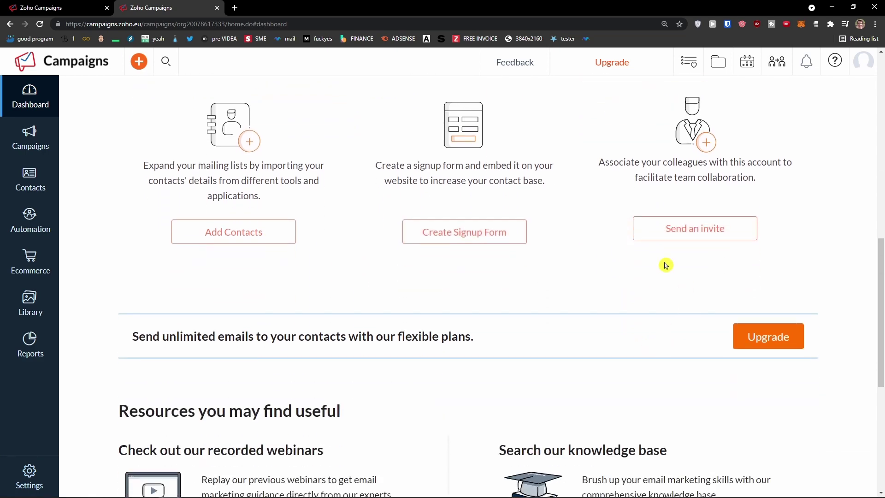
scroll(470, 288, down, 3)
scroll(434, 309, up, 19)
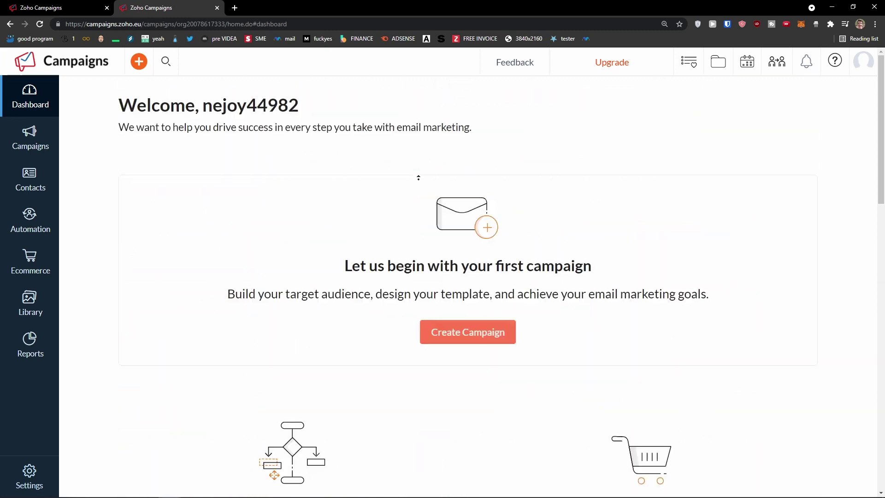
Open the Autoresponders list under Automation, which is still empty
click(23, 142)
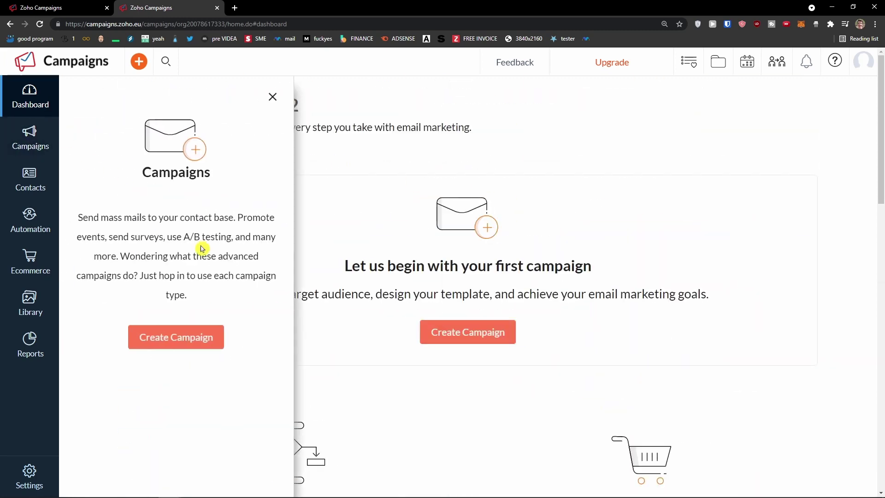
mouse_move(25, 188)
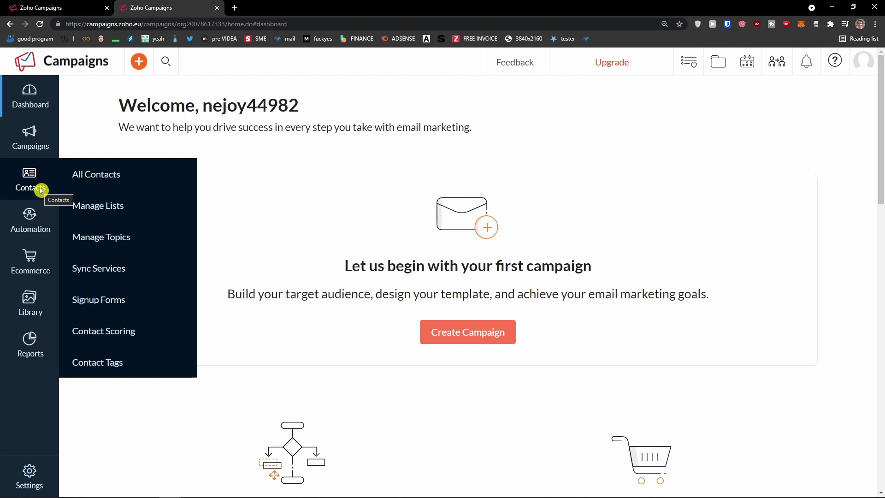
click(40, 234)
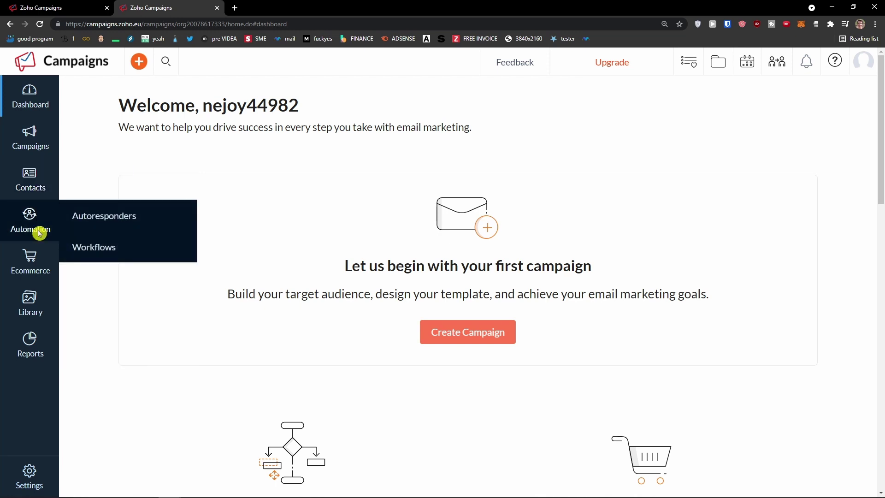
click(85, 219)
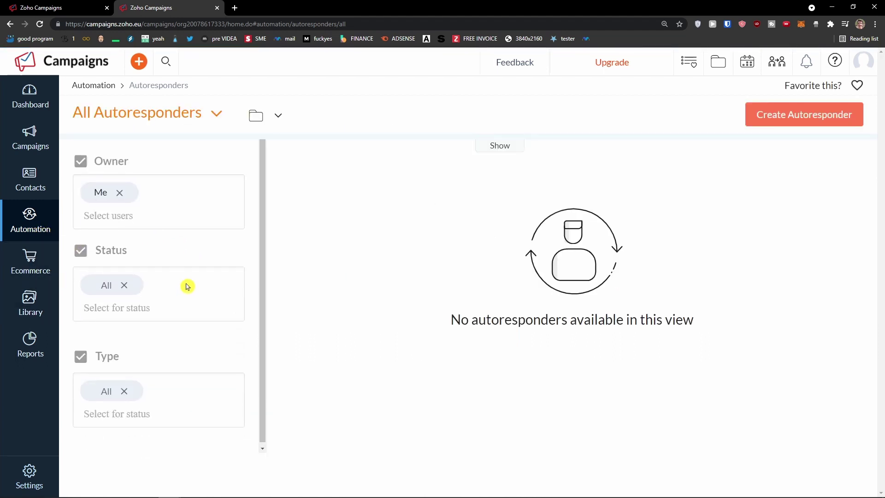
Browse the Workflows list, the Ecommerce section and the workflow templates library
mouse_move(43, 223)
click(100, 249)
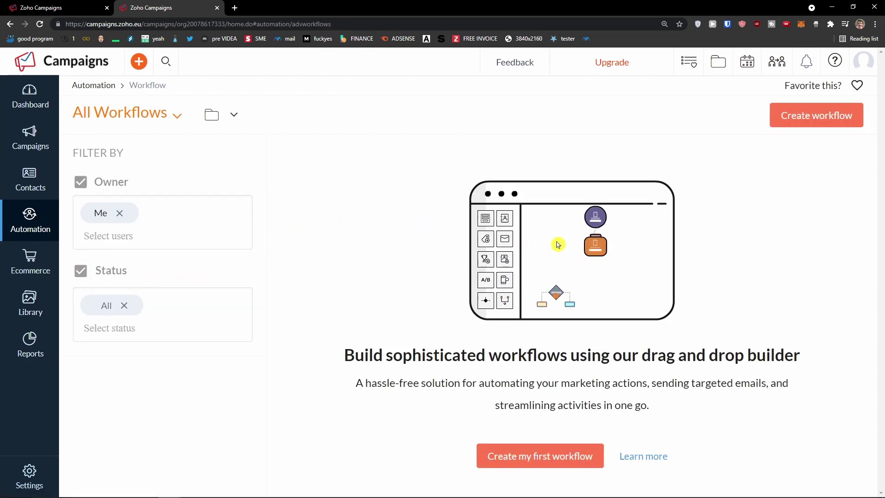
click(42, 270)
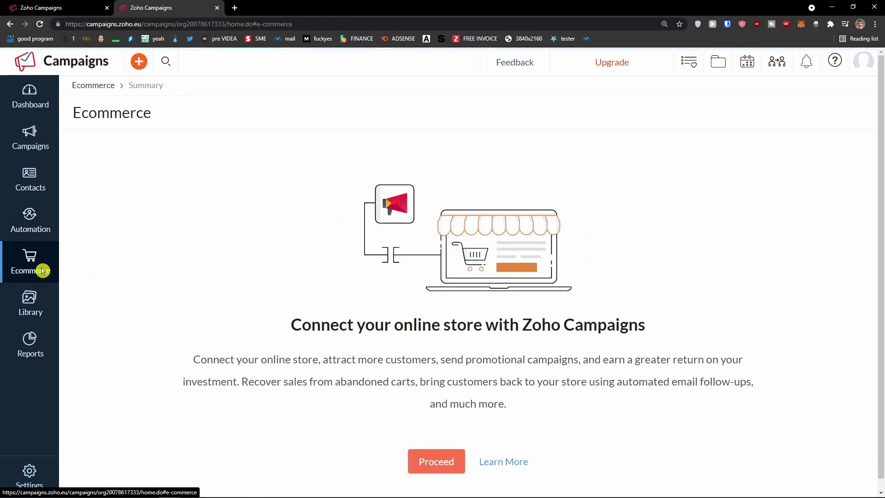
mouse_move(46, 306)
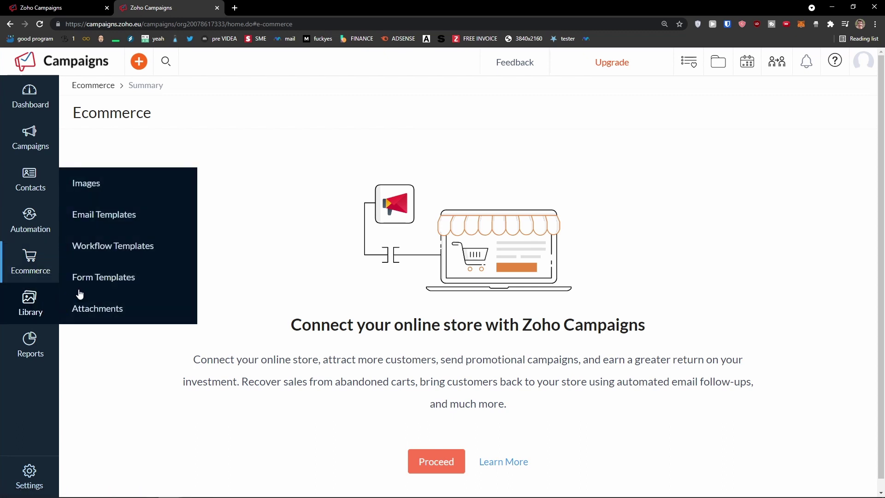
click(111, 248)
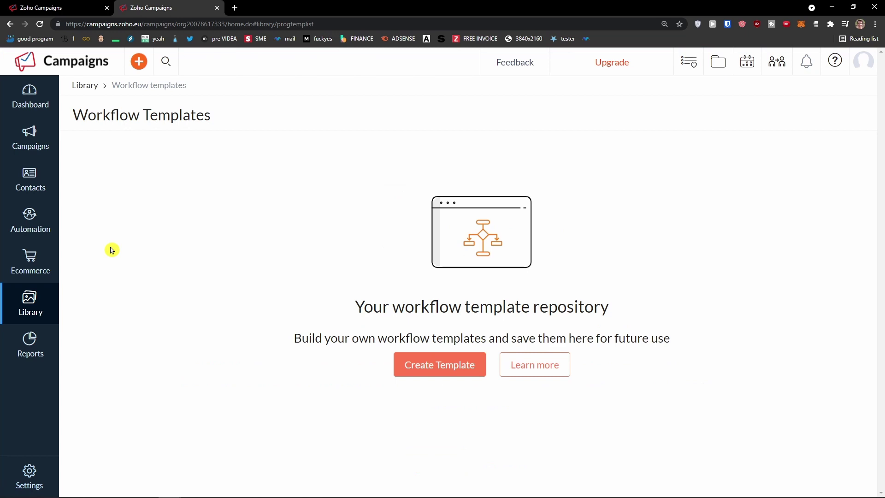
Open Reports and Settings, then dismiss the Reports introduction panel
click(37, 343)
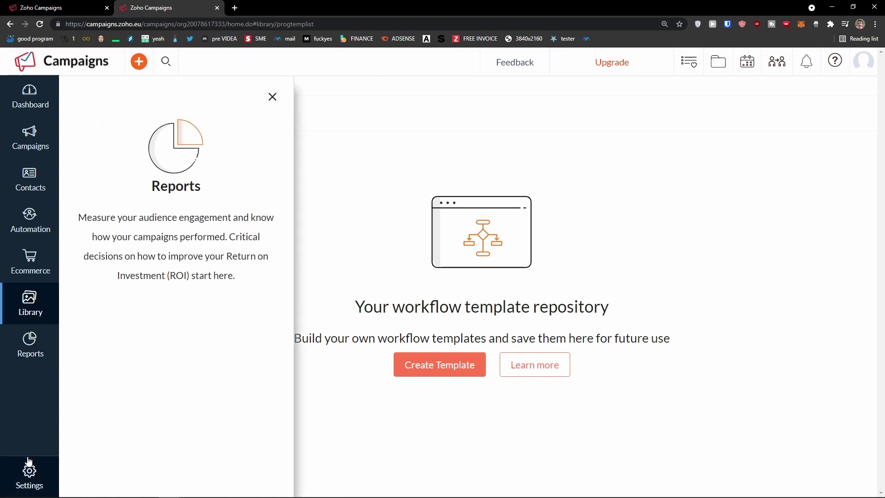
click(28, 471)
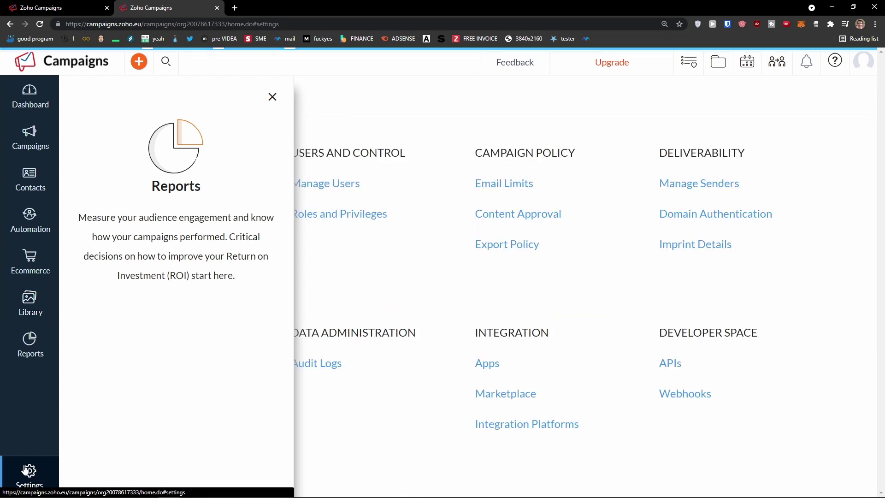
click(273, 97)
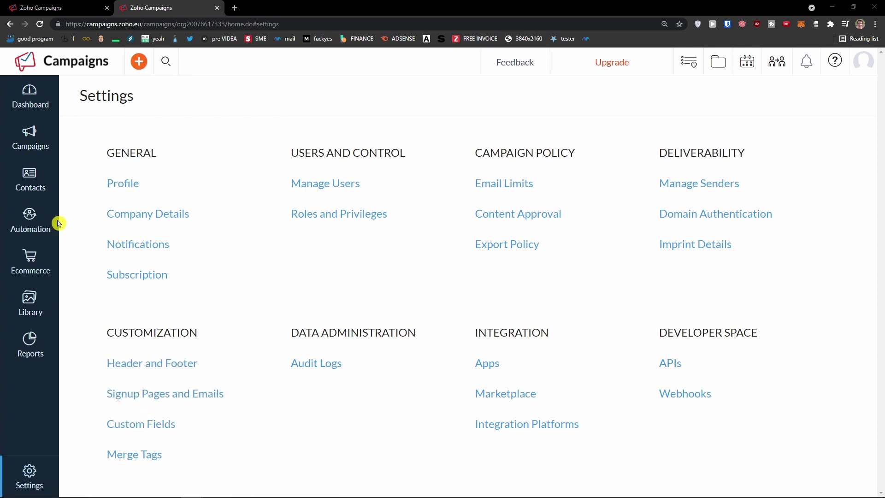
mouse_move(31, 188)
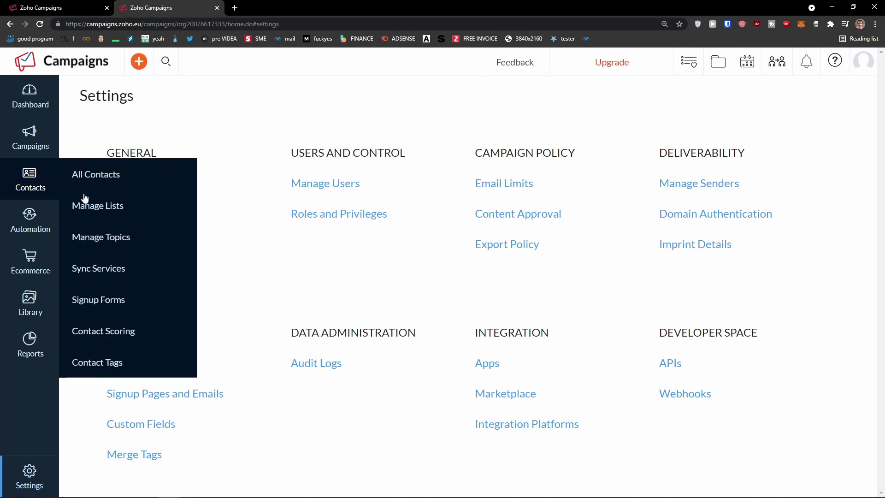
Go to Contacts > Manage Lists and start creating a new list
click(112, 204)
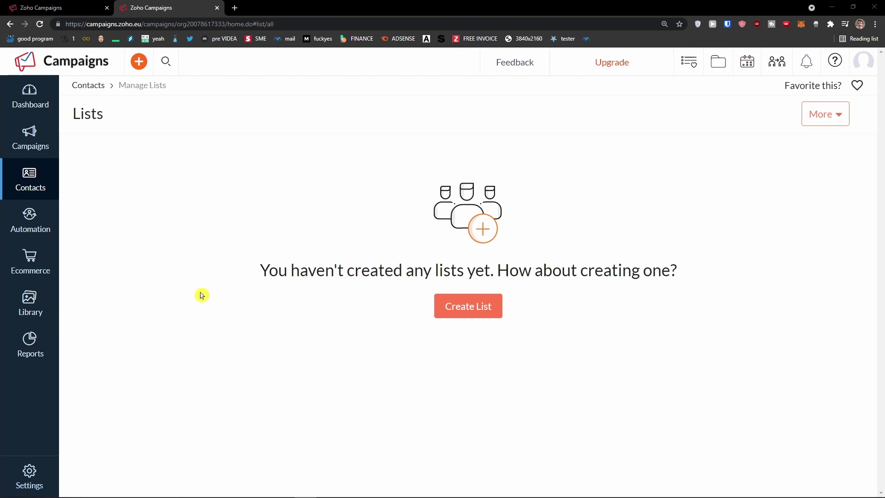
mouse_move(36, 178)
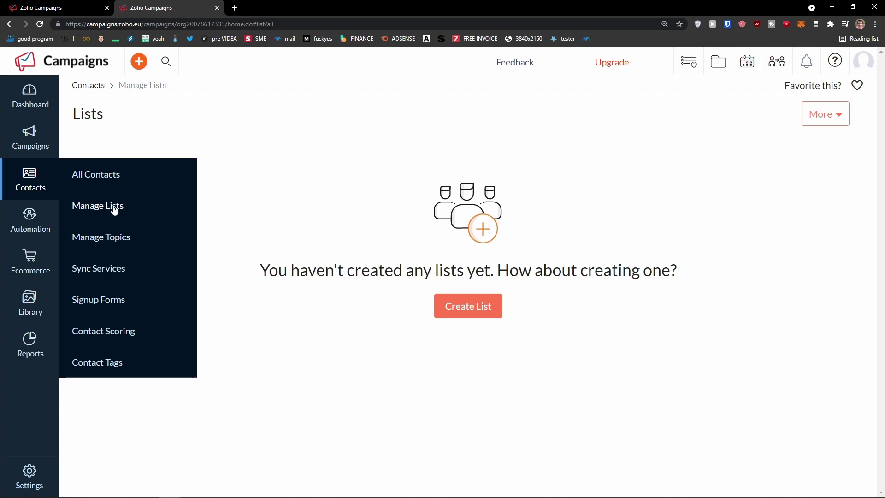
click(100, 210)
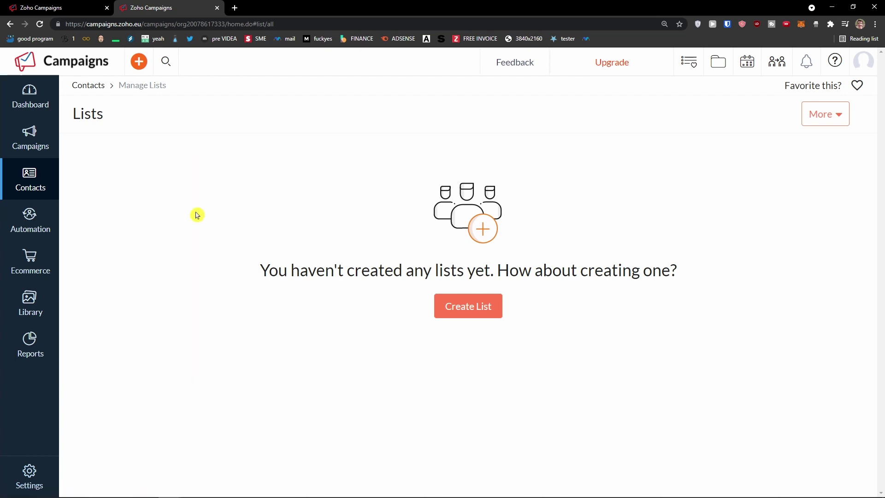
click(488, 312)
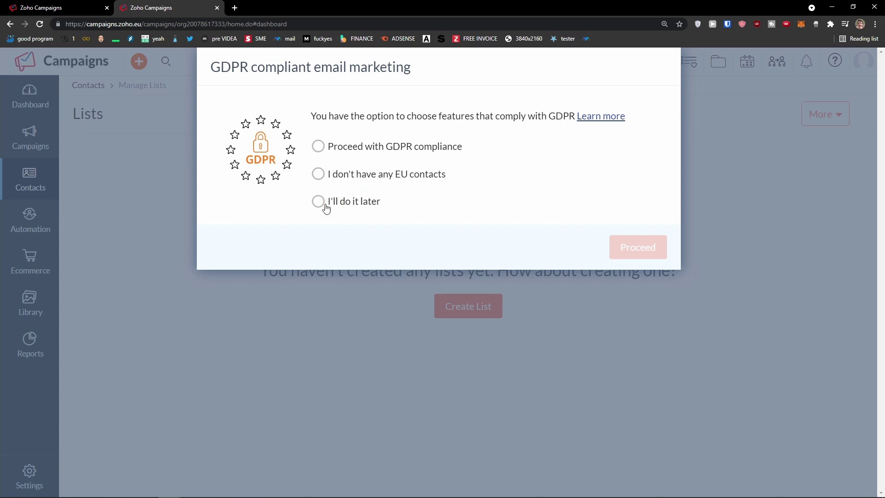
Choose 'I don't have any EU contacts' as the GDPR preference and proceed
click(326, 207)
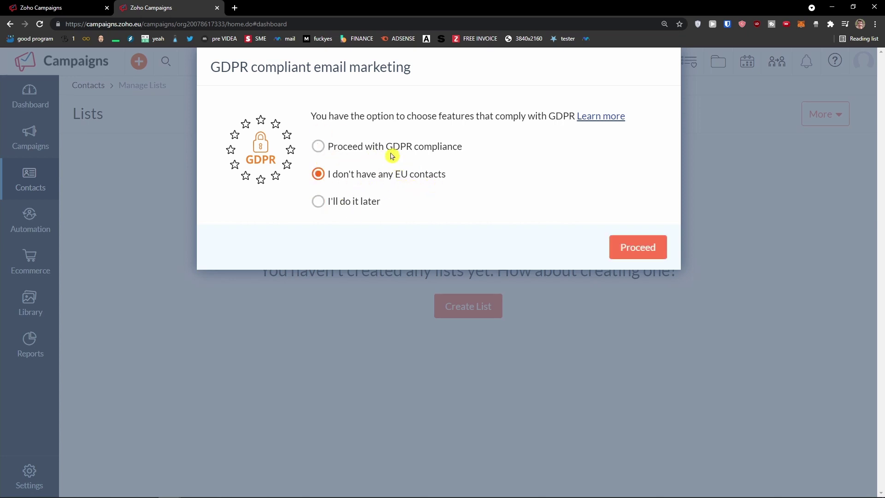
drag(473, 155, 382, 147)
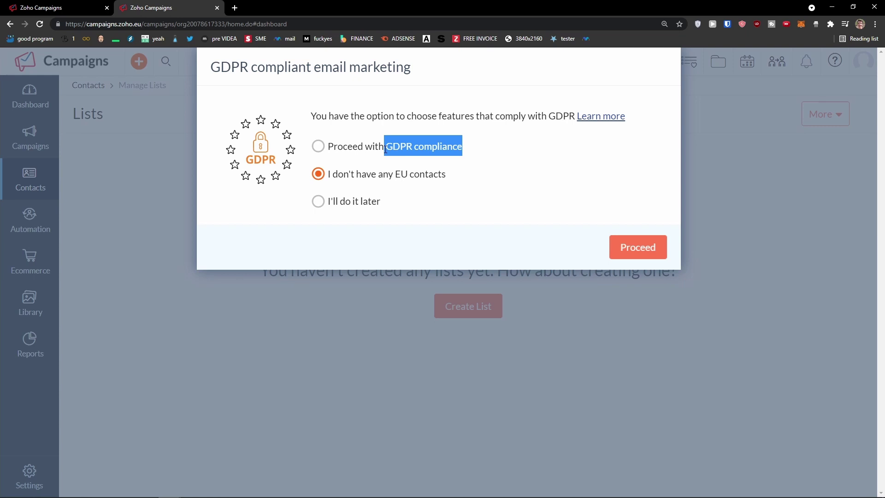
click(371, 175)
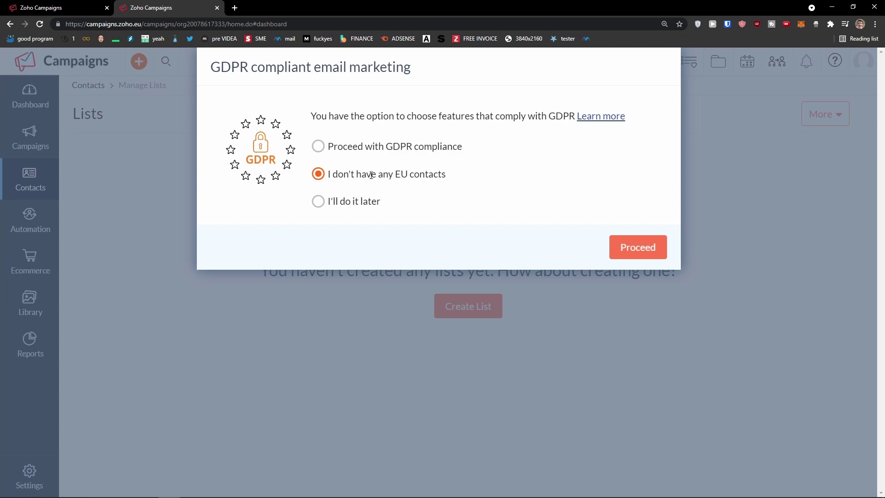
drag(456, 182, 413, 178)
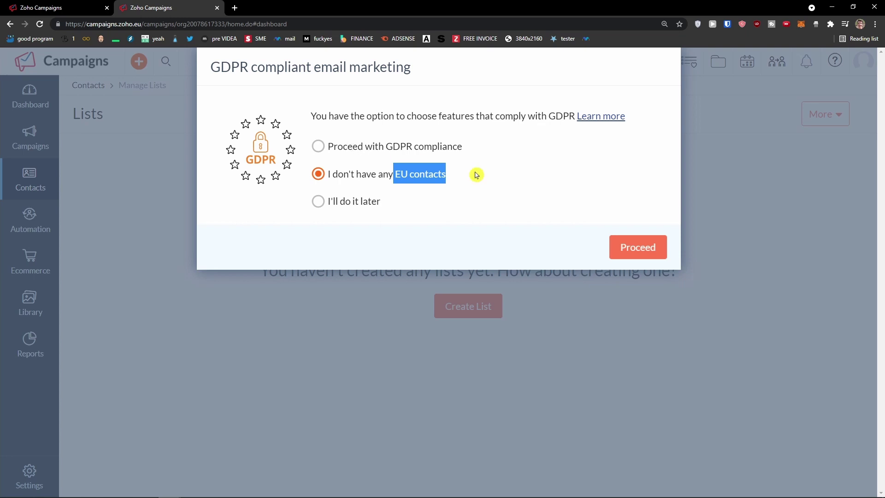
click(642, 248)
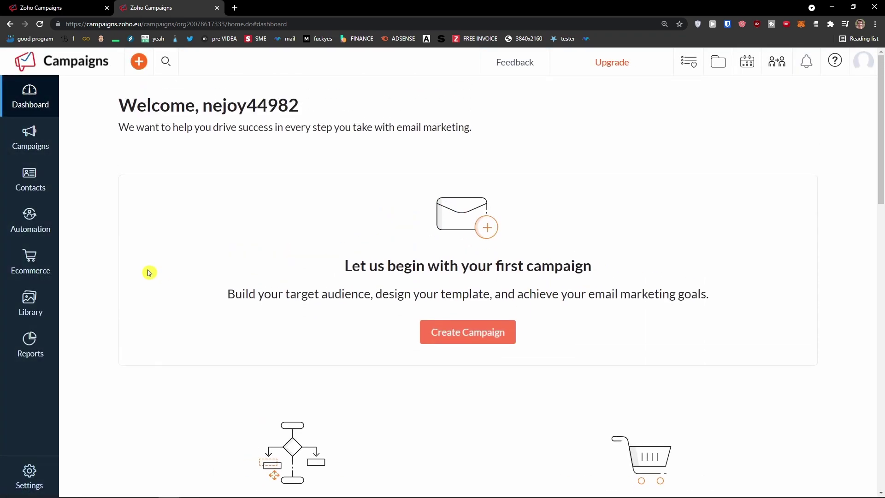
Create the 'Ecommerce' list with a description of why contacts receive the newsletter
mouse_move(28, 179)
click(116, 209)
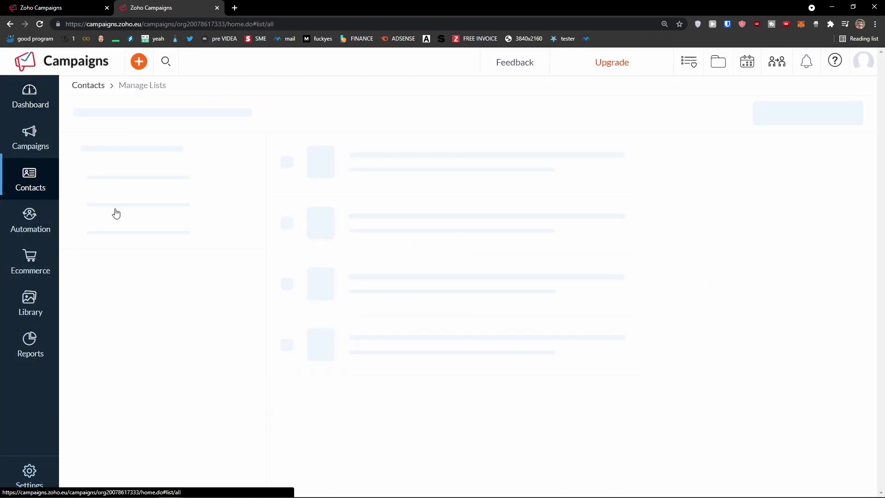
click(490, 308)
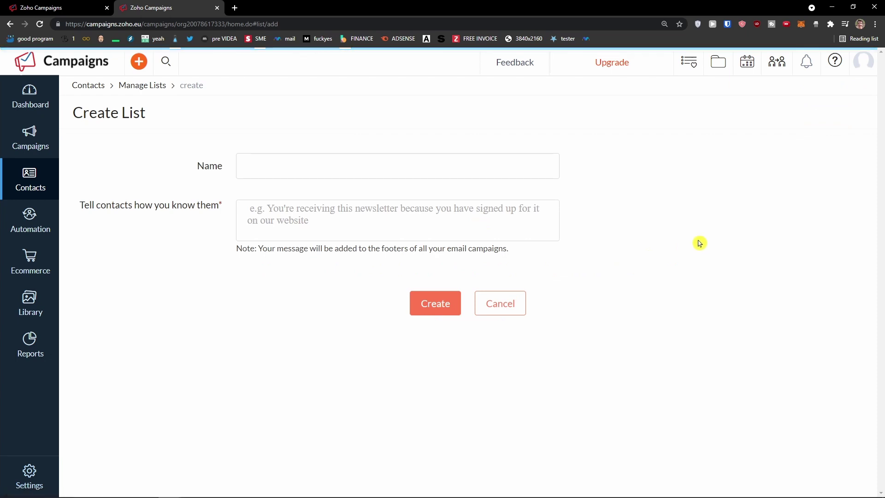
click(457, 170)
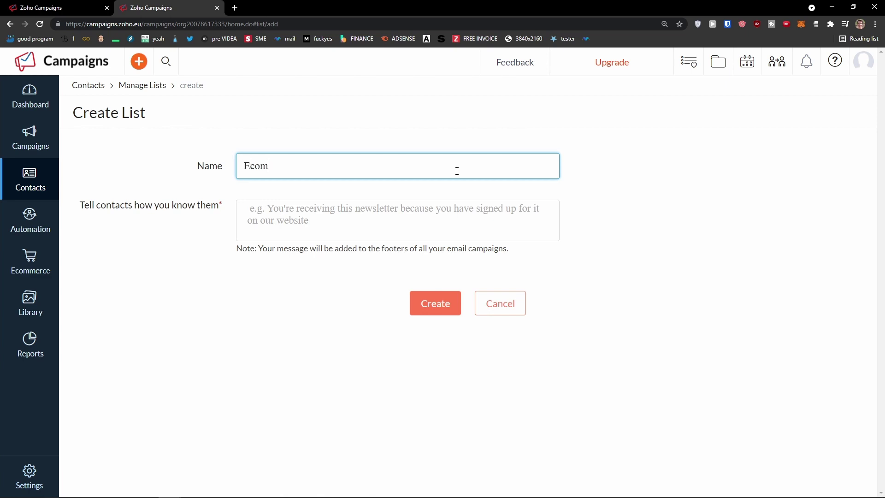
click(348, 223)
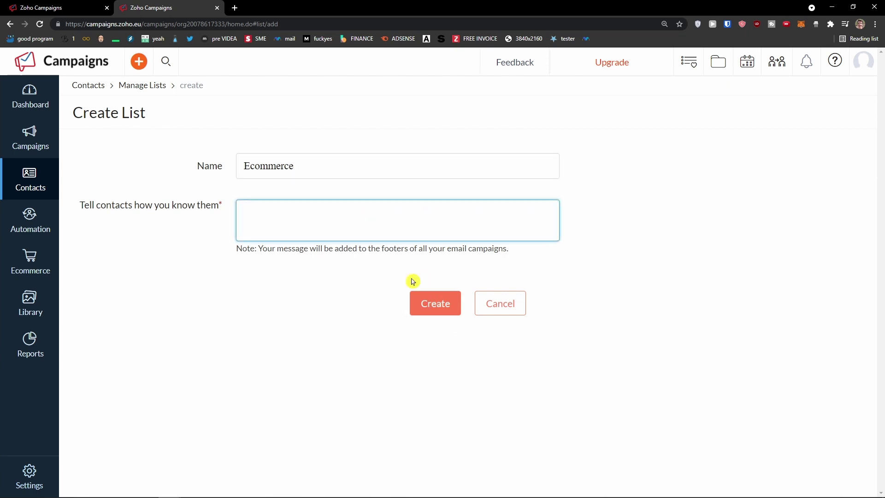
click(334, 263)
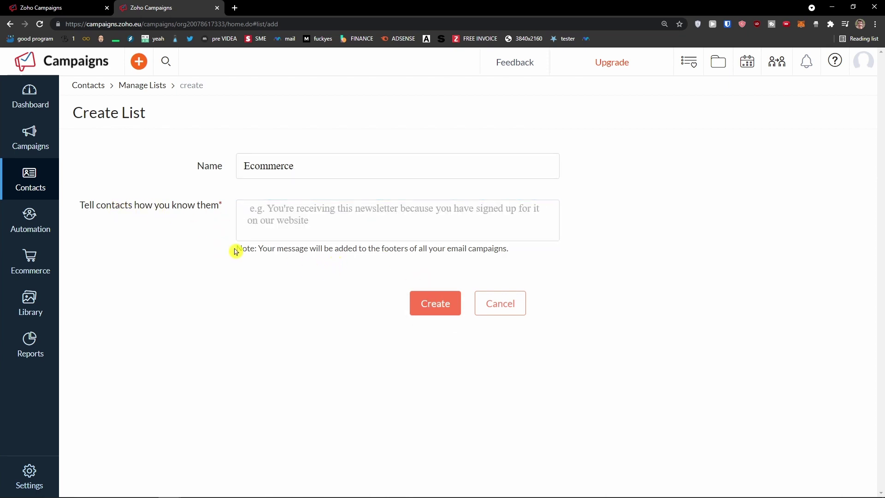
click(443, 310)
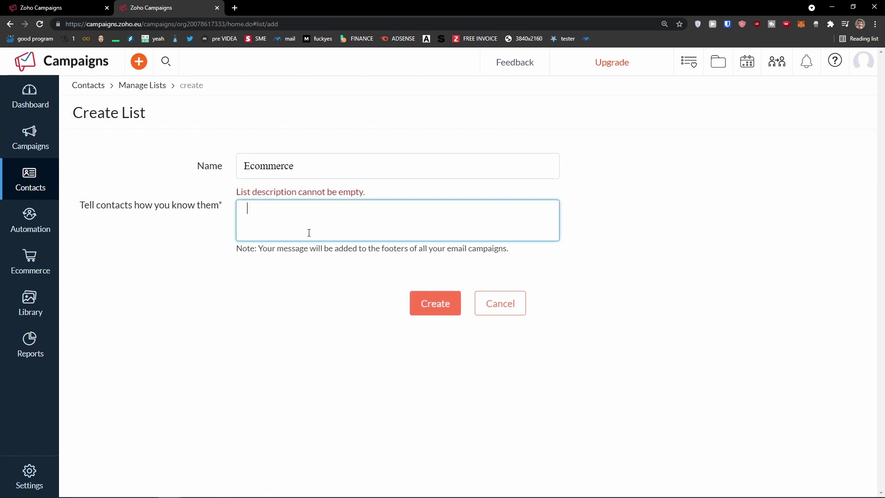
click(316, 306)
click(267, 252)
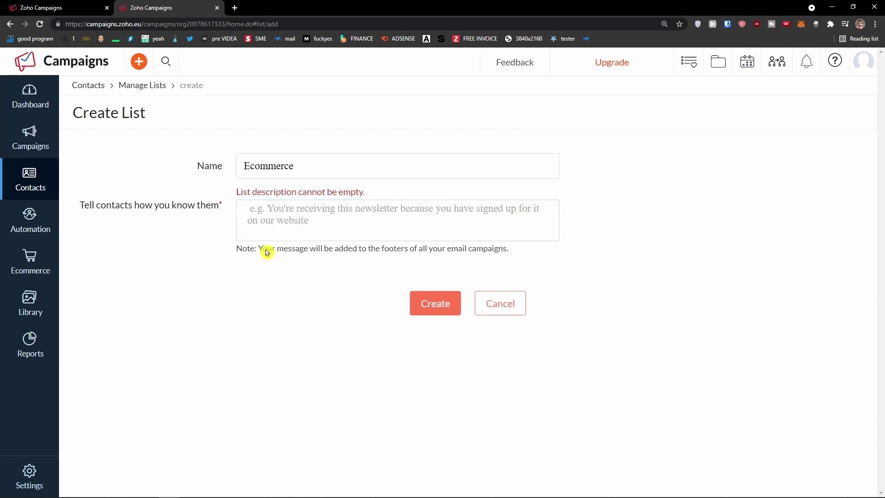
click(295, 221)
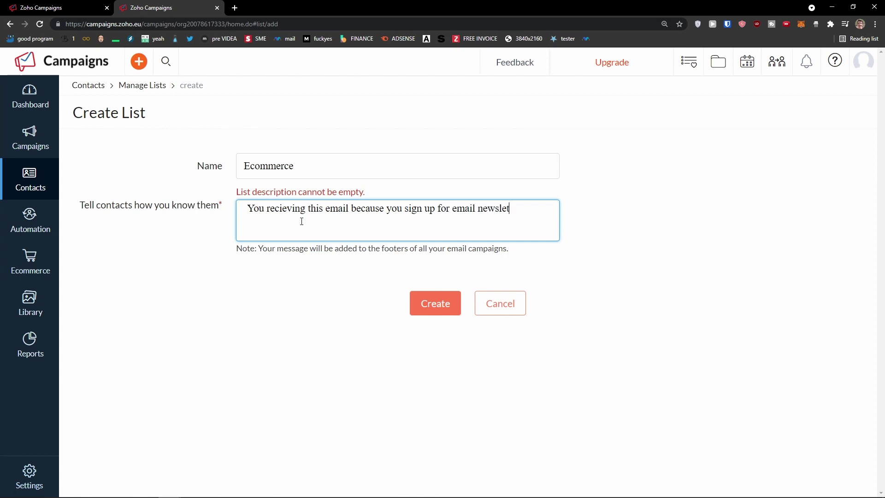
click(426, 306)
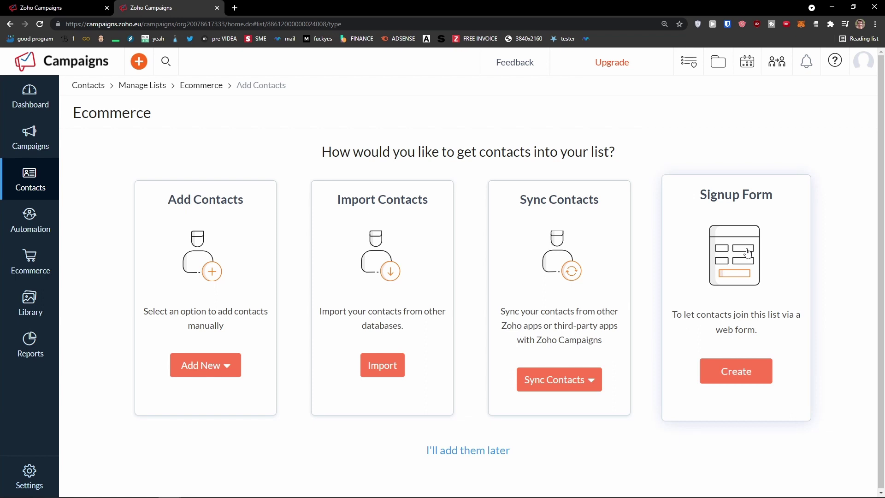
Open the single-contact form and enter the contact's e-mail and first name
click(229, 377)
click(199, 403)
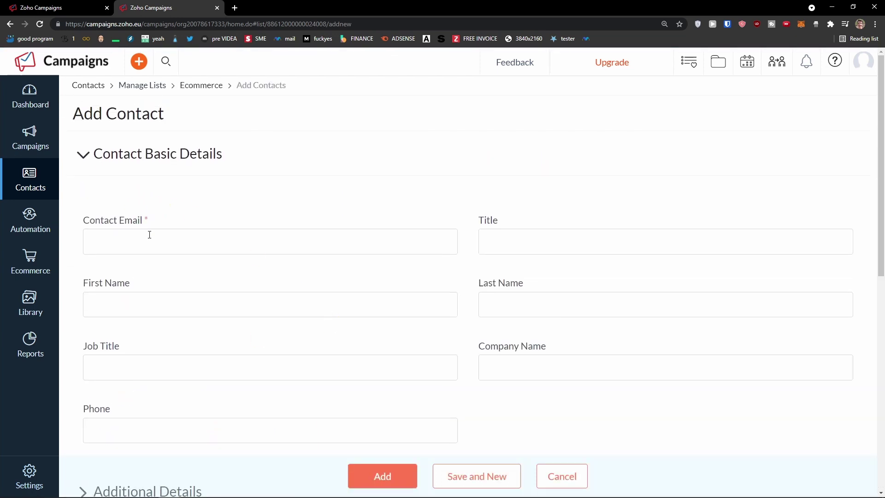
click(150, 236)
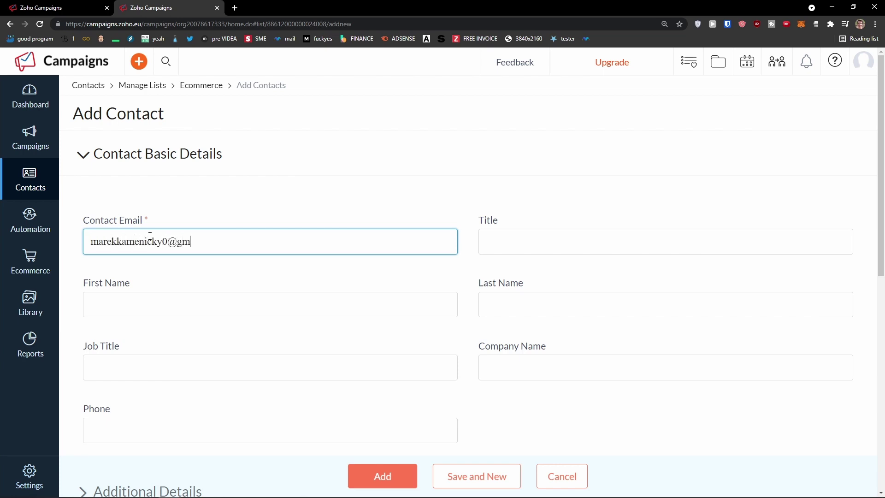
key(Tab)
key(Tab)
text(Marcus)
key(Tab)
Expand the Additional Details, Custom Info, Account Info and Social Info sections
scroll(138, 286, down, 1)
click(131, 313)
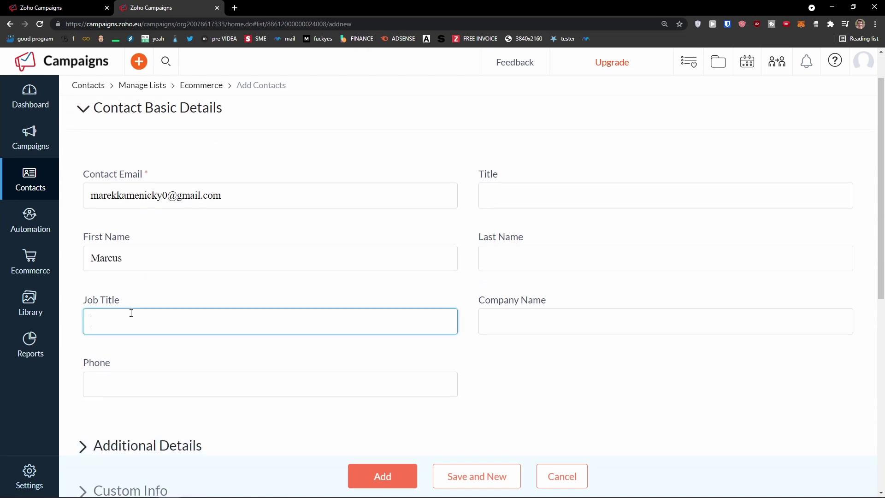
scroll(131, 313, down, 1)
scroll(130, 328, down, 1)
click(78, 352)
click(78, 351)
scroll(78, 349, down, 6)
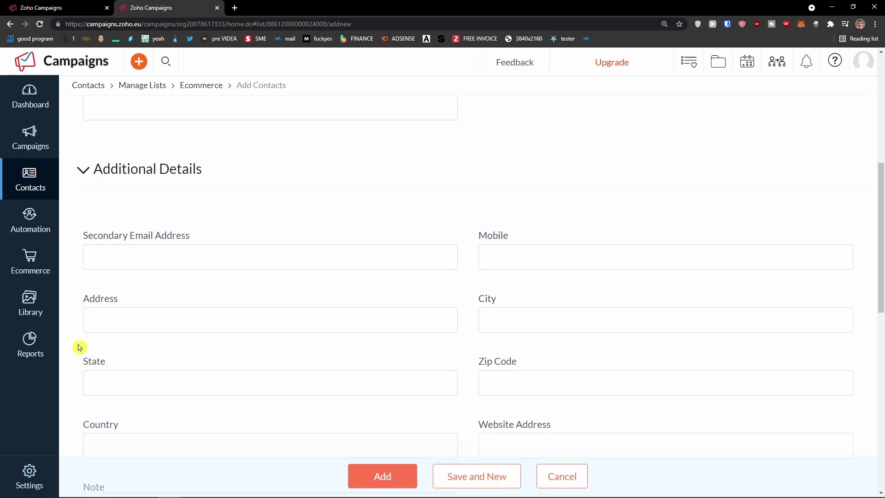
scroll(79, 347, up, 7)
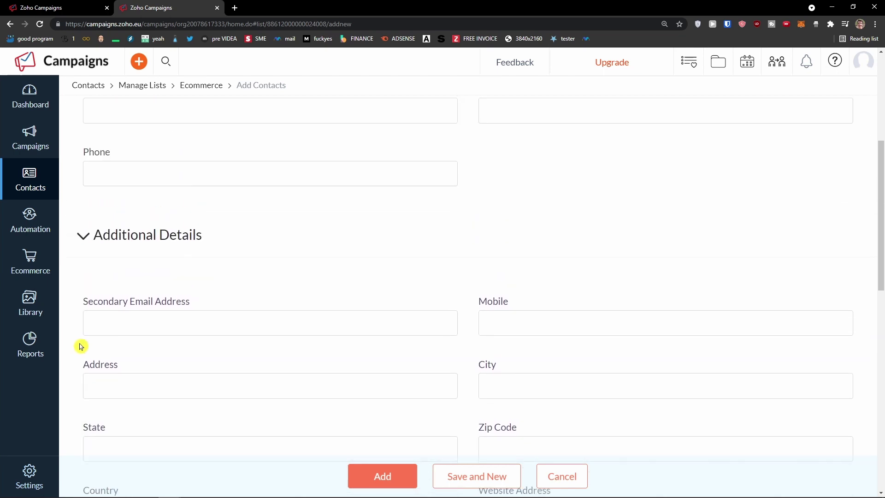
scroll(82, 347, up, 2)
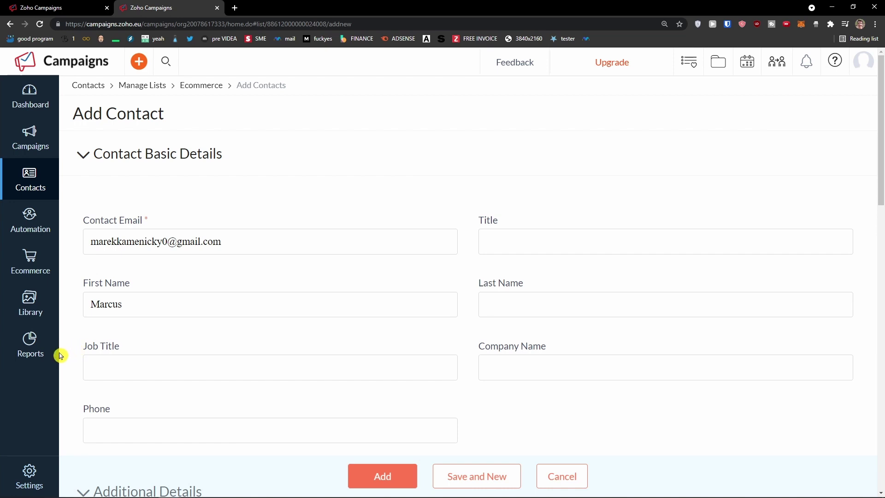
scroll(79, 360, down, 7)
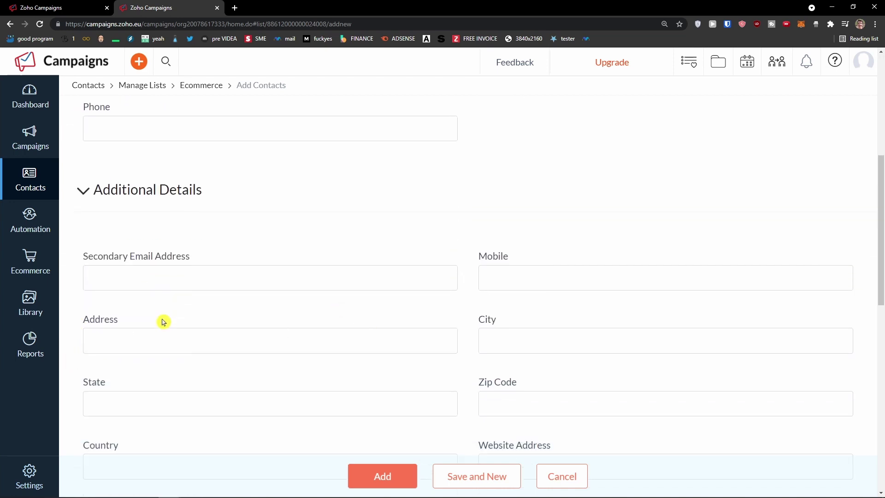
scroll(161, 322, down, 9)
click(91, 271)
scroll(97, 291, down, 3)
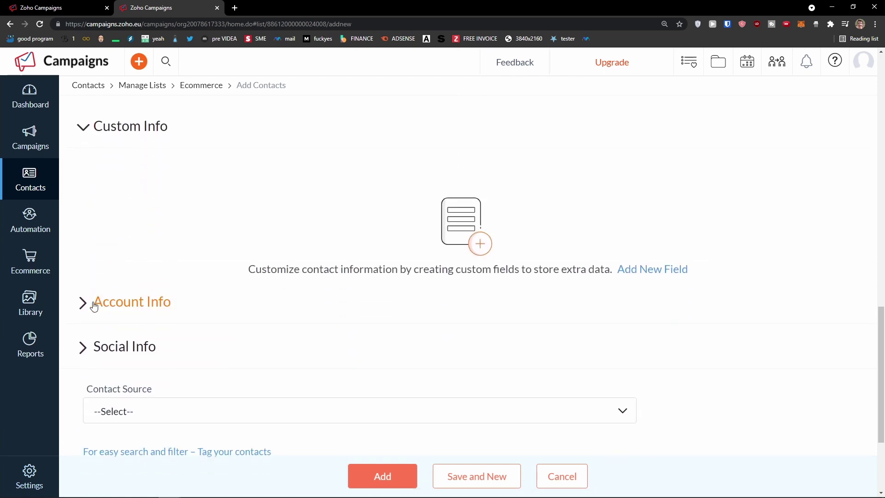
click(94, 307)
scroll(109, 310, down, 3)
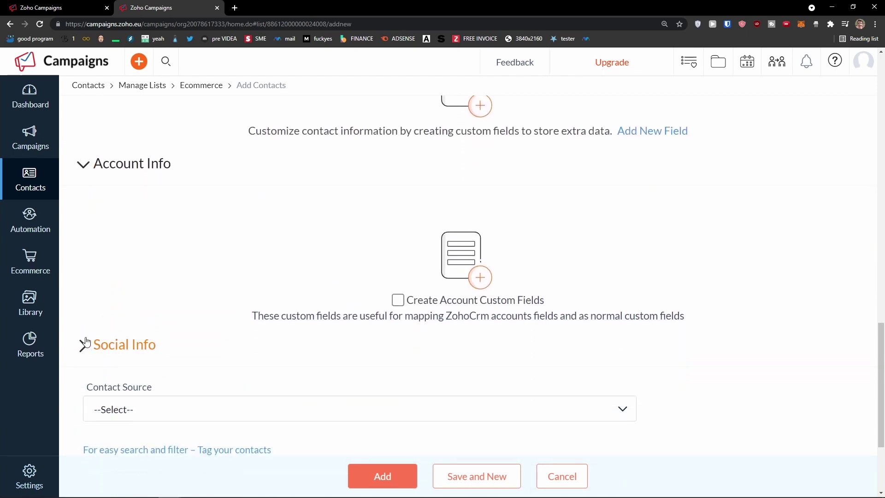
click(85, 345)
scroll(87, 339, down, 6)
scroll(88, 339, up, 20)
scroll(89, 338, up, 2)
scroll(88, 337, down, 18)
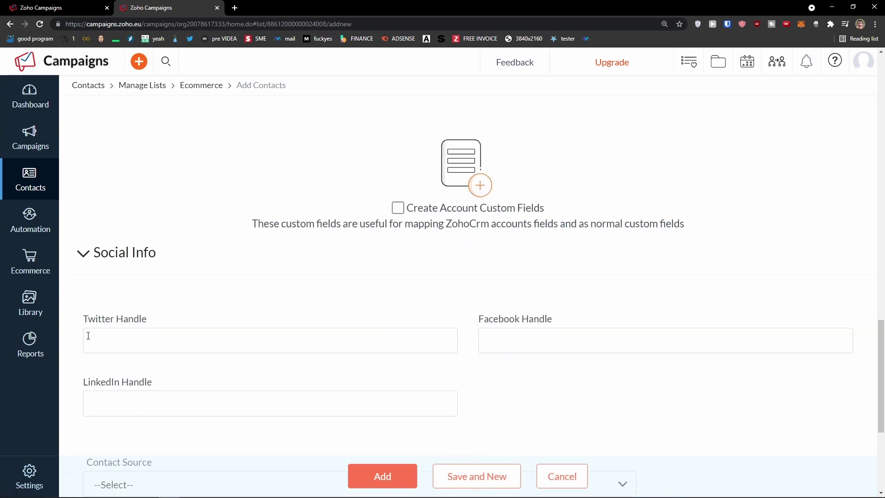
scroll(88, 335, down, 5)
scroll(89, 338, up, 2)
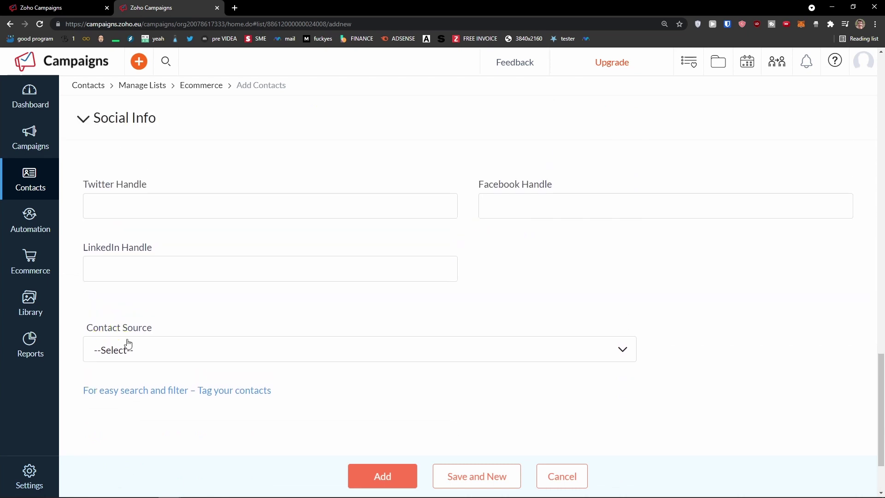
Set the Contact Source to Social Media
click(128, 343)
scroll(139, 351, down, 2)
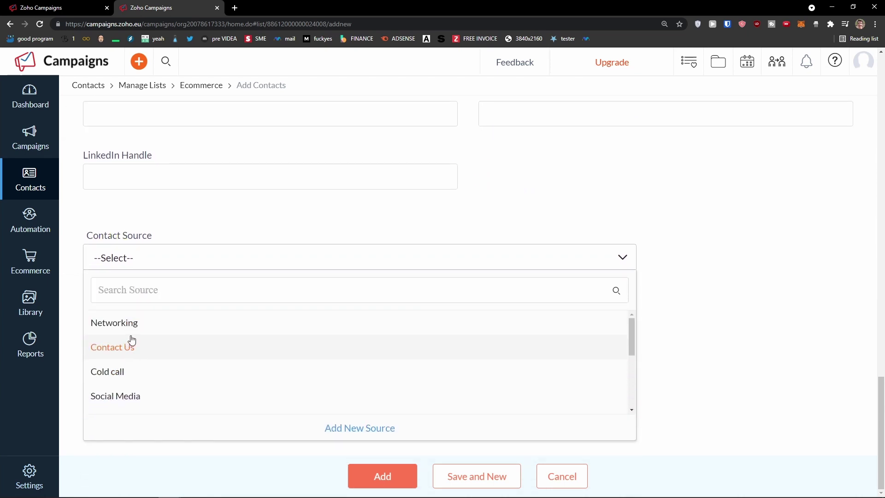
click(176, 391)
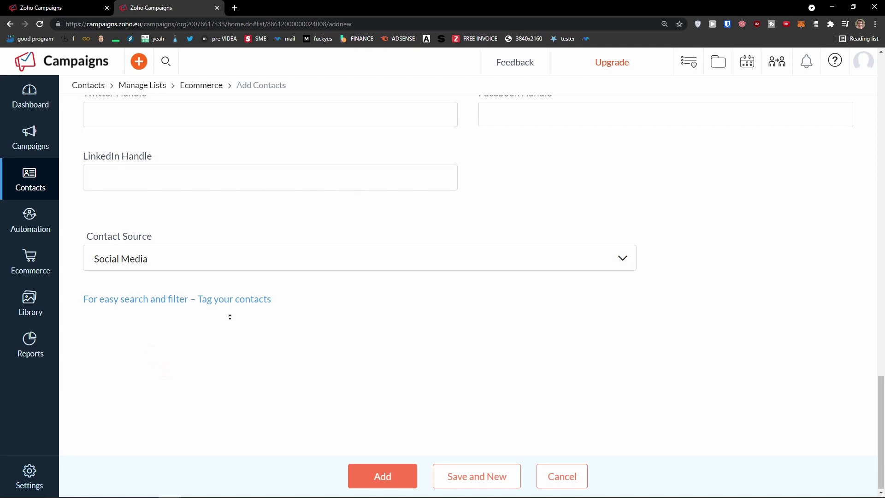
scroll(231, 332, up, 10)
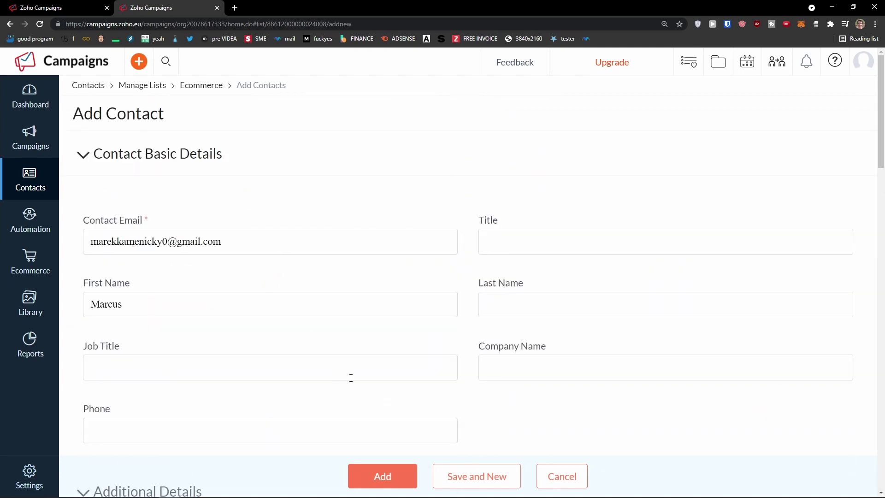
Add the new contact to the Ecommerce list
click(369, 476)
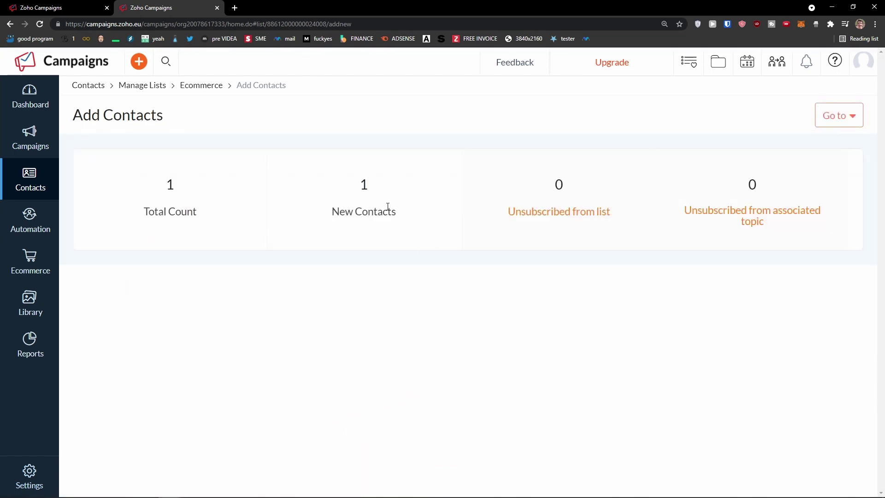
drag(198, 211, 126, 217)
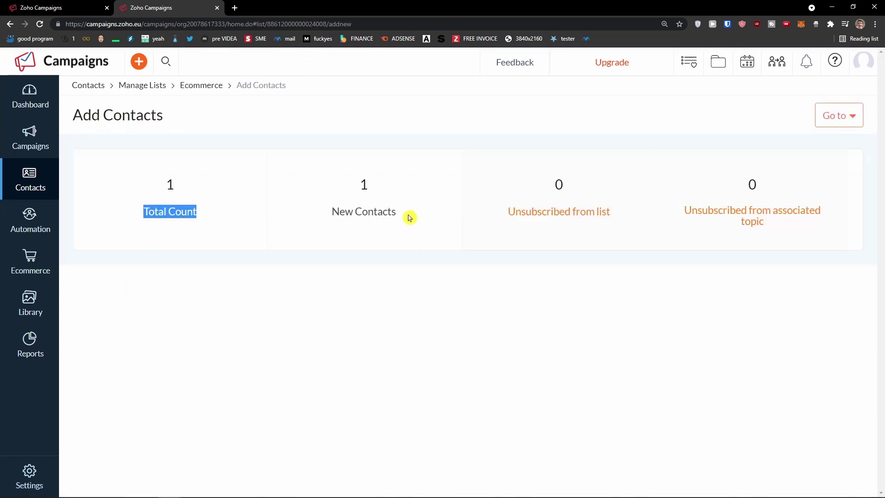
click(516, 244)
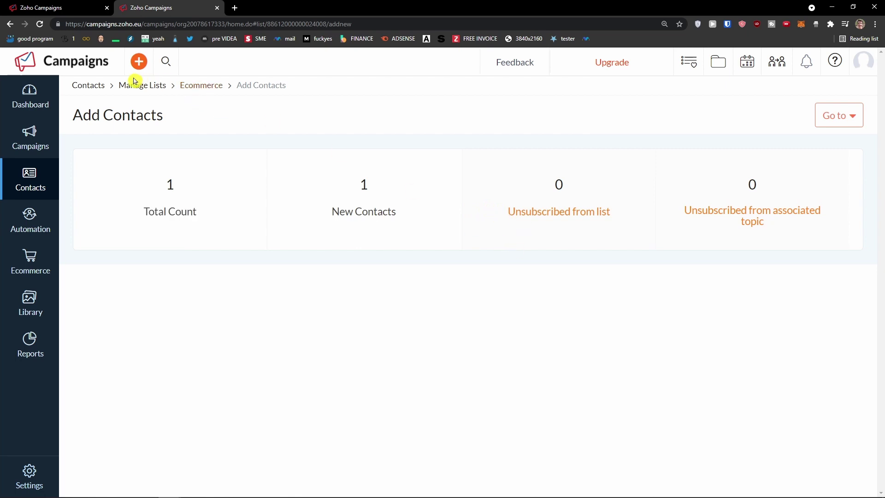
Open All Contacts and confirm the new contact is listed
mouse_move(30, 178)
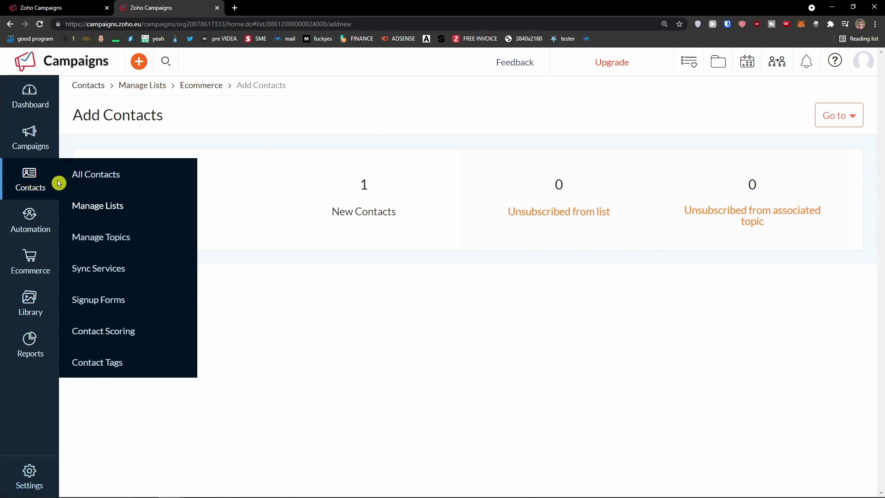
click(88, 183)
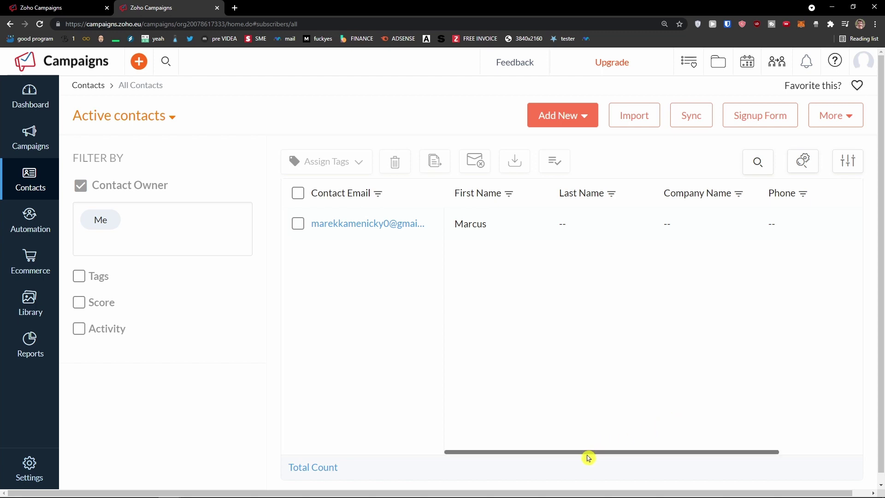
drag(589, 456, 614, 454)
click(639, 451)
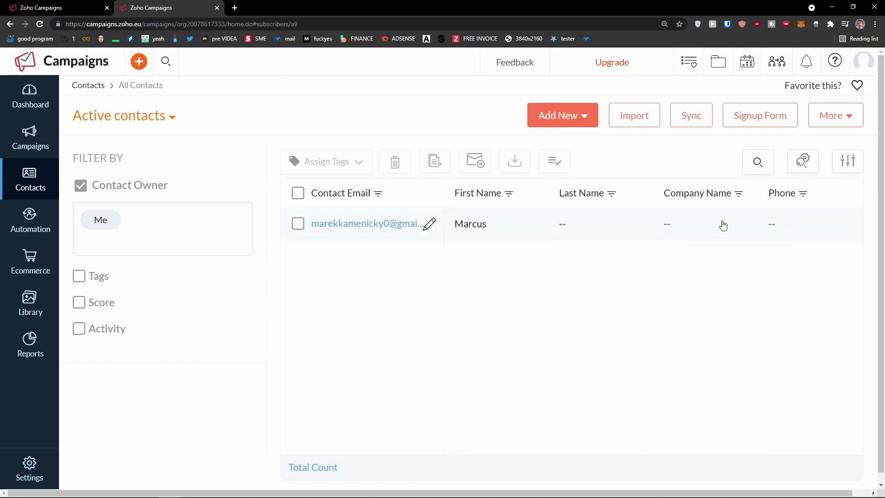
drag(620, 456, 557, 422)
Look through the Add New and More menus on the contacts page
click(583, 117)
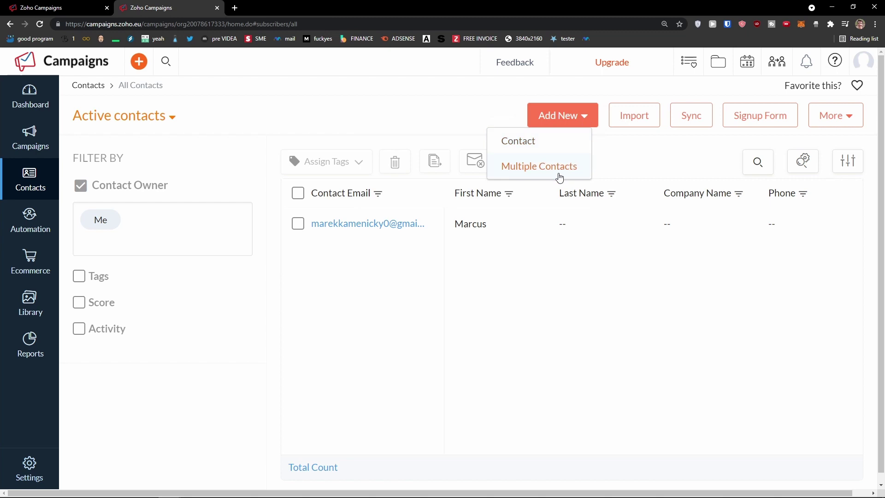
click(848, 118)
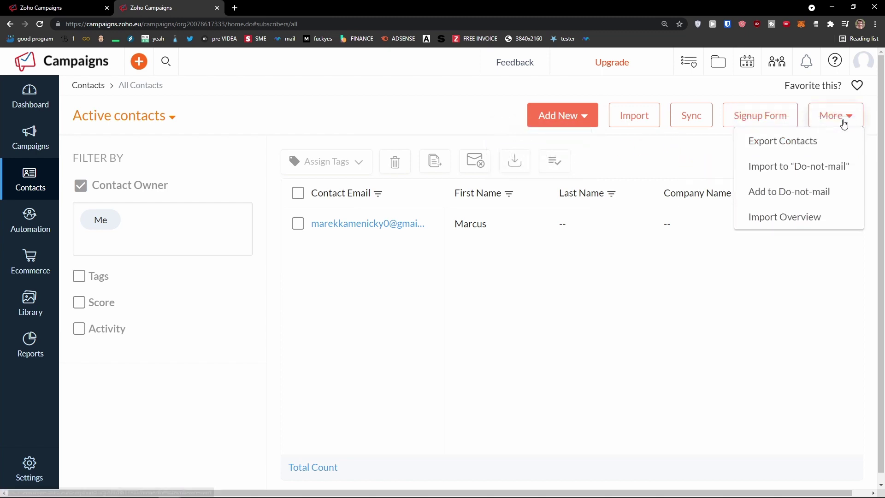
click(739, 248)
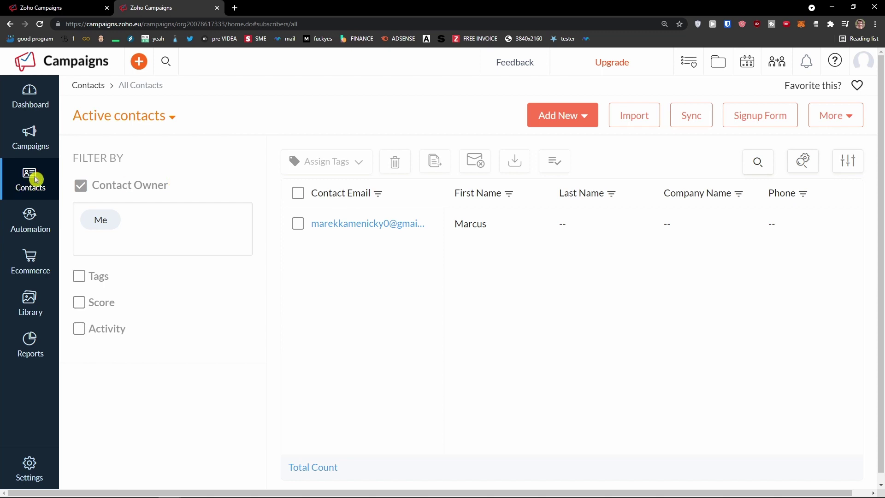
mouse_move(36, 180)
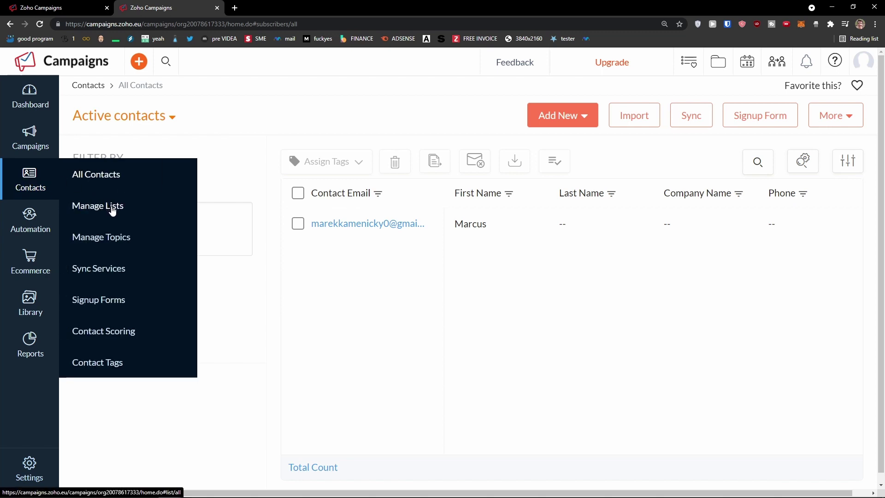
Open the Ecommerce mailing list from Manage Lists
click(112, 210)
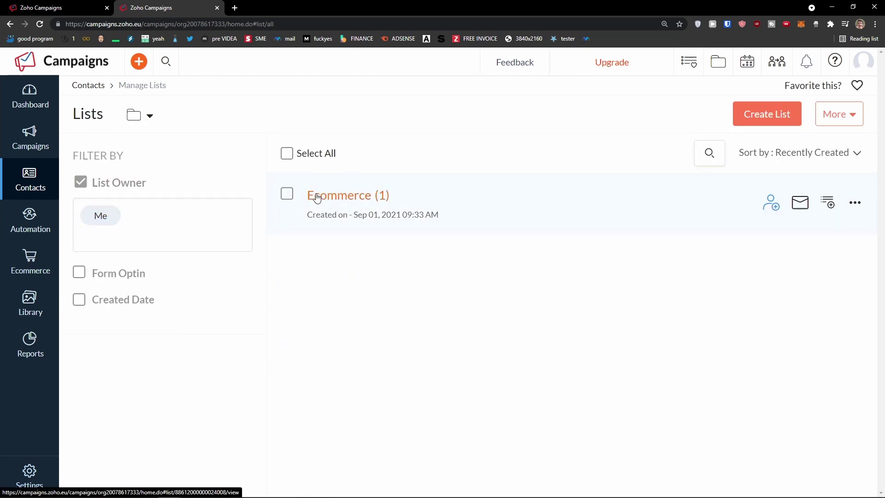
click(345, 201)
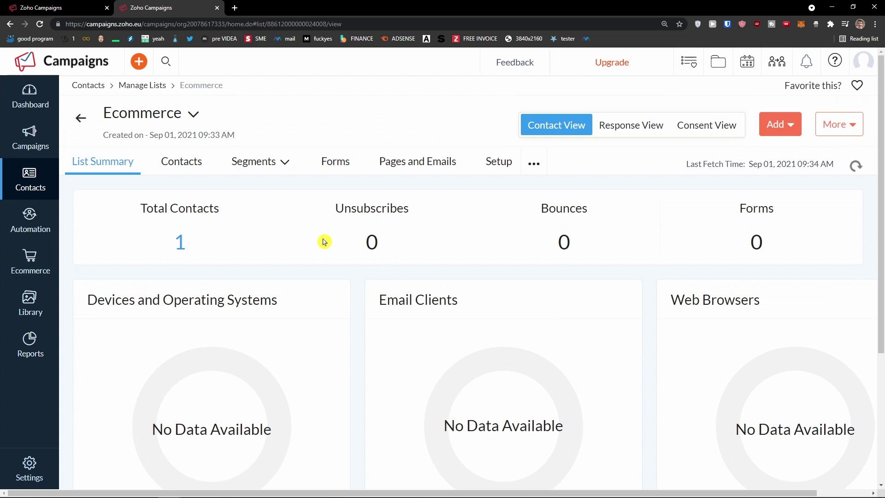
scroll(322, 240, down, 3)
scroll(323, 236, up, 3)
Browse the Ecommerce list's Contacts, Segments, Forms, and Pages and Emails tabs
click(165, 162)
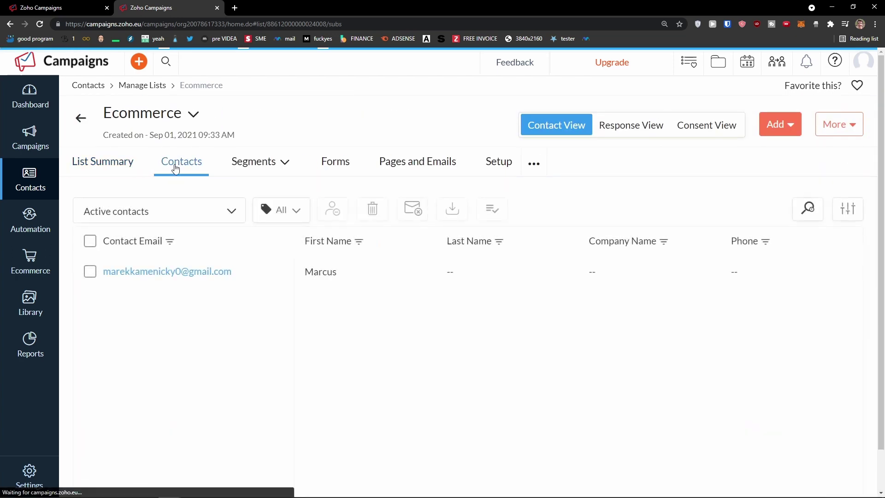
mouse_move(256, 169)
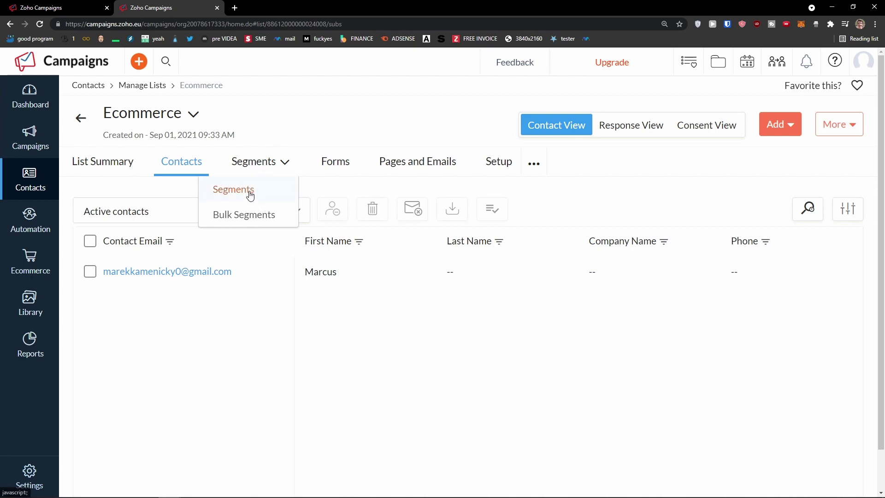
click(250, 193)
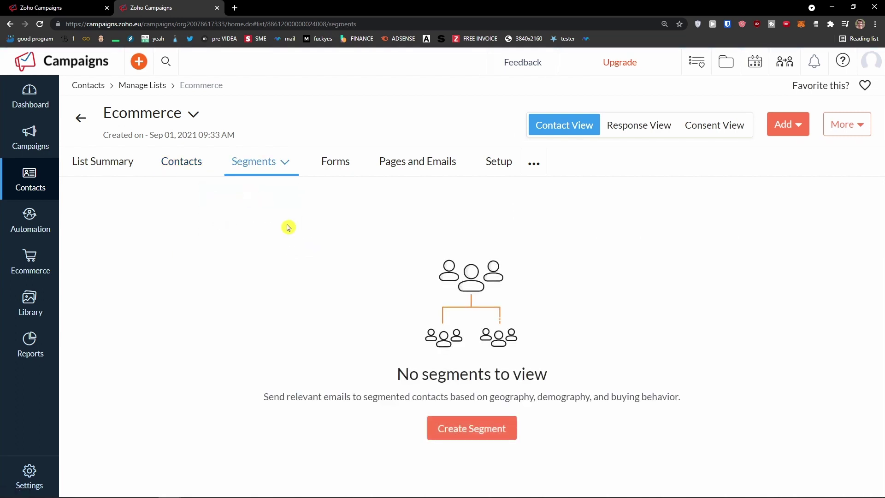
drag(281, 397, 686, 399)
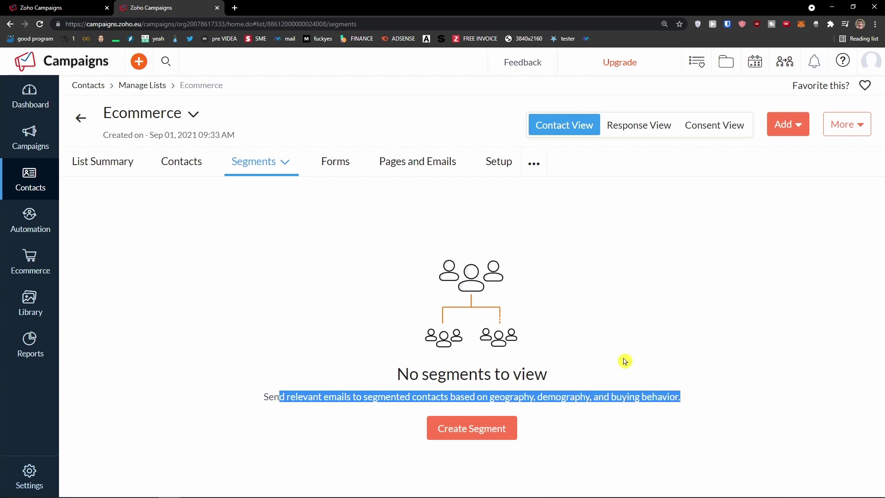
click(342, 172)
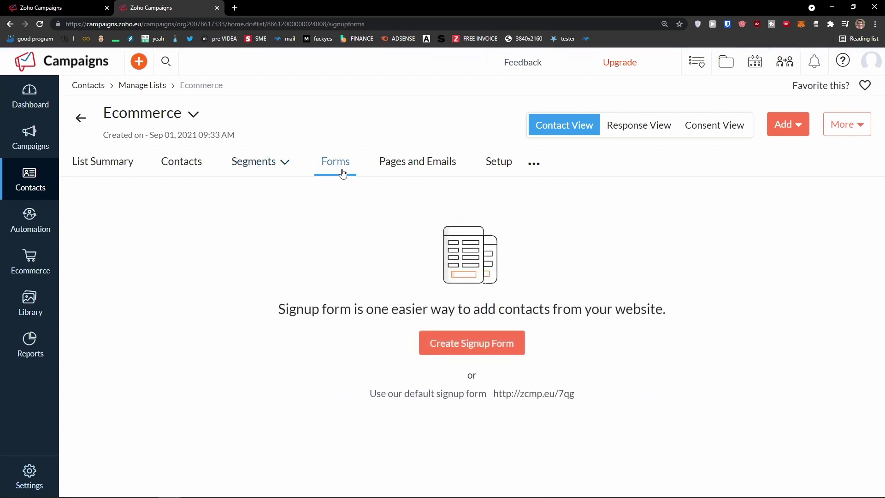
drag(261, 307, 680, 310)
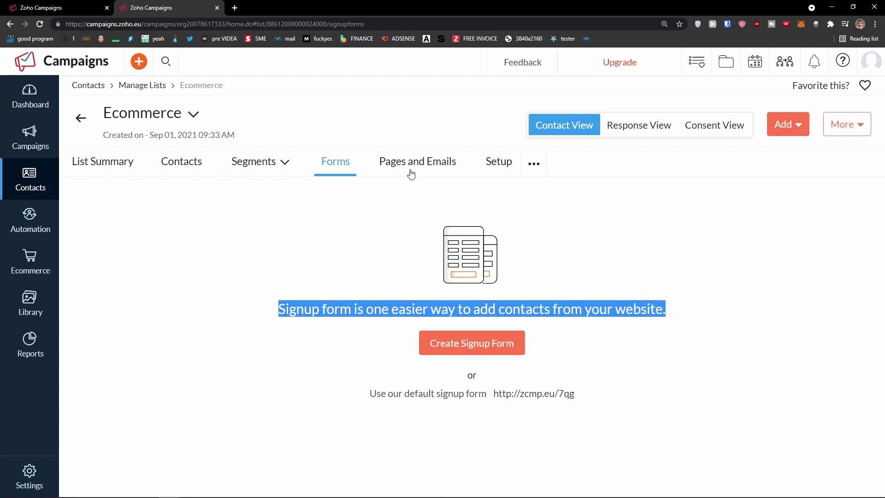
click(433, 172)
scroll(340, 219, down, 2)
scroll(340, 220, up, 1)
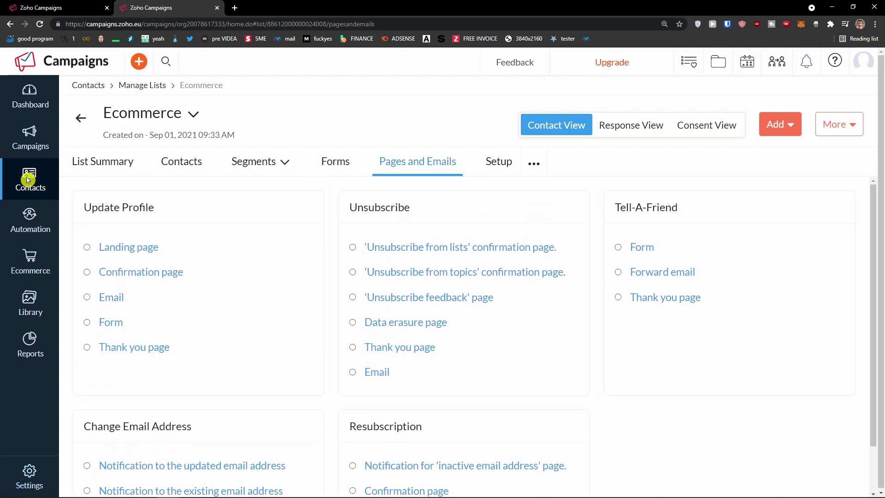
Go to All Contacts and start adding a single new contact
mouse_move(28, 179)
click(102, 180)
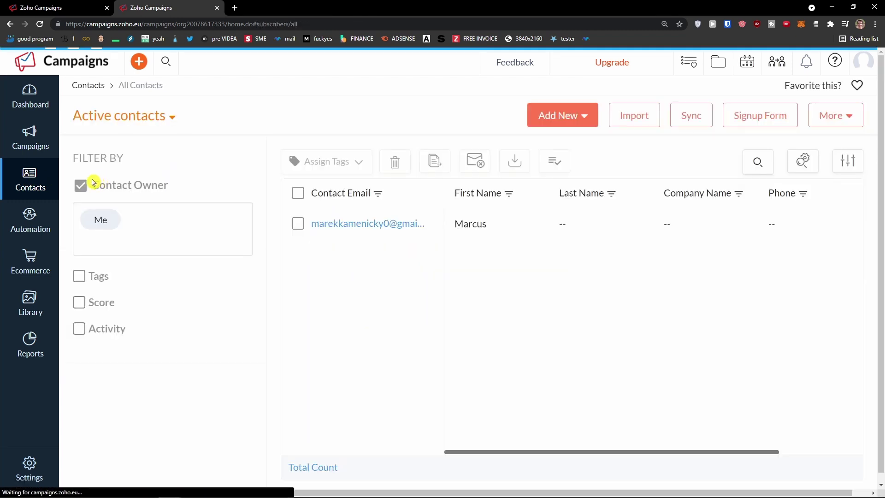
click(583, 119)
click(548, 138)
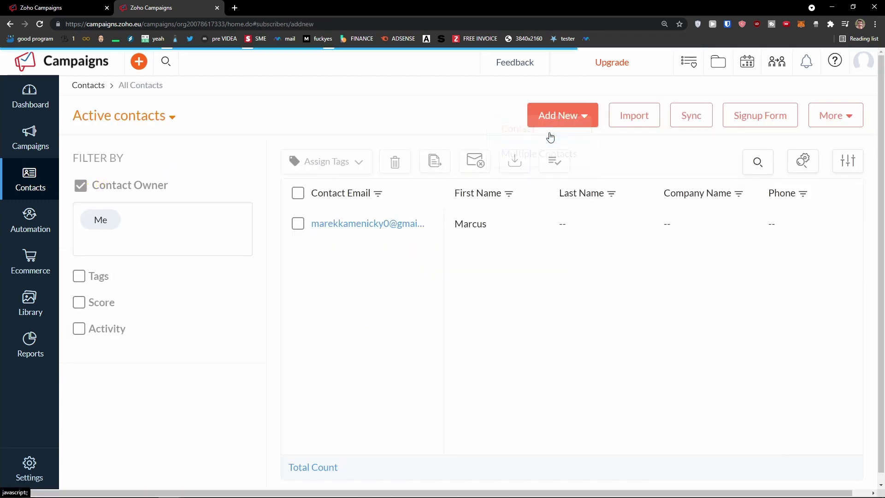
Return to the contacts list and check the More and Add New menus
click(14, 26)
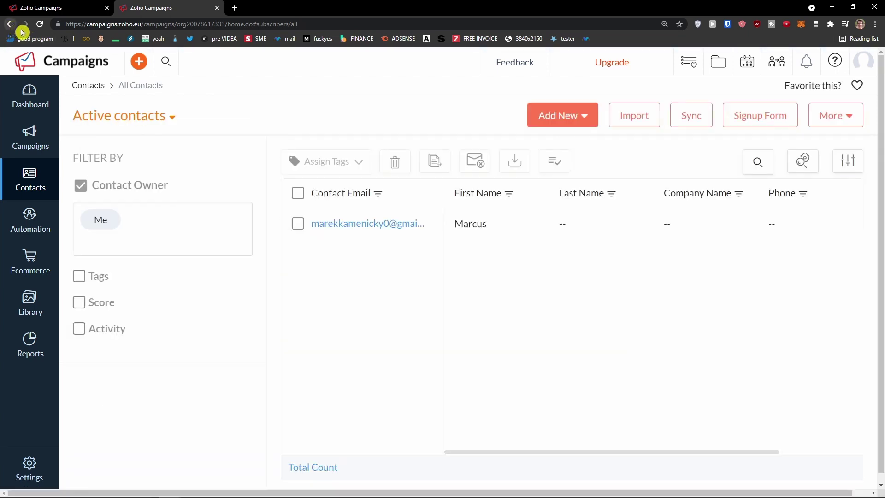
click(825, 121)
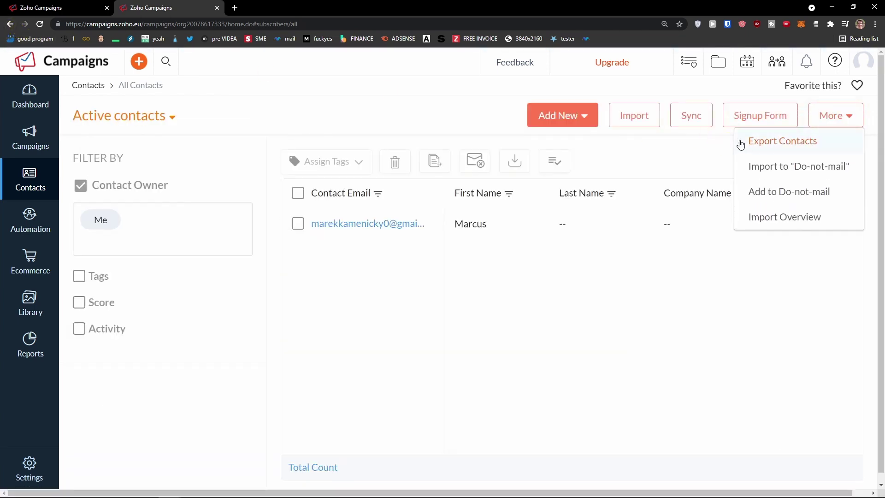
click(583, 117)
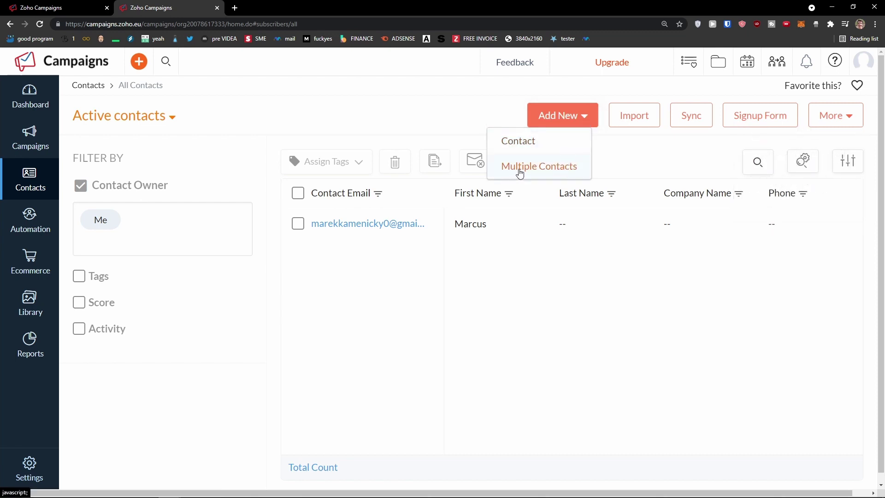
click(531, 172)
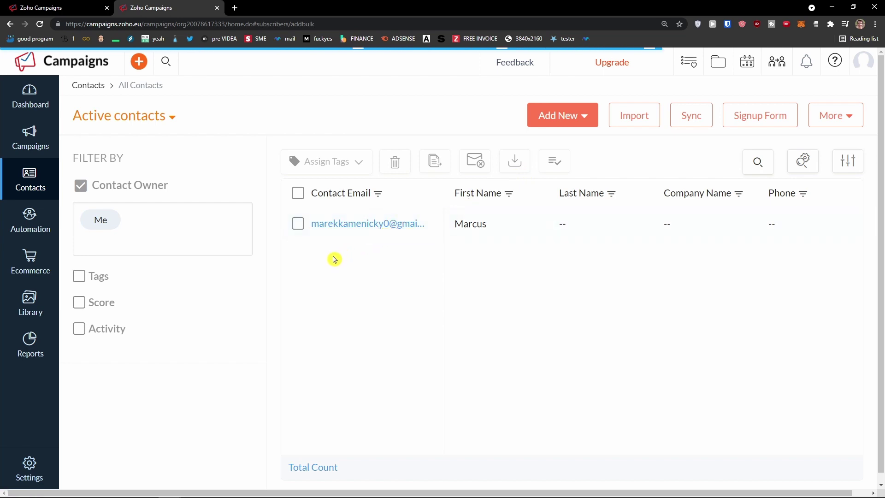
scroll(334, 260, down, 2)
scroll(329, 255, up, 1)
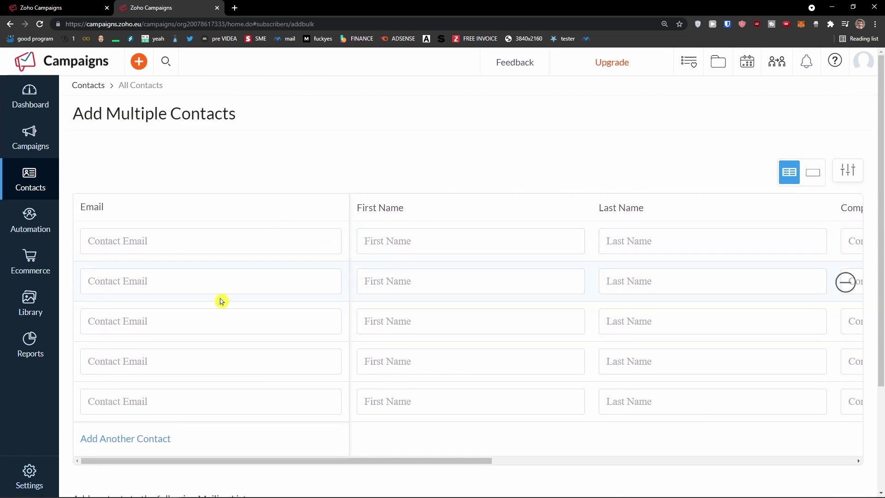
scroll(219, 338, down, 1)
scroll(219, 313, down, 2)
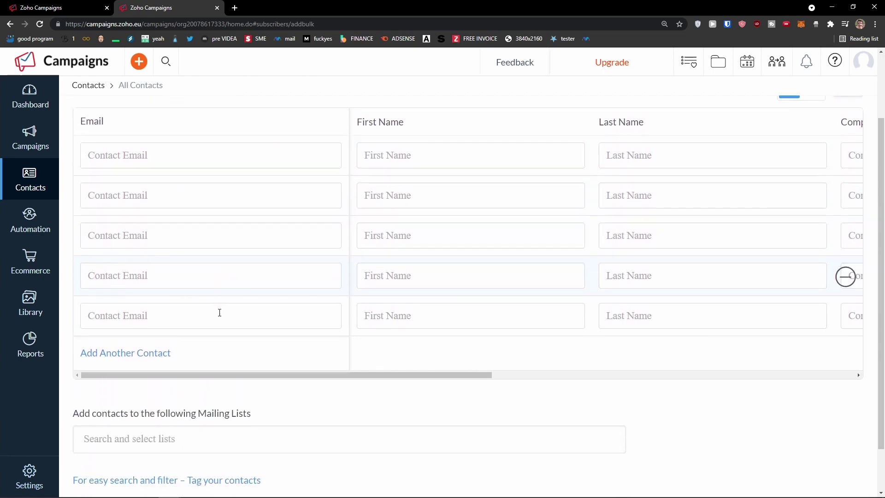
scroll(220, 316, up, 3)
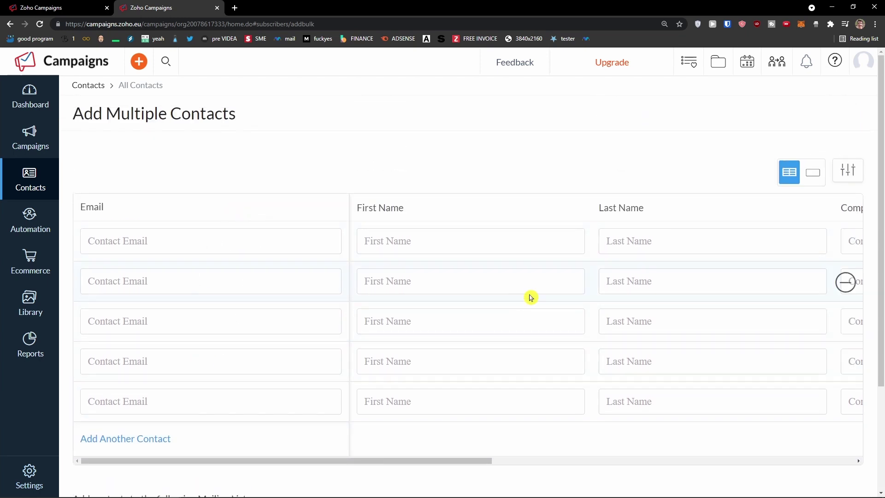
drag(421, 460, 403, 442)
Go to All Contacts from the Contacts sidebar menu
click(31, 196)
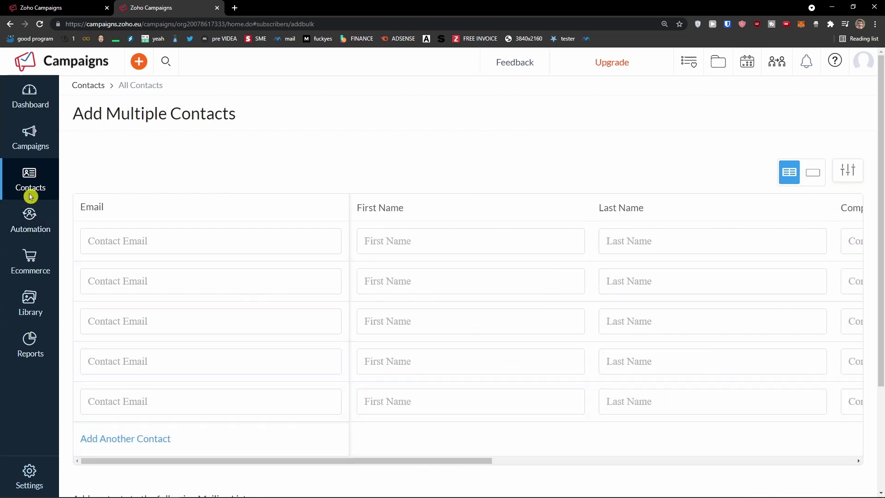
mouse_move(36, 186)
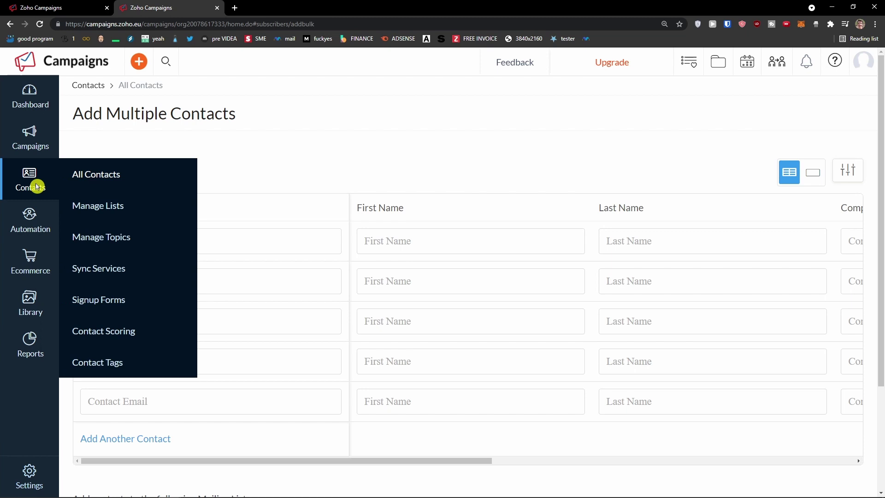
click(97, 177)
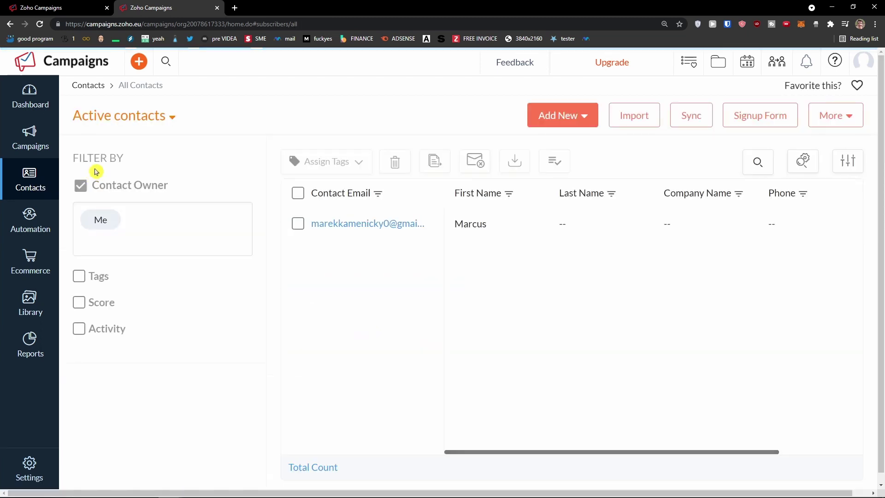
Check the Active contacts status view options and the More actions menu
click(172, 118)
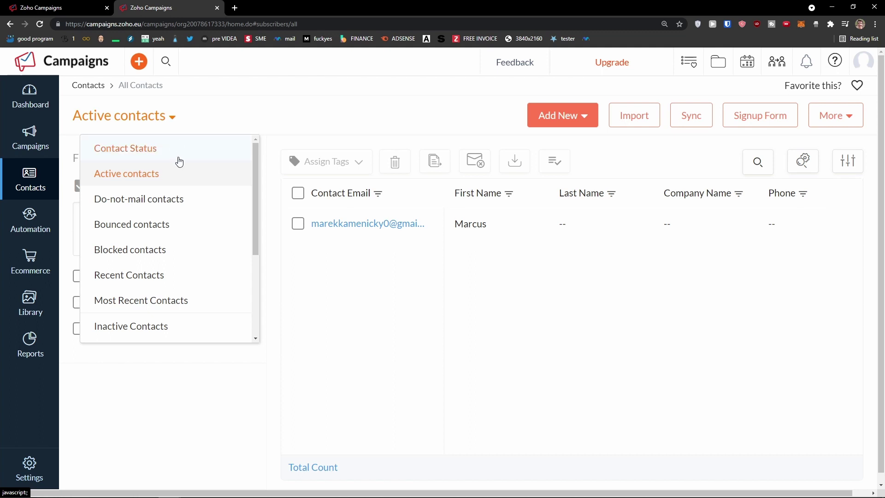
click(184, 116)
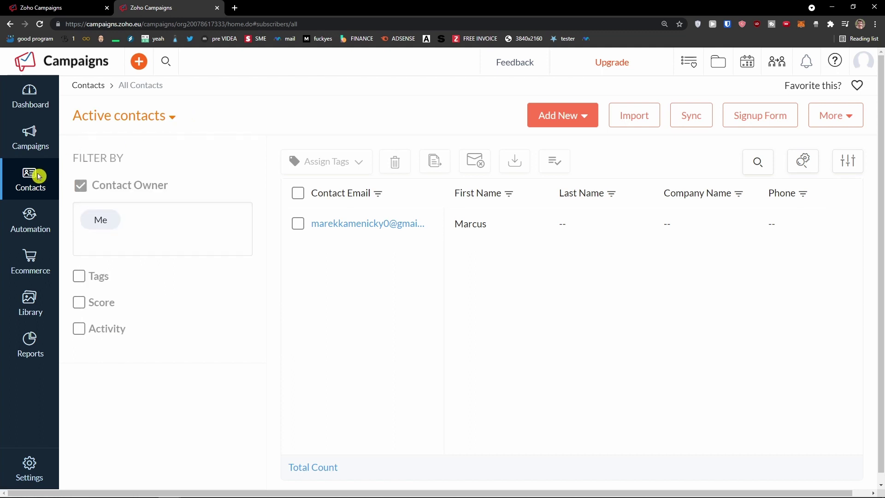
click(172, 118)
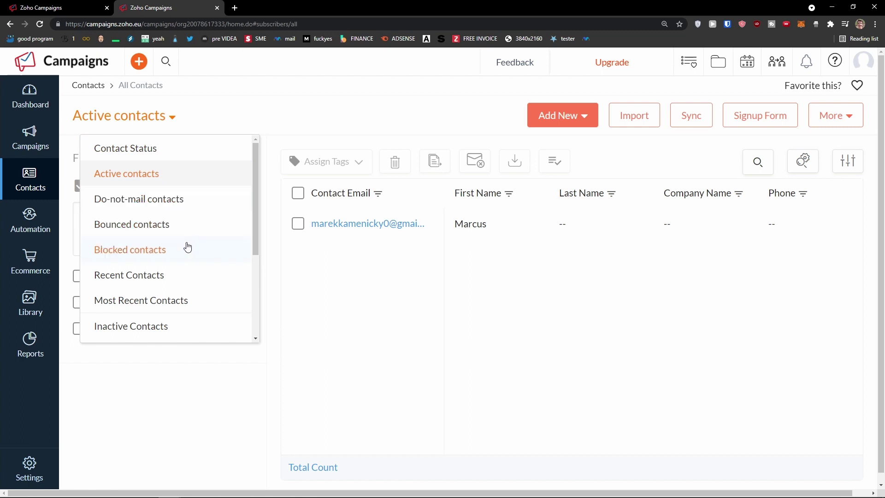
click(336, 302)
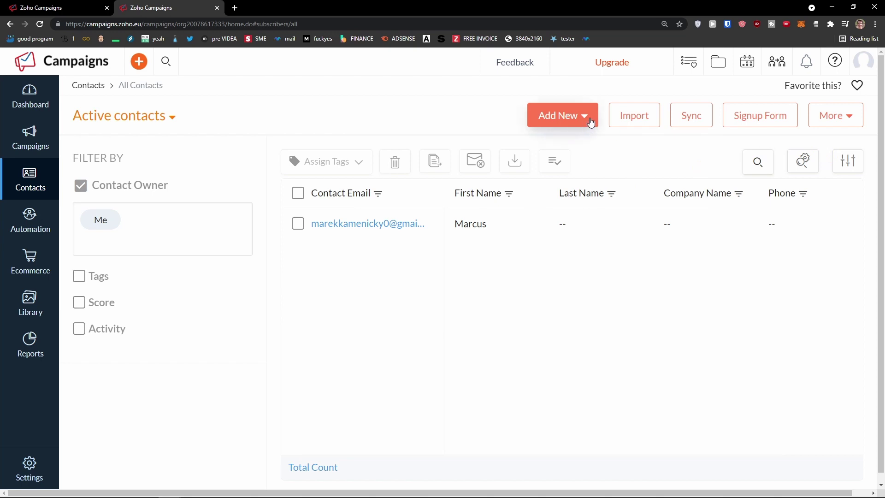
click(845, 121)
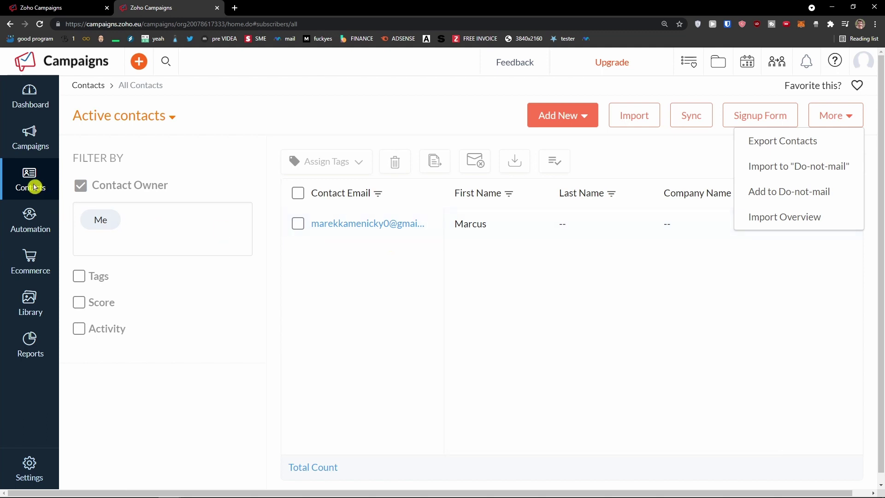
click(35, 186)
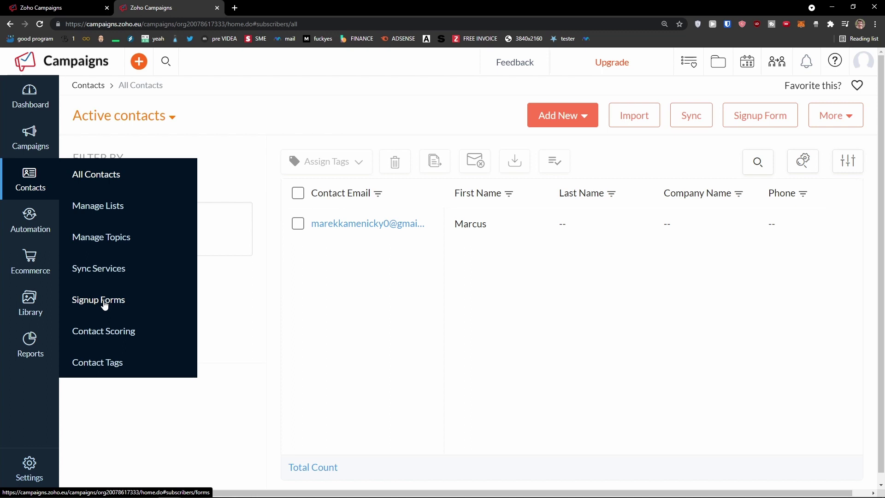
Go to Signup Forms and start a new signup form
click(105, 304)
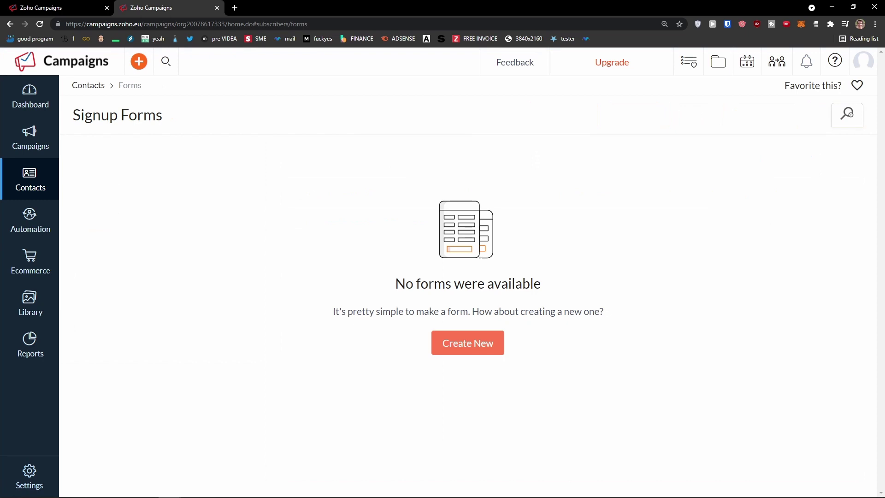
key(ctrl+t)
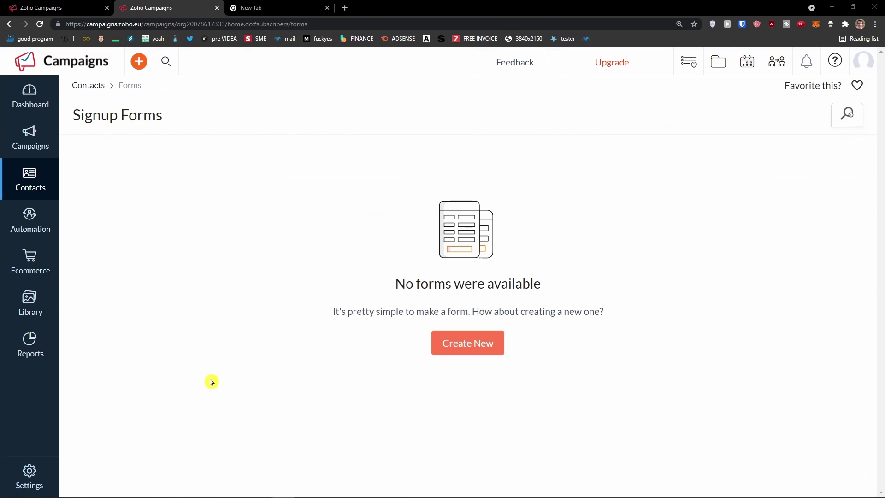
click(468, 344)
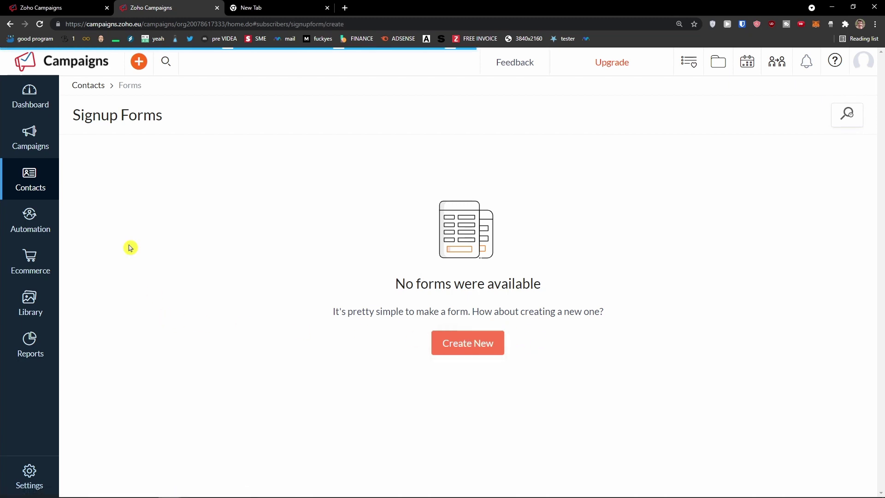
click(39, 183)
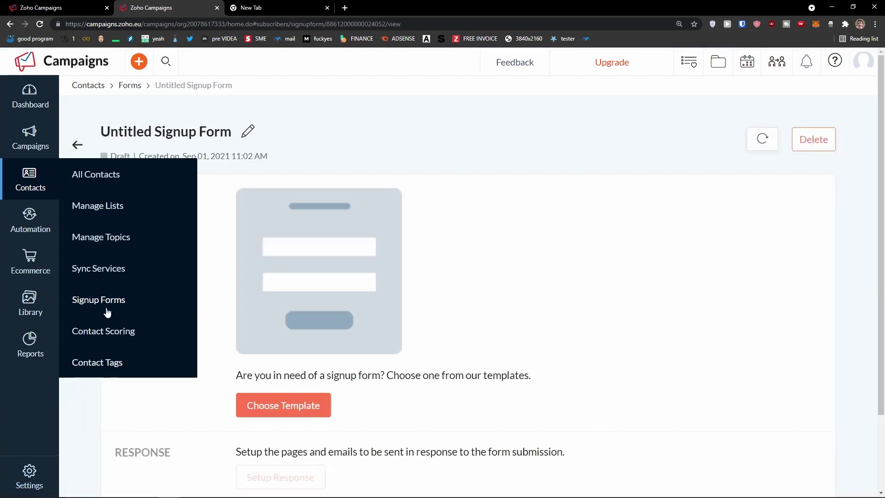
scroll(542, 316, down, 1)
scroll(507, 313, up, 1)
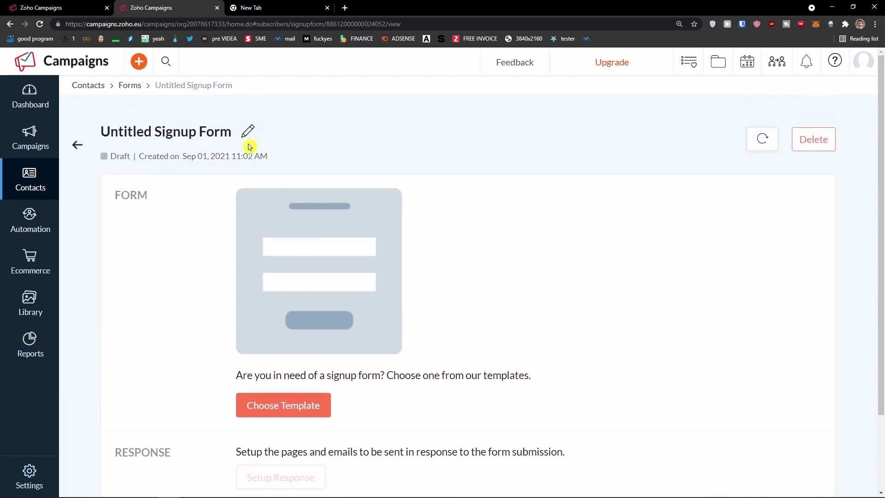
key(ctrl+plus)
Rename the untitled signup form to 'Ecommerce Form'
click(287, 153)
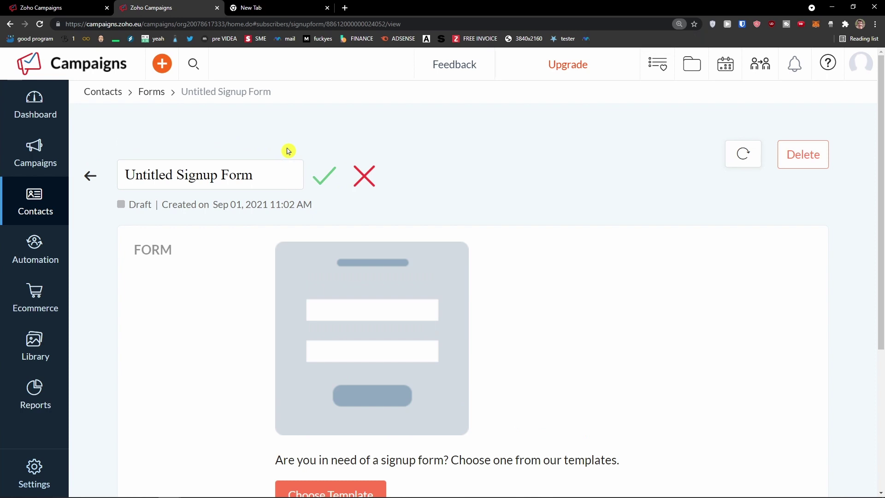
triple_click(253, 168)
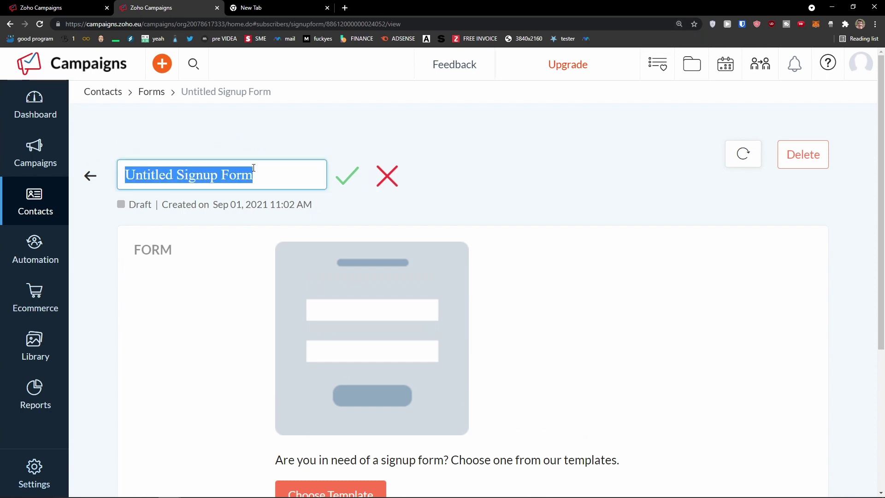
text(Ecommerce F)
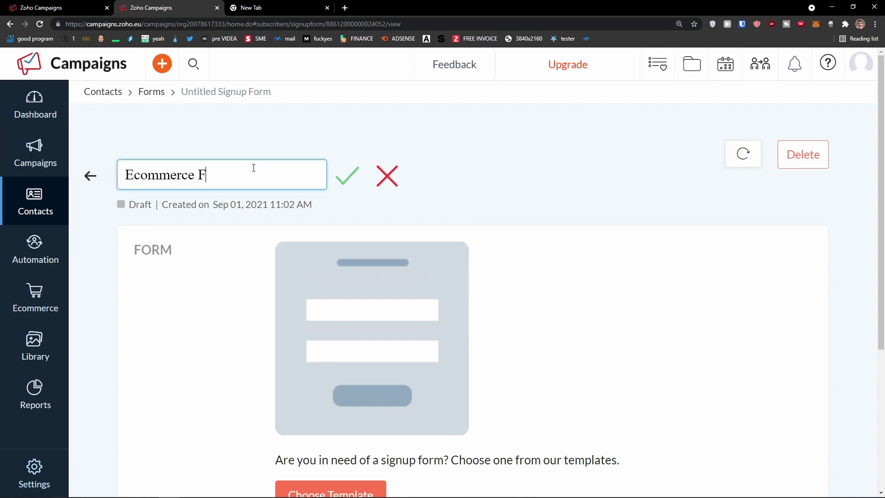
text(orm)
click(338, 180)
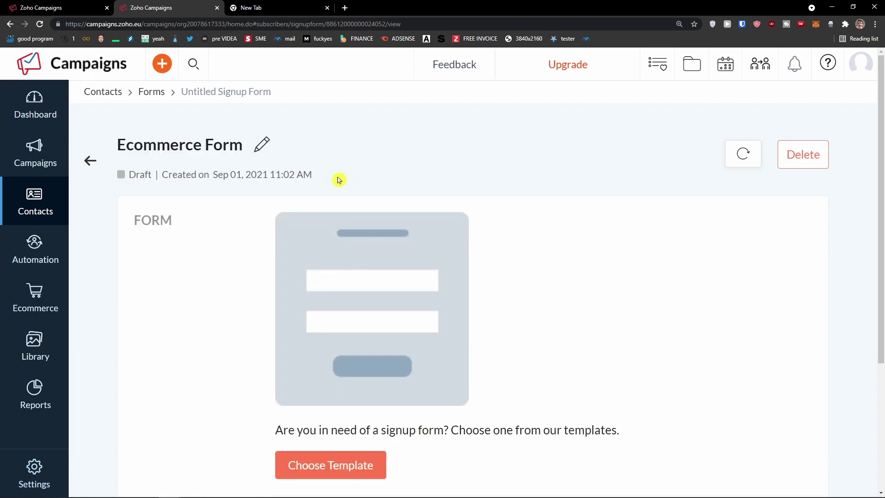
scroll(280, 246, down, 3)
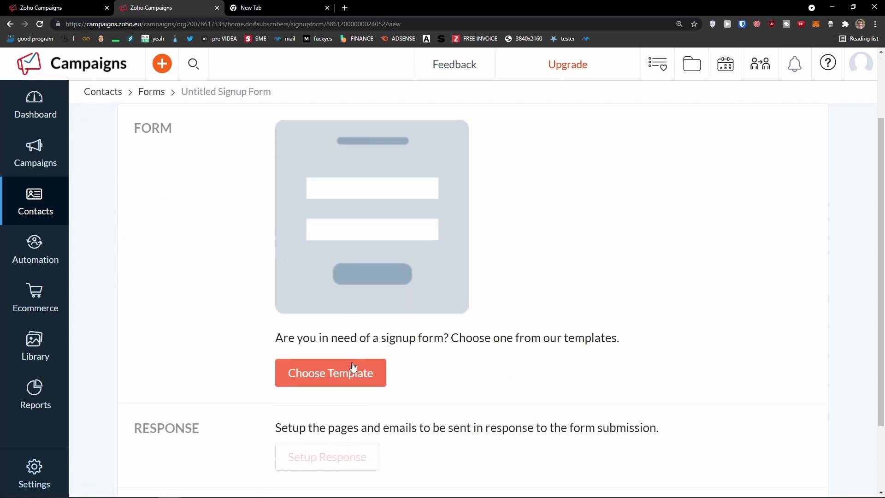
scroll(351, 369, up, 1)
Browse the Banner, Long, Pop-up and Compact Forms template galleries
click(352, 416)
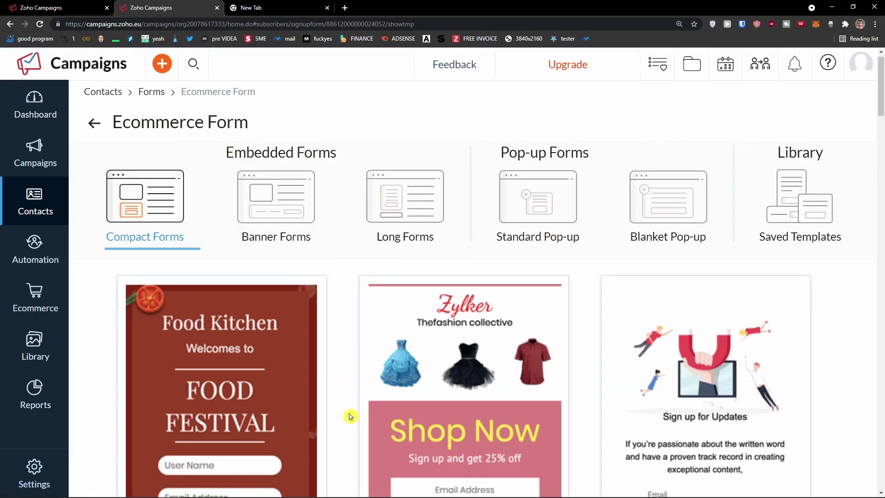
key(ctrl+minus)
key(ctrl+minus)
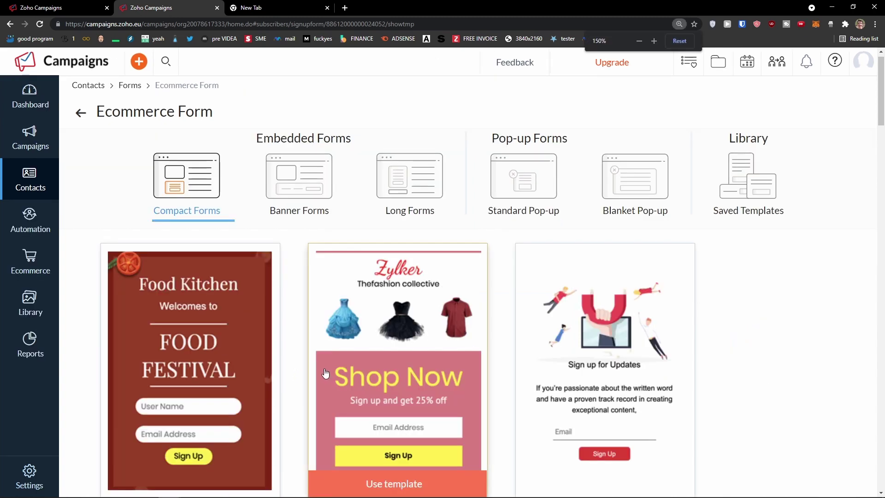
click(318, 159)
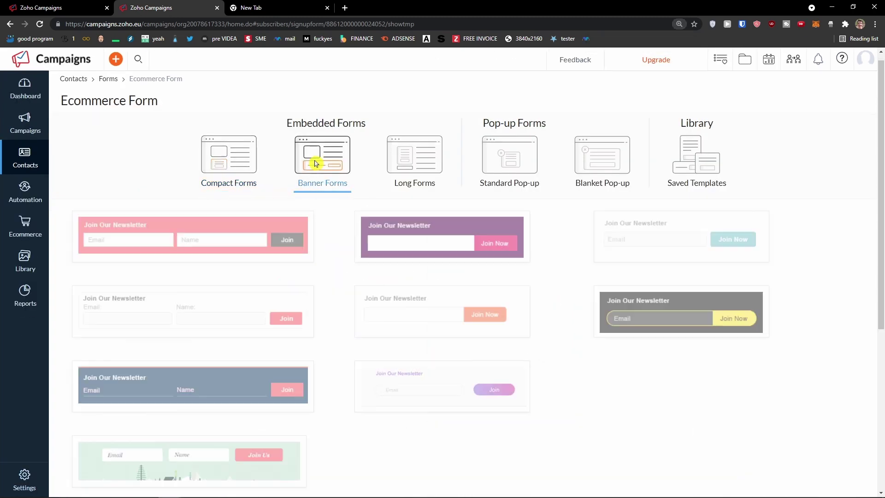
click(410, 162)
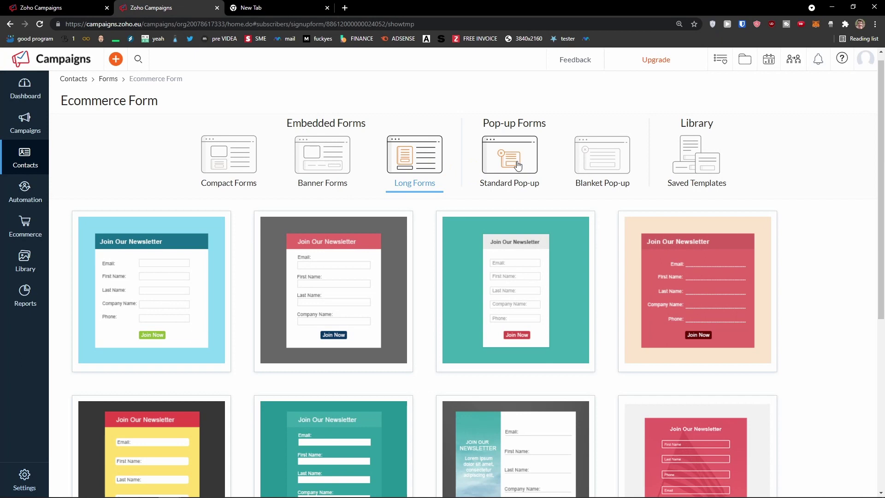
click(509, 170)
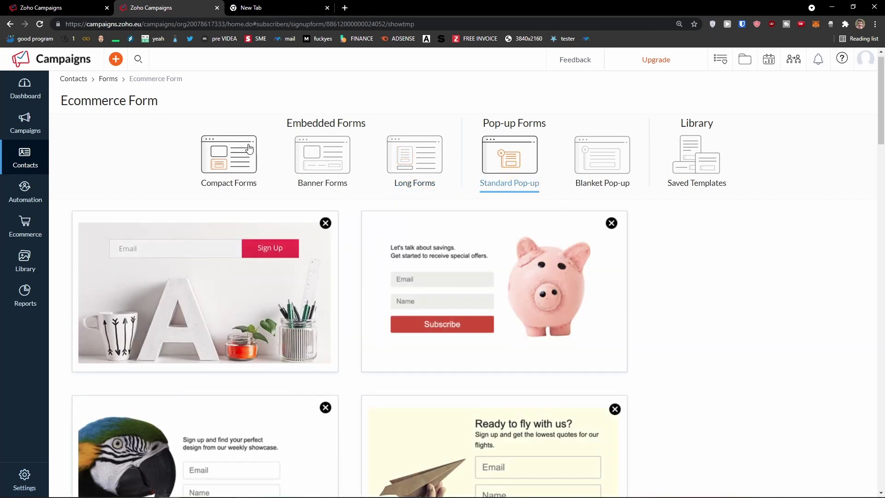
click(248, 148)
scroll(410, 261, down, 2)
scroll(417, 263, up, 2)
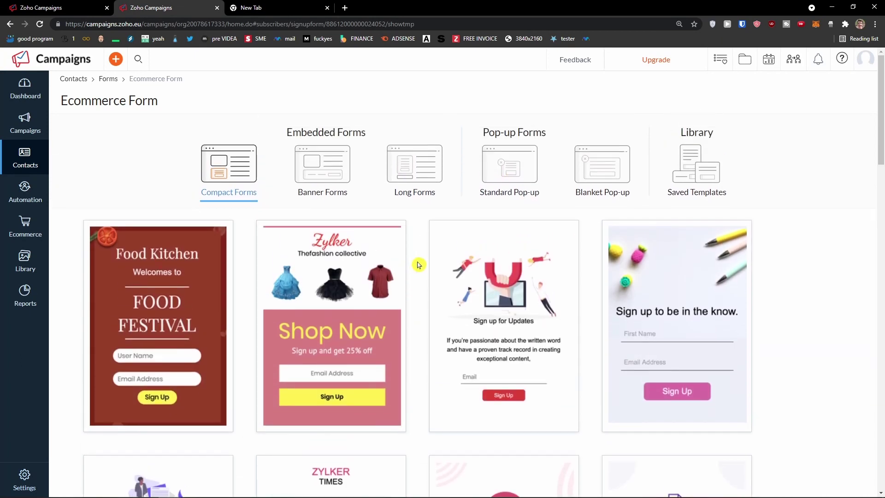
scroll(418, 263, down, 2)
scroll(421, 264, up, 2)
scroll(422, 261, down, 2)
scroll(422, 261, up, 1)
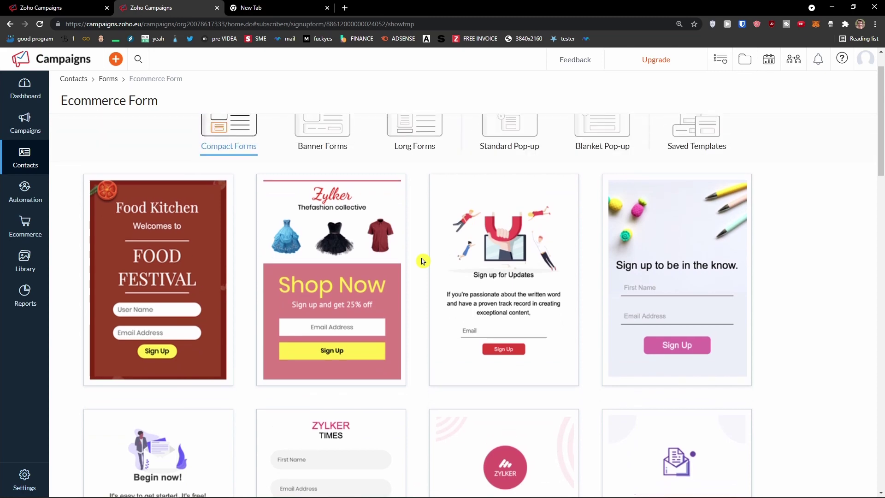
scroll(418, 258, down, 3)
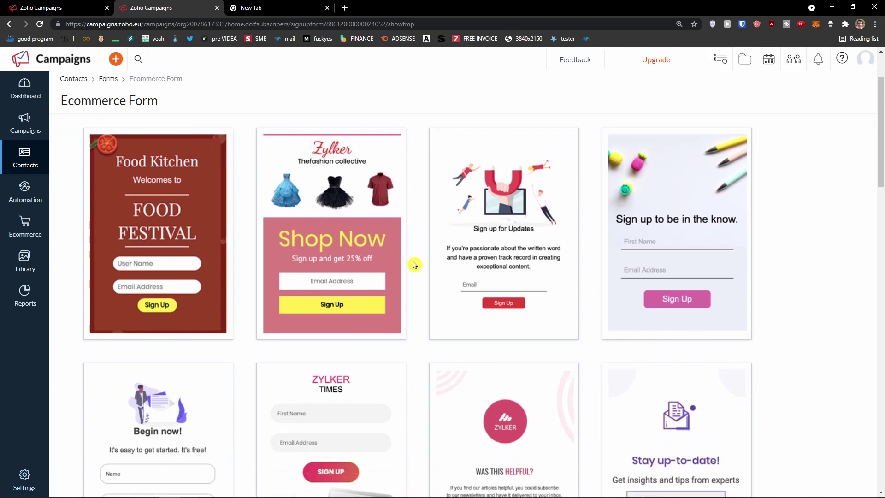
scroll(410, 263, up, 4)
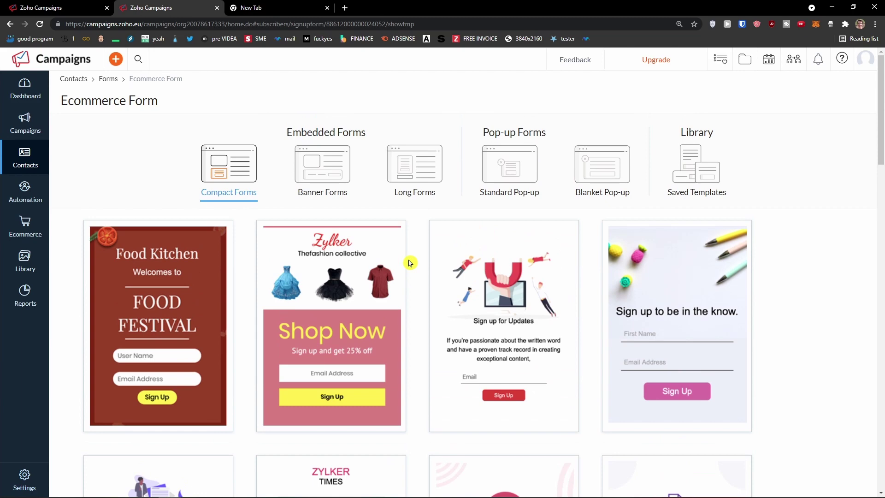
Use the ZYLKER TIMES template from the Compact Forms gallery
click(494, 179)
click(405, 169)
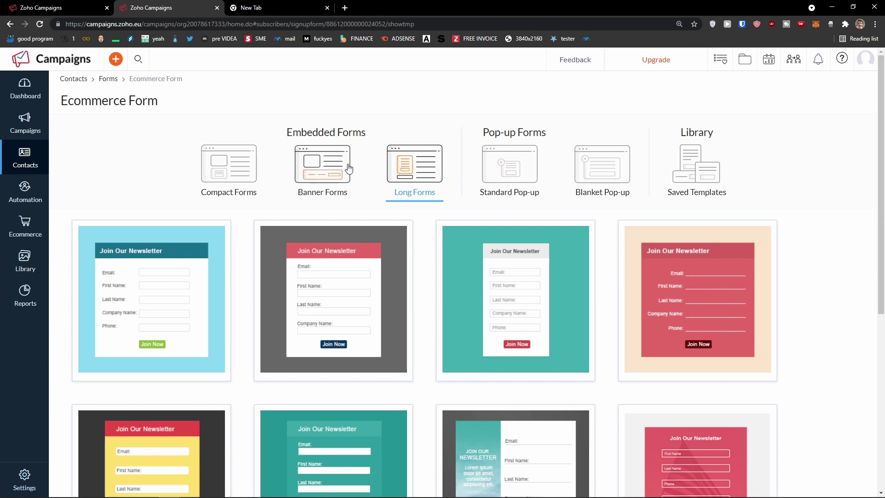
click(231, 149)
scroll(391, 235, down, 5)
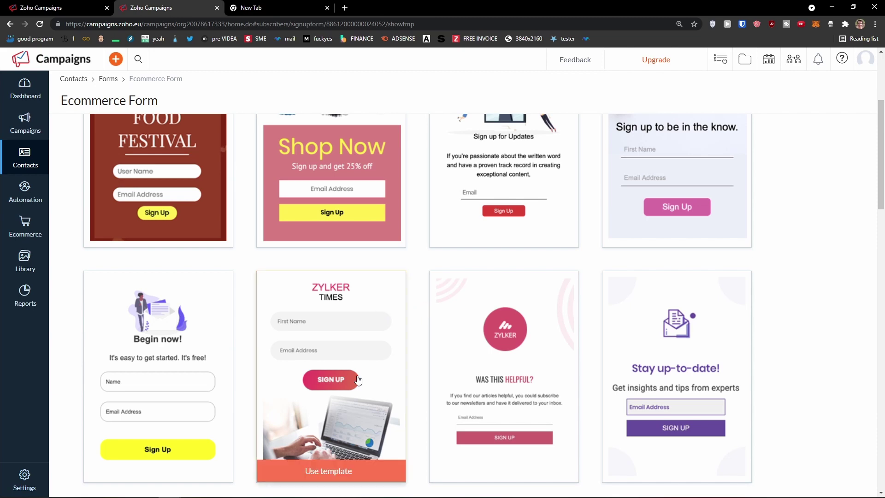
scroll(354, 433, down, 1)
click(348, 429)
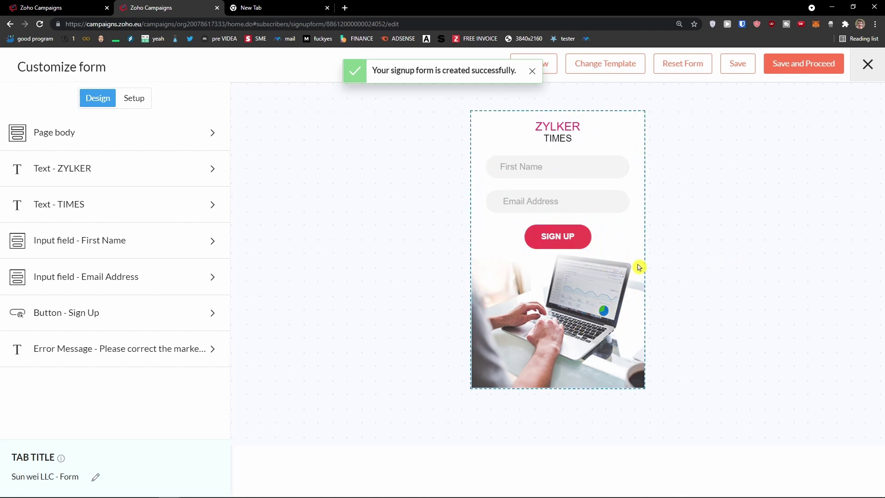
Look over the Page body settings and open the ZYLKER heading text
scroll(607, 262, up, 2)
scroll(640, 266, down, 1)
scroll(640, 266, down, 1)
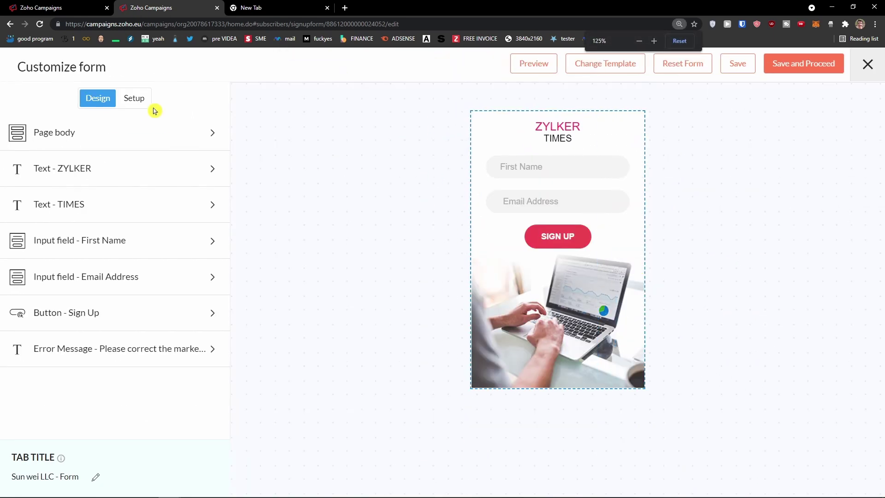
click(171, 138)
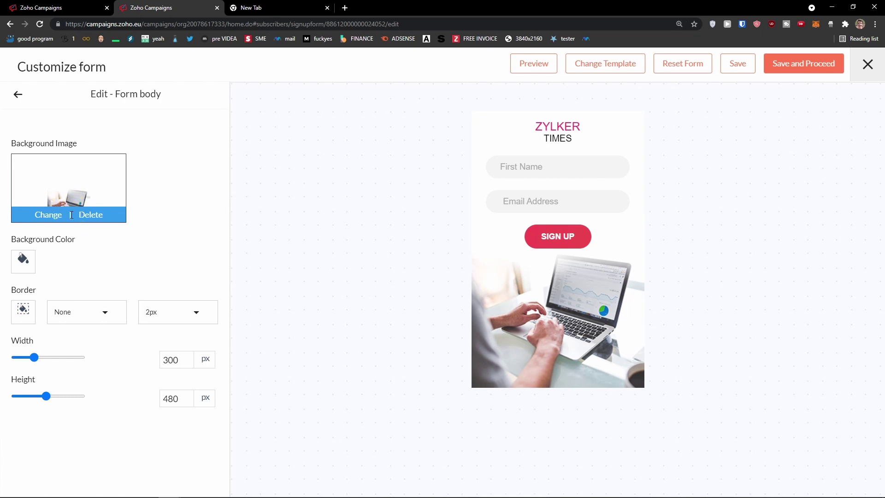
click(18, 96)
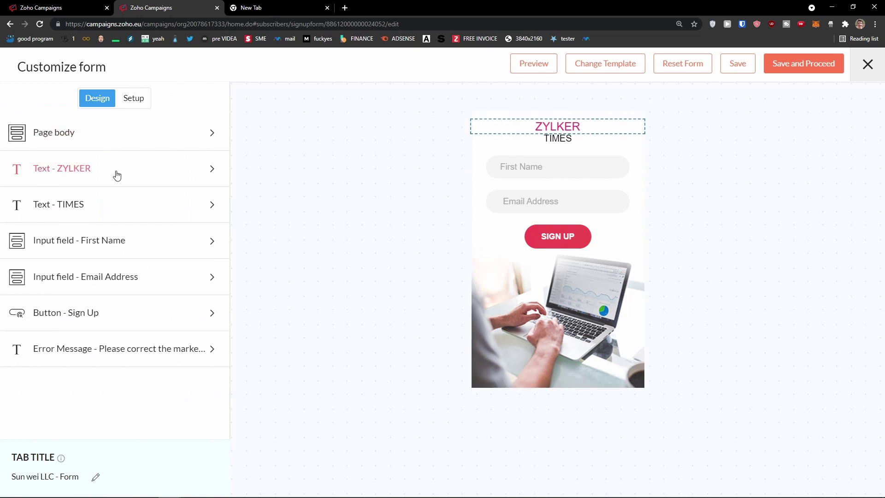
click(117, 175)
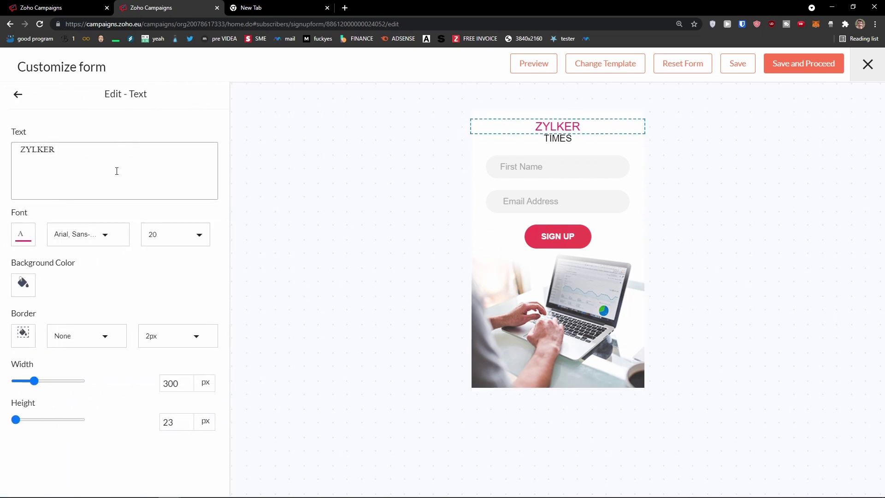
Replace the heading text ZYLKER with SUNWEI
click(586, 128)
click(568, 126)
drag(107, 148, 32, 148)
key(BackSpace)
key(BackSpace)
key(BackSpace)
text(SUNWEI)
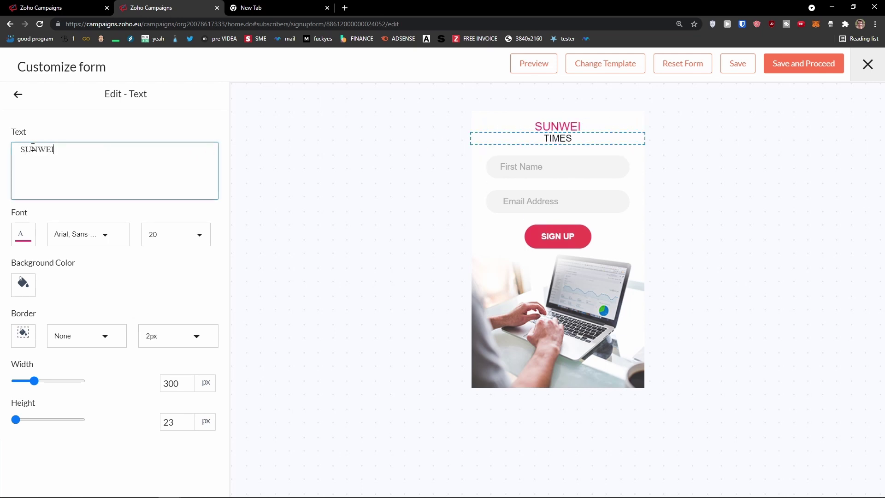
click(18, 94)
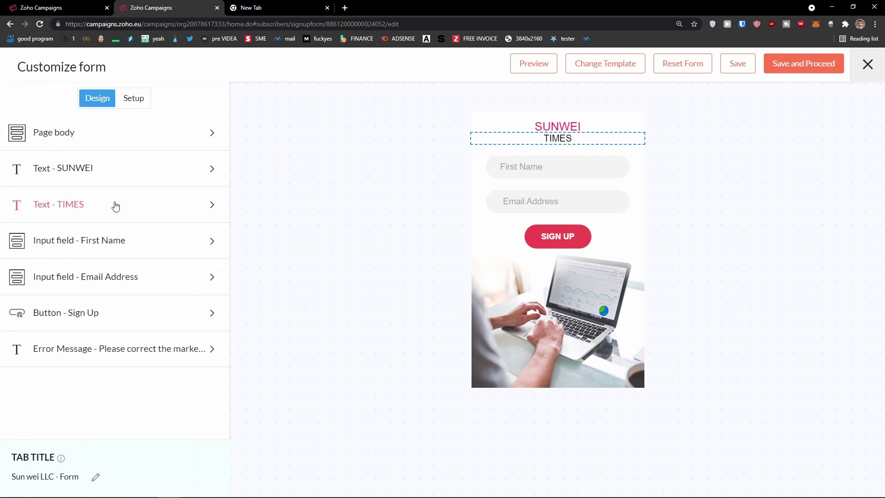
click(107, 201)
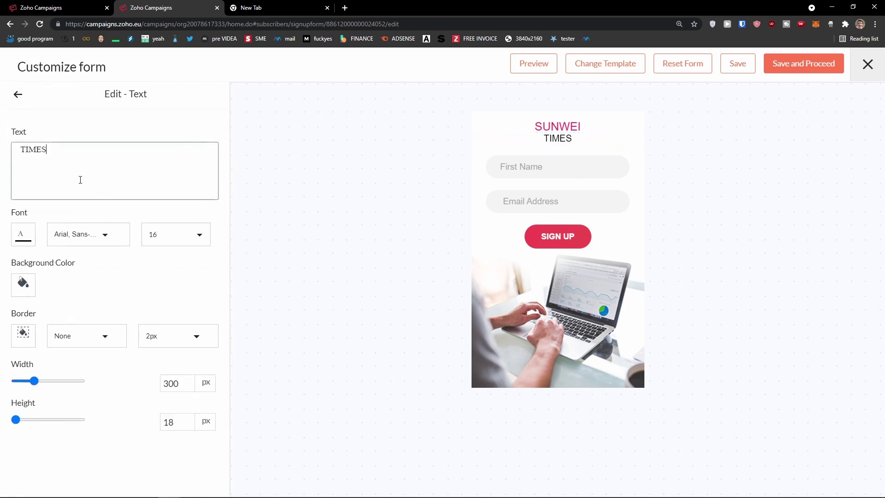
click(19, 96)
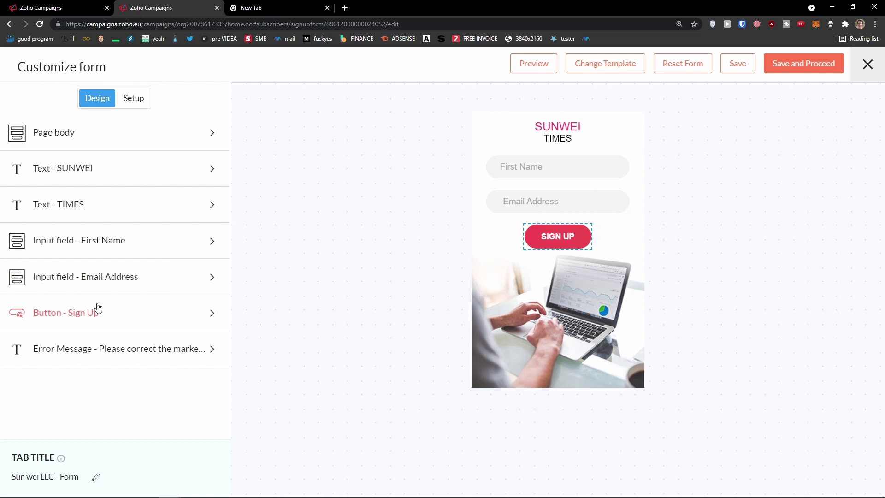
Widen the Email Address input field to width 256
click(107, 245)
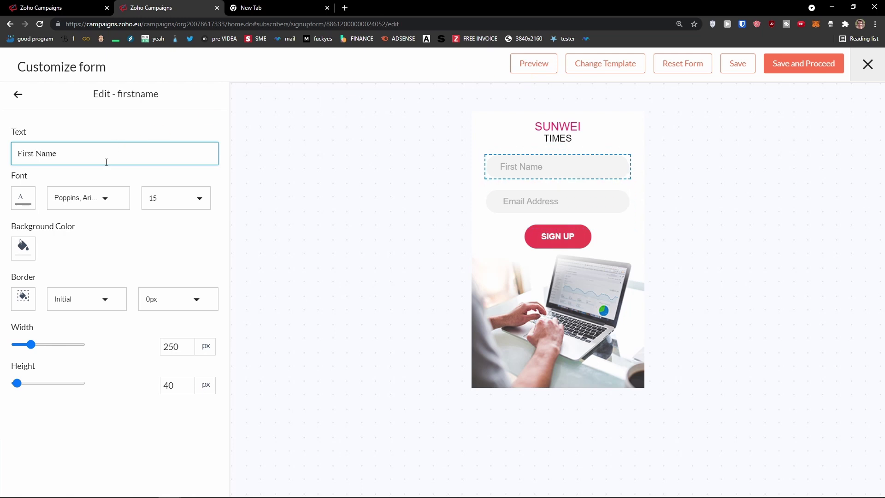
click(17, 97)
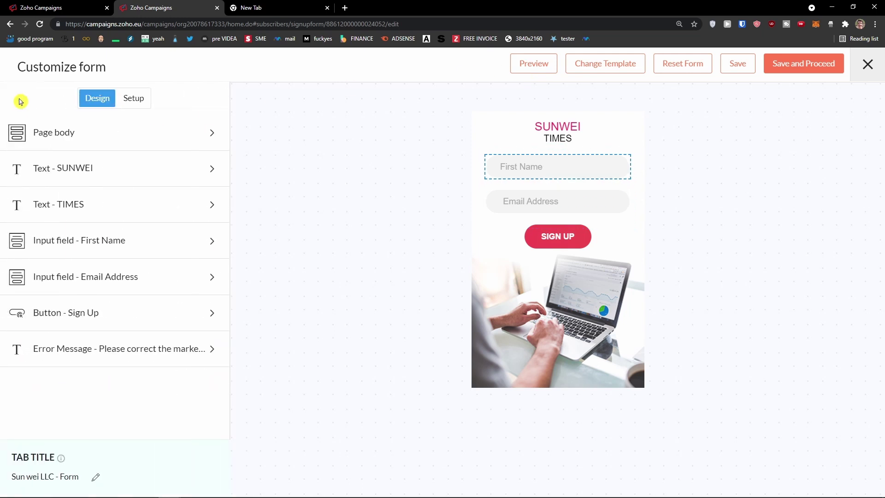
click(128, 283)
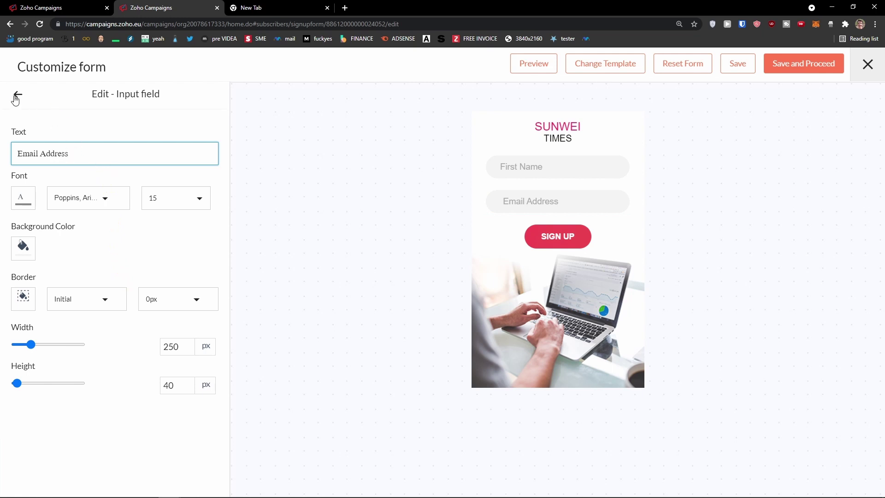
drag(33, 344, 31, 345)
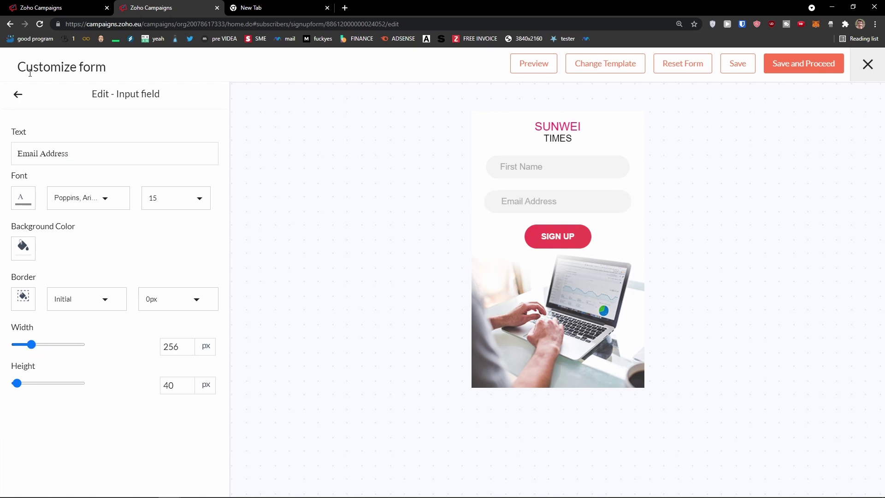
click(21, 102)
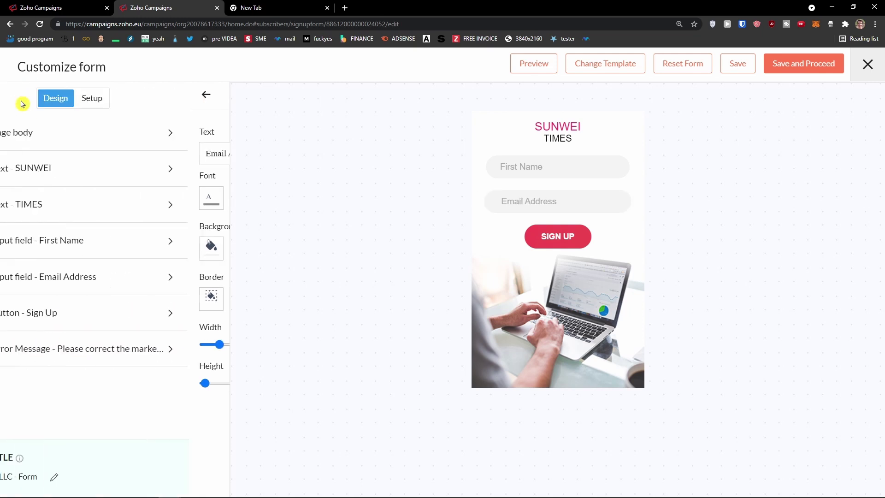
Give the Sign Up button font size 18, width 131 px, and more height
click(101, 314)
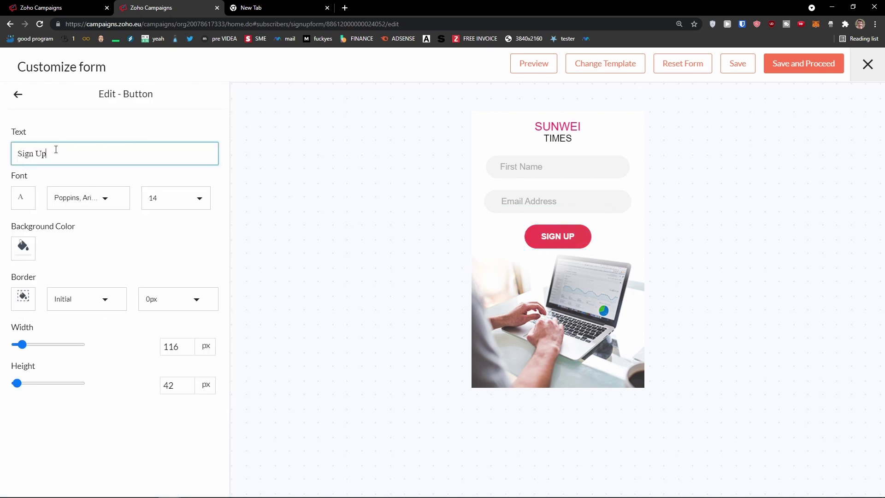
click(29, 345)
click(181, 197)
scroll(168, 249, down, 1)
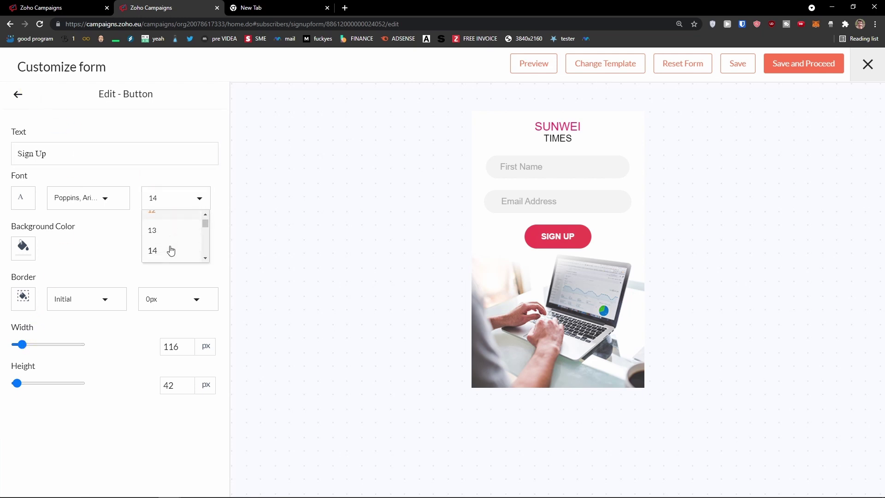
click(167, 262)
click(173, 197)
scroll(168, 258, down, 1)
scroll(168, 258, down, 1)
click(168, 247)
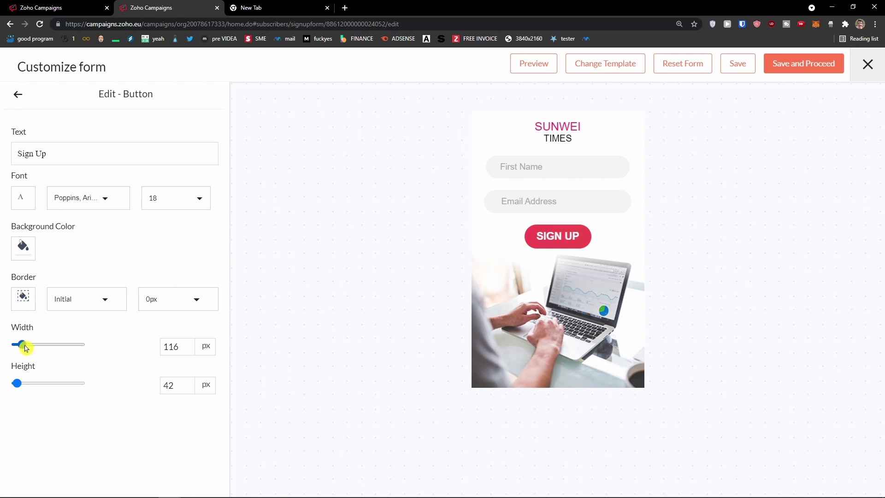
drag(23, 343, 25, 345)
drag(18, 383, 17, 383)
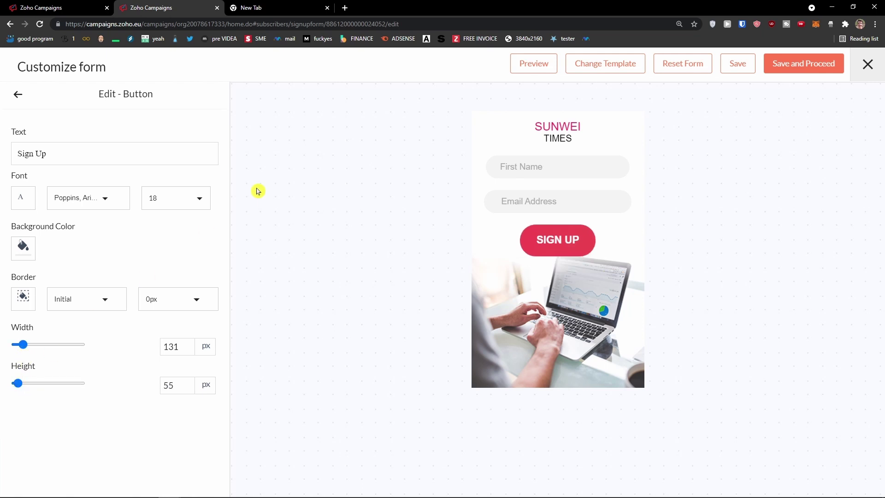
Map the form's name field to First Name in the Setup options
click(17, 95)
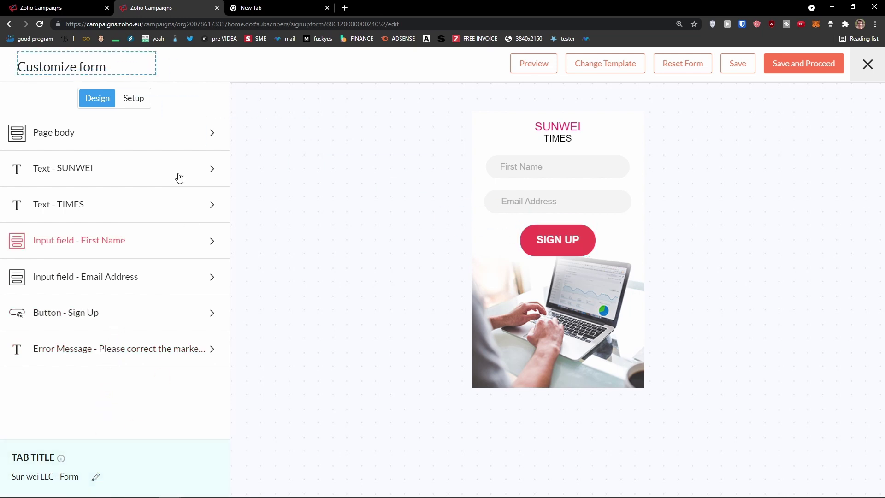
click(143, 104)
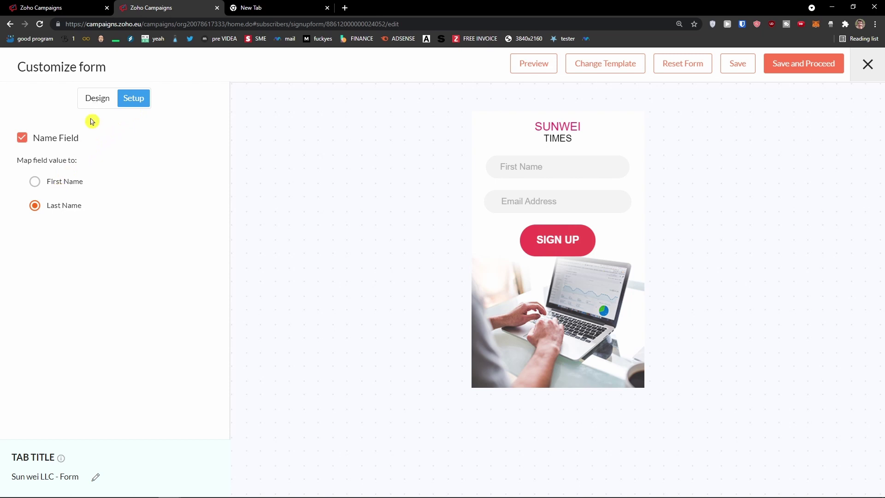
click(47, 187)
click(98, 99)
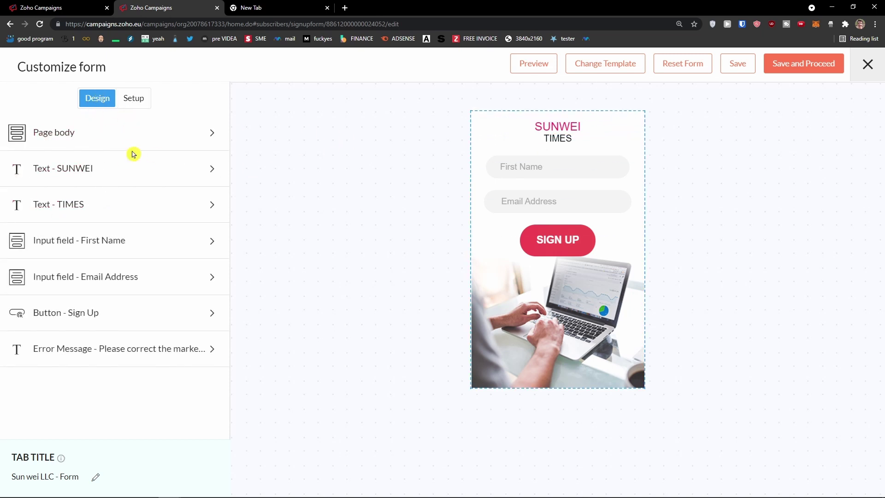
click(135, 136)
click(19, 94)
Save and preview the SUNWEI TIMES signup form, then return to the editor
click(541, 68)
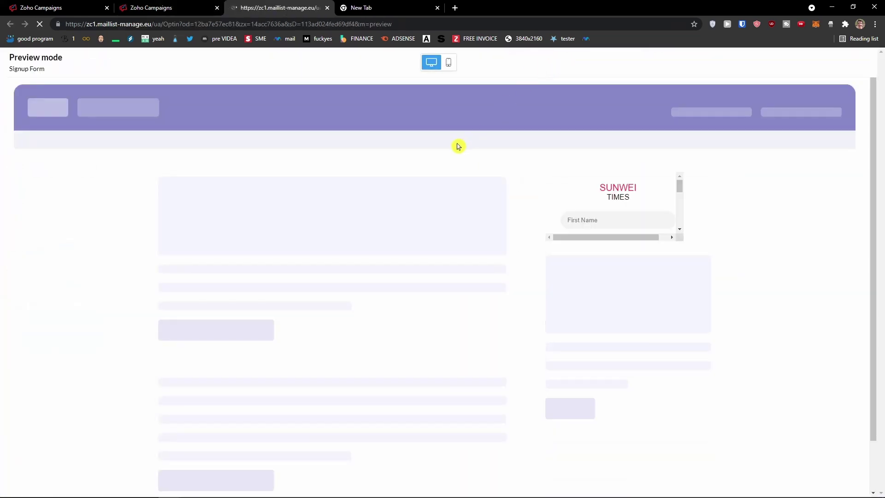
scroll(458, 145, down, 1)
scroll(611, 254, up, 1)
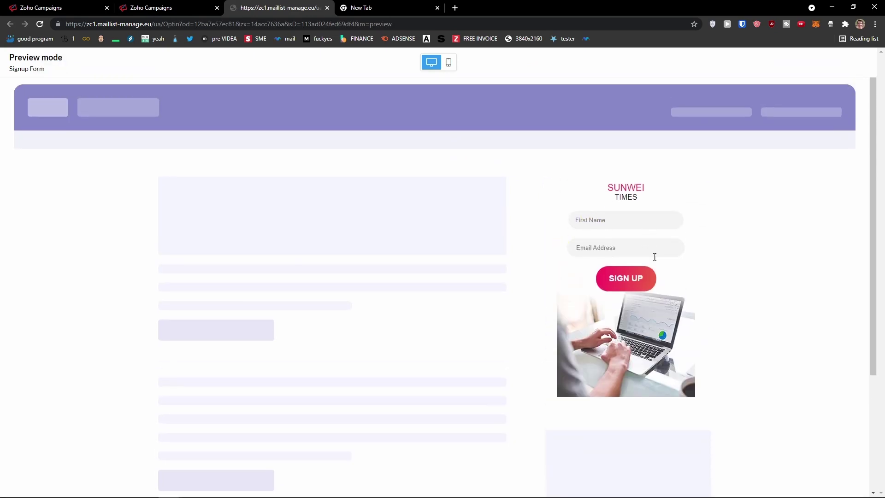
click(178, 7)
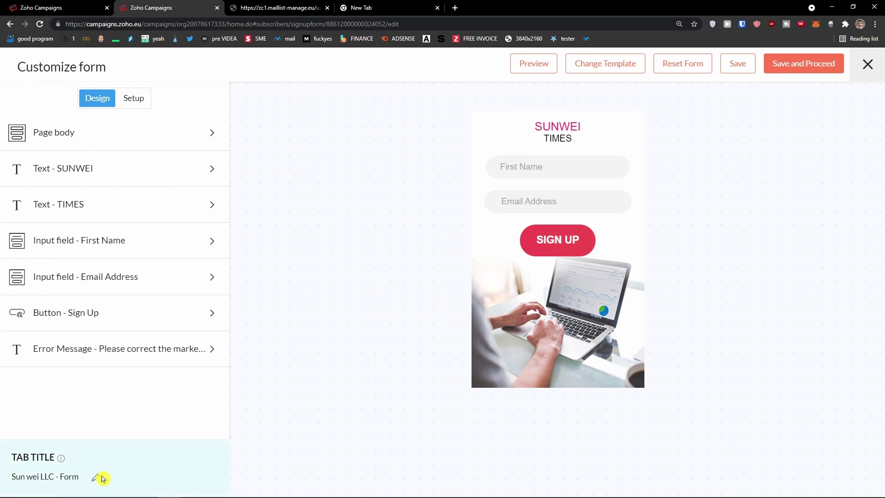
mouse_move(60, 461)
Save the Ecommerce Form and review its details page
click(801, 64)
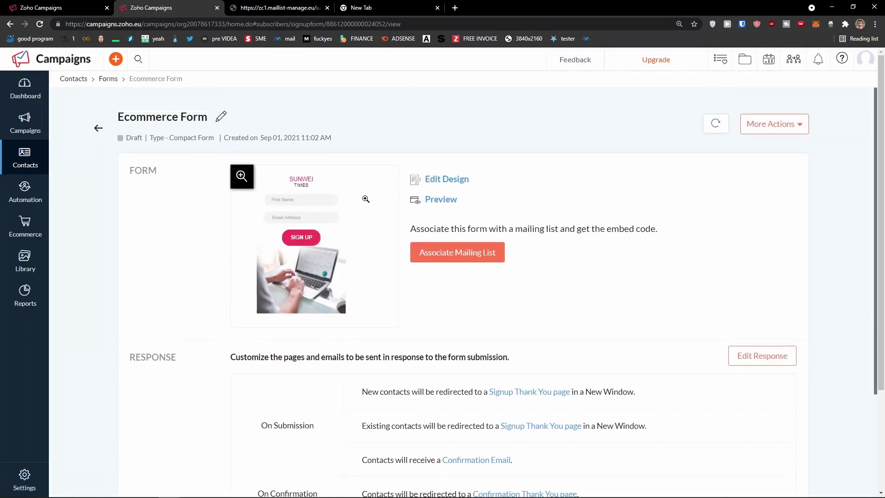
scroll(233, 203, down, 2)
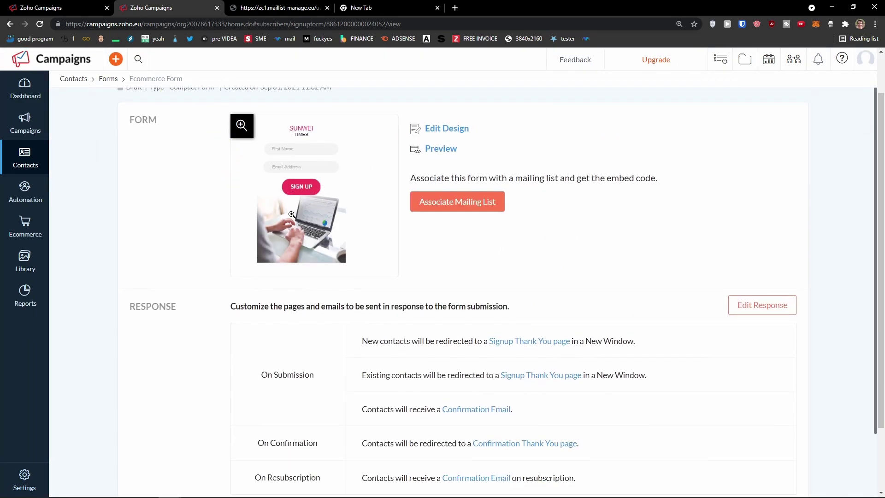
scroll(291, 214, up, 2)
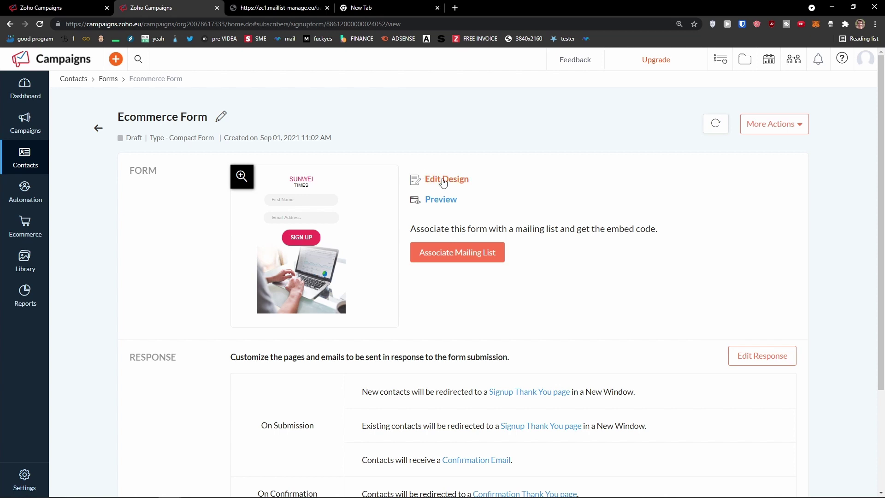
scroll(445, 204, down, 1)
drag(410, 199, 644, 199)
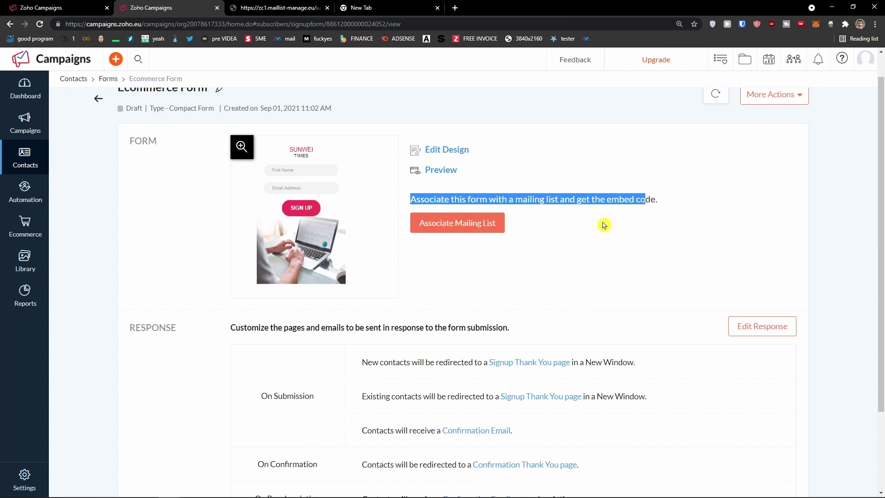
scroll(604, 224, up, 1)
Link the form to the Ecommerce mailing list
click(471, 256)
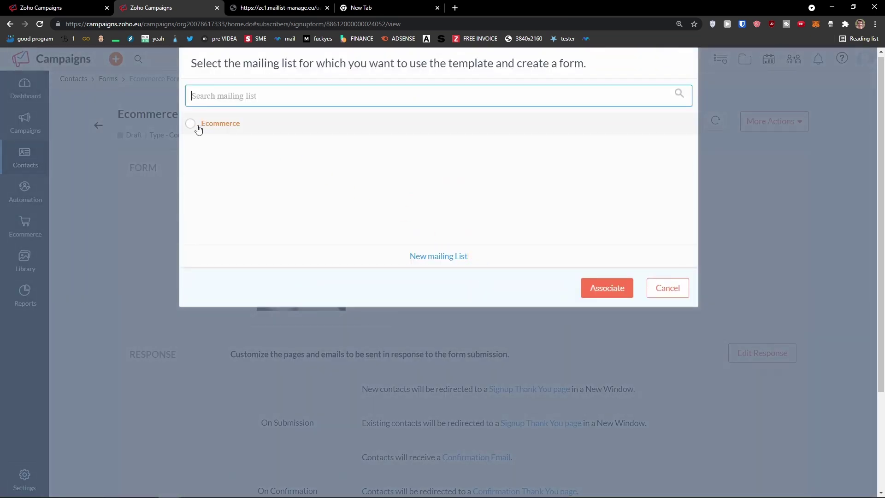
click(196, 127)
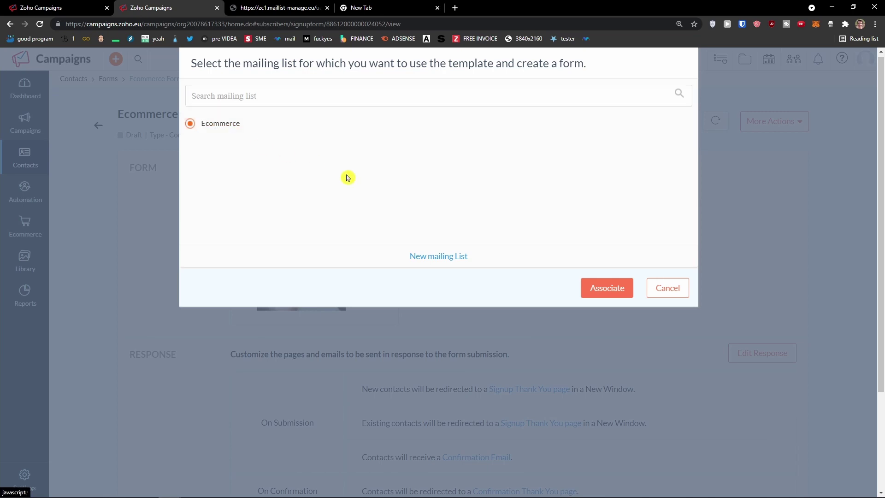
click(609, 293)
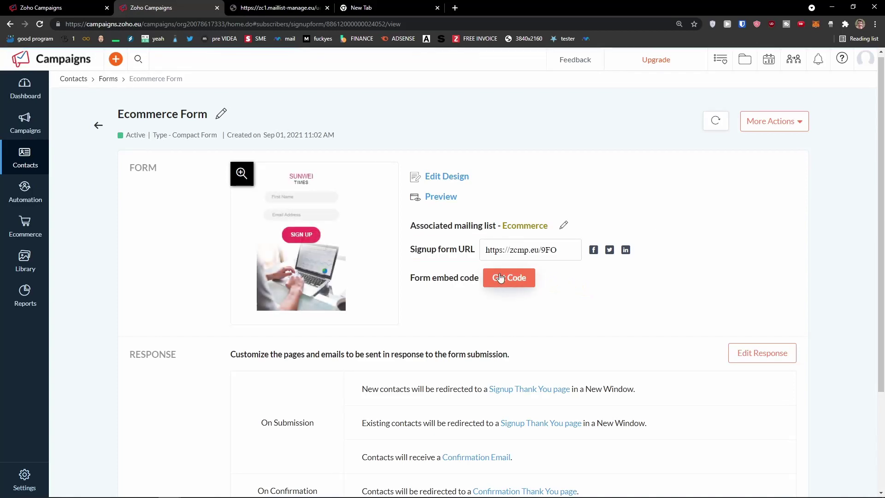
Load the copied signup form URL in a new incognito window
click(513, 255)
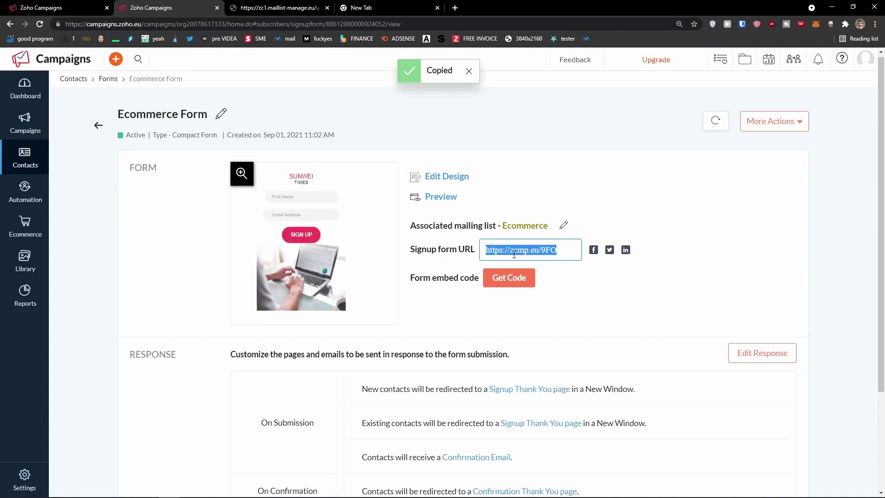
key(ctrl+shift+n)
key(ctrl+v)
key(Return)
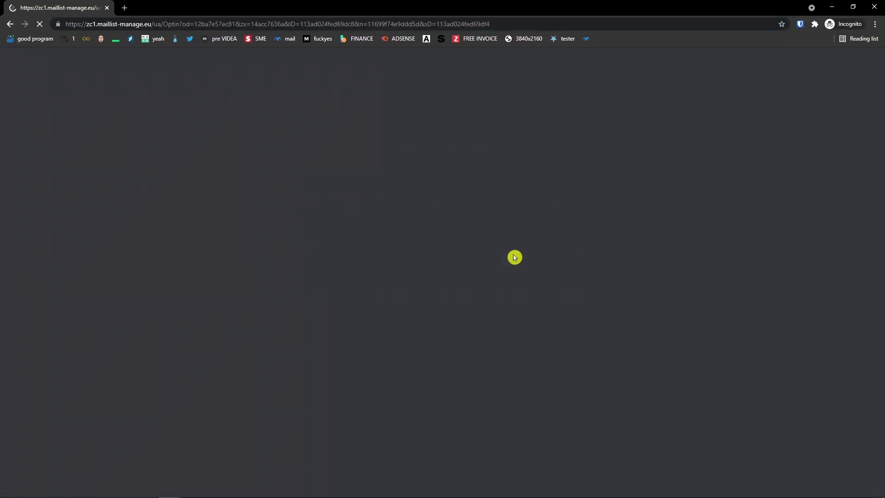
Zoom in on the live SUNWEI TIMES signup form, then close the private window and scroll the Ecommerce Form page
key(ctrl+plus)
key(ctrl+plus)
key(ctrl+plus)
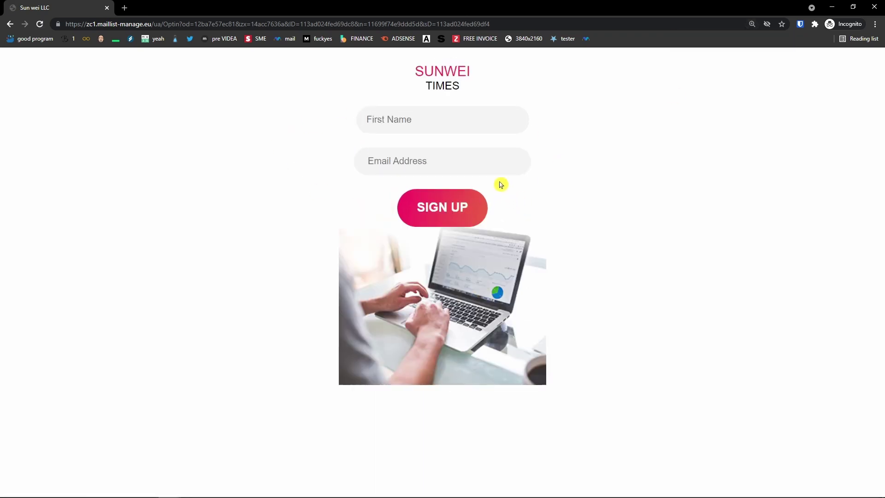
click(874, 7)
scroll(552, 173, down, 2)
scroll(552, 173, down, 1)
scroll(552, 172, up, 1)
scroll(552, 173, down, 1)
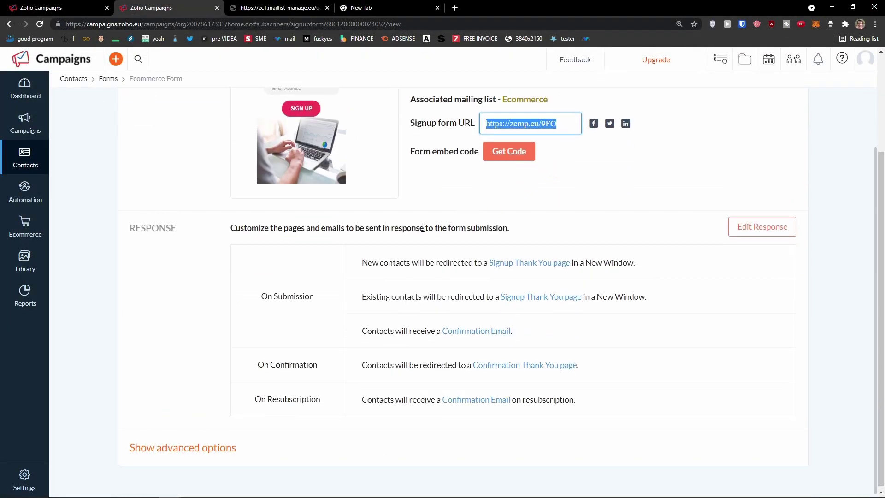
Review the Ecommerce Form's response rows, highlighting the confirmation email line
scroll(402, 230, up, 2)
scroll(401, 234, down, 1)
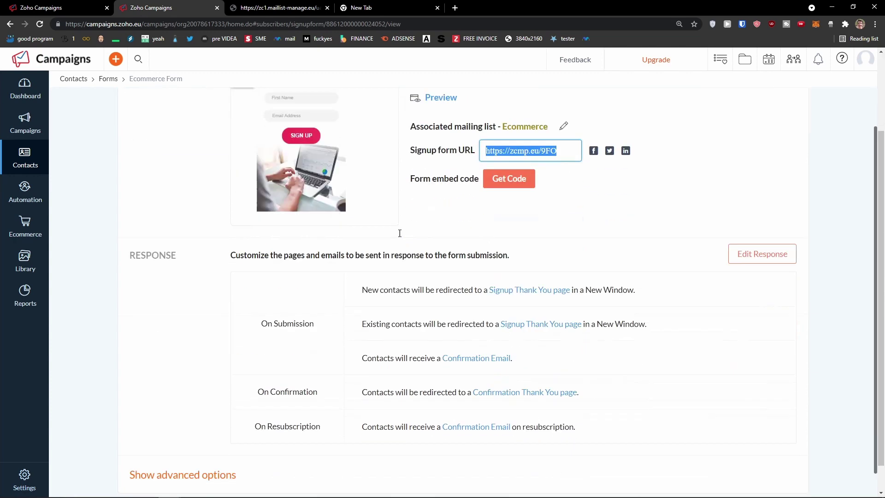
scroll(399, 233, down, 1)
drag(362, 260, 422, 264)
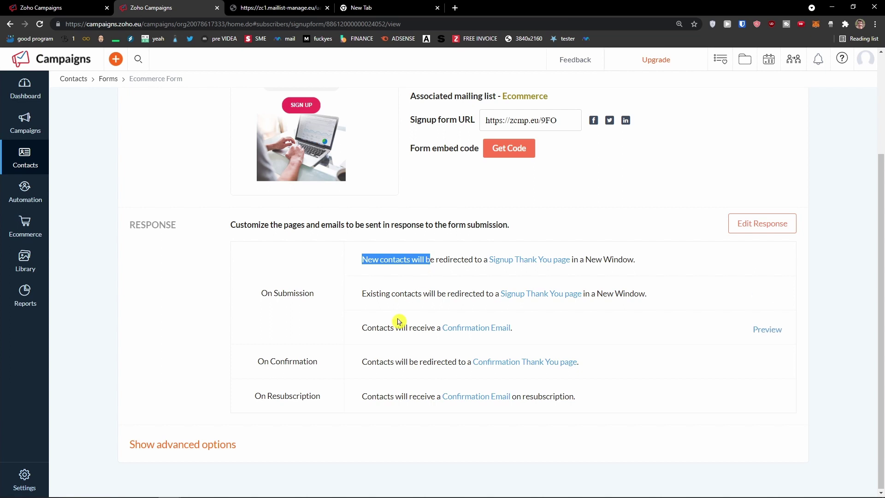
drag(362, 328, 549, 332)
click(373, 366)
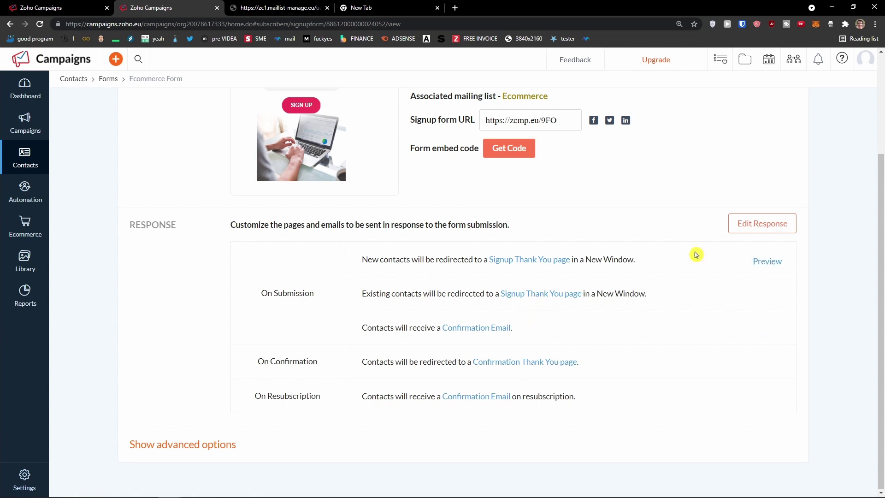
Preview the signup thank-you page, then bring up the response pages and emails setup
click(768, 262)
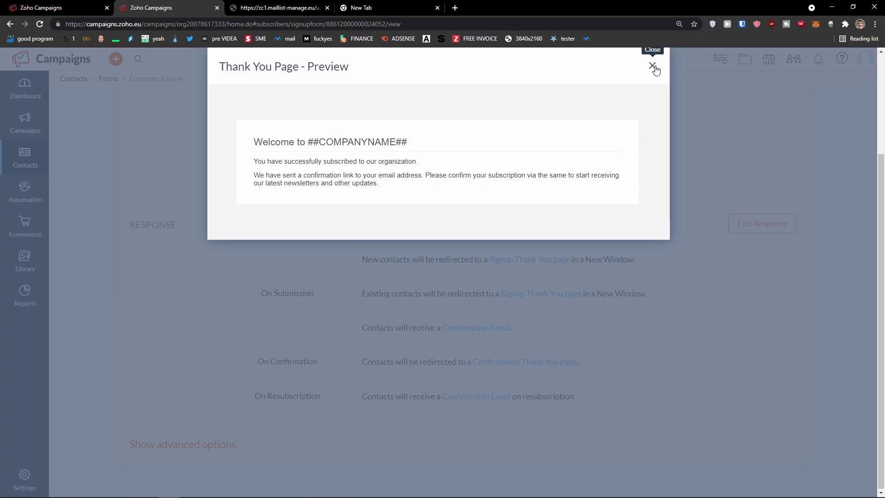
click(652, 66)
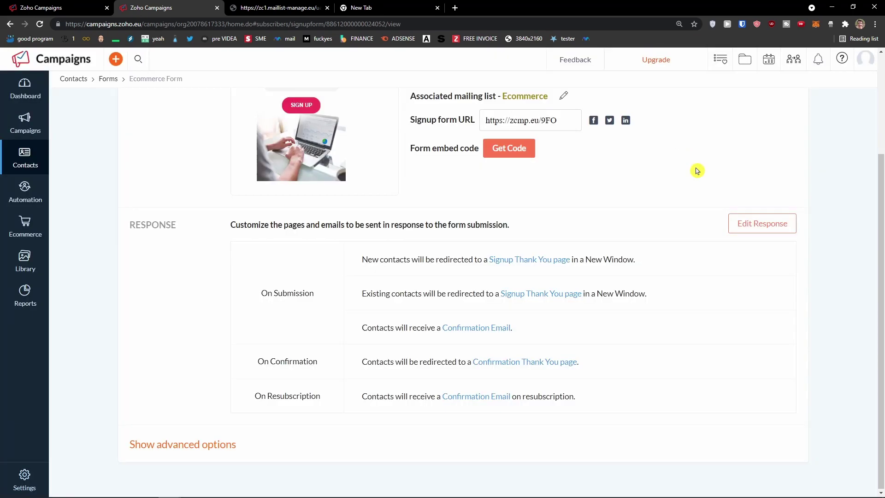
click(737, 233)
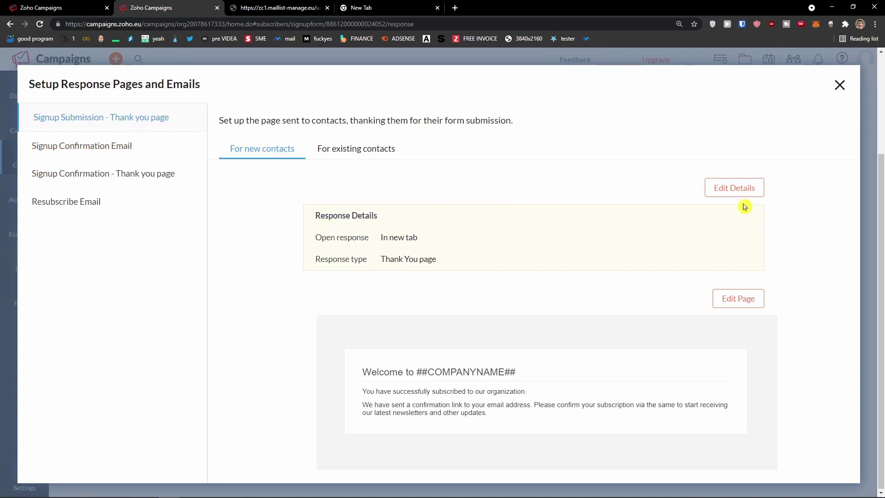
Replace ##COMPANYNAME## in the thank-you heading so it reads 'Welcome to Sun wei', save, and close the panel
click(738, 297)
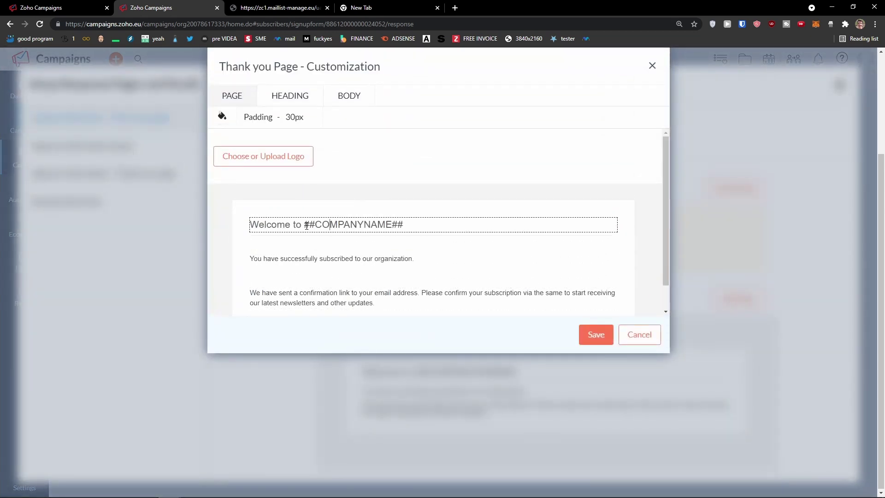
drag(302, 226, 464, 227)
key(BackSpace)
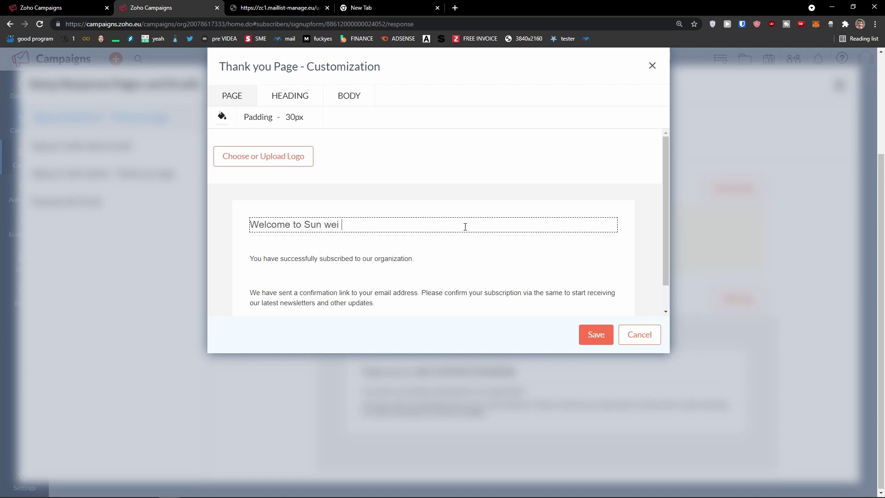
click(594, 334)
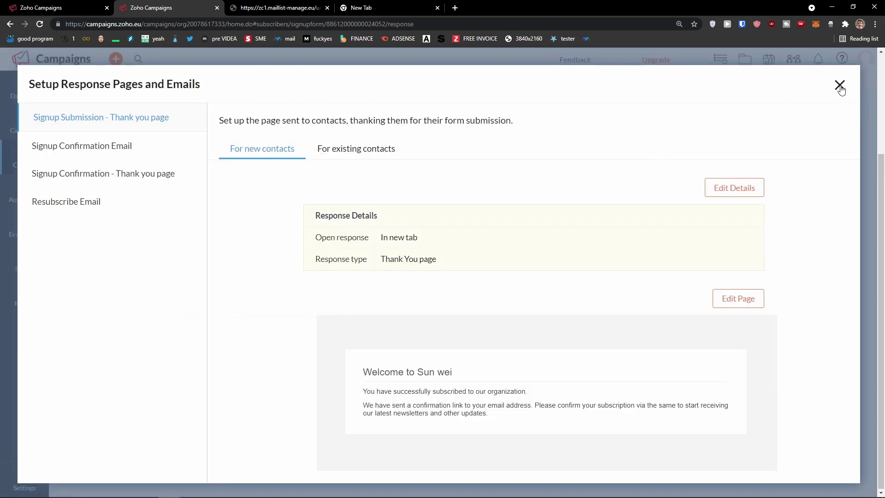
click(839, 86)
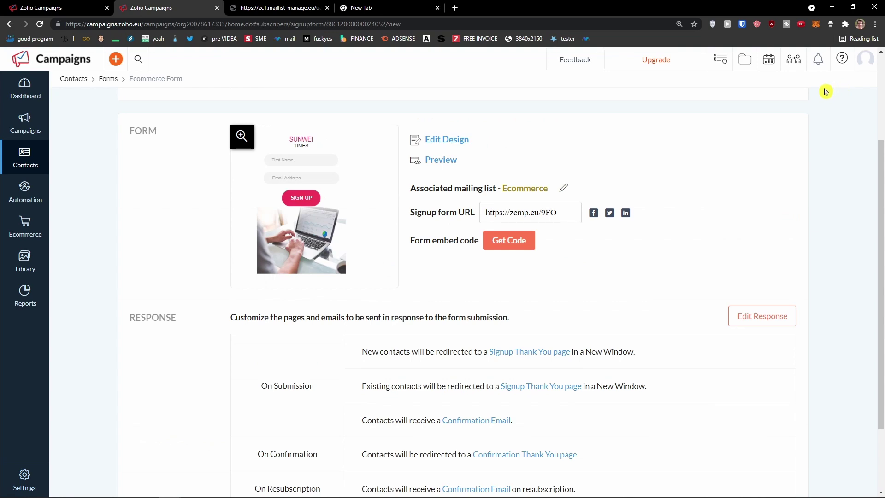
Expand the Ecommerce Form's advanced options to review Push to Zoho CRM and Beacon Tracking
scroll(724, 174, up, 3)
scroll(723, 181, down, 4)
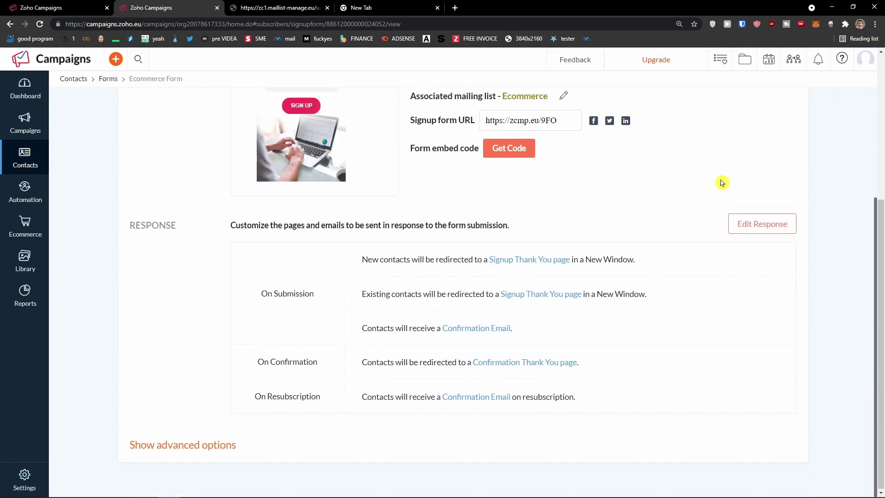
scroll(722, 183, up, 3)
scroll(721, 183, up, 2)
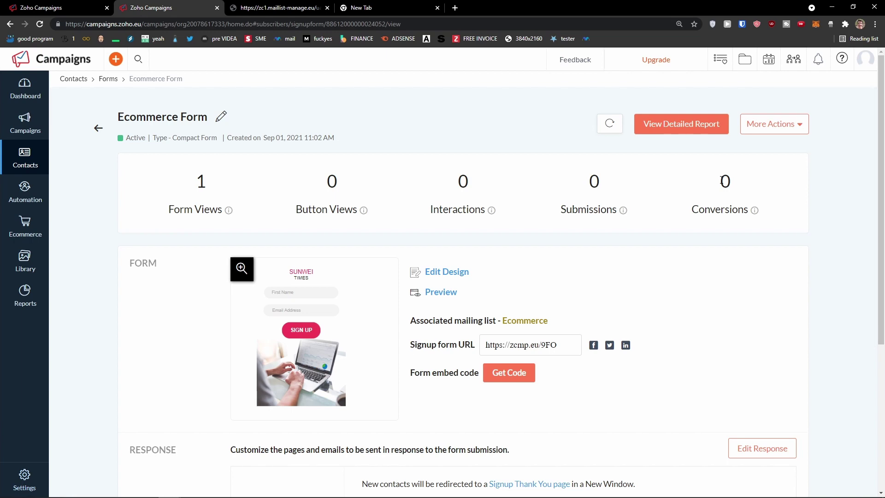
scroll(276, 240, down, 5)
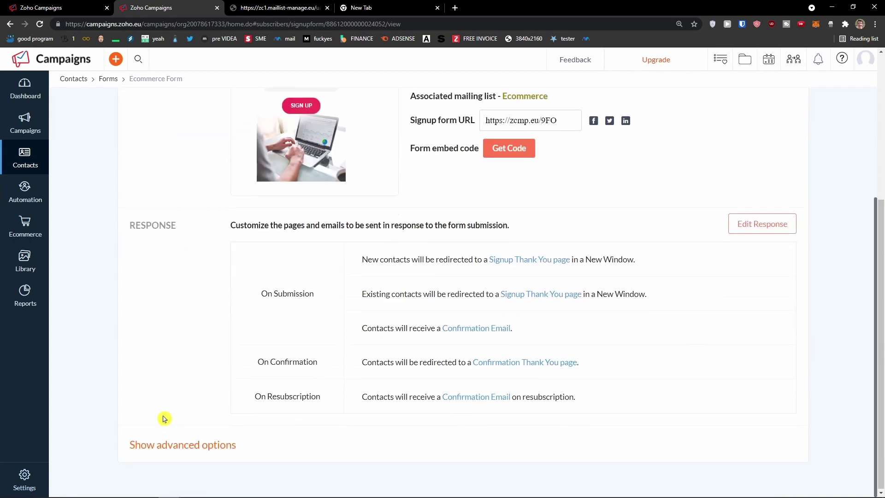
click(136, 444)
scroll(156, 405, down, 3)
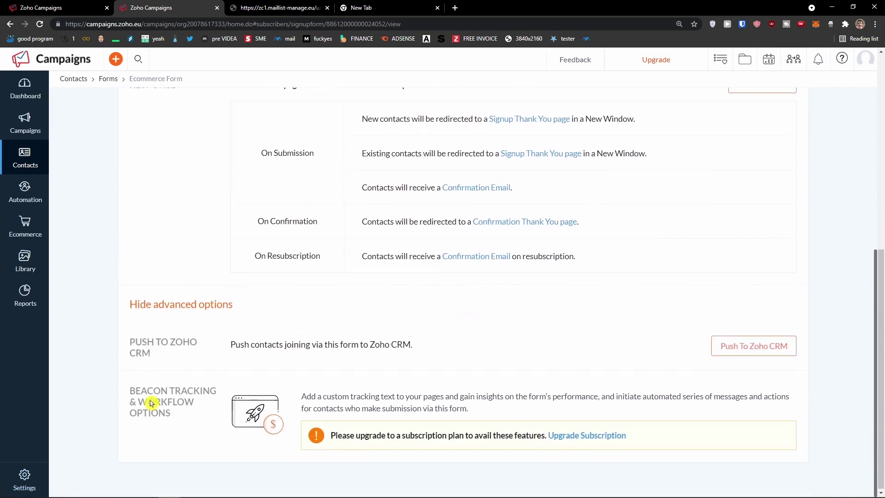
drag(158, 350, 223, 347)
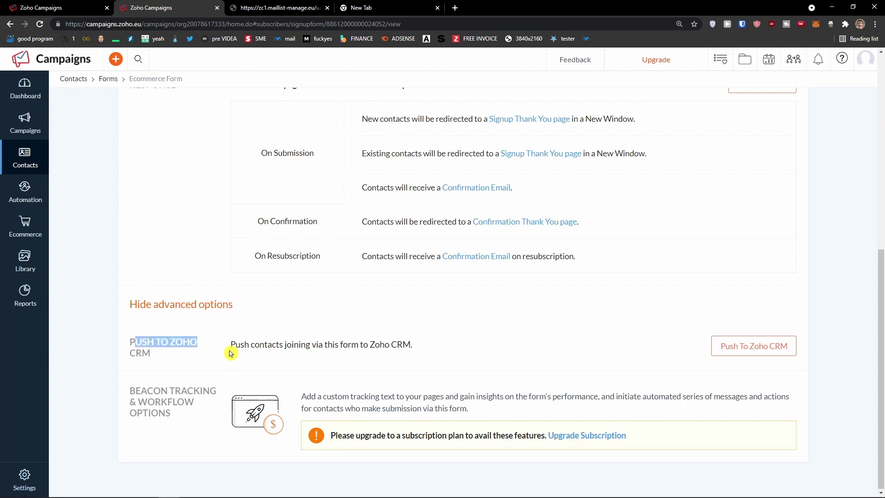
scroll(231, 348, up, 6)
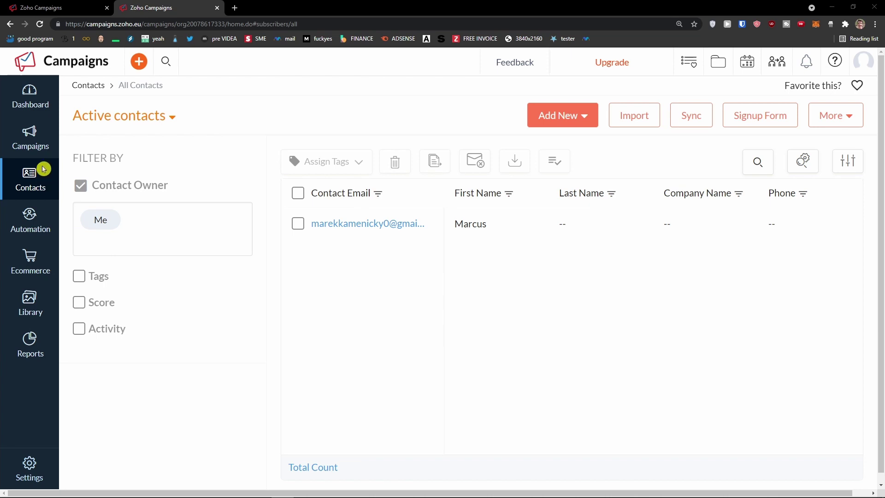
Create a new email campaign and rename it from 'Untitled Campaign' to 'Ecommerce Campaign'
click(40, 139)
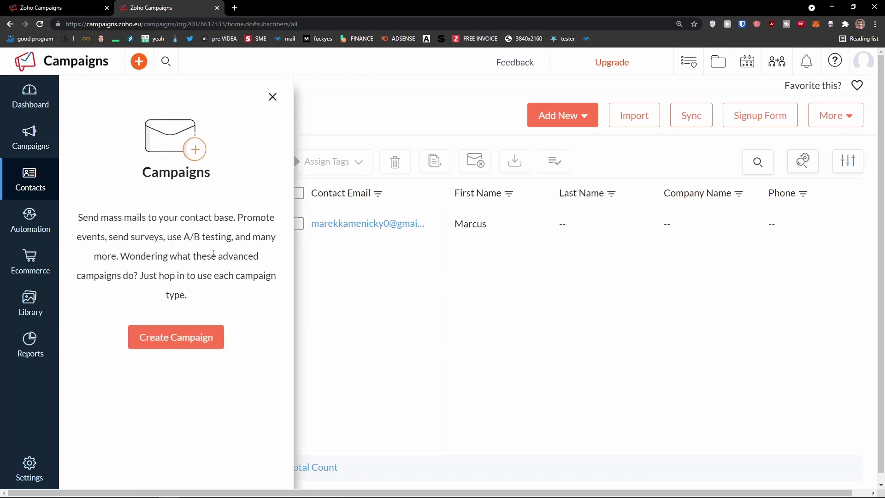
click(184, 344)
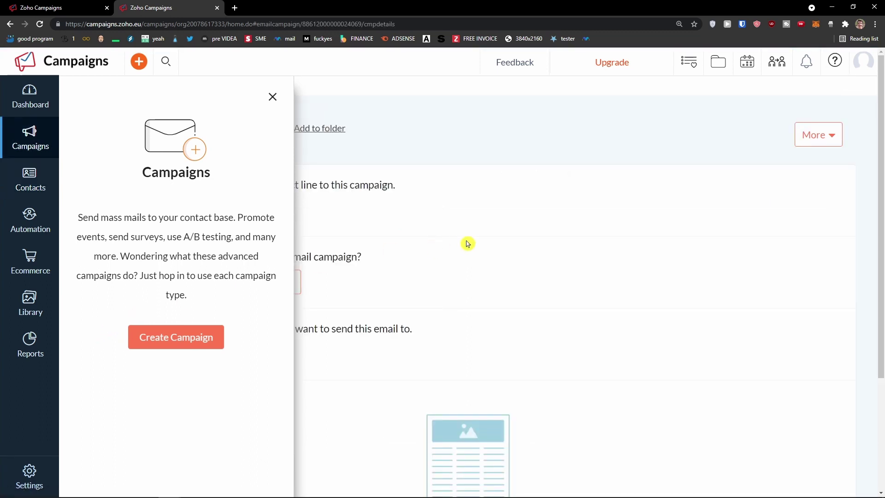
click(272, 95)
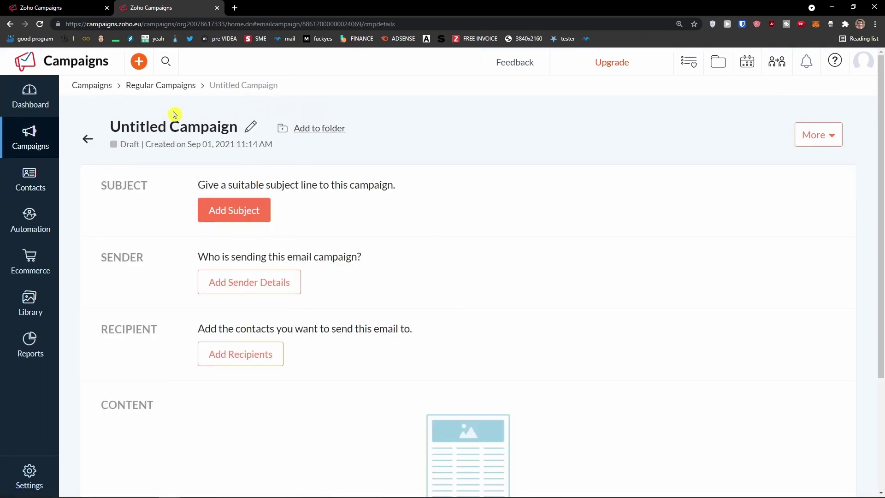
click(250, 130)
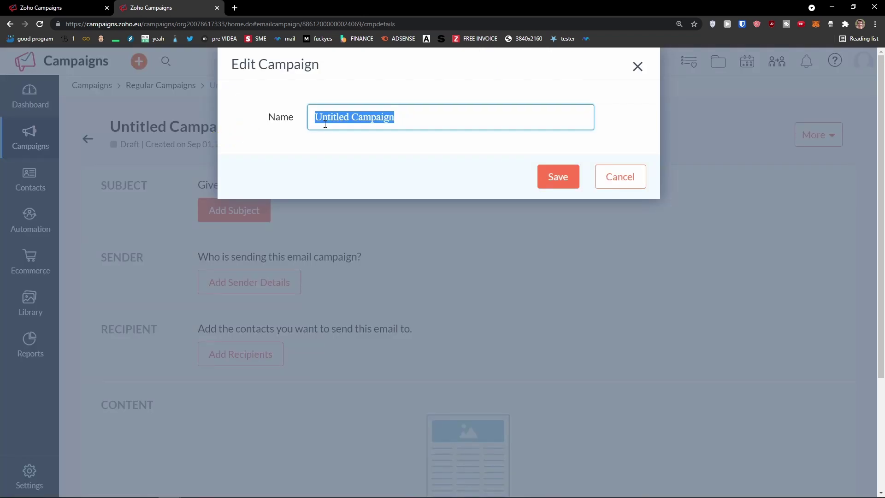
text(Ecommerce)
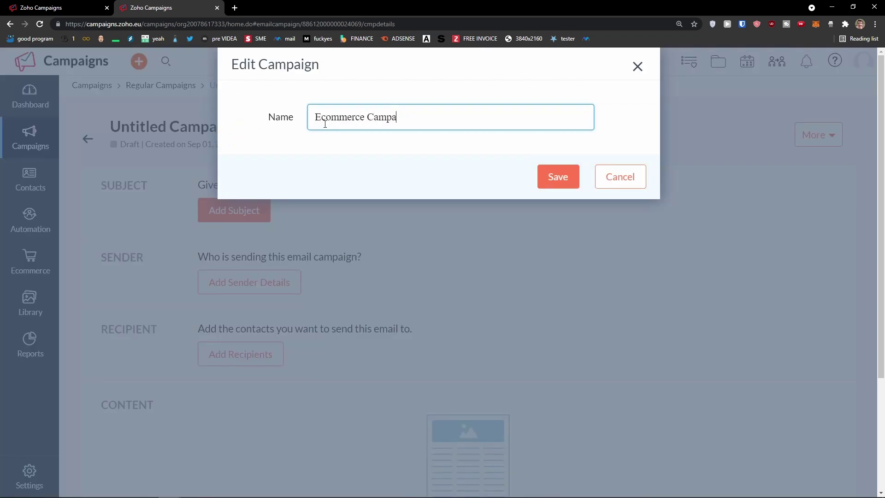
key(ctrl+a)
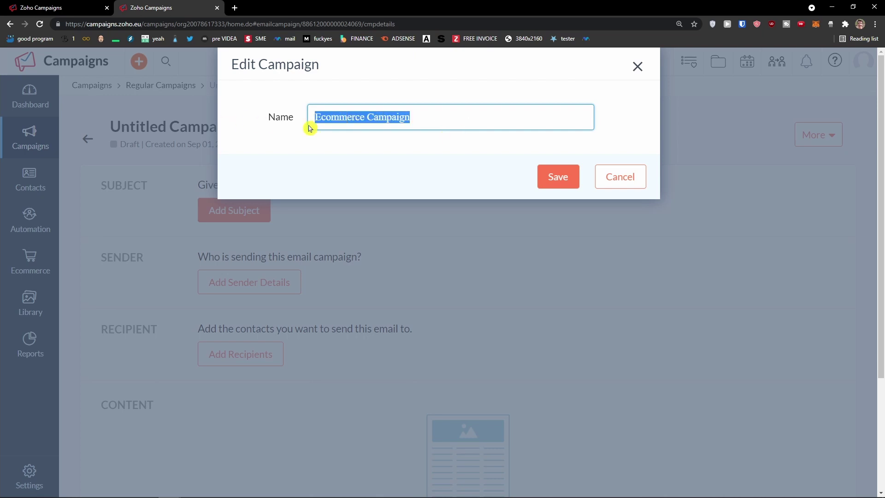
click(558, 177)
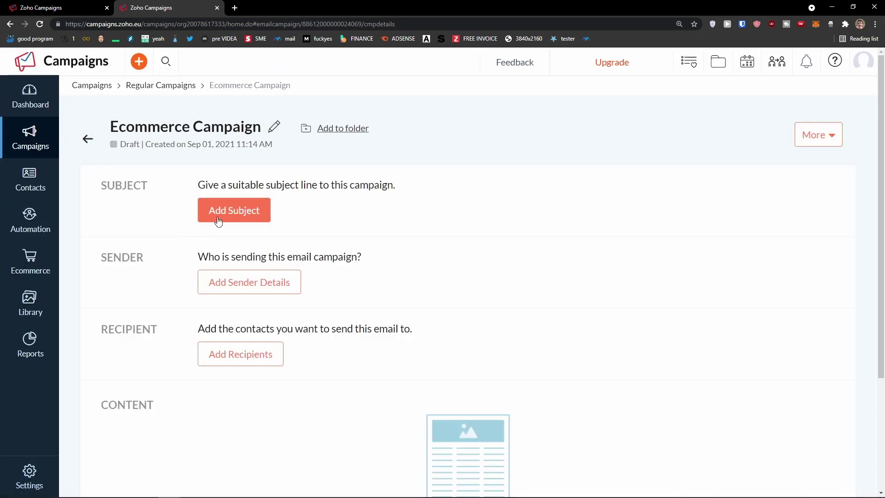
Enter the subject 'BUY NOW 10% OFF' and insert the first-name tag $[FNAME|Customer]$ after it
click(231, 210)
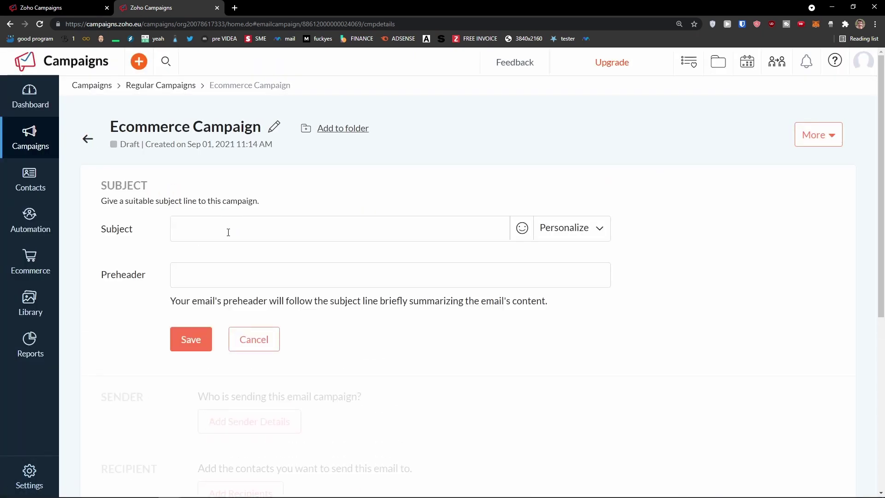
click(592, 238)
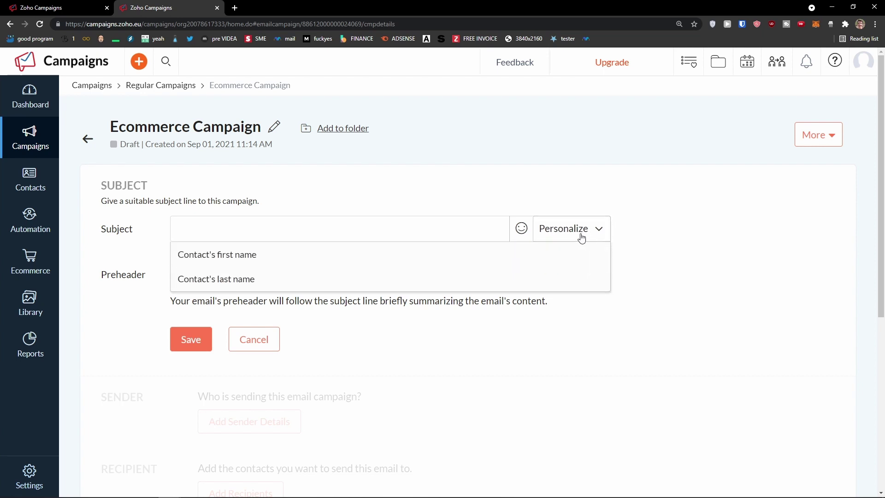
click(389, 229)
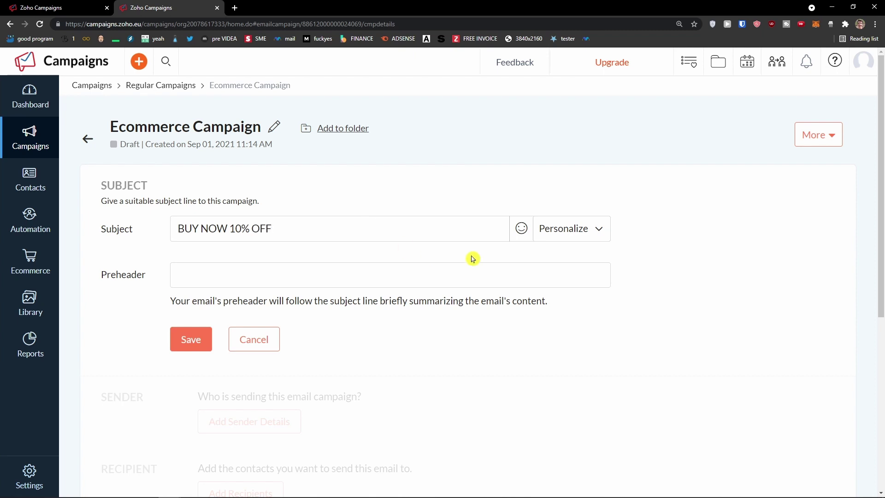
click(599, 233)
click(471, 252)
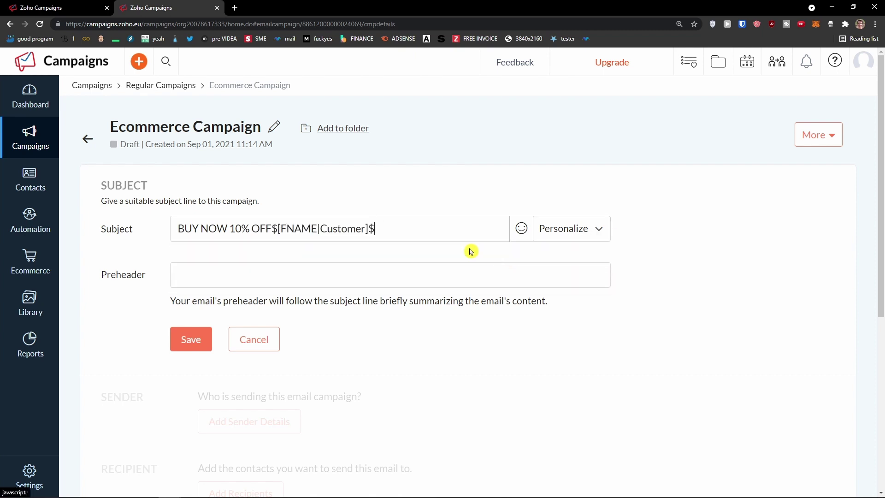
drag(279, 229, 347, 230)
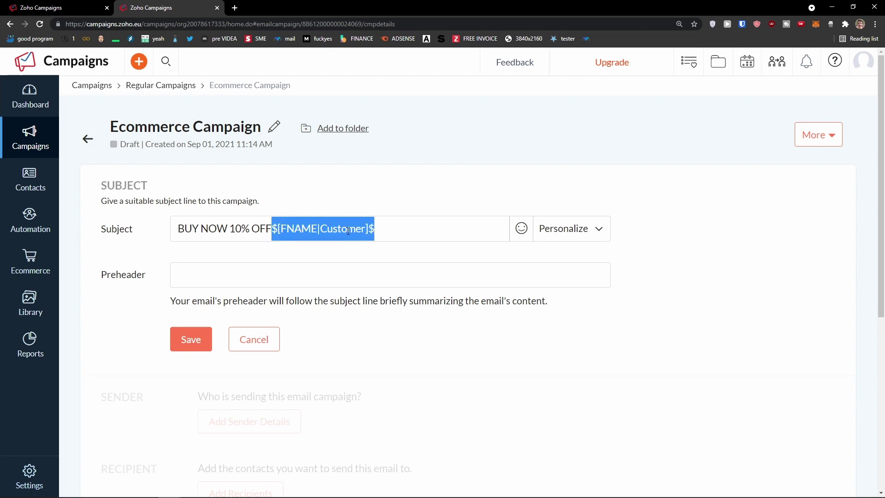
click(273, 228)
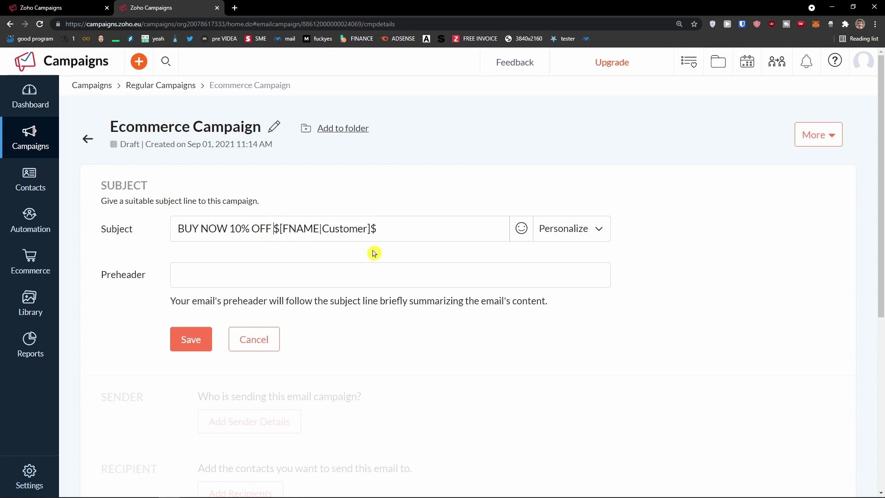
Close the personalization options and leave the preheader field empty
click(576, 230)
click(205, 281)
click(156, 297)
click(433, 277)
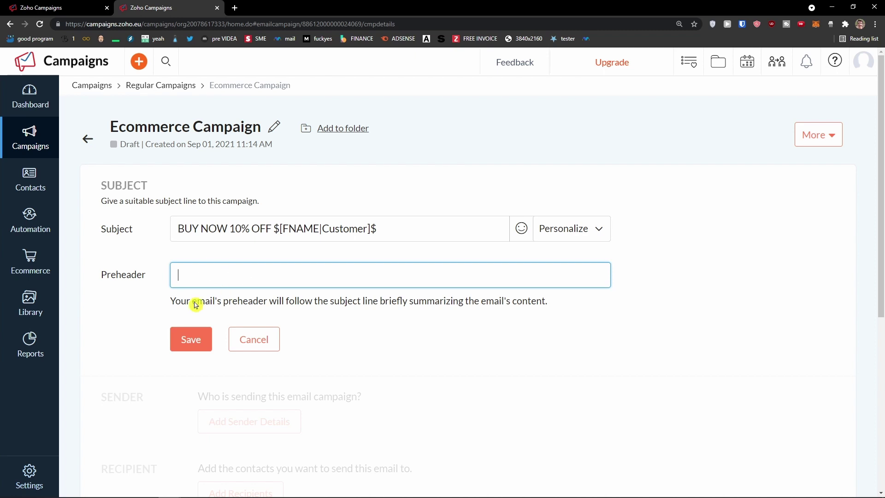
click(148, 278)
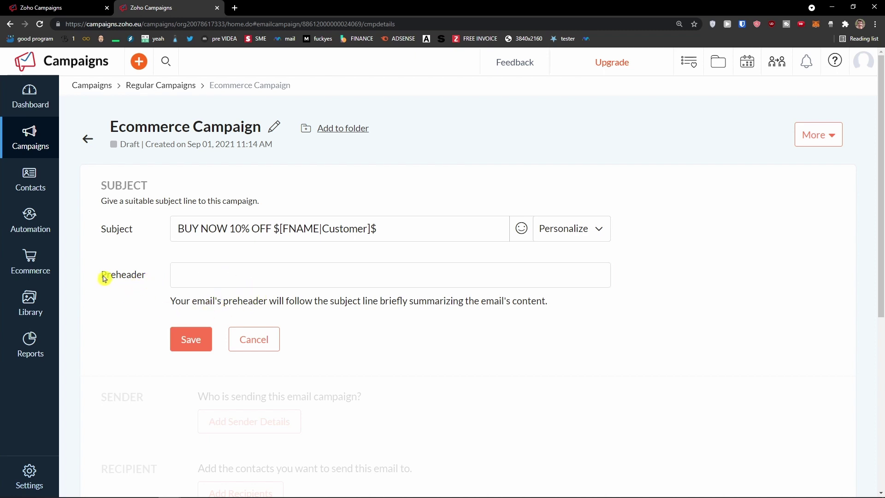
click(235, 8)
Search Google Images for 'preheader in email', view the AWeber and Campaign Monitor examples, and return
text(pre)
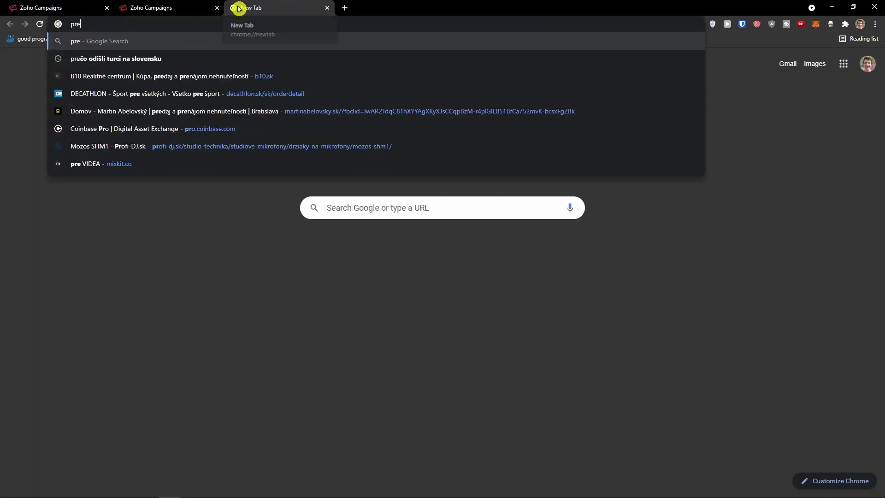
text(header in email)
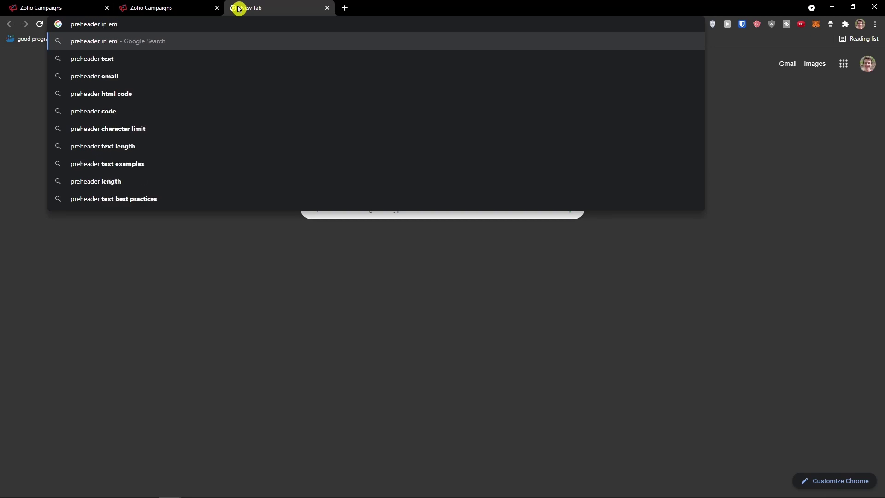
key(Return)
click(131, 96)
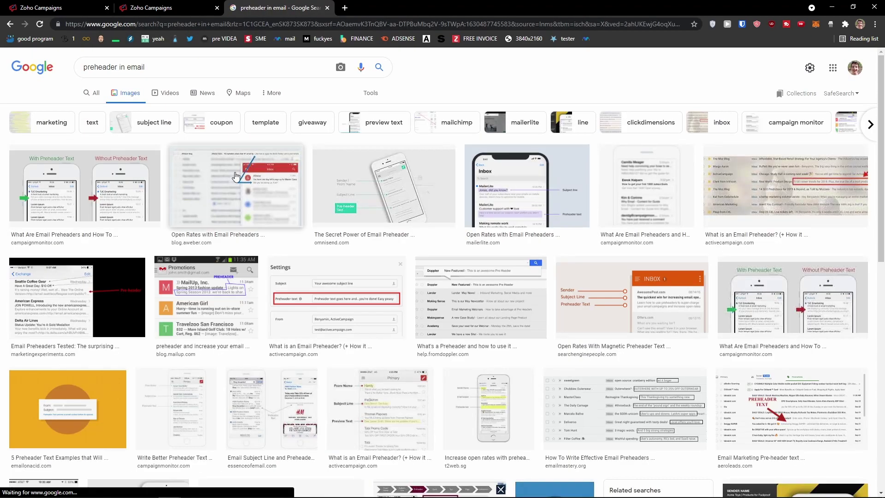
click(238, 175)
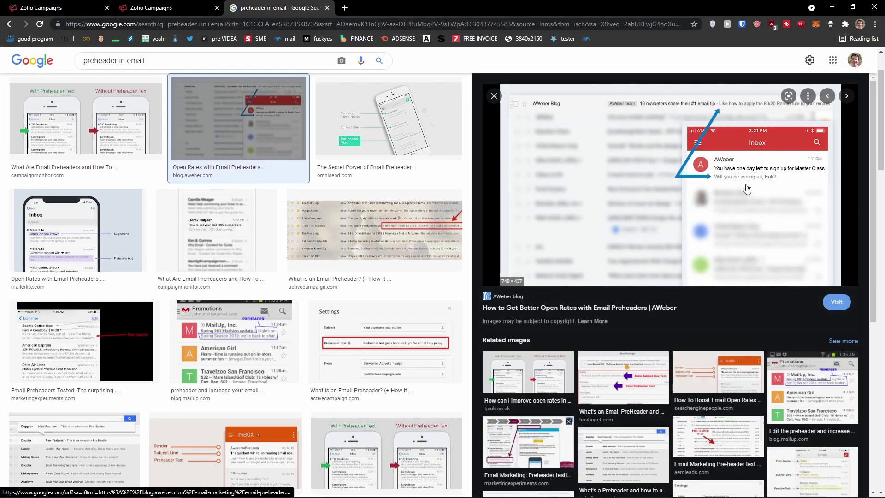
key(Left)
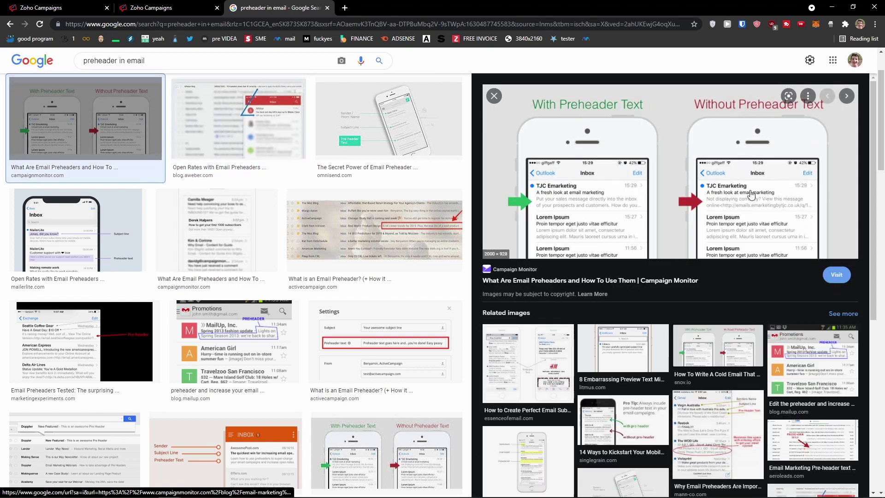
click(174, 6)
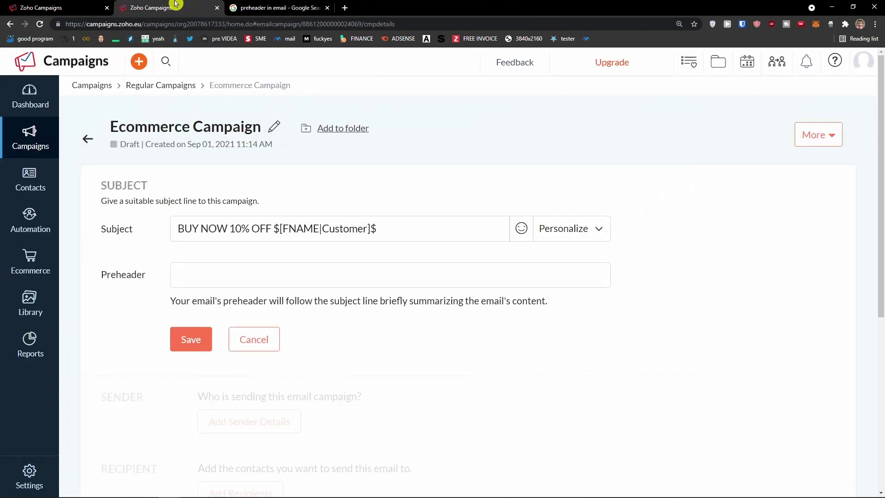
Save the subject line, then enter a sender name but cancel the sender details
click(203, 339)
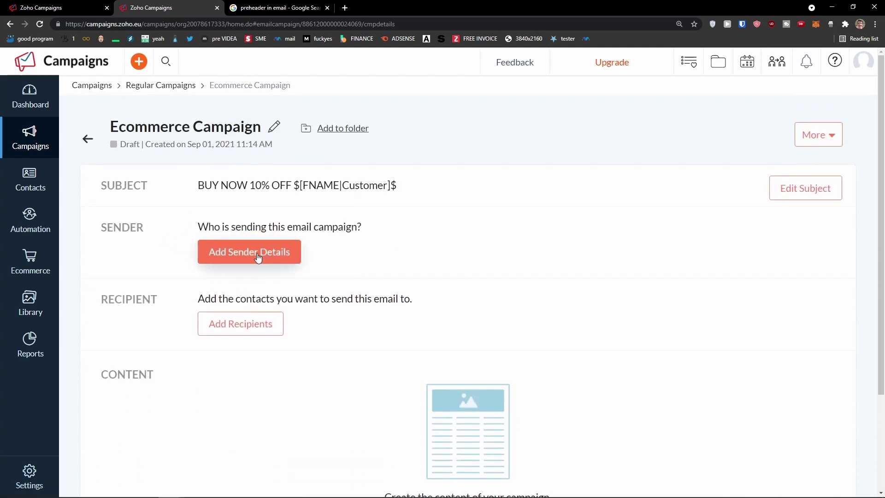
click(256, 258)
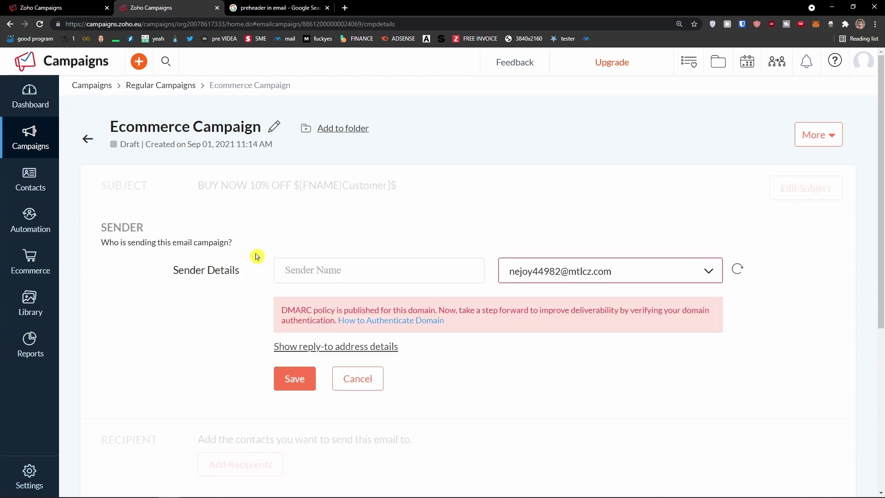
scroll(322, 239, down, 1)
click(592, 232)
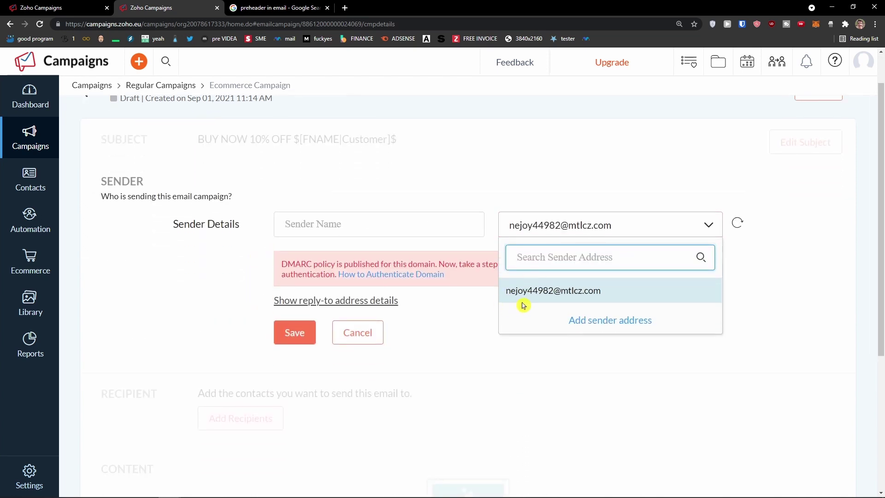
click(316, 225)
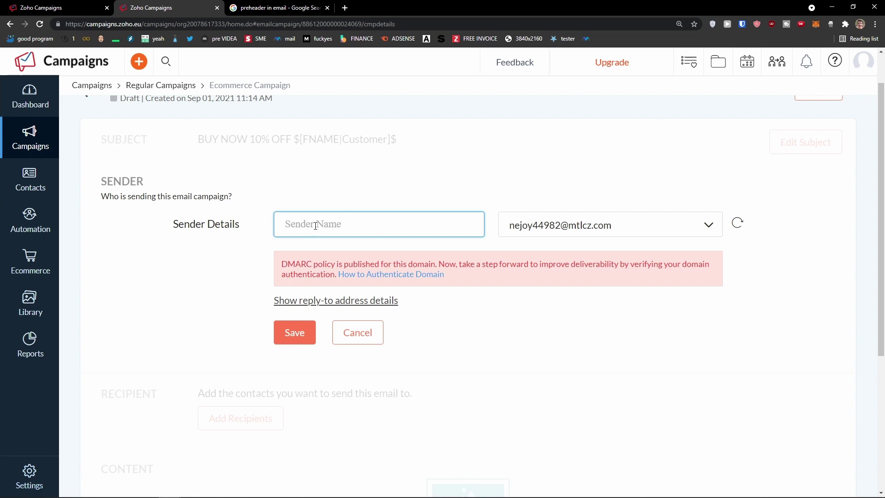
text(Marc)
click(284, 342)
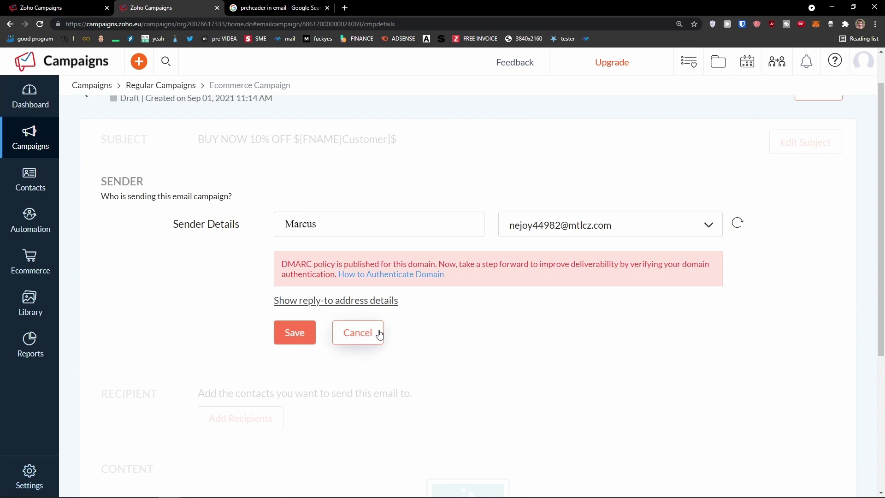
click(379, 334)
Highlight the recipients instruction sentence on the campaign summary
scroll(416, 260, up, 1)
scroll(409, 278, down, 2)
drag(179, 210, 417, 206)
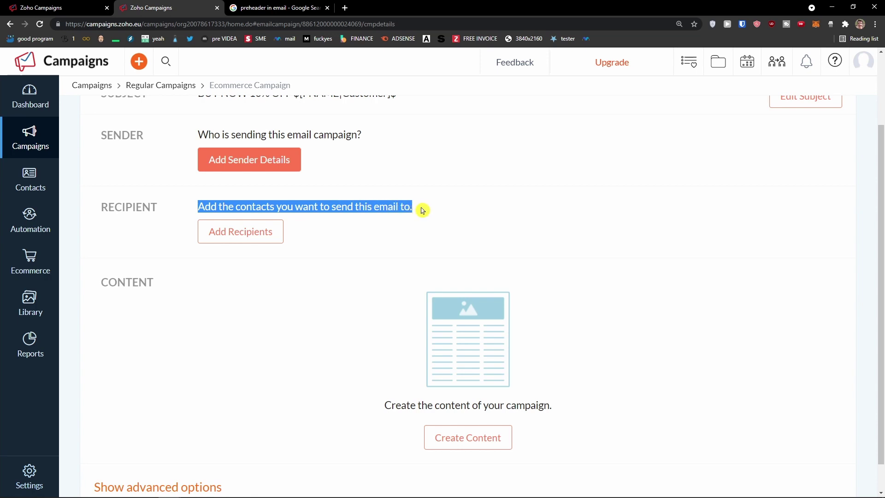
Pick the Ecommerce mailing list as recipients, save the one-contact selection, and move to content creation
click(249, 240)
scroll(260, 276, down, 2)
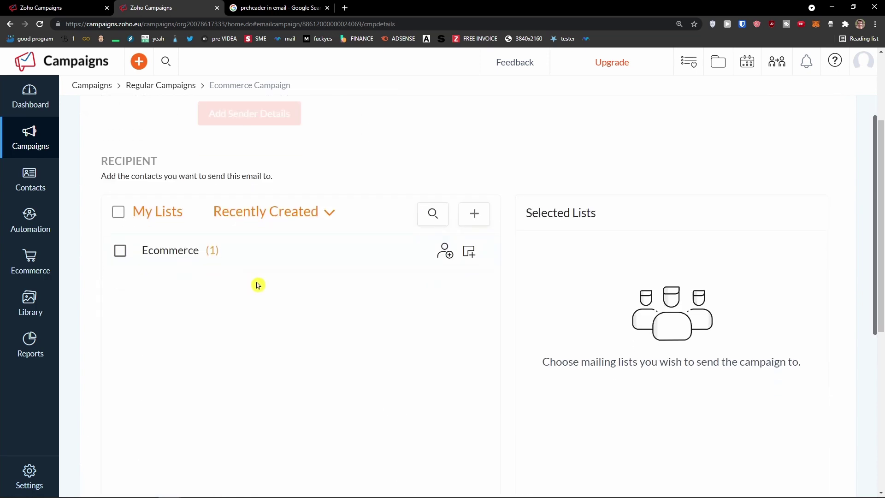
scroll(217, 230, down, 1)
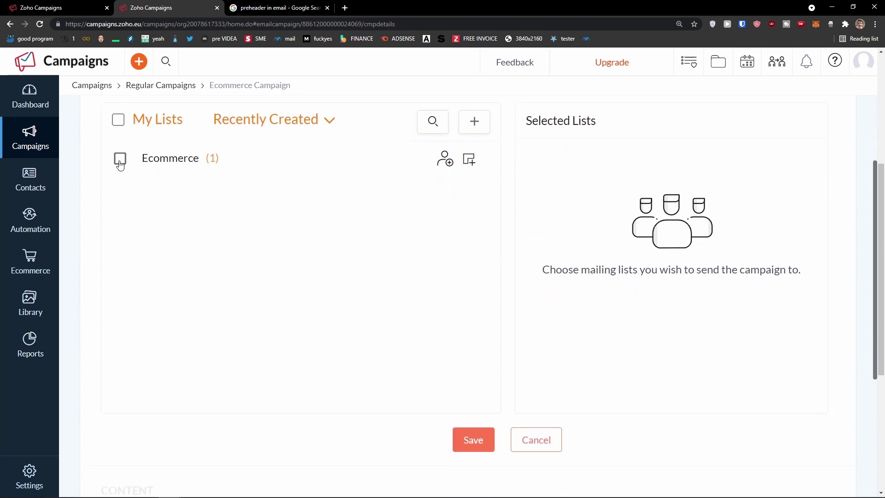
click(119, 160)
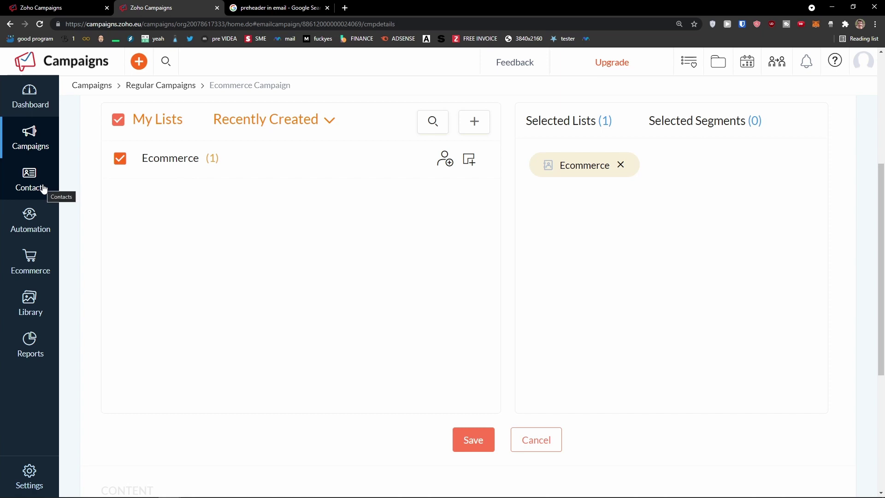
mouse_move(44, 186)
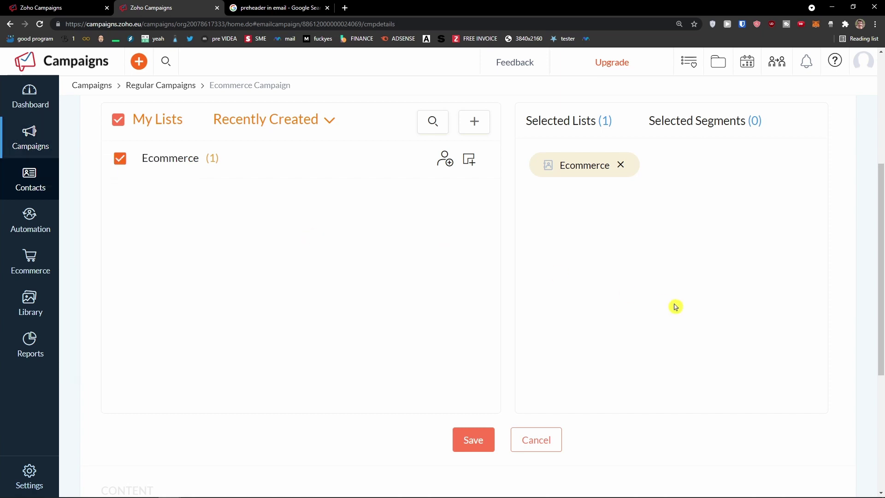
click(466, 442)
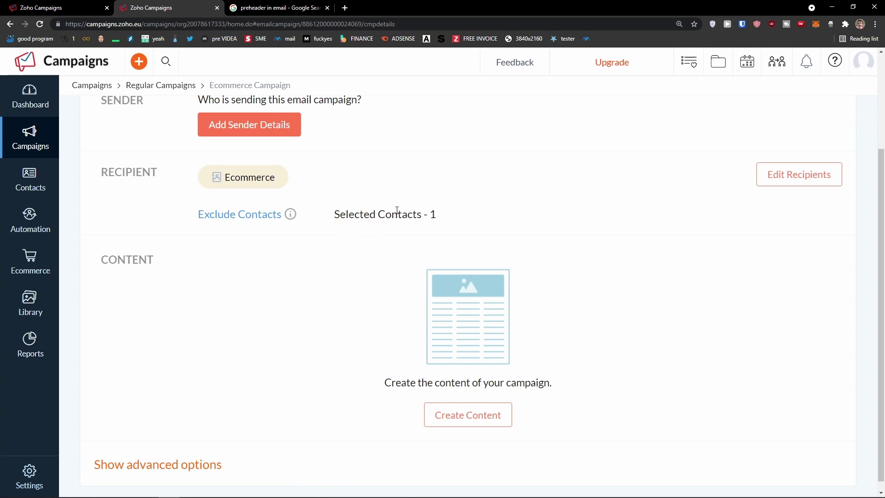
drag(351, 218, 359, 278)
scroll(359, 281, down, 1)
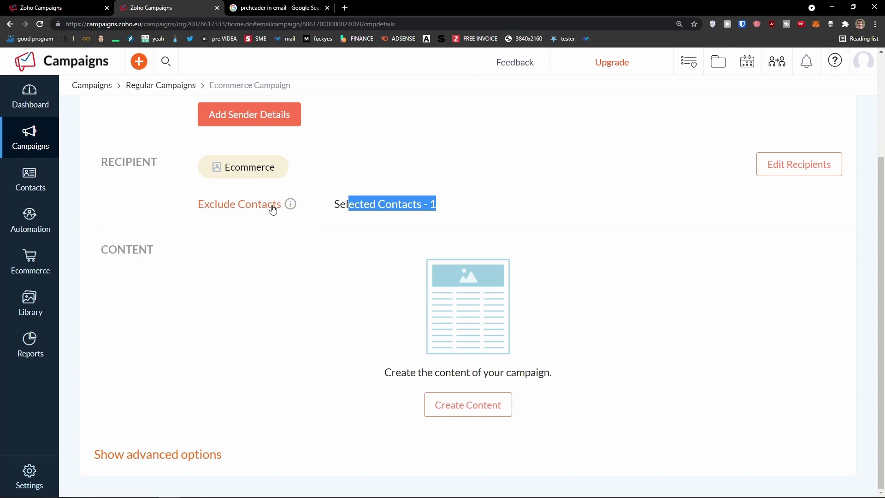
click(475, 405)
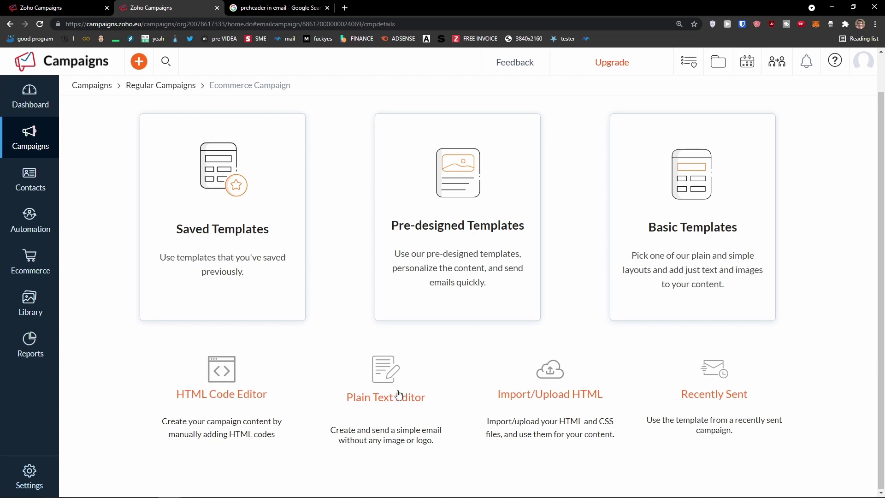
Browse the pre-designed templates and the All Categories filter without choosing a category
click(468, 251)
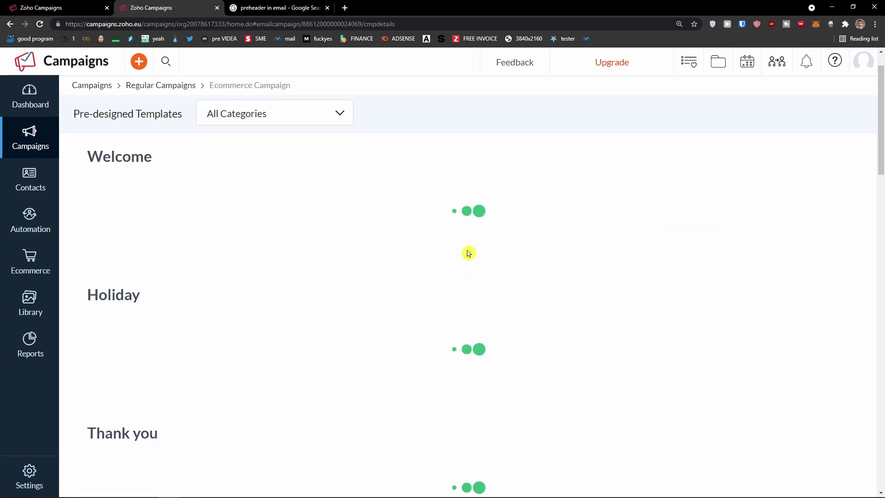
scroll(282, 251, down, 1)
scroll(281, 249, up, 2)
scroll(281, 247, down, 7)
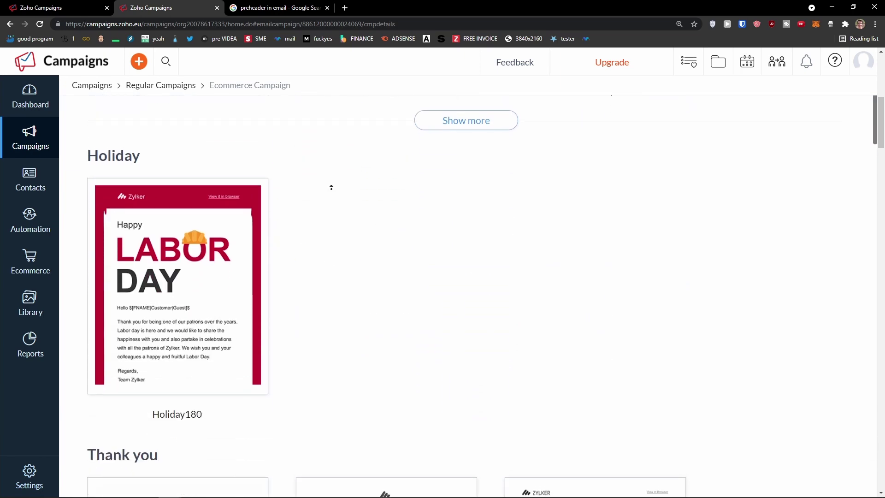
scroll(322, 194, up, 7)
click(292, 125)
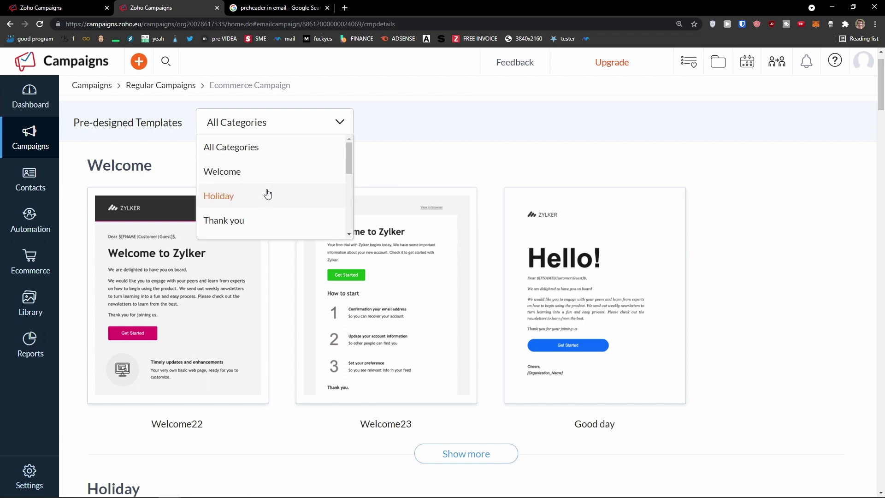
scroll(268, 193, down, 1)
scroll(261, 203, down, 3)
scroll(263, 203, up, 5)
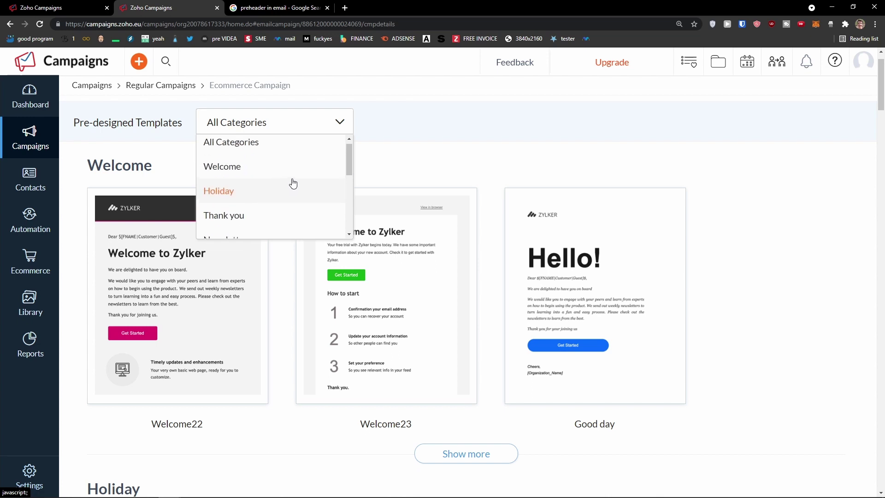
scroll(294, 181, down, 1)
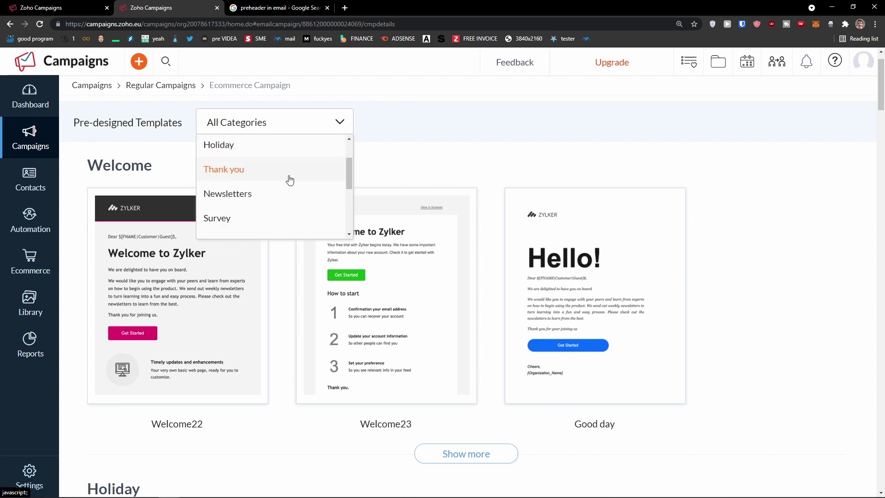
click(187, 160)
Scroll to the Newsletters and select the Avenue template for the campaign
scroll(860, 122, down, 2)
drag(873, 112, 878, 216)
mouse_move(266, 281)
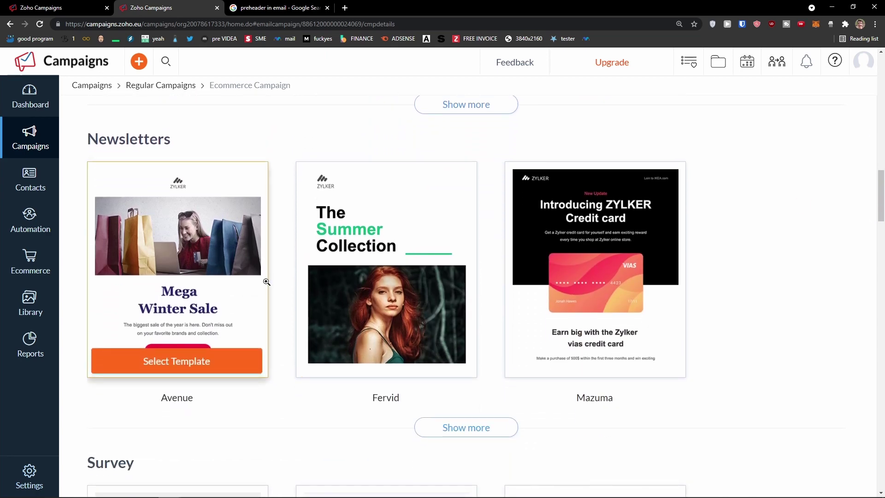
click(135, 365)
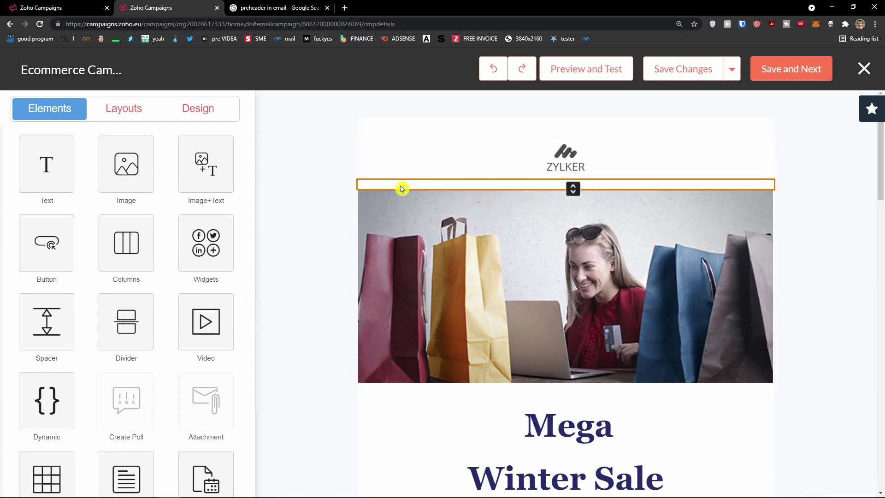
Finish editing the Mega heading text and let the template save
scroll(379, 287, down, 2)
click(433, 322)
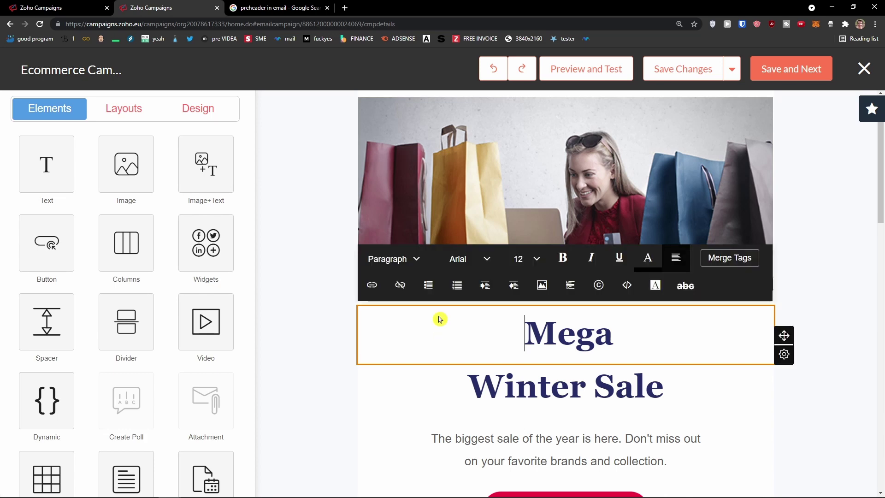
click(364, 312)
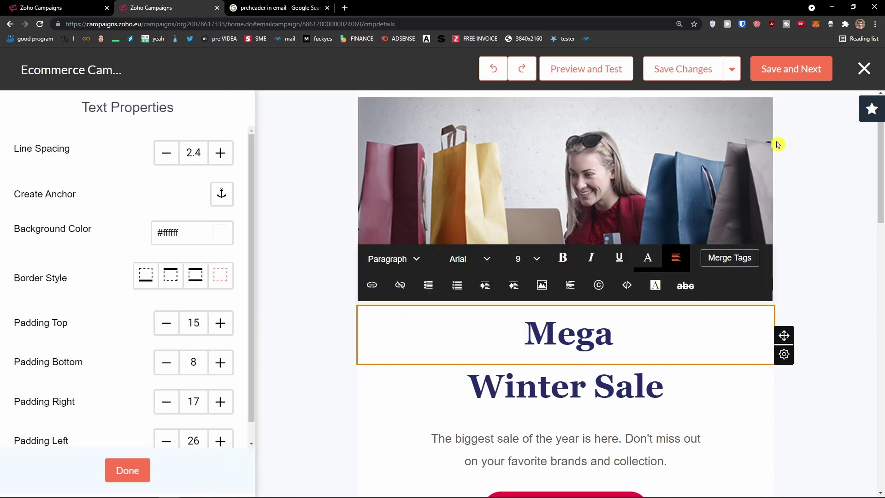
click(128, 470)
Bring up the column layout choices from the Columns tile in Elements
scroll(742, 338, down, 2)
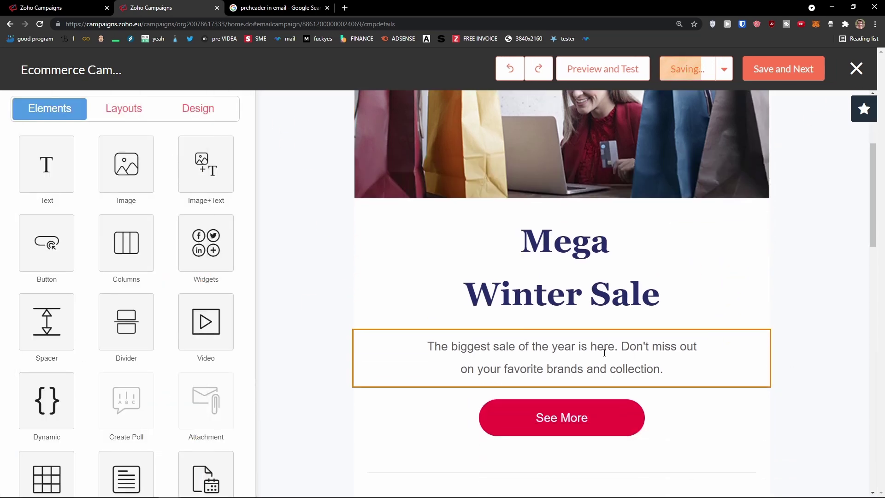
scroll(580, 359, up, 4)
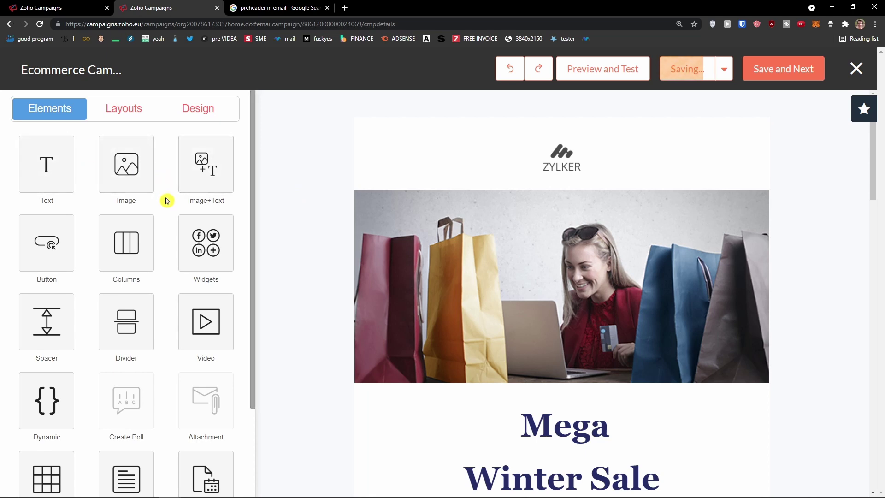
scroll(167, 200, down, 1)
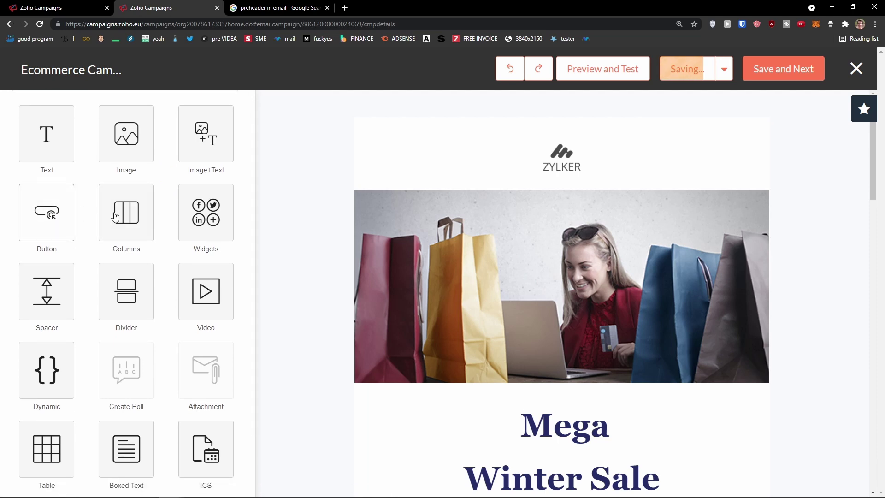
scroll(170, 225, down, 2)
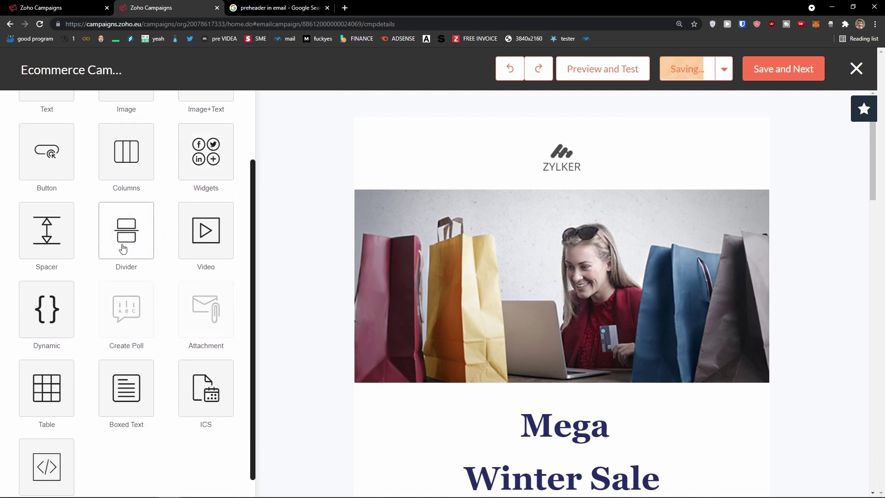
scroll(343, 259, down, 1)
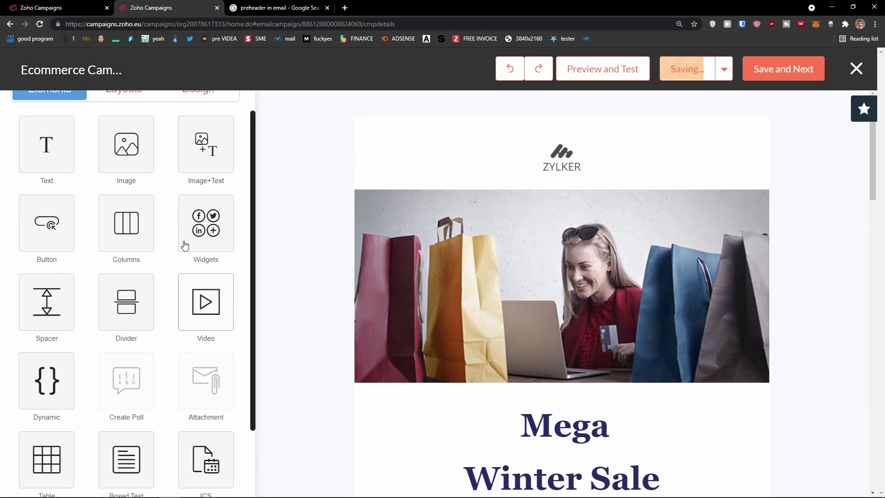
scroll(300, 252, down, 3)
scroll(318, 256, down, 2)
scroll(334, 259, up, 1)
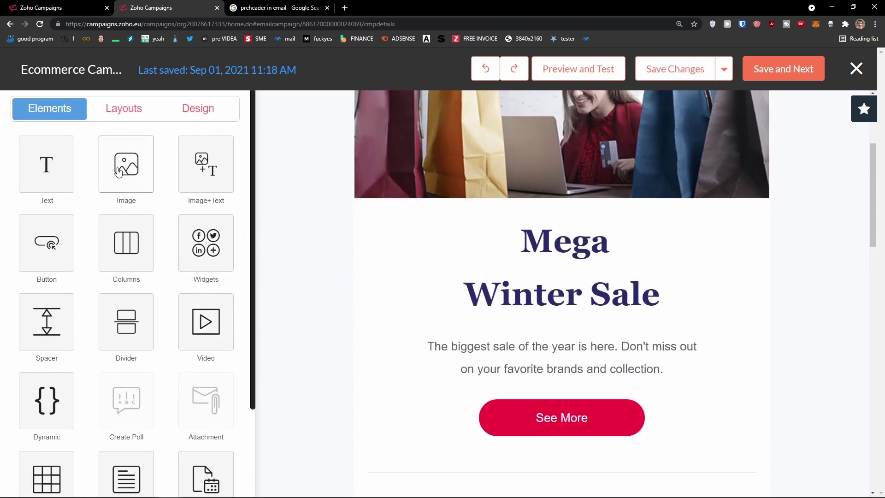
double_click(153, 251)
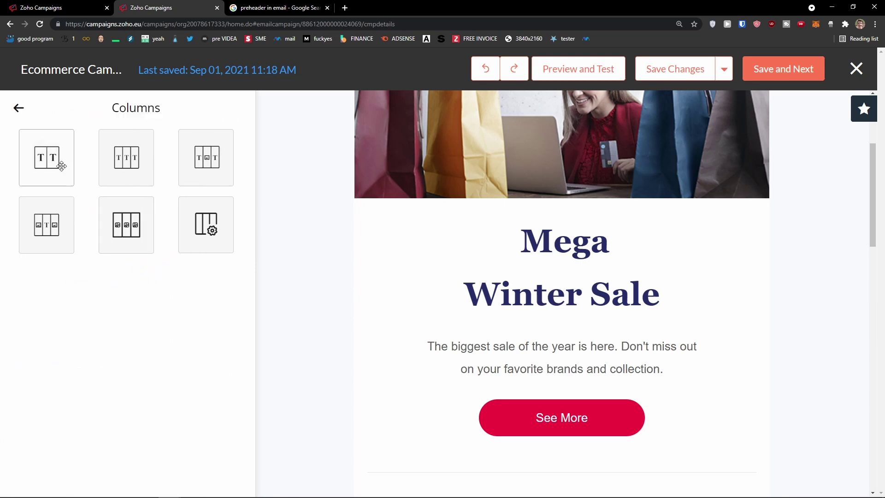
Add an image-text-image three-column block and move it under Exclusive Deal
click(52, 225)
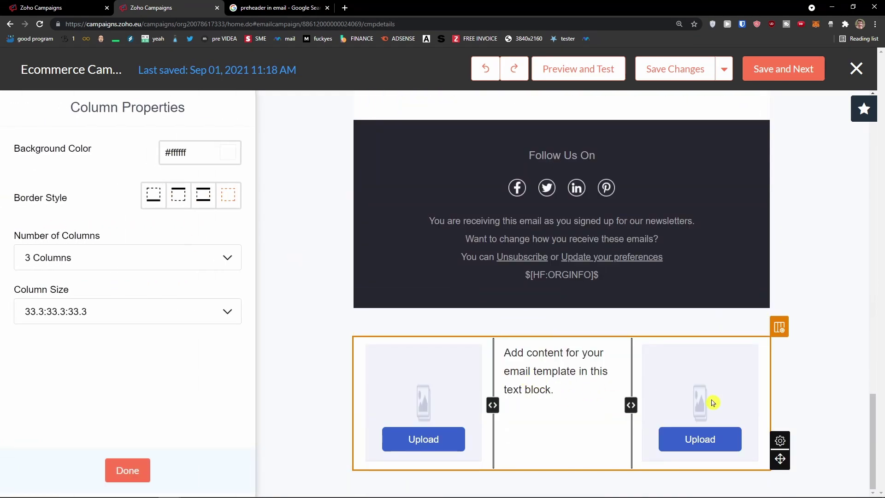
mouse_move(780, 459)
mouse_down()
mouse_move(758, 358)
mouse_move(698, 253)
mouse_move(683, 258)
mouse_move(695, 320)
mouse_move(654, 341)
mouse_up()
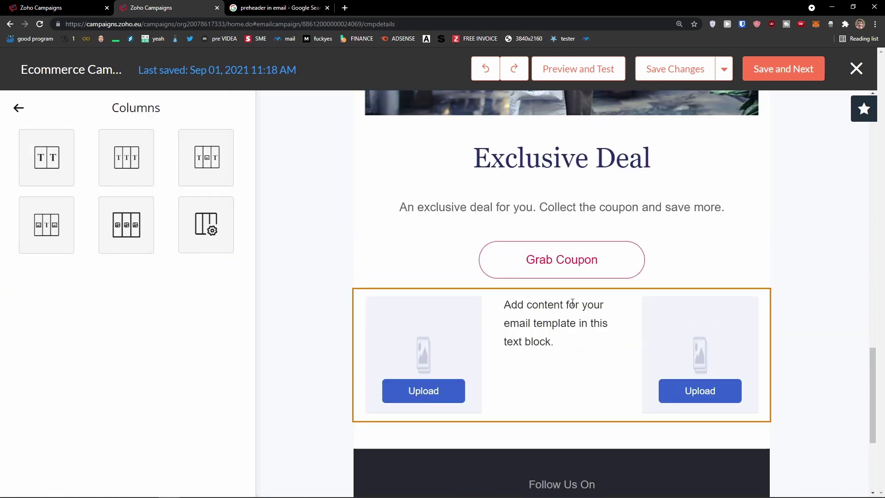
scroll(571, 303, up, 20)
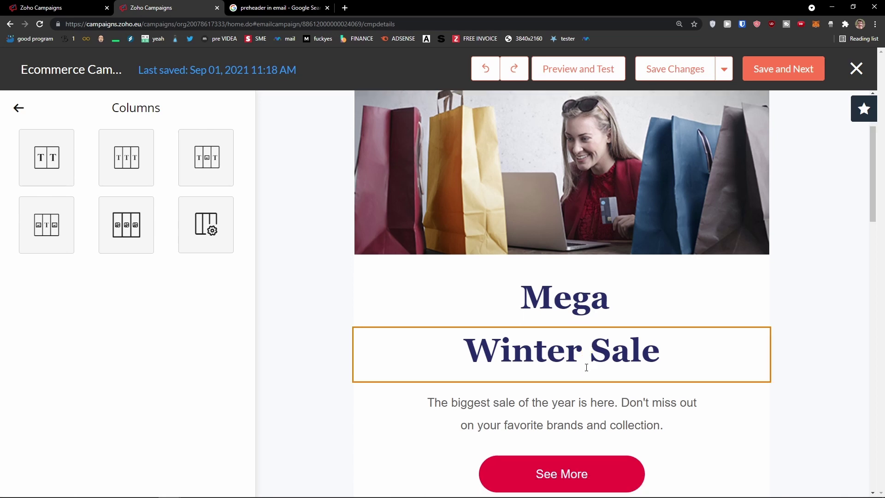
scroll(586, 367, down, 20)
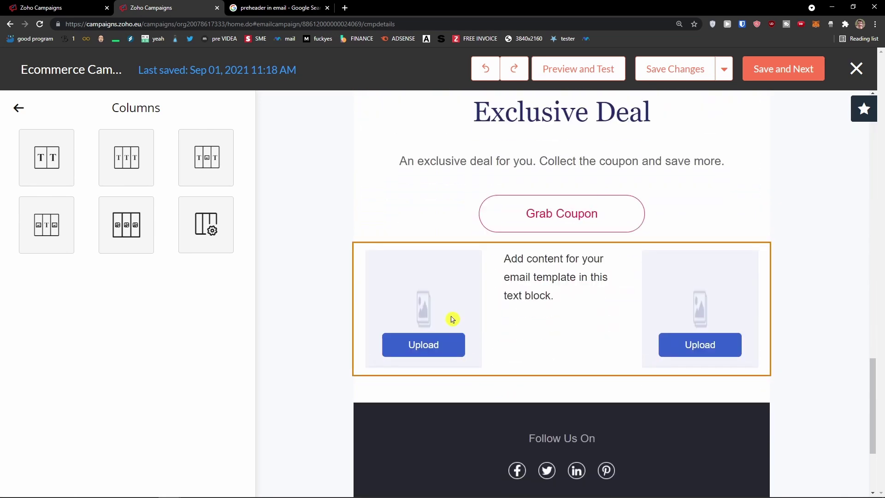
Insert baby_yoda.png into the three-column block's left column
click(439, 352)
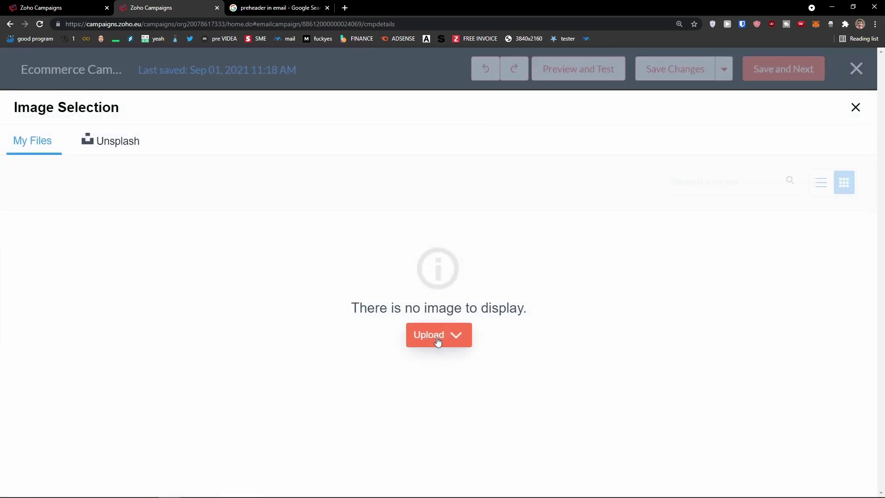
click(438, 340)
click(451, 360)
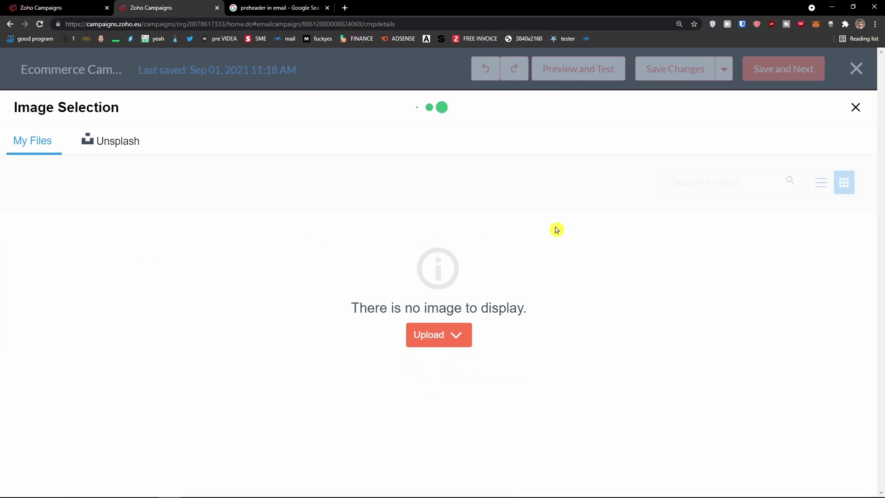
click(830, 164)
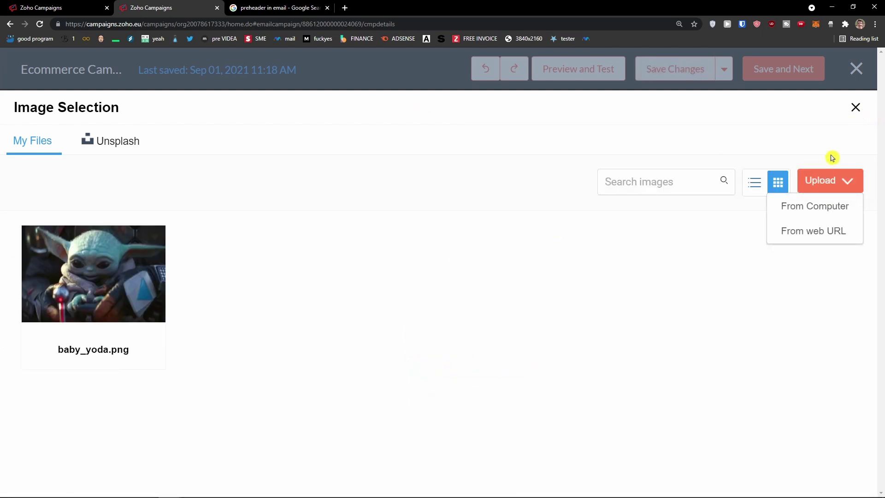
click(855, 107)
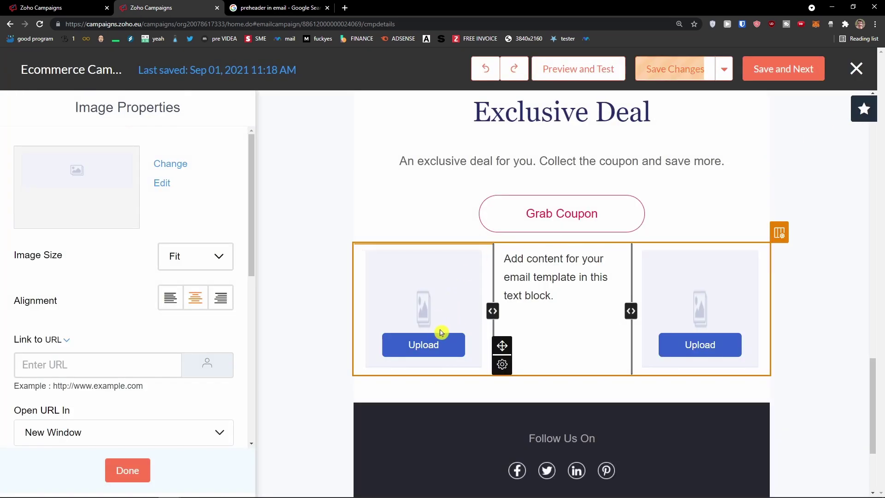
click(431, 341)
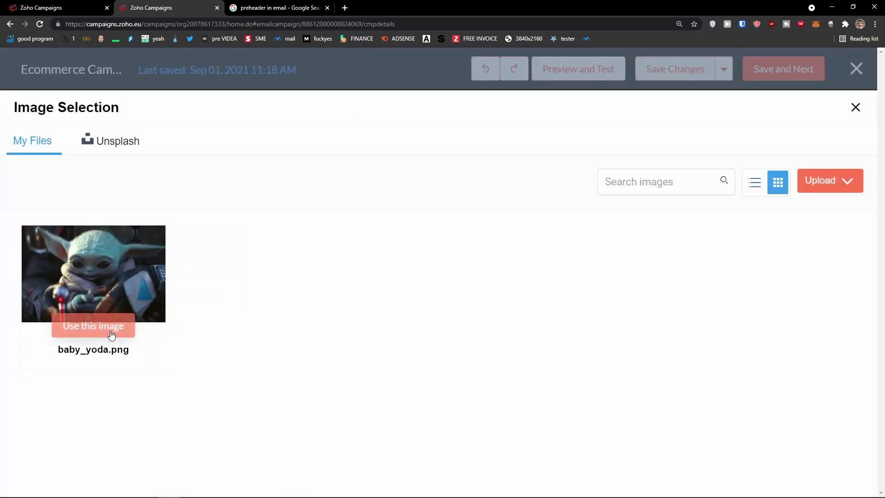
click(109, 330)
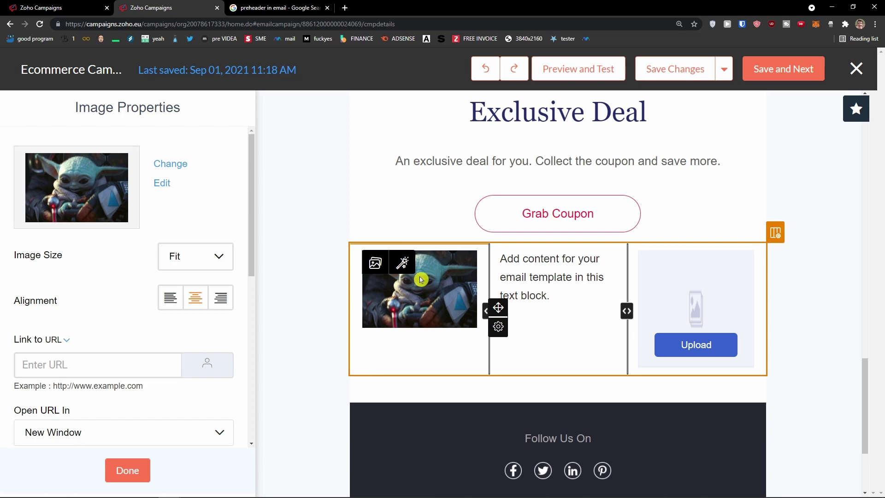
Look over the middle column text and banner image properties, then return to Elements
click(529, 271)
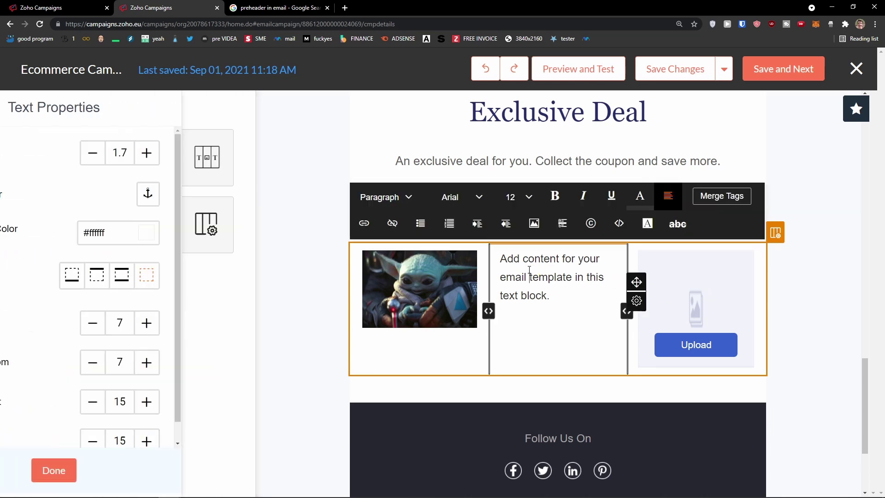
scroll(357, 244, up, 10)
click(340, 259)
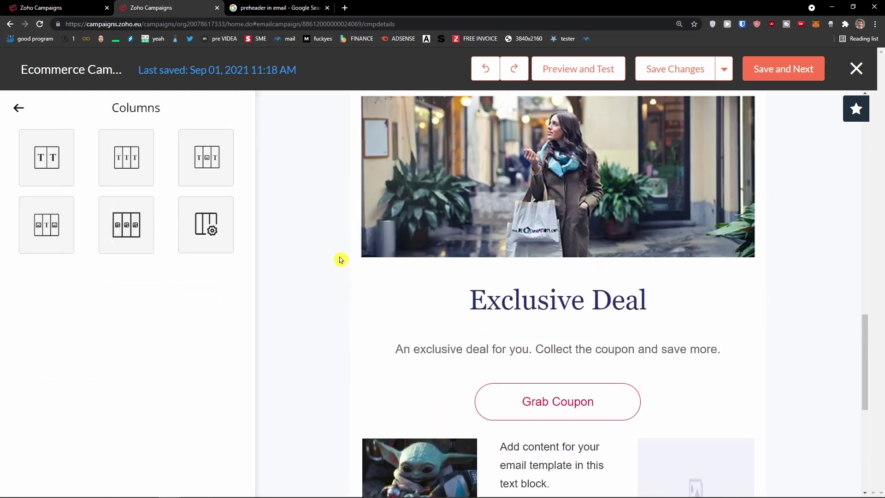
scroll(355, 271, up, 8)
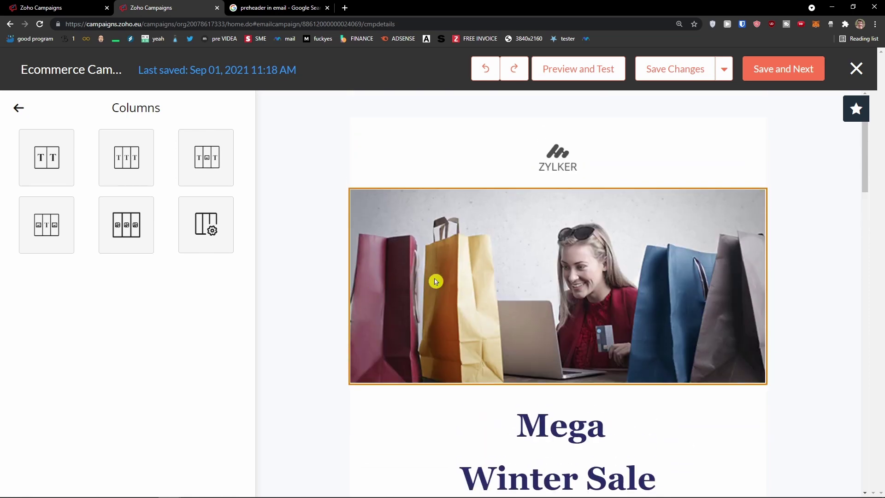
click(443, 282)
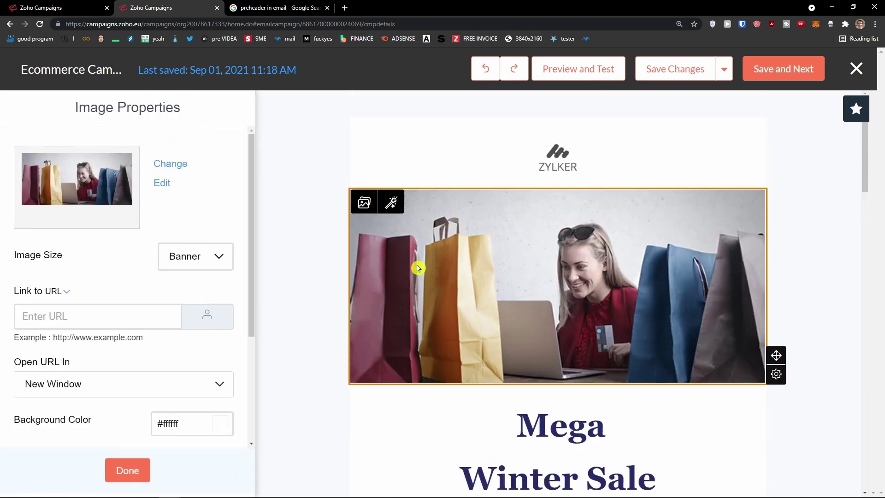
click(147, 469)
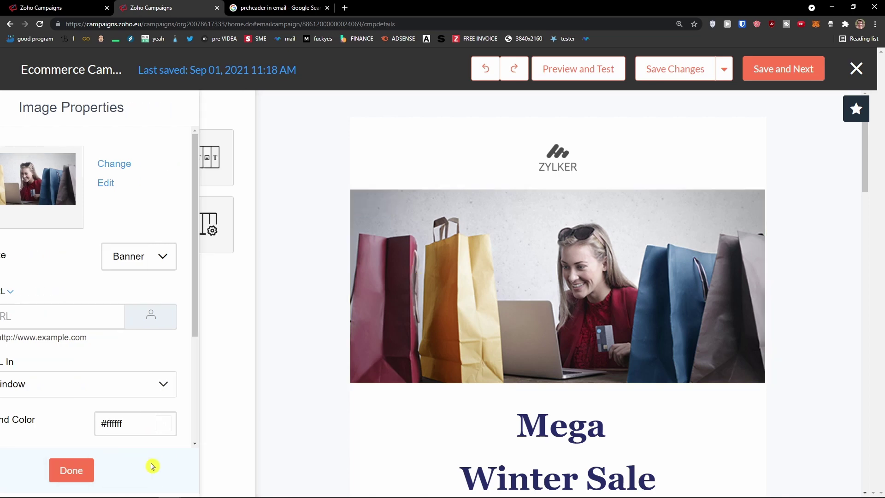
click(16, 108)
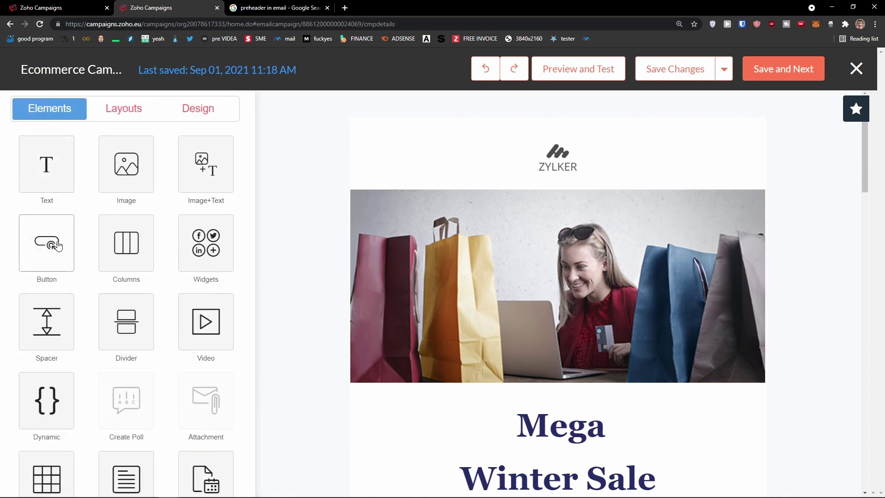
scroll(282, 286, down, 1)
scroll(219, 286, down, 1)
scroll(306, 282, down, 3)
scroll(283, 286, up, 3)
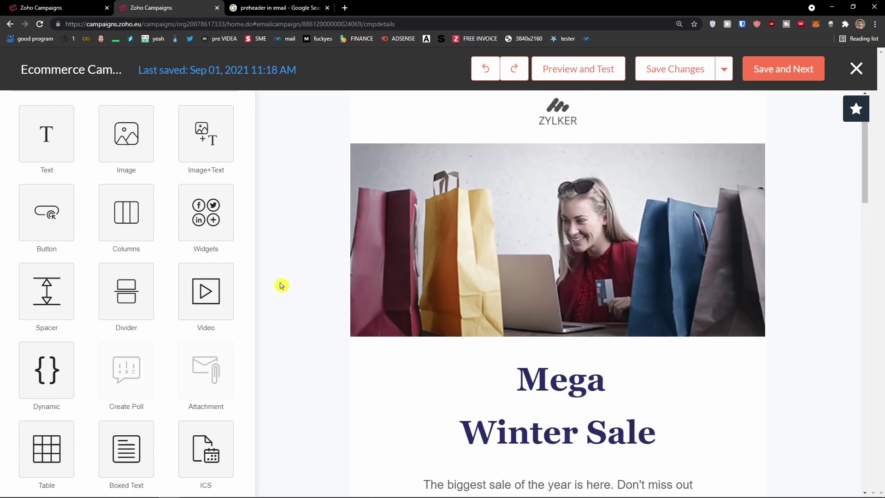
Add a new video block to the email and name it Sales
click(201, 291)
click(45, 157)
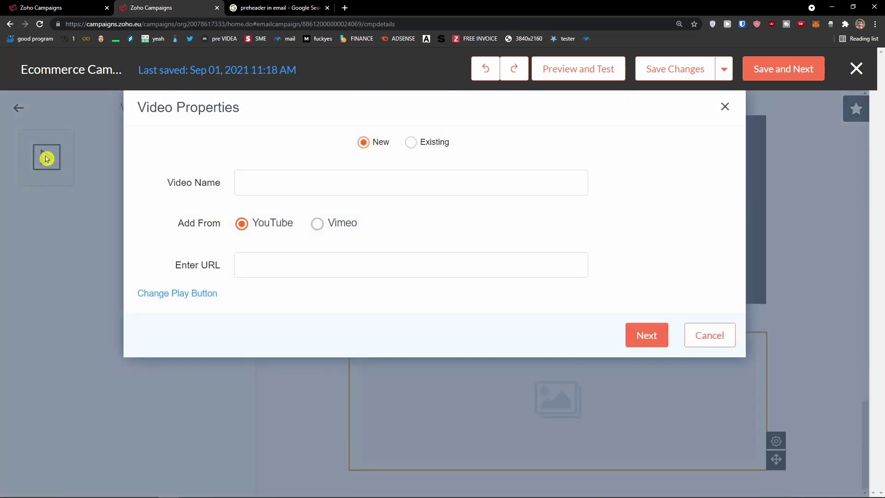
click(295, 189)
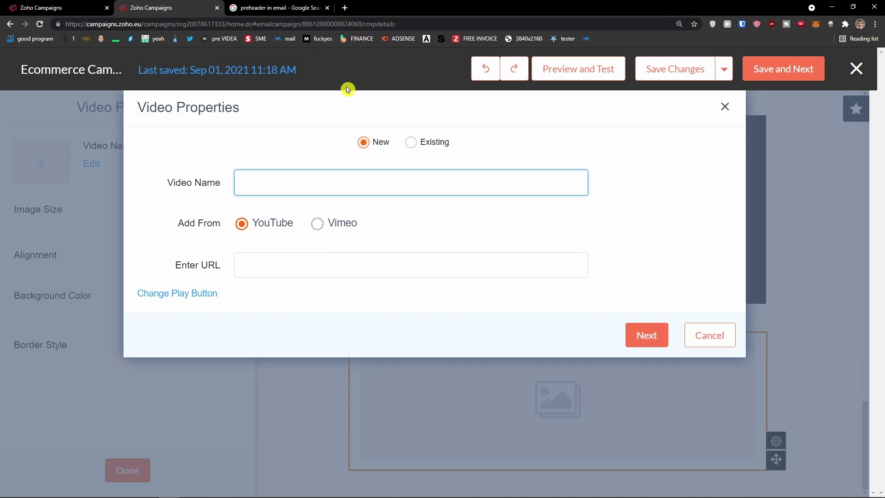
In a new tab, search YouTube for 'sales', open the first result and copy its URL
click(346, 8)
text(youtube.com)
key(Return)
click(324, 63)
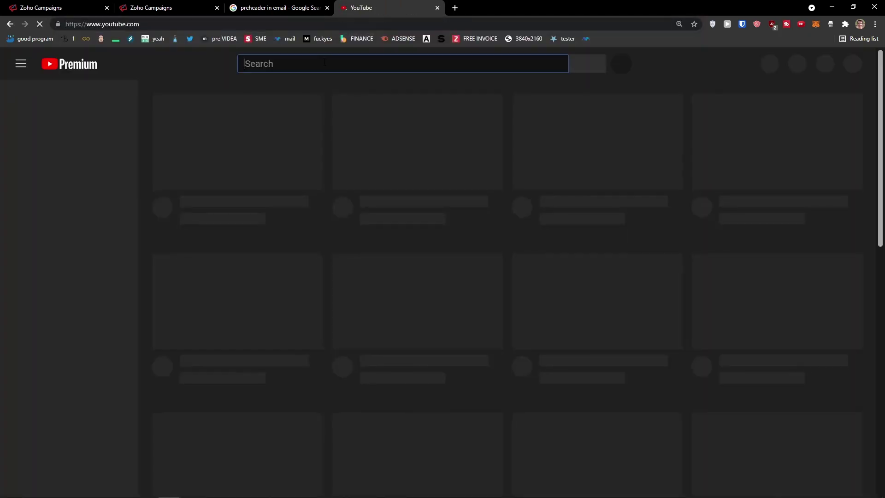
text(sales)
key(Return)
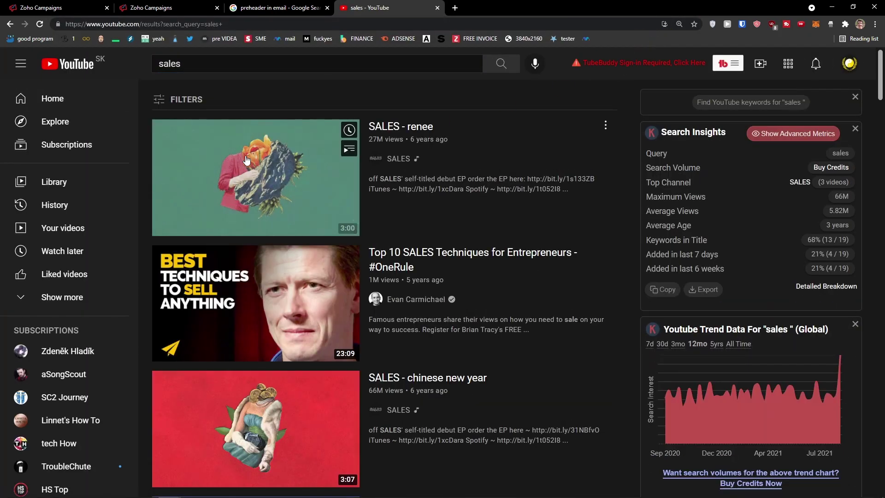
click(247, 160)
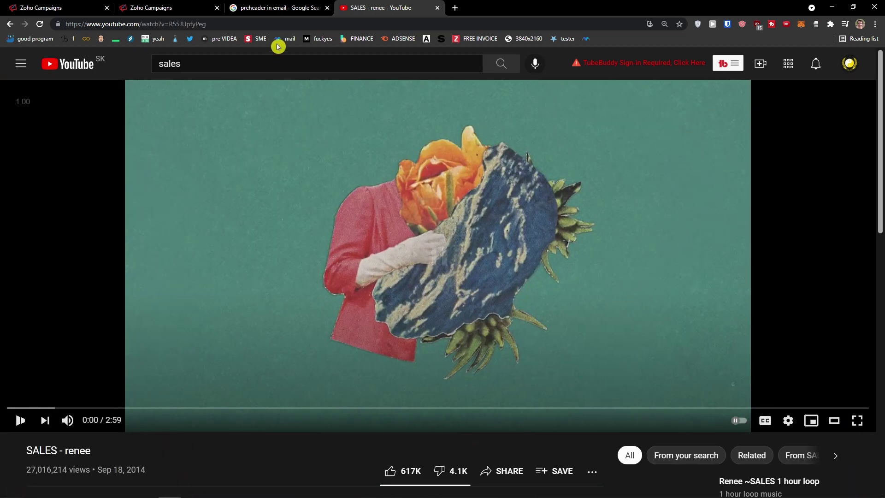
click(139, 24)
key(ctrl+c)
click(185, 5)
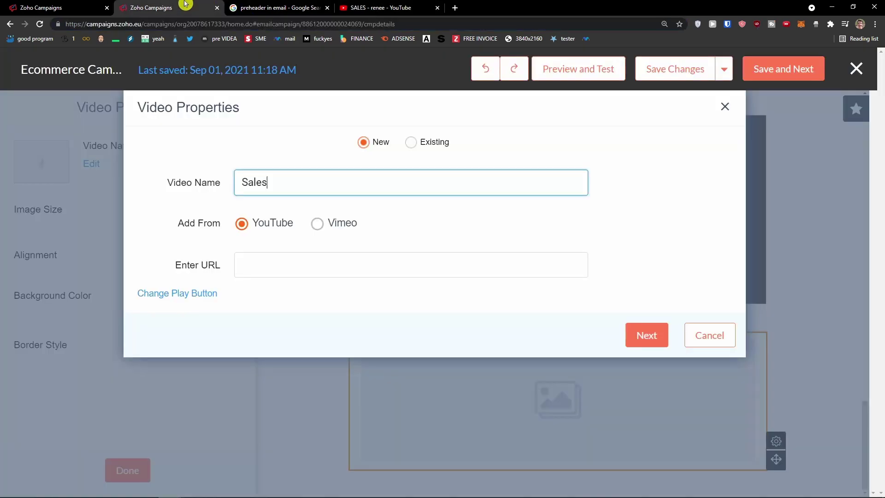
Paste the Sales video's YouTube link and save it into the video block
click(307, 266)
key(ctrl+v)
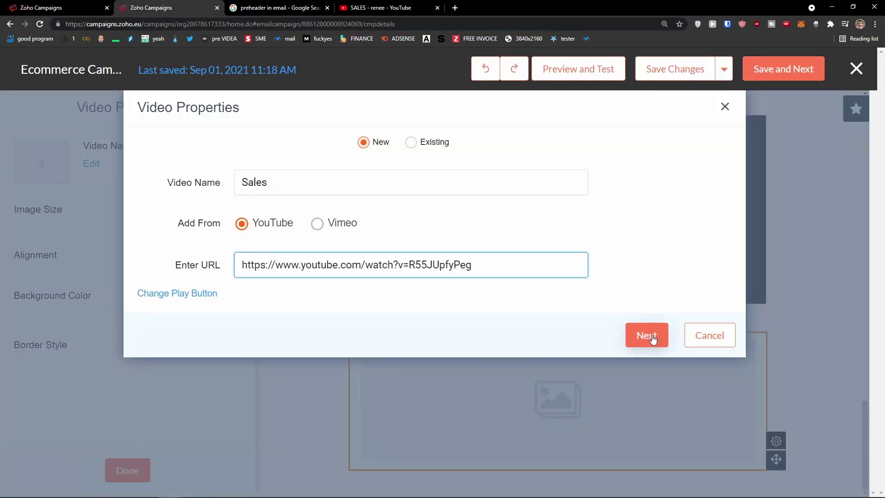
click(651, 337)
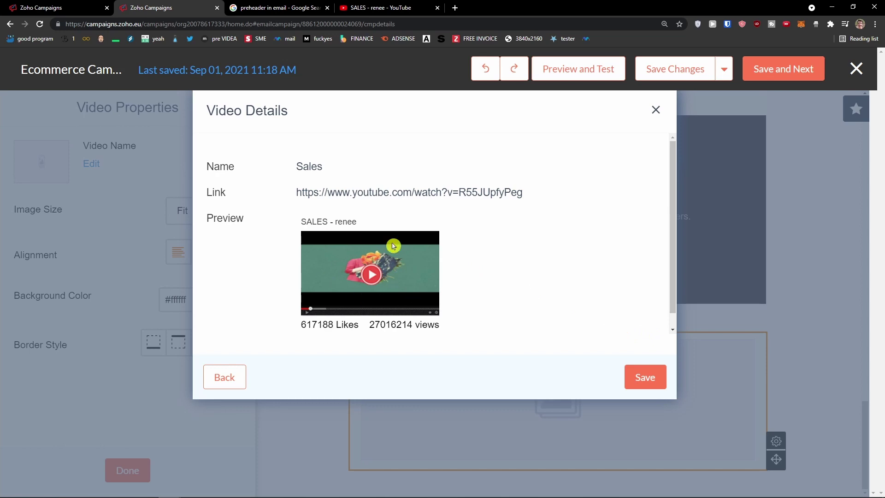
click(643, 383)
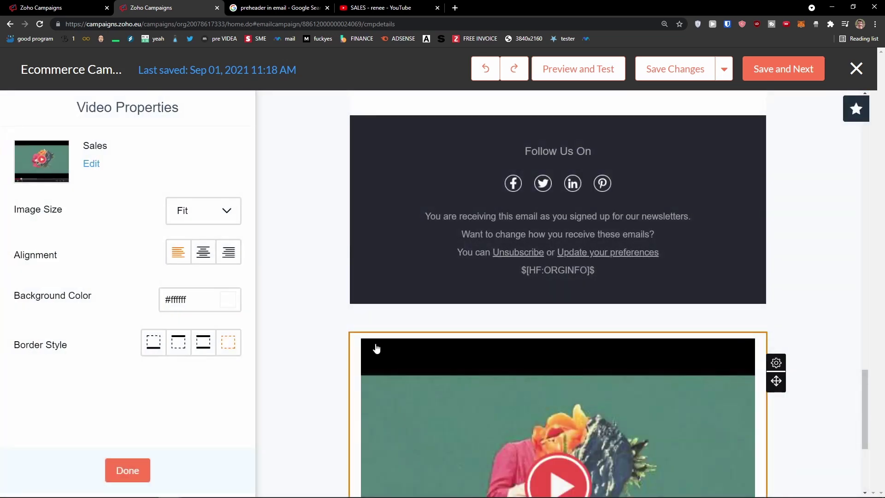
scroll(375, 348, down, 4)
scroll(414, 327, down, 1)
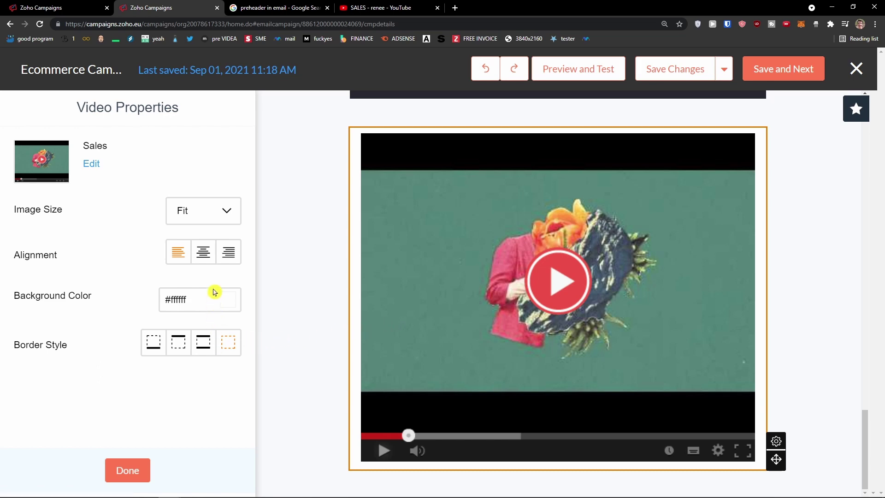
Set the video to Custom size 200×200, centre it, and move it below Grab Coupon
click(204, 209)
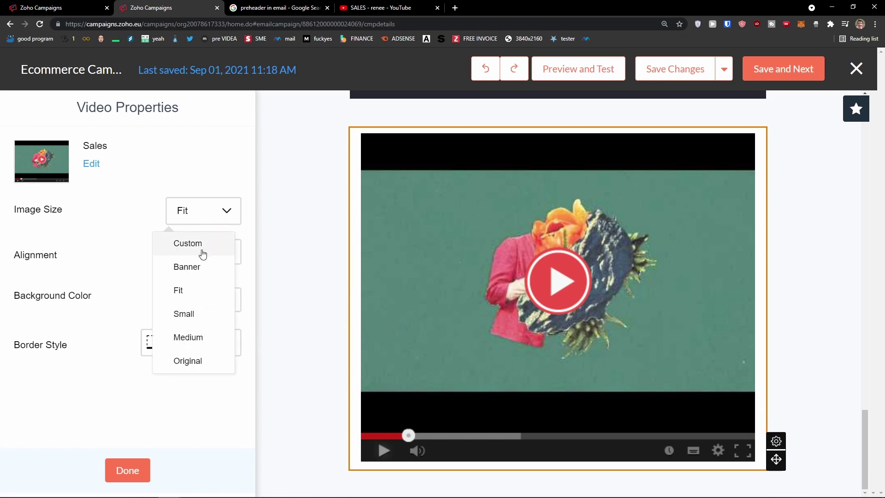
click(201, 243)
click(208, 211)
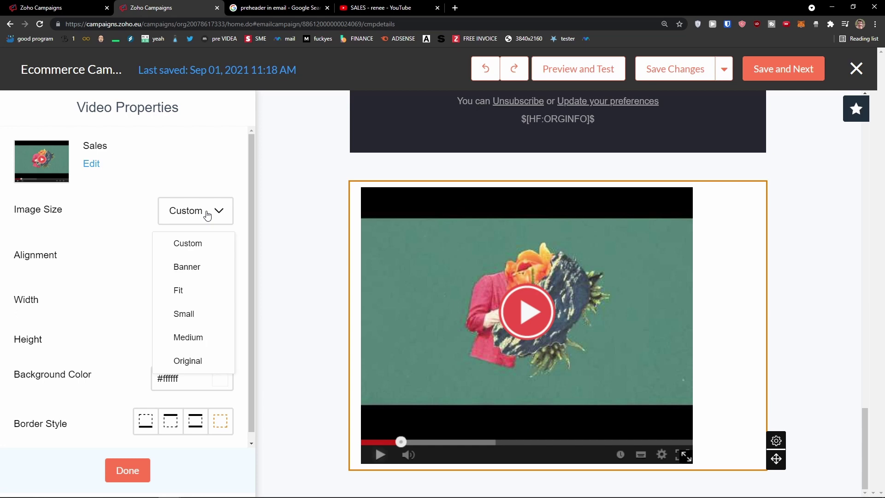
click(146, 281)
click(165, 300)
click(165, 299)
click(165, 300)
click(165, 300)
click(164, 300)
click(166, 302)
click(190, 343)
text(200)
double_click(193, 300)
text(200)
click(203, 350)
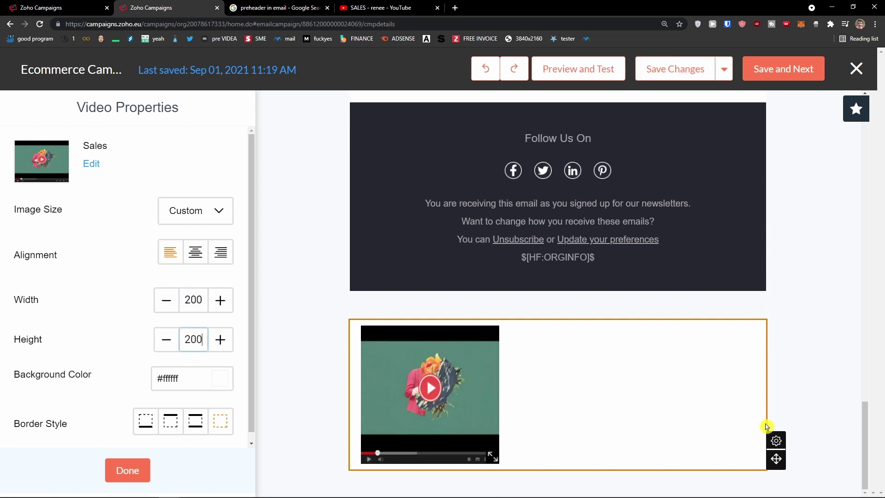
click(188, 254)
drag(775, 458, 586, 298)
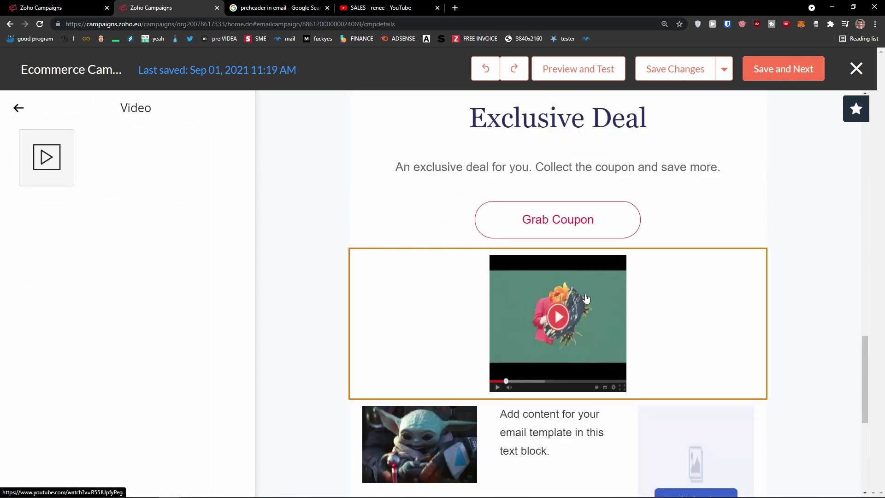
Place a medium text block beneath the shopping-bags hero image and finish editing it
click(19, 109)
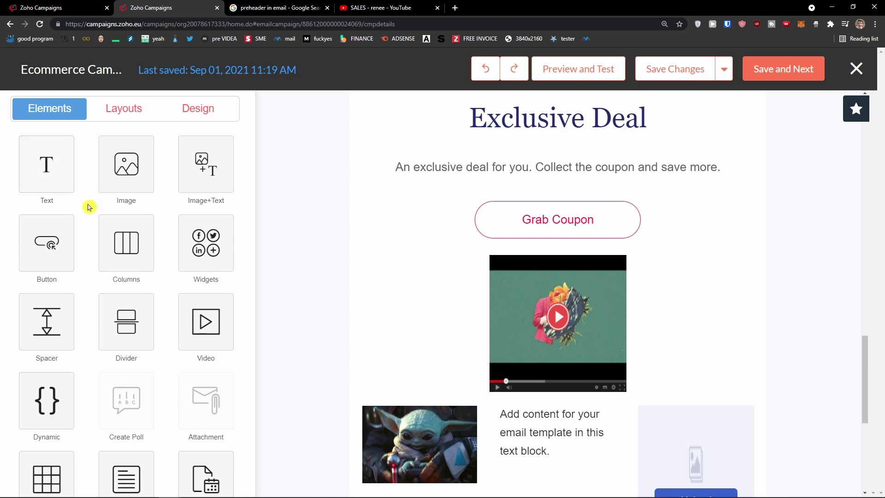
scroll(386, 335, down, 6)
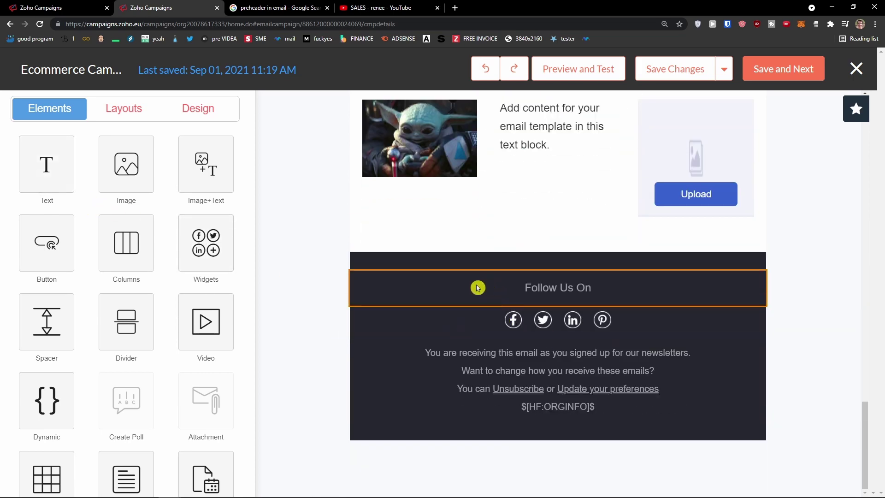
scroll(477, 287, up, 15)
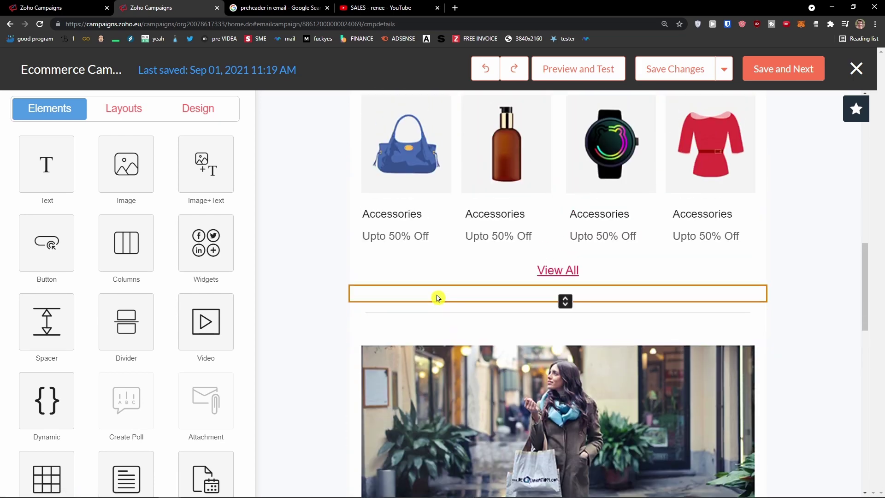
scroll(438, 298, up, 12)
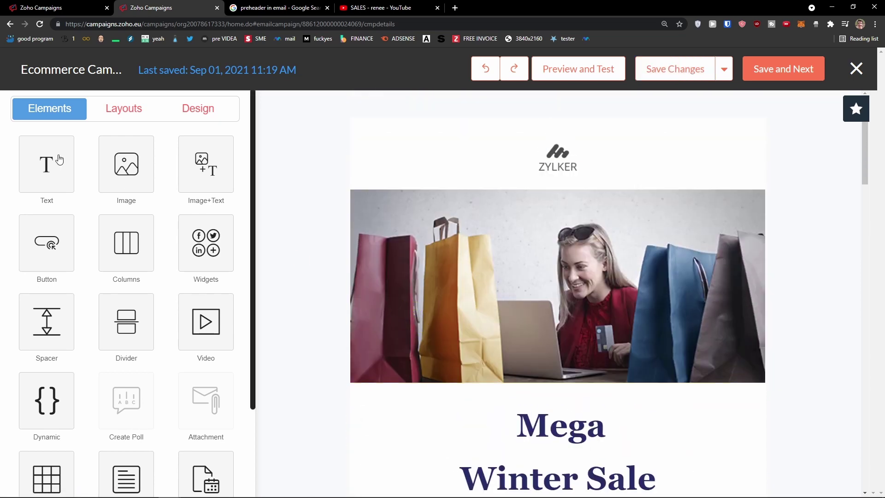
click(27, 155)
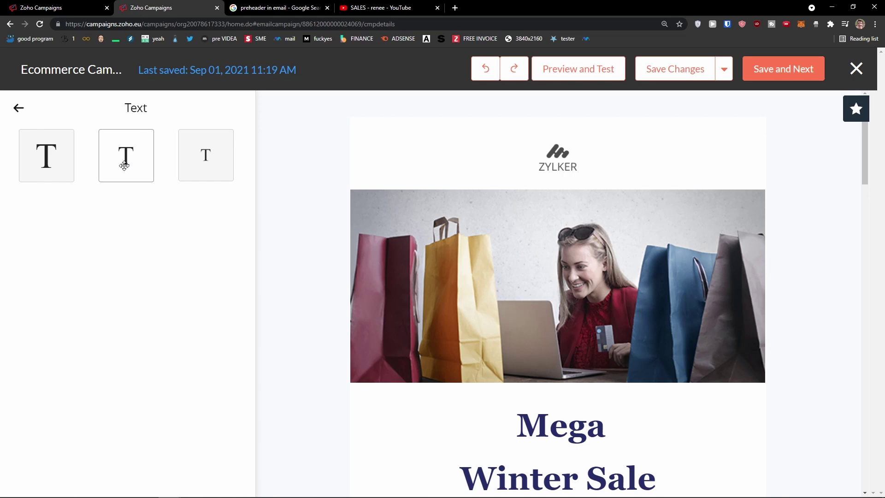
drag(154, 180, 275, 257)
drag(458, 365, 532, 397)
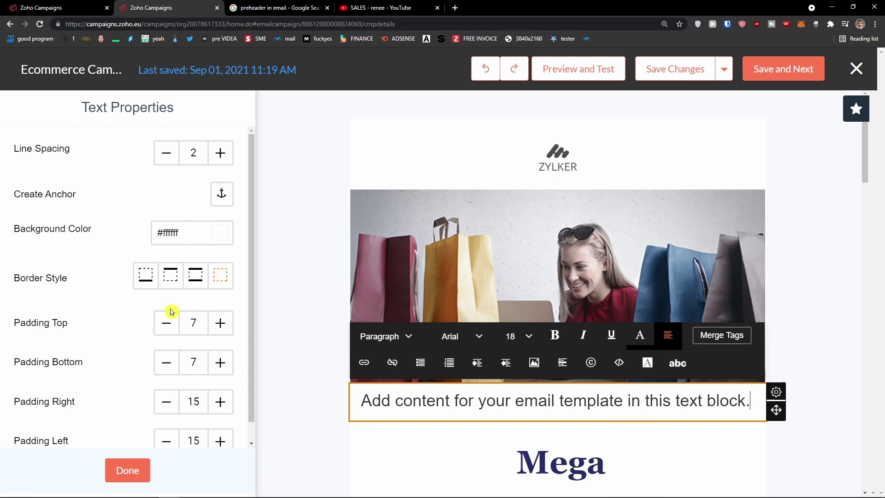
scroll(170, 311, down, 1)
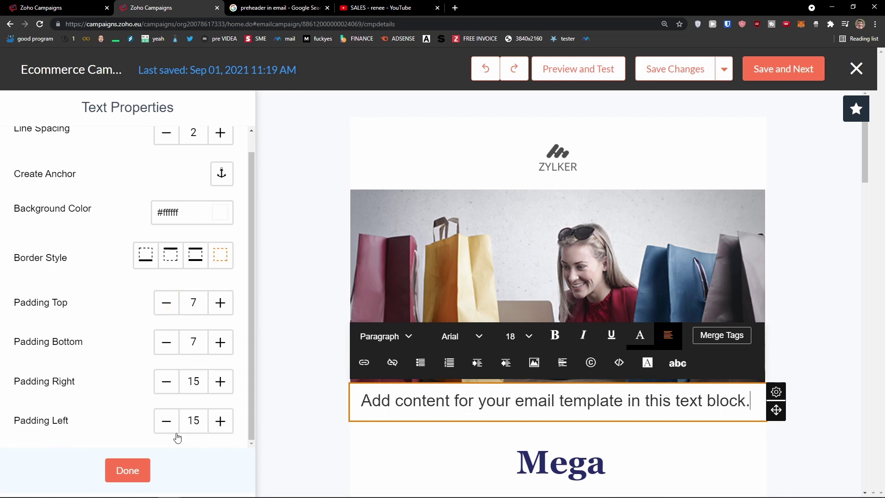
click(139, 475)
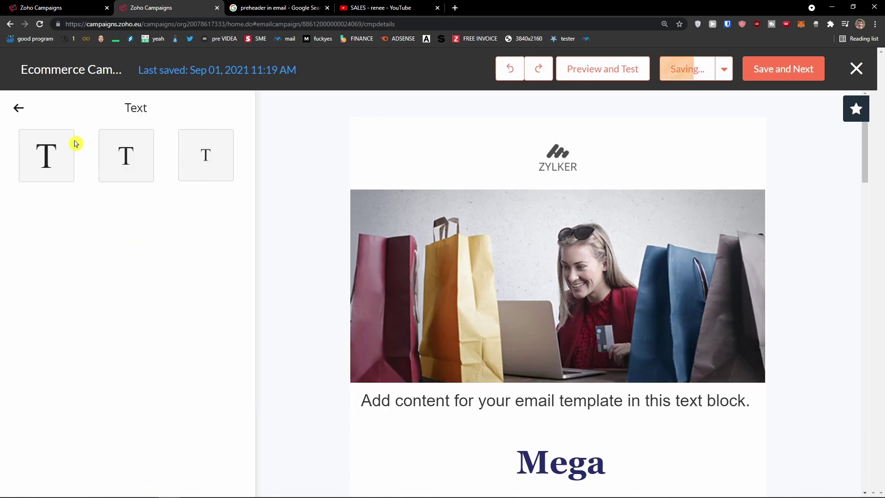
click(21, 109)
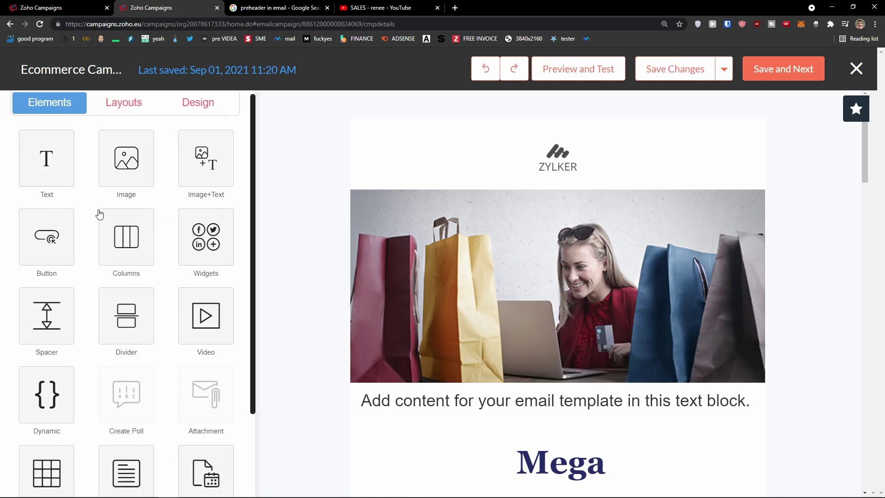
Drop the three-column image, title and text layout from Layouts below the new text block
scroll(99, 212, down, 3)
scroll(99, 215, up, 3)
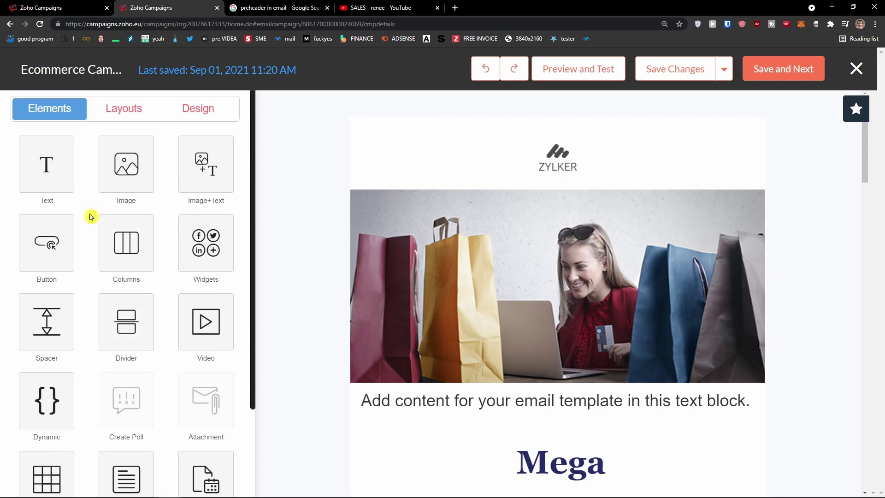
scroll(79, 228, down, 1)
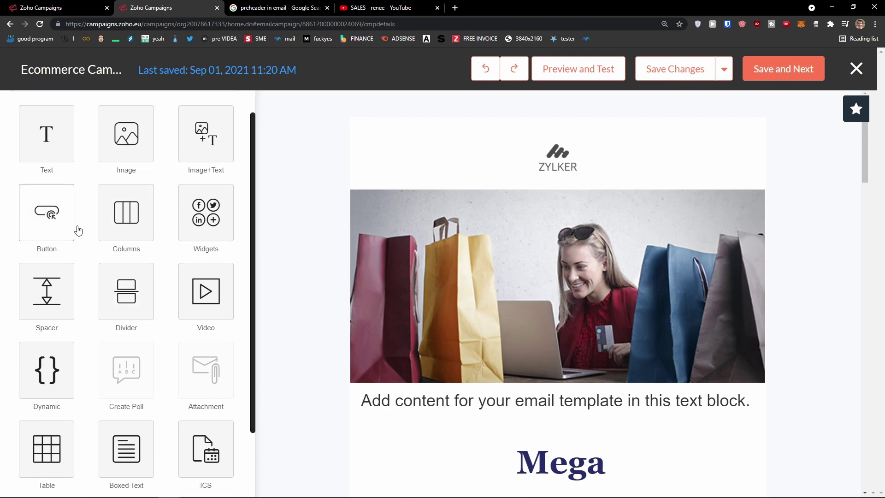
scroll(78, 230, down, 2)
scroll(76, 231, up, 3)
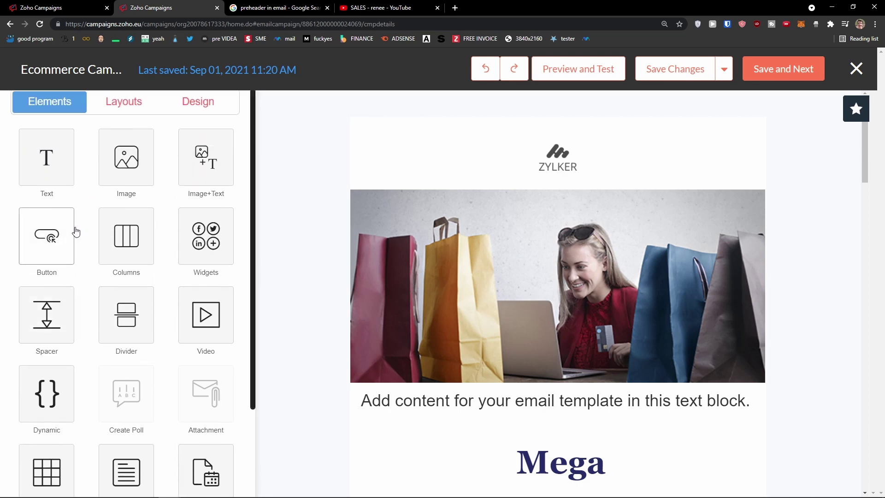
scroll(74, 239, down, 3)
scroll(59, 365, up, 3)
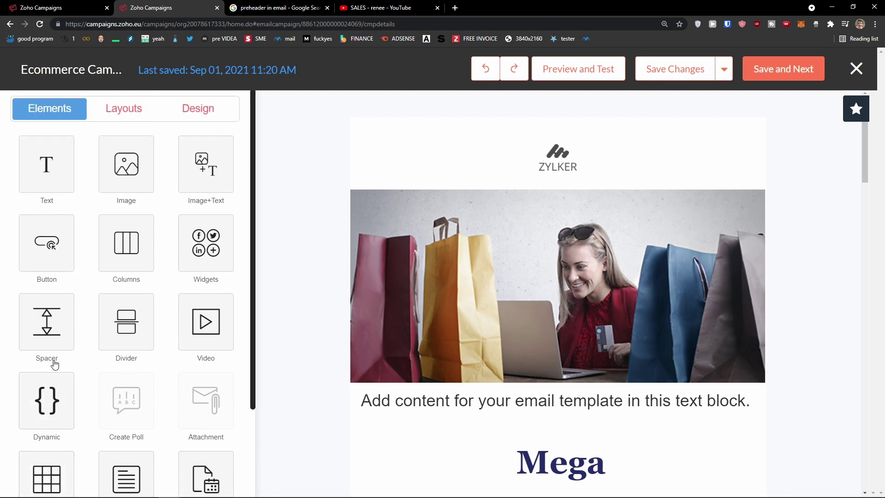
click(110, 108)
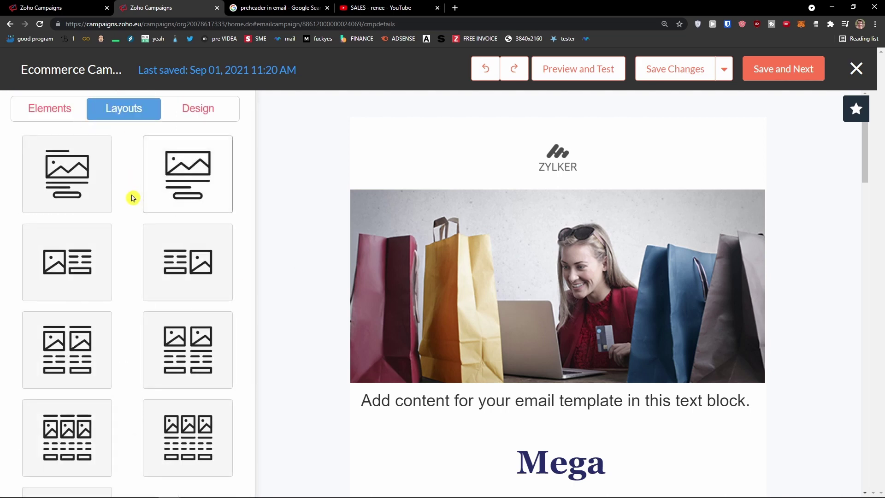
scroll(132, 197, down, 1)
scroll(129, 199, up, 1)
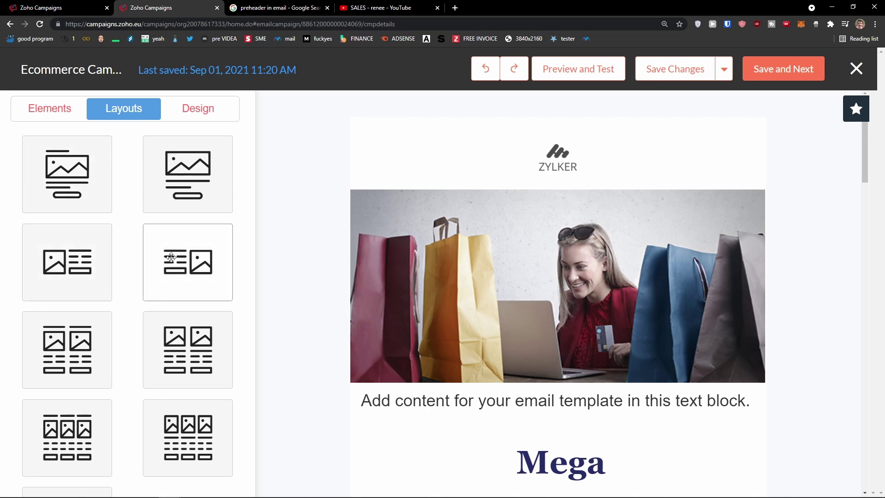
scroll(208, 269, down, 1)
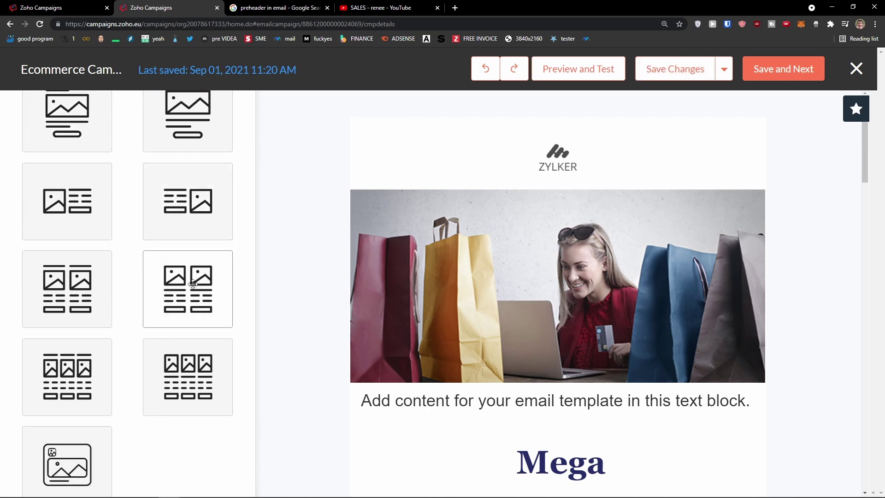
scroll(192, 313, down, 1)
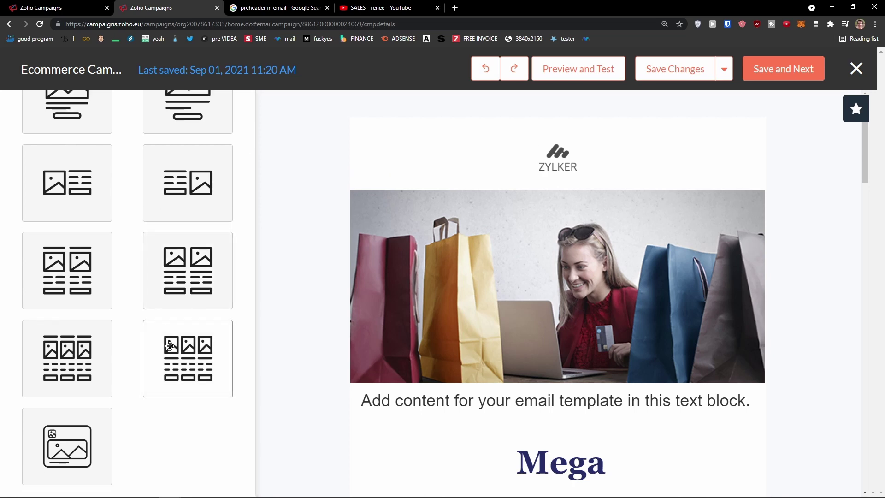
mouse_move(192, 366)
mouse_down()
mouse_move(525, 433)
mouse_move(543, 406)
mouse_move(532, 393)
mouse_up()
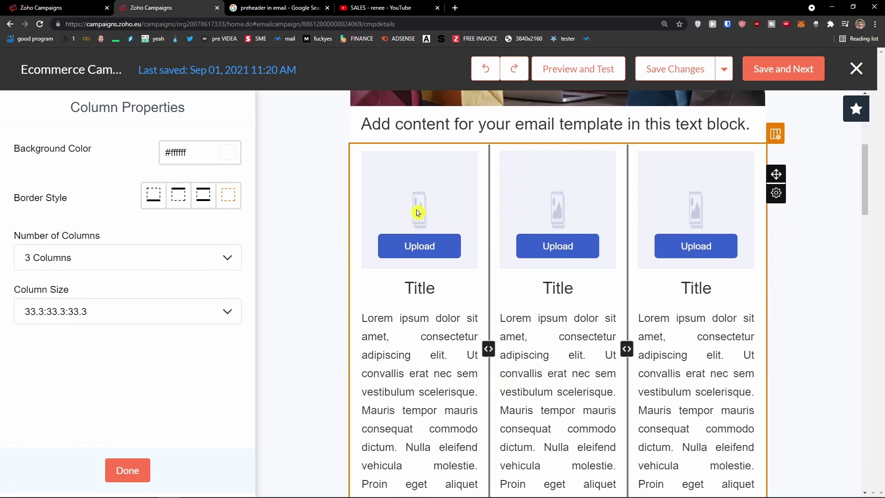
Close Column Properties for the new three-column layout
scroll(523, 307, down, 5)
scroll(523, 318, up, 10)
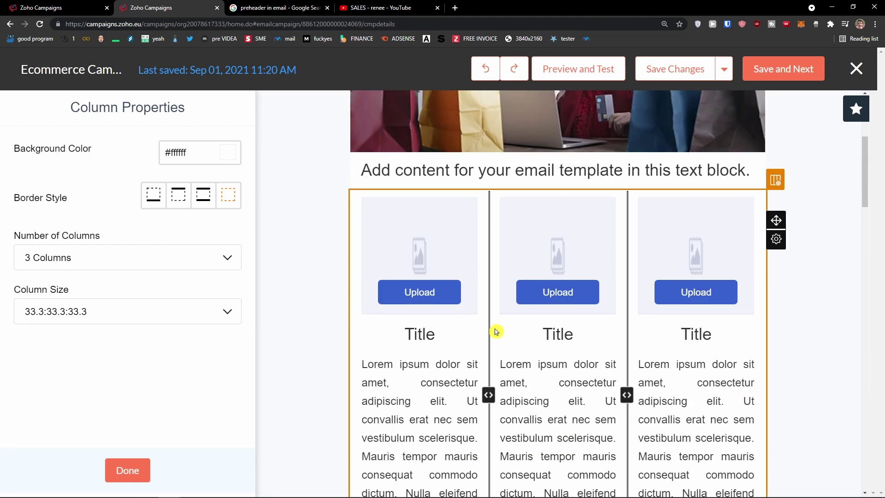
click(146, 460)
scroll(501, 385, down, 2)
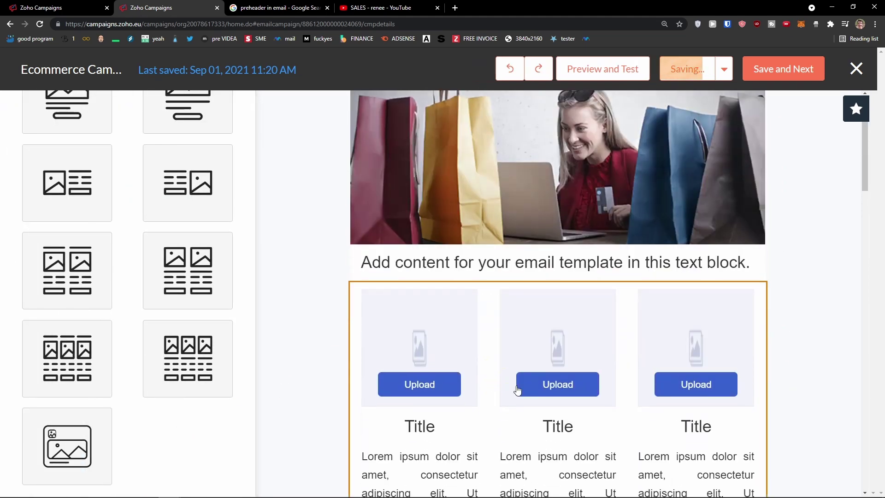
scroll(507, 386, up, 3)
drag(253, 409, 298, 352)
Check the Design settings, then save the content via Preview and Test
click(190, 104)
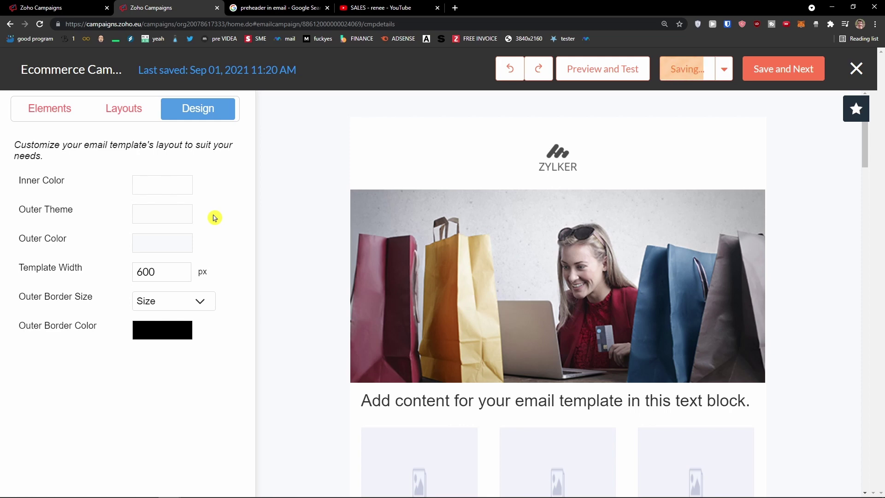
click(79, 112)
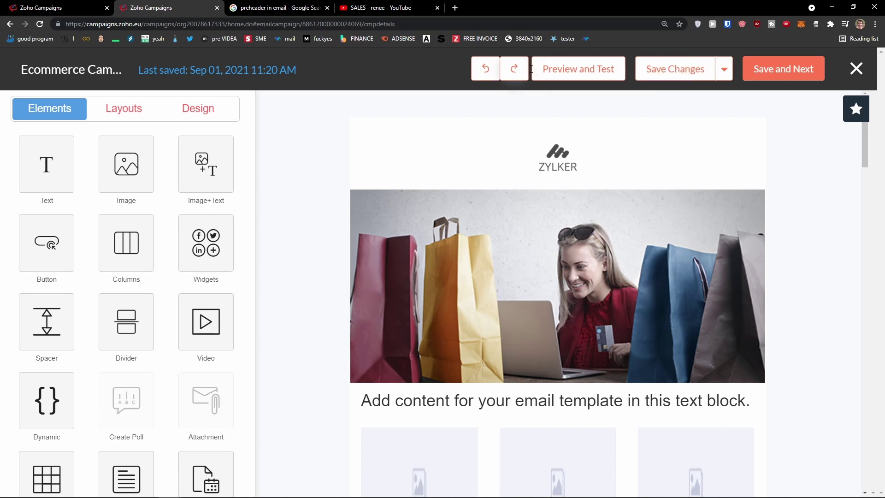
click(556, 71)
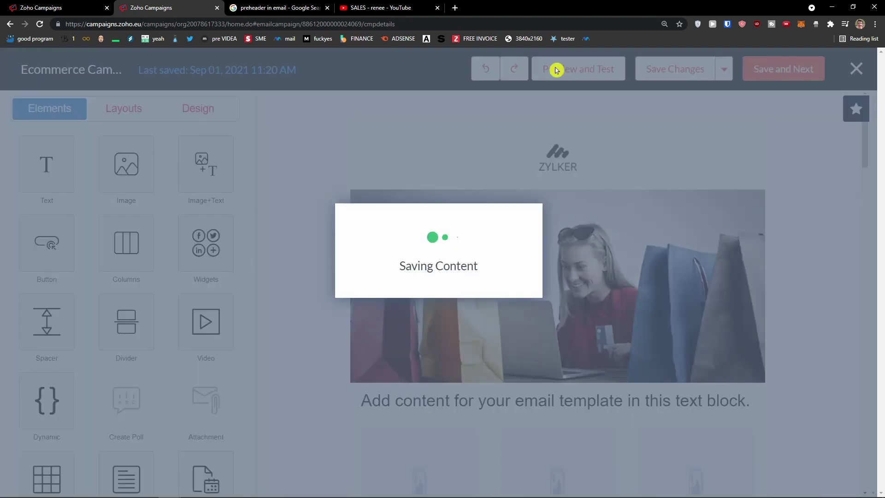
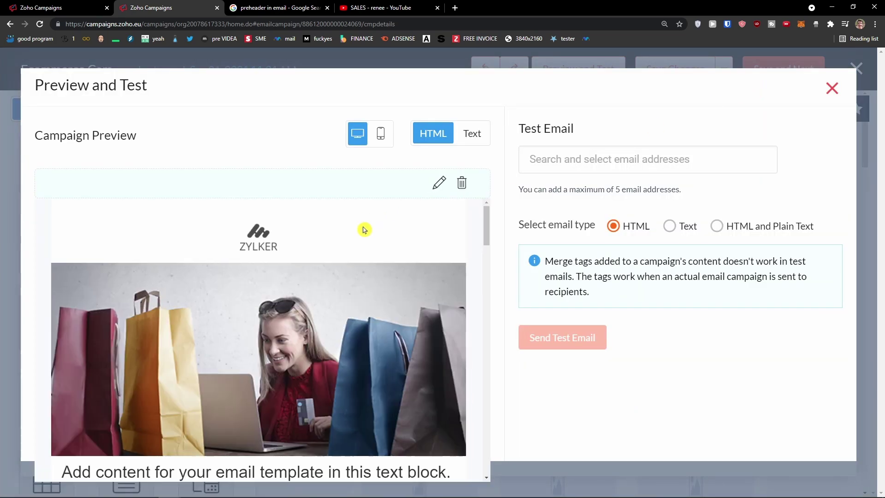
Add the suggested address as a test recipient and set the test email type to Text
scroll(361, 232, down, 10)
scroll(362, 235, down, 15)
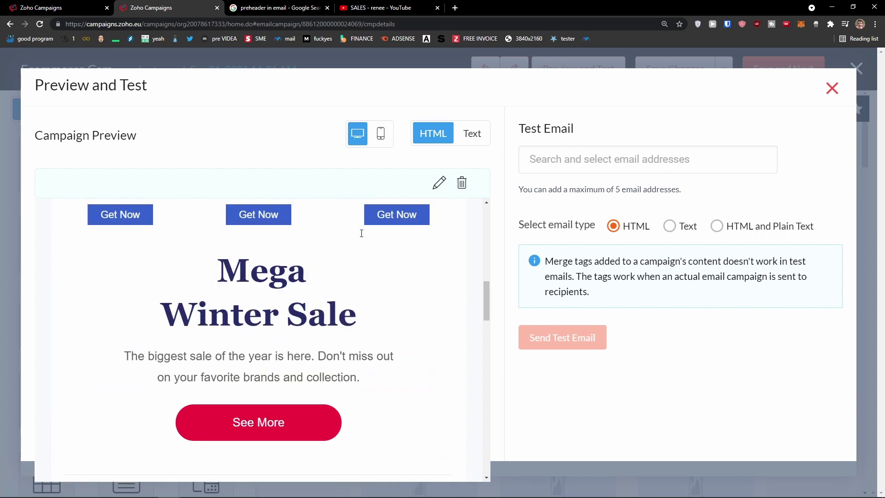
scroll(361, 236, down, 5)
scroll(361, 236, up, 20)
click(547, 165)
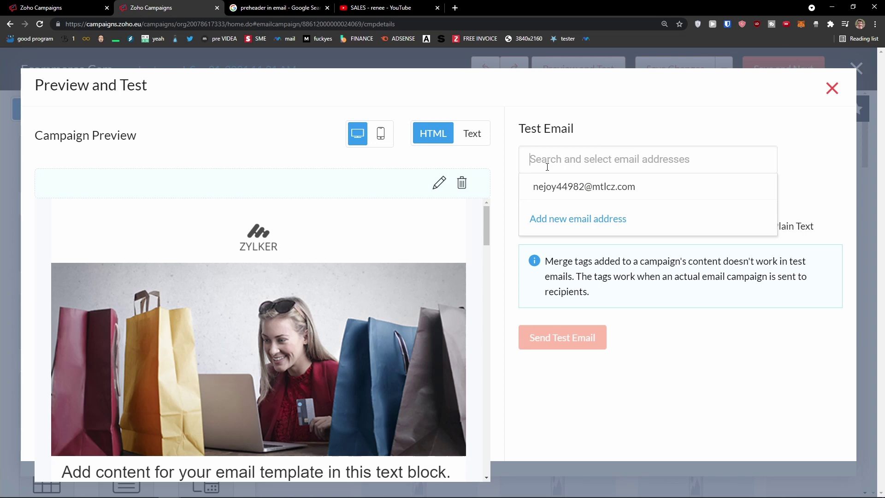
click(559, 185)
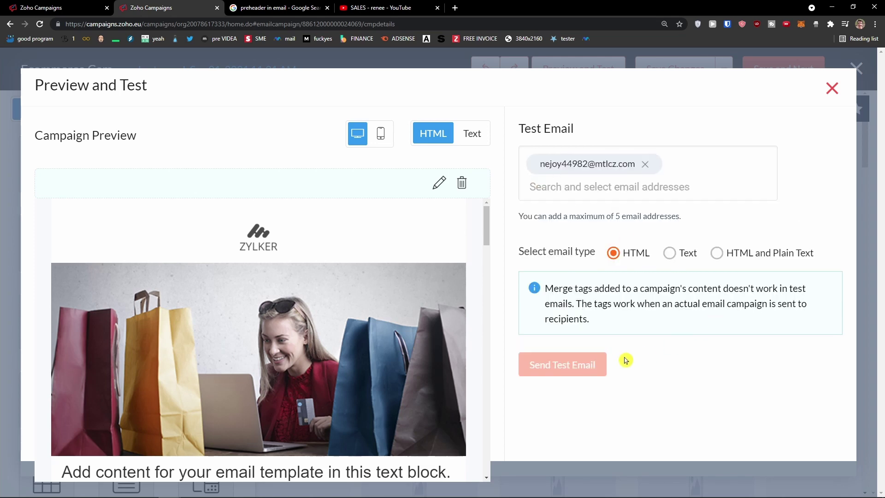
click(674, 260)
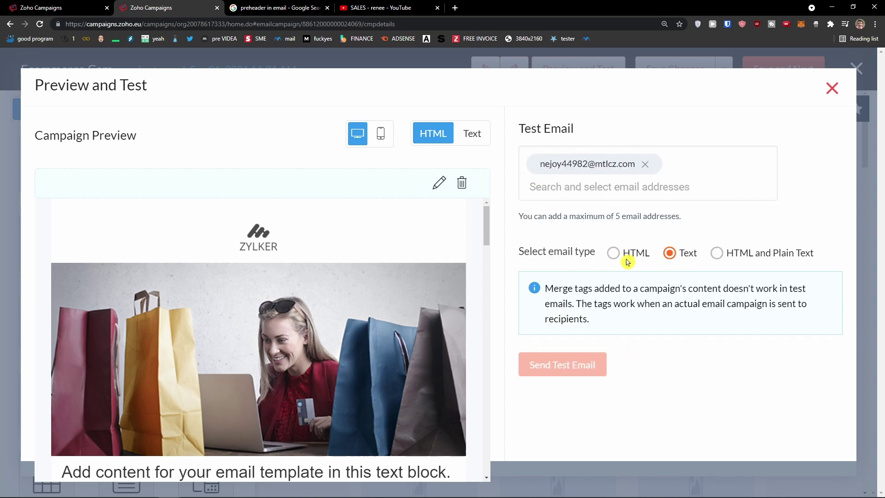
Compare the plain-text, HTML, mobile and desktop previews, then close Preview and Test
click(466, 135)
click(433, 135)
click(380, 134)
scroll(341, 270, down, 5)
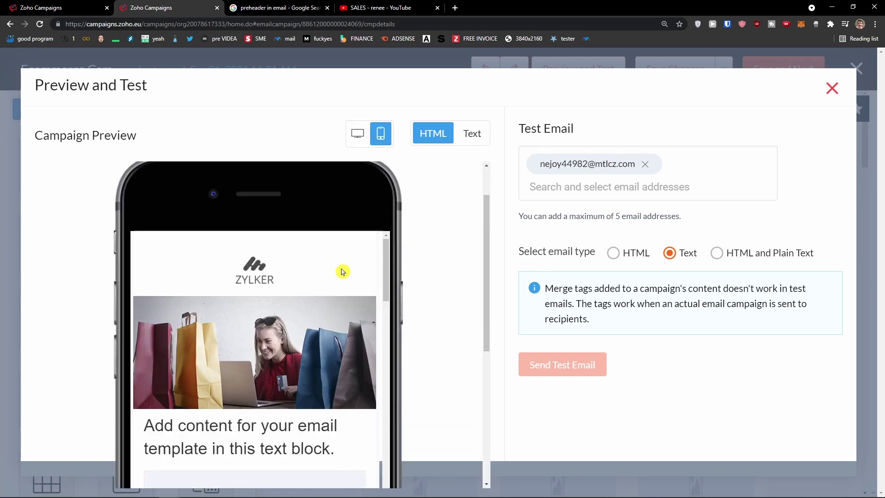
scroll(342, 271, up, 8)
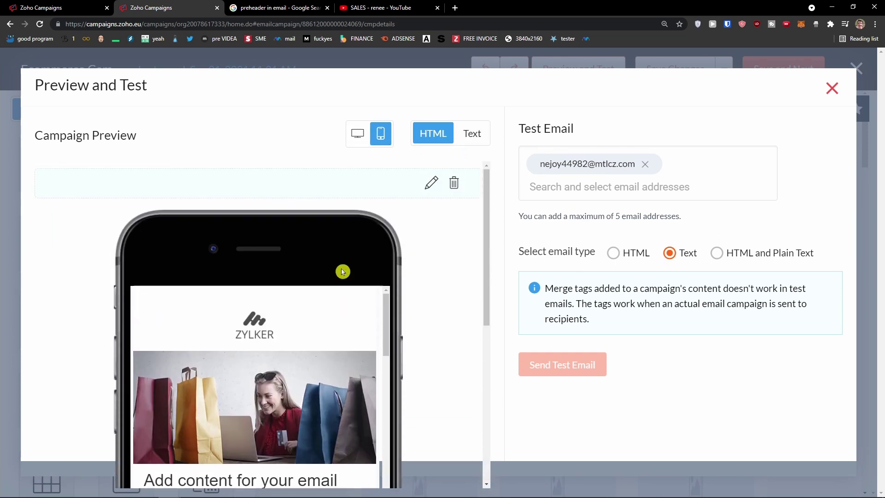
click(358, 135)
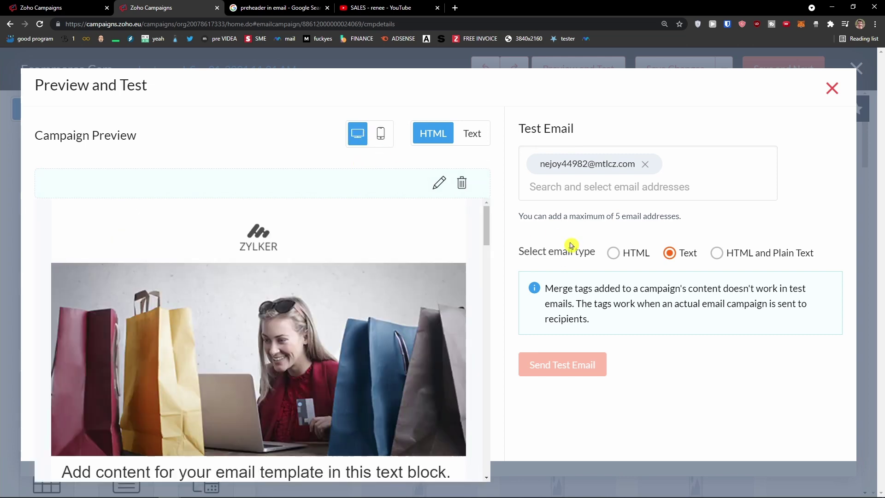
scroll(322, 402, down, 10)
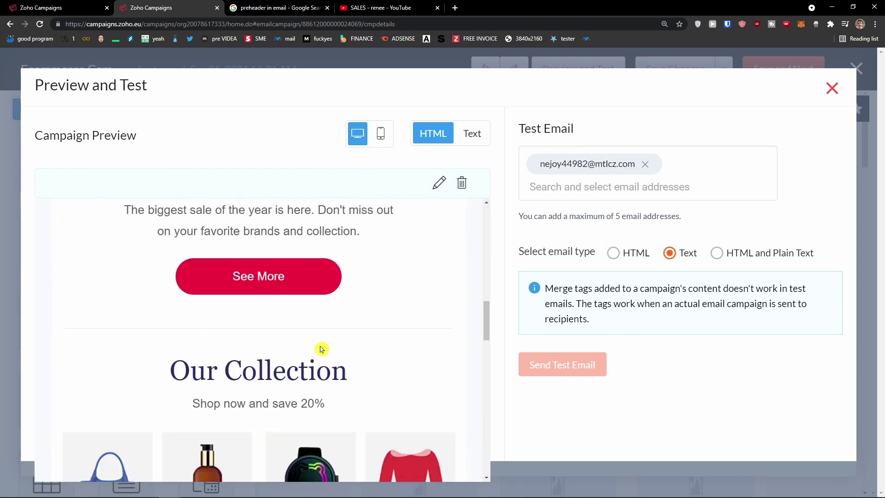
click(832, 89)
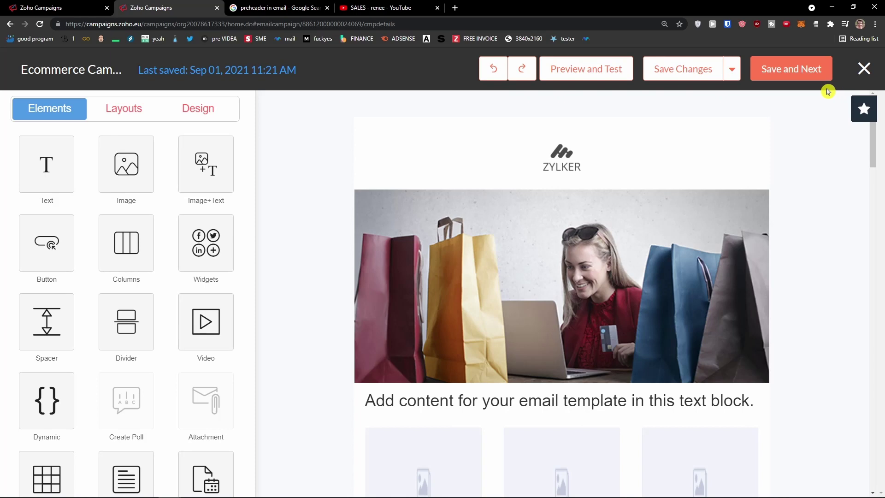
Save the content and review the blank URL and default images warnings on the summary
click(796, 79)
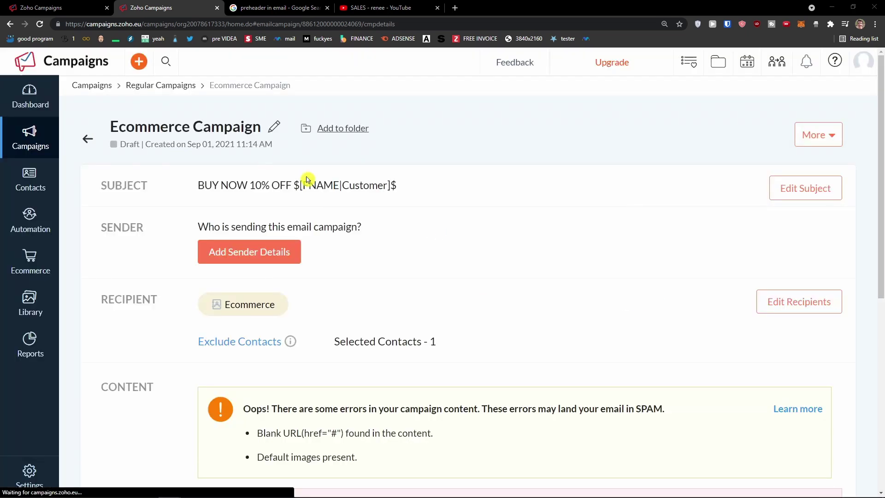
scroll(308, 180, down, 5)
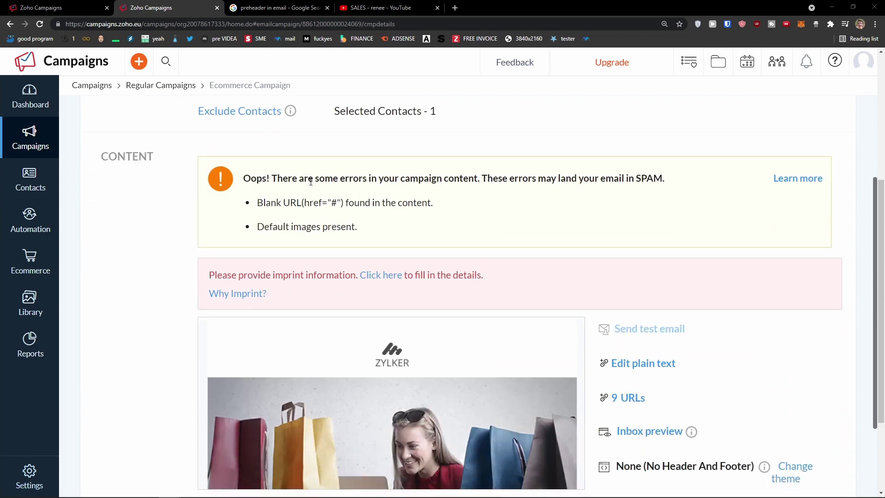
drag(272, 203, 433, 204)
click(444, 211)
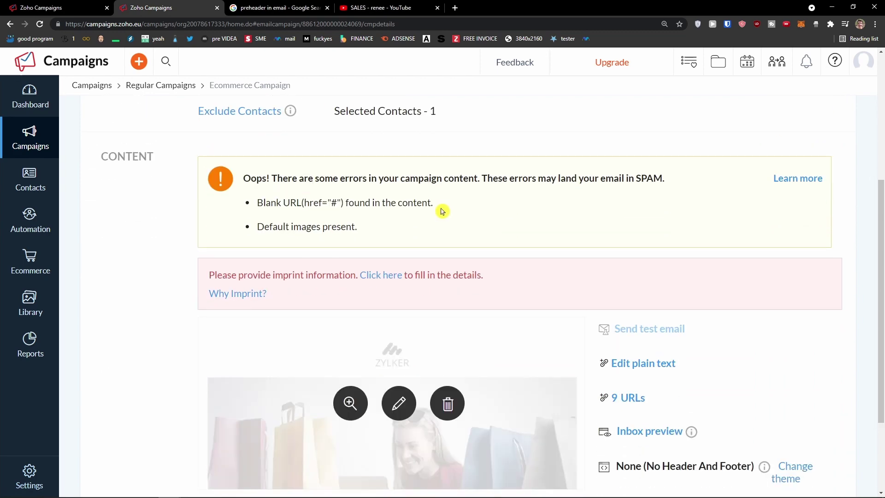
scroll(441, 211, down, 1)
drag(363, 186, 432, 157)
click(265, 175)
click(434, 161)
scroll(442, 194, down, 2)
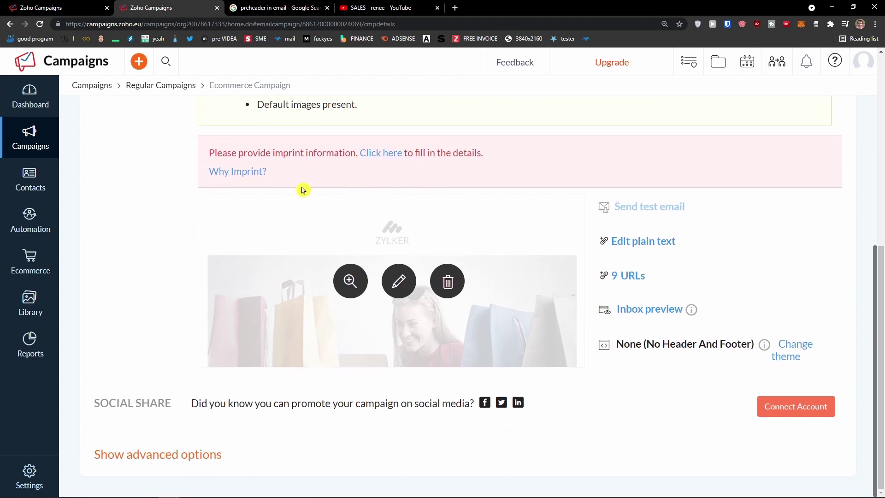
scroll(381, 245, up, 7)
scroll(387, 245, down, 5)
scroll(386, 245, down, 2)
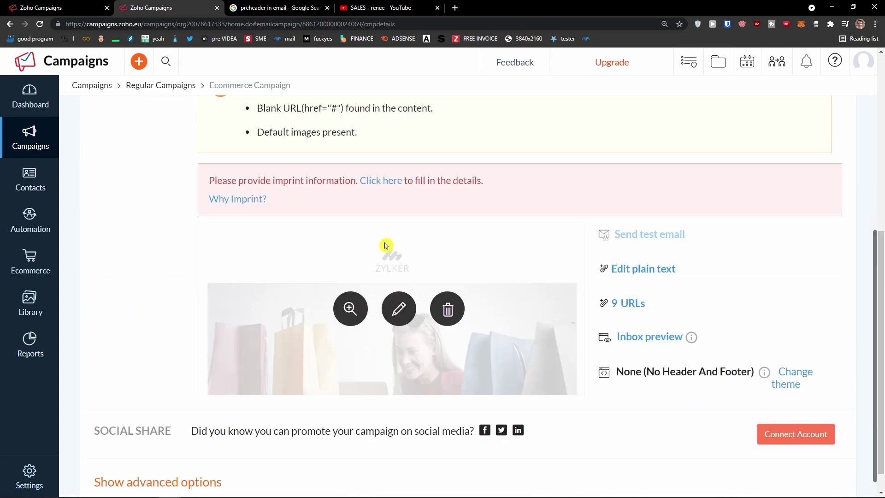
scroll(357, 233, up, 2)
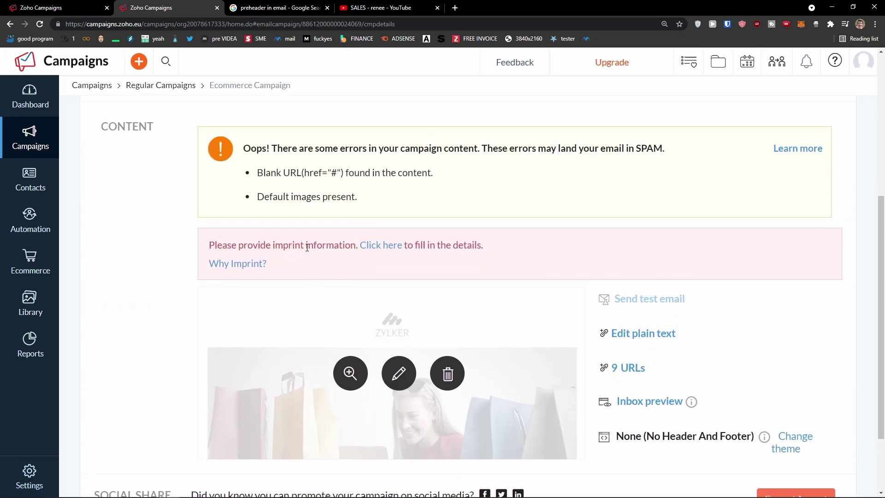
Look through the imprint details form, cancel it, and review the spam errors warning
click(388, 250)
scroll(327, 275, down, 3)
scroll(304, 276, down, 2)
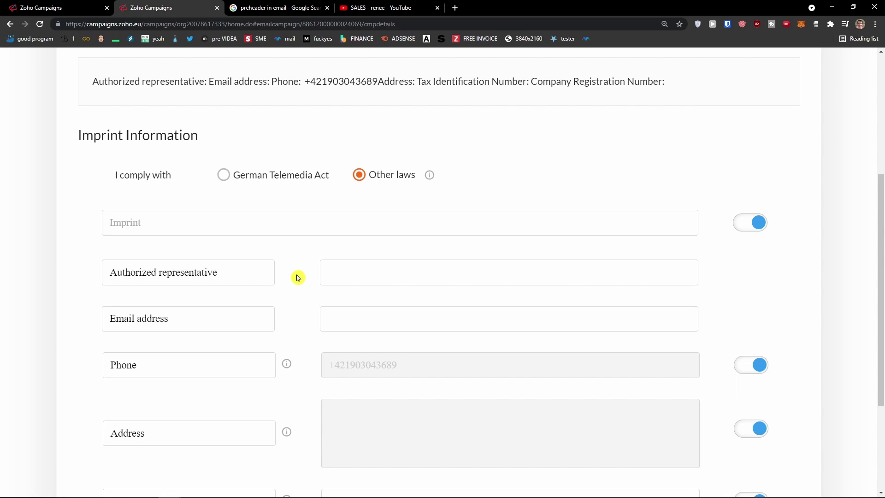
scroll(299, 275, down, 4)
scroll(387, 283, up, 3)
scroll(388, 283, down, 3)
click(479, 462)
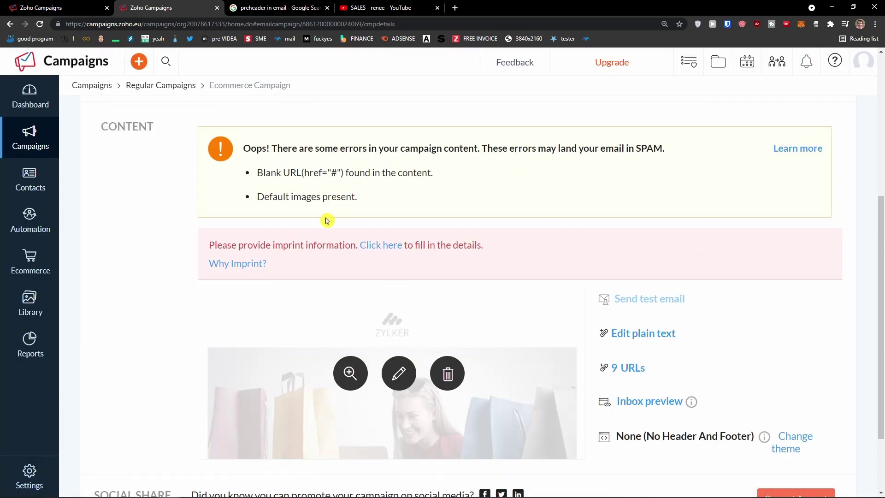
drag(251, 148, 337, 173)
click(705, 172)
scroll(391, 282, down, 1)
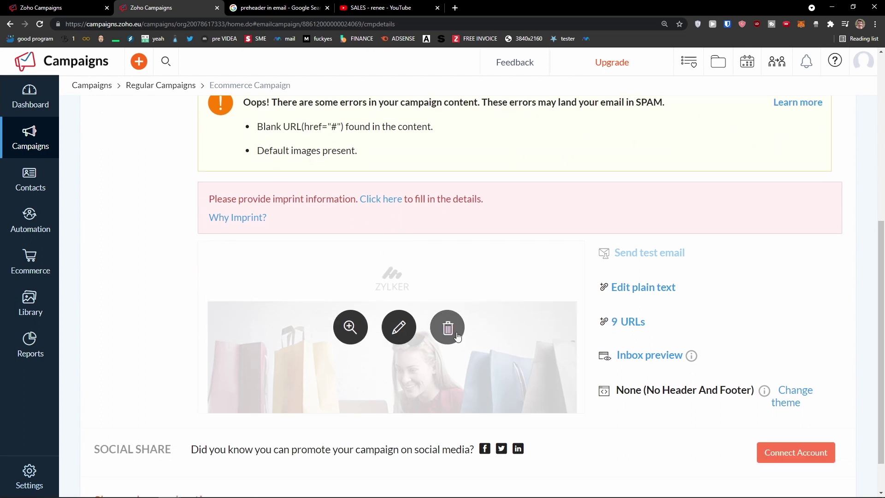
click(630, 322)
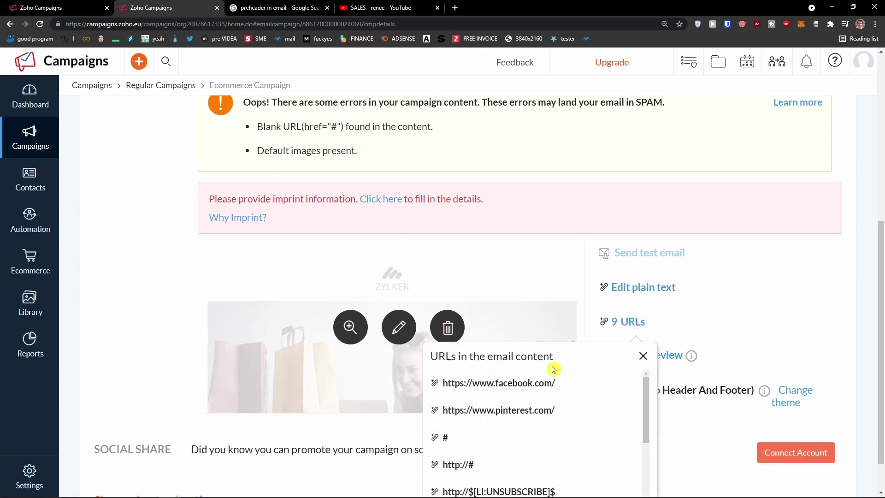
scroll(533, 394, down, 1)
scroll(513, 405, down, 3)
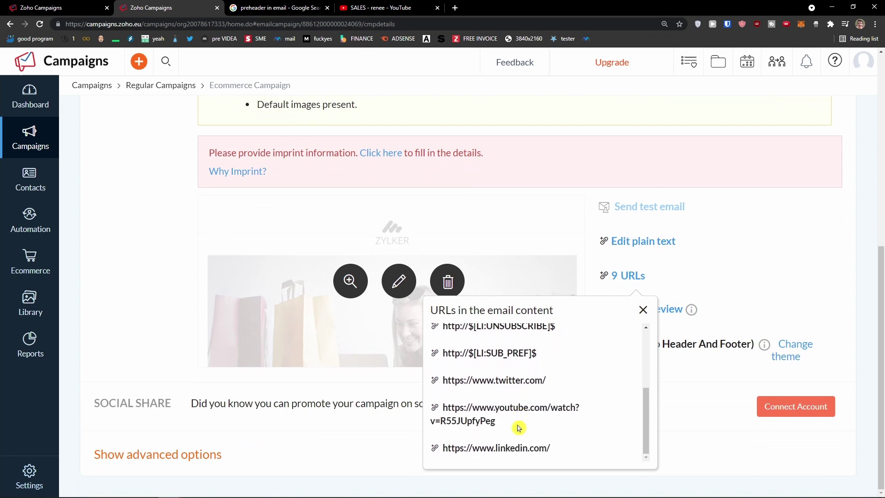
scroll(507, 420, up, 3)
scroll(433, 387, up, 2)
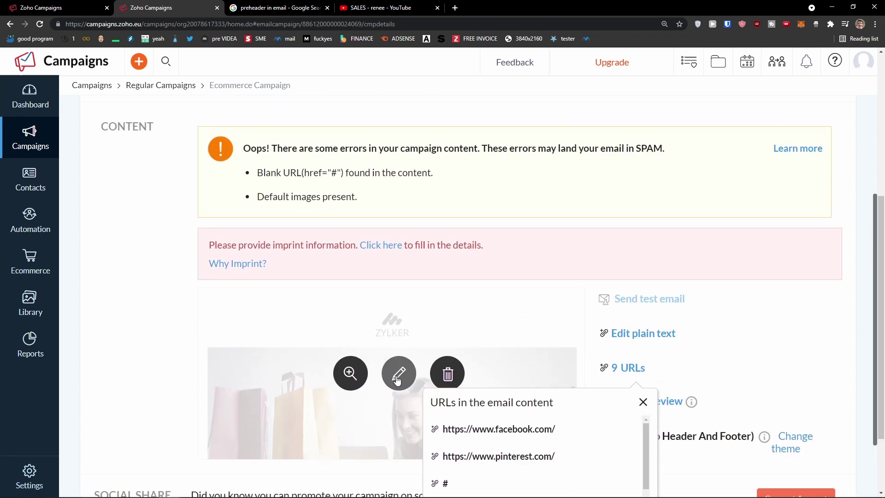
scroll(397, 381, down, 2)
click(643, 310)
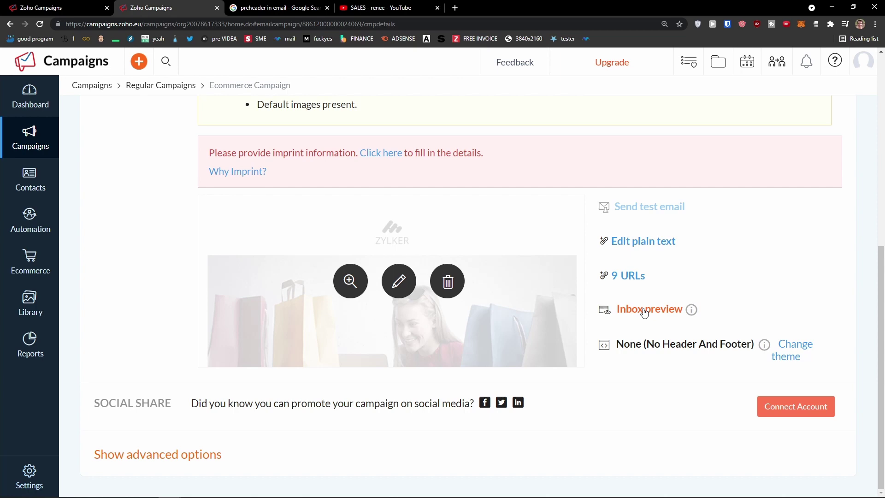
mouse_move(767, 353)
scroll(645, 252, up, 2)
scroll(635, 258, down, 2)
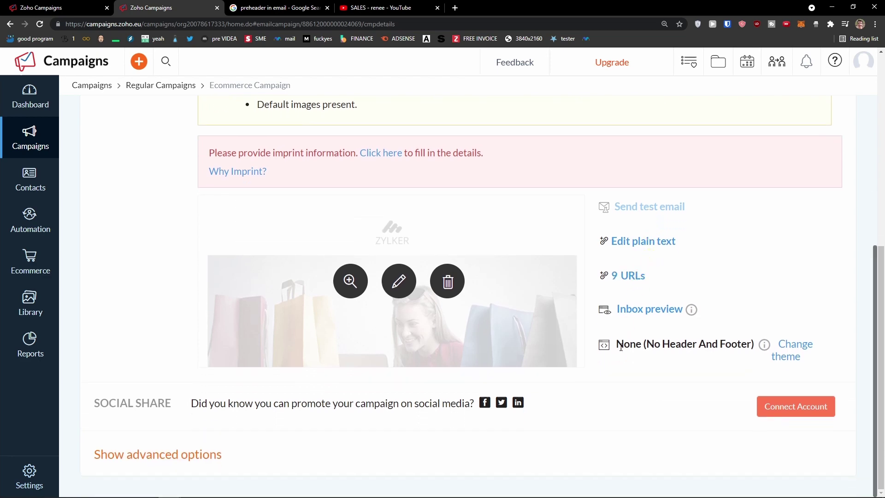
scroll(583, 209, up, 6)
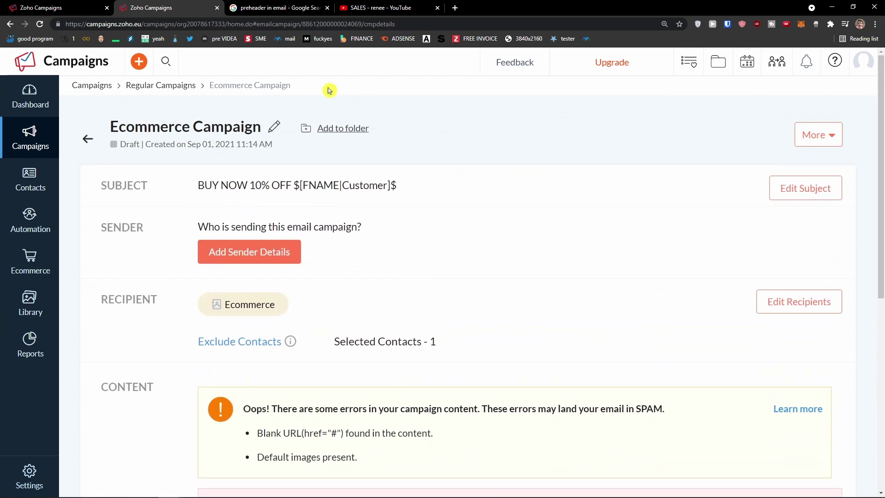
scroll(469, 249, down, 8)
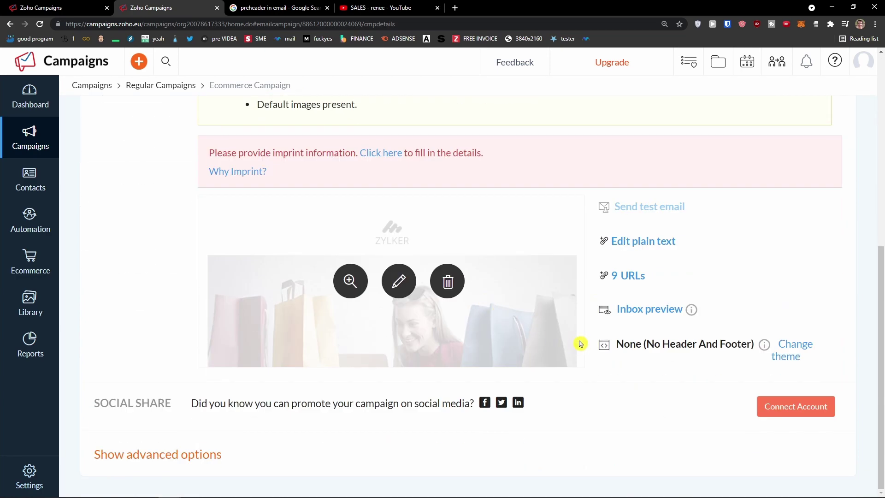
scroll(580, 343, up, 4)
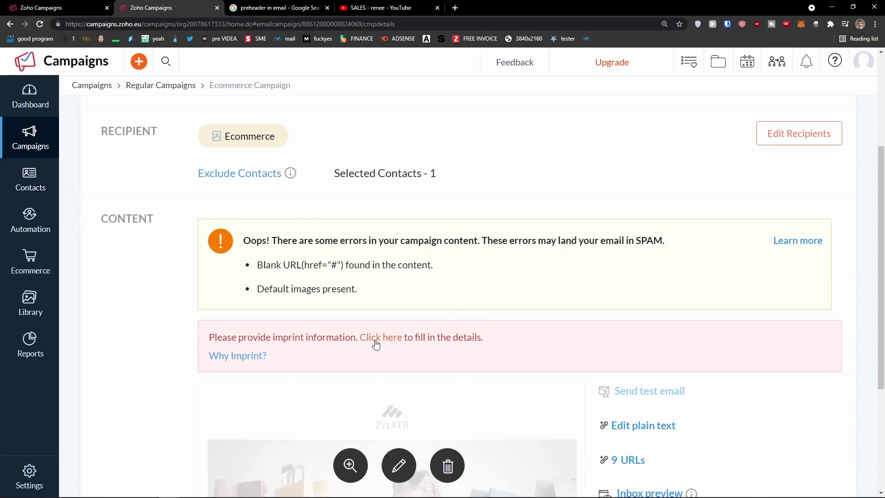
scroll(348, 354, down, 1)
Switch off the Imprint, Phone, Address, Tax ID and Company Registration imprint fields
click(376, 300)
click(357, 162)
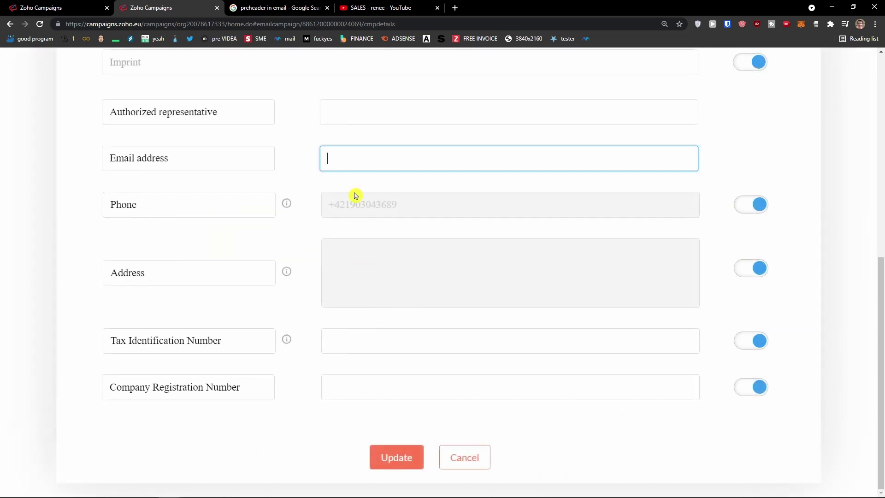
scroll(359, 205, up, 2)
click(314, 157)
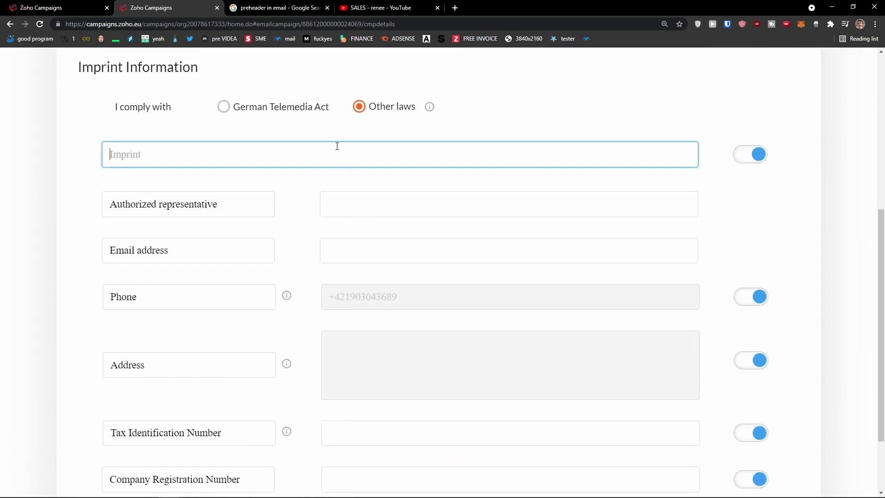
click(374, 248)
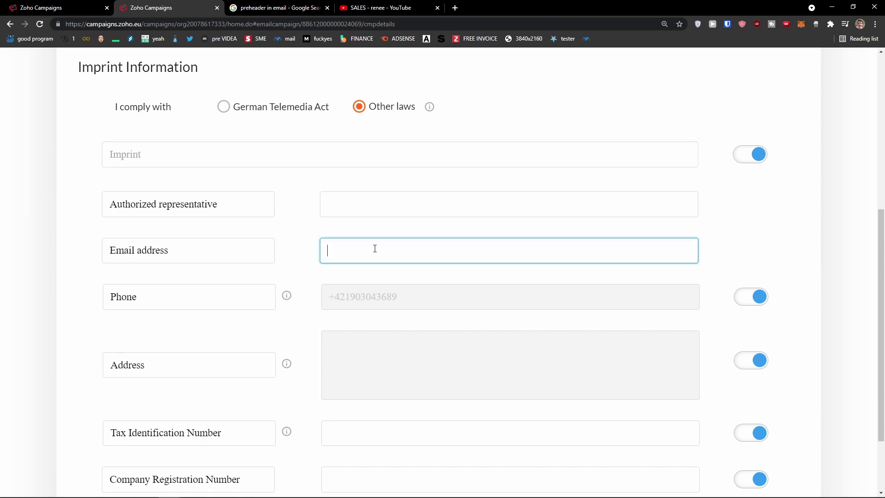
scroll(375, 249, down, 2)
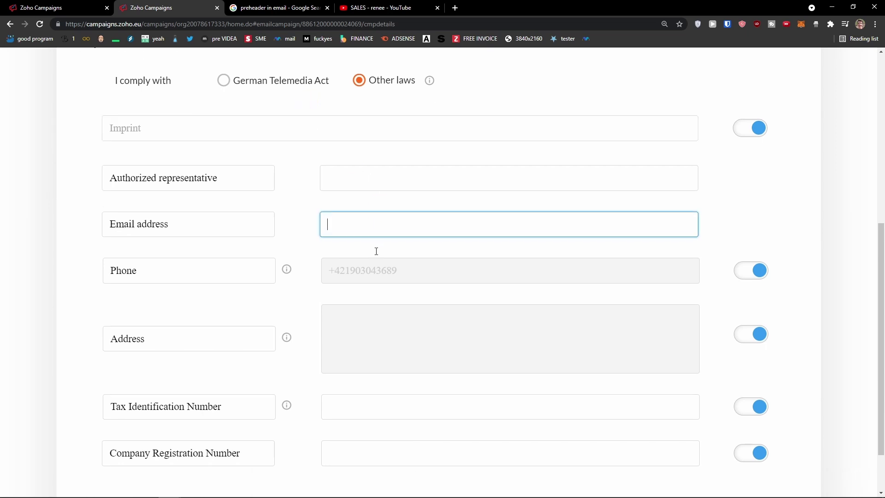
click(750, 385)
click(756, 339)
scroll(725, 361, up, 2)
click(744, 359)
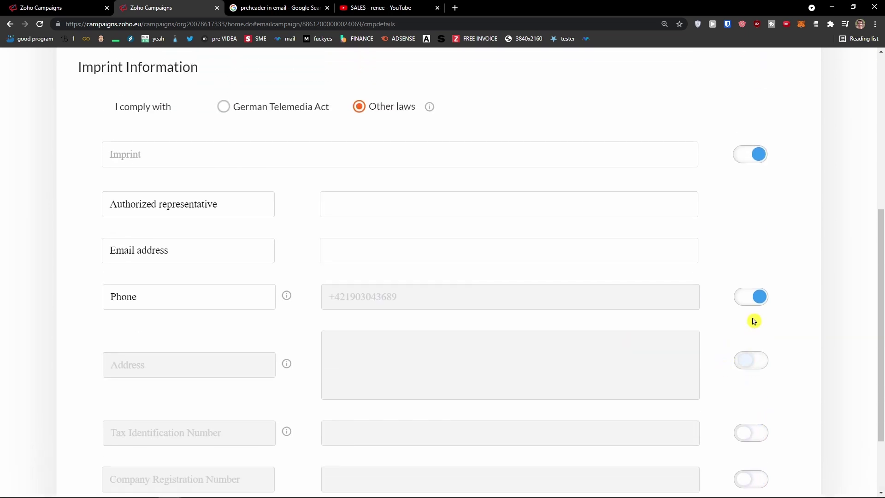
click(750, 297)
click(746, 154)
scroll(490, 383, down, 2)
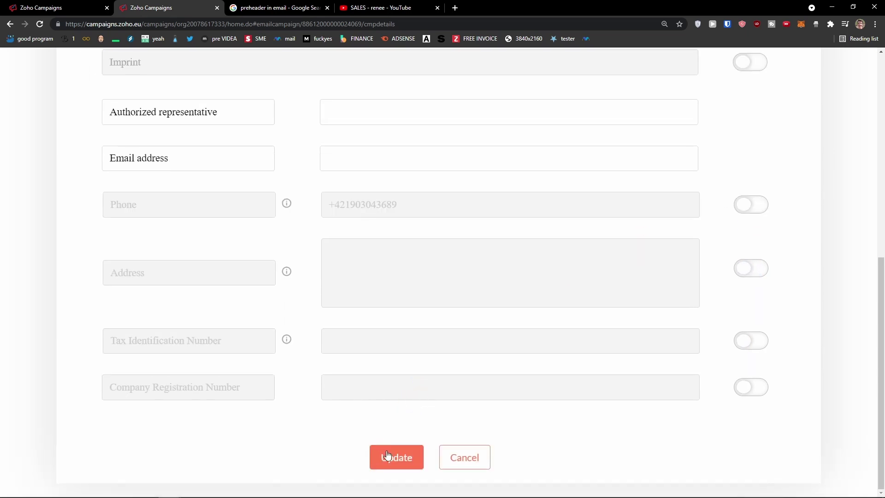
Enter the authorized representative's name and email address, then update the imprint
click(389, 454)
scroll(361, 170, up, 1)
click(363, 154)
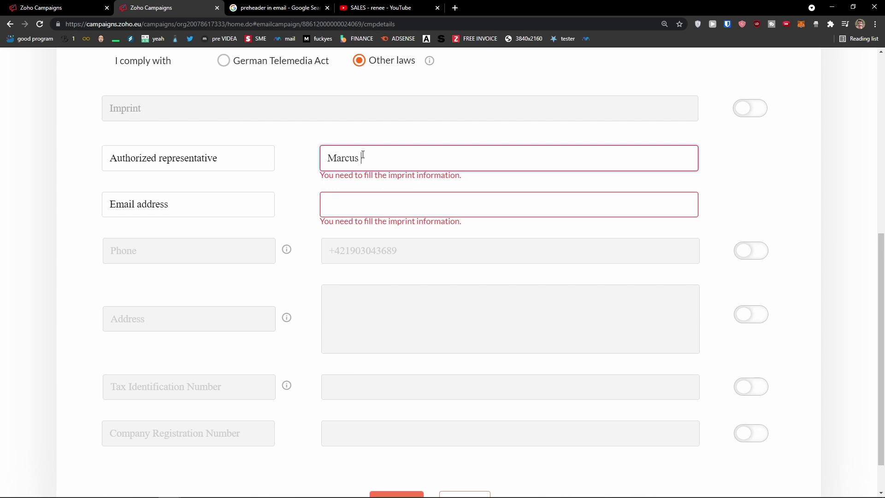
key(Tab)
key(Tab)
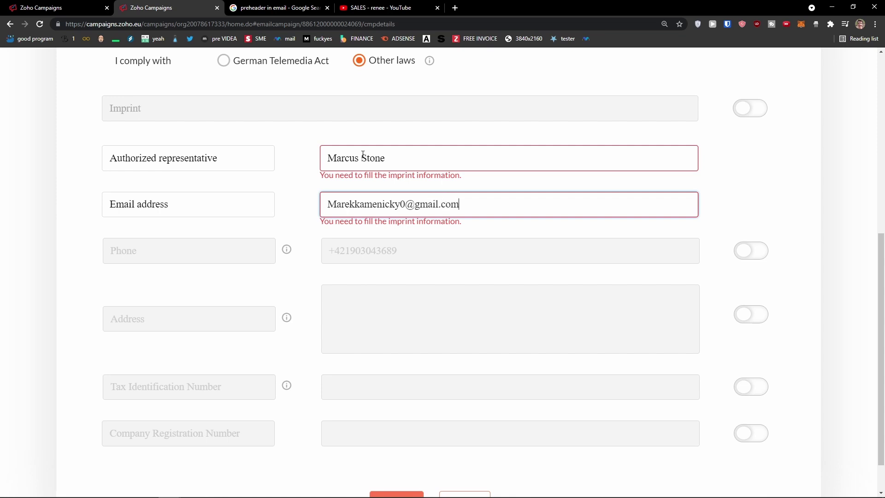
scroll(395, 420, down, 1)
click(395, 456)
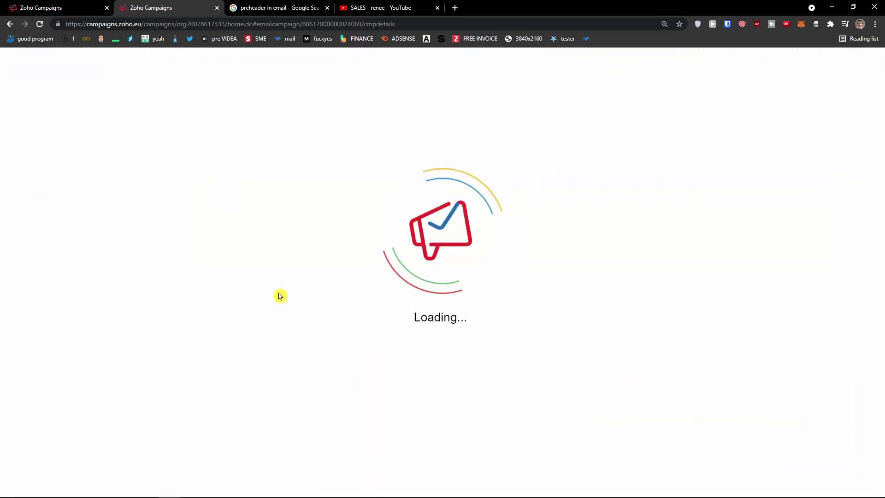
Open the content errors help guide in a new tab and glance at the More actions menu
scroll(276, 304, down, 6)
scroll(273, 322, up, 1)
scroll(273, 327, down, 1)
scroll(369, 341, up, 5)
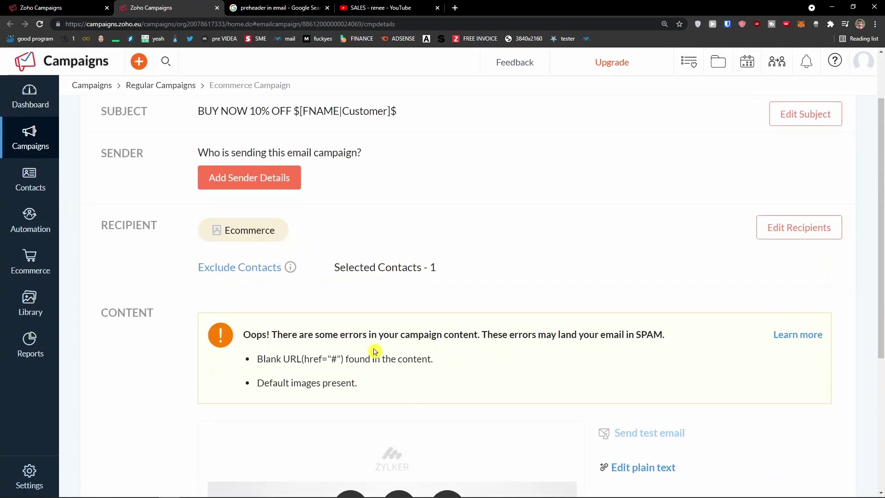
scroll(375, 351, down, 1)
click(795, 295)
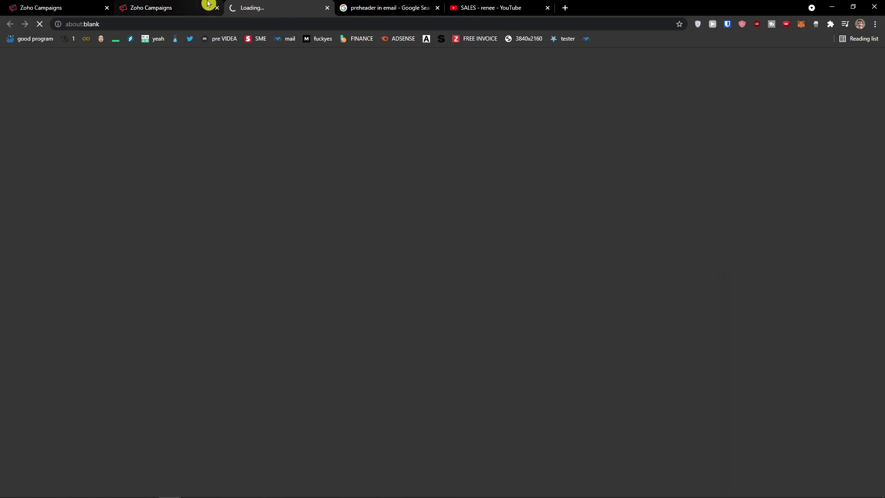
click(207, 6)
scroll(505, 295, down, 1)
scroll(697, 369, down, 1)
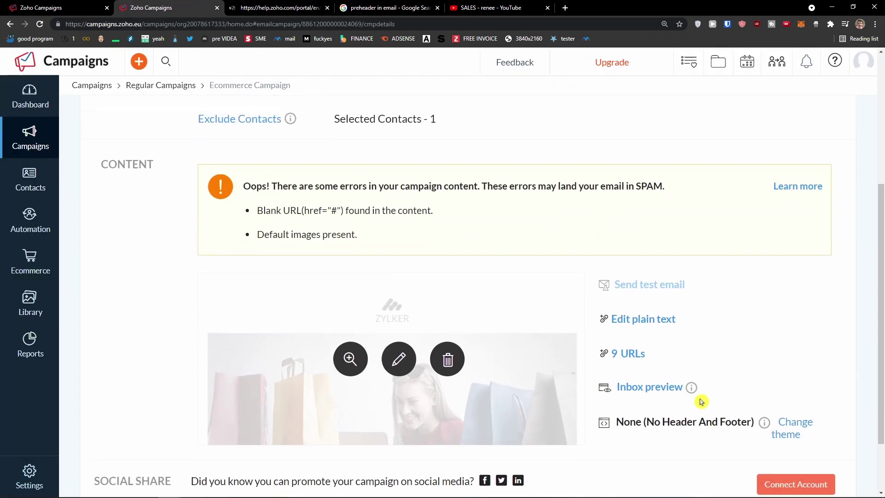
scroll(697, 393, up, 5)
click(839, 141)
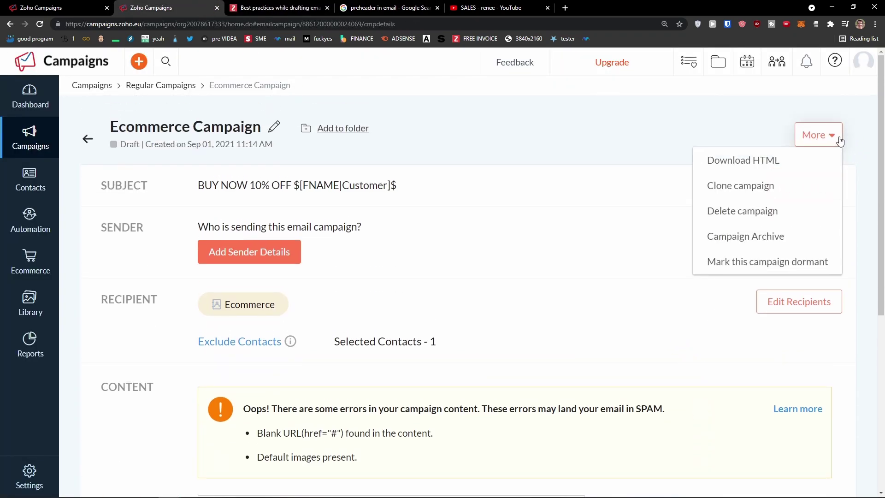
click(597, 235)
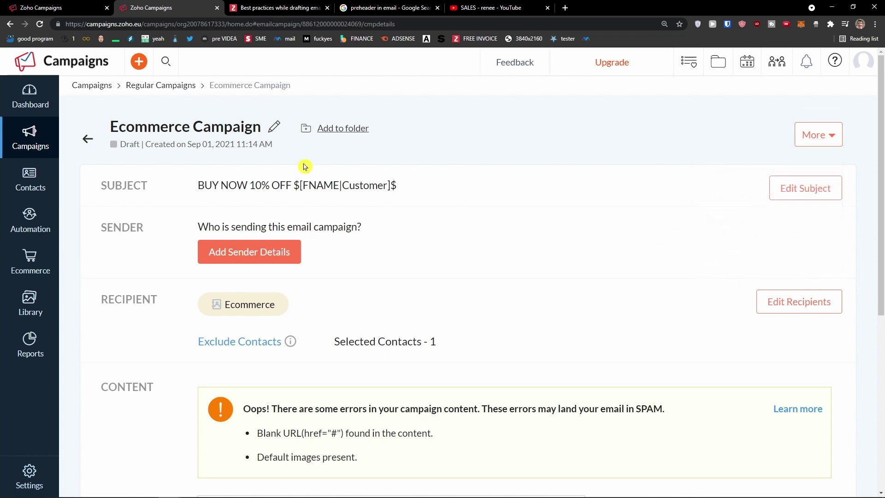
Reopen Ecommerce Campaign from Regular Campaigns, open the help guide again, then edit its content
mouse_move(34, 145)
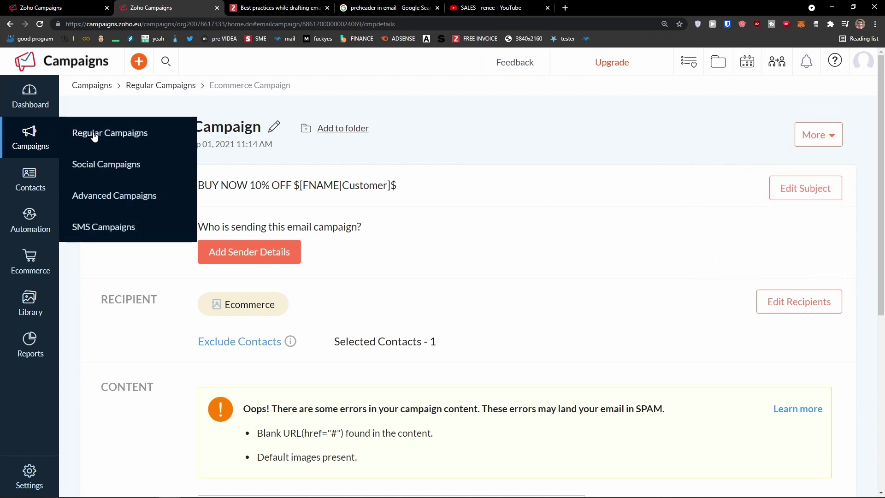
click(96, 135)
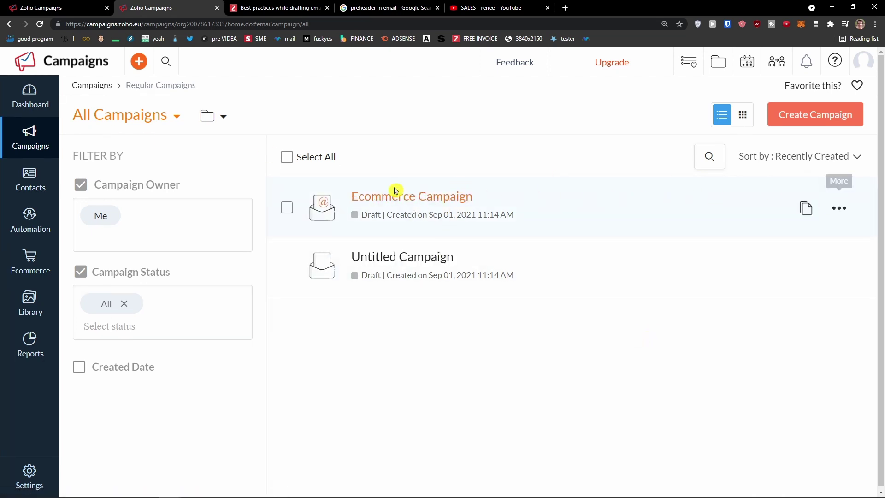
click(369, 205)
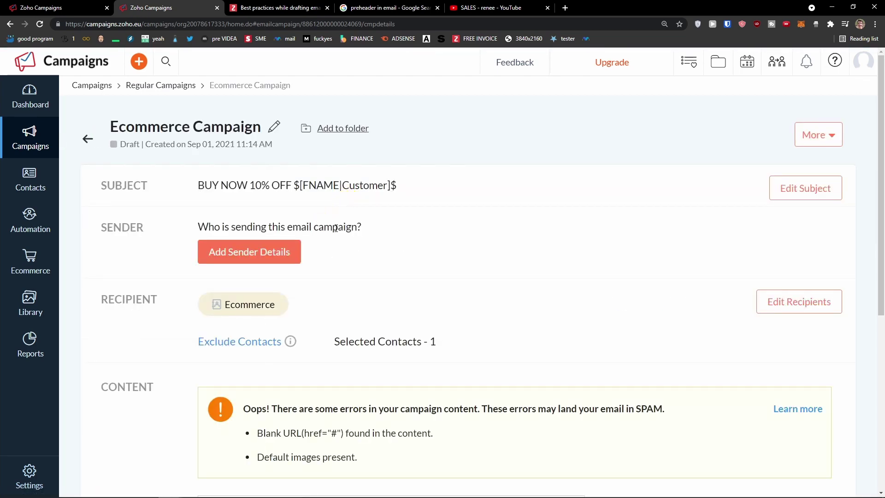
scroll(330, 235, down, 6)
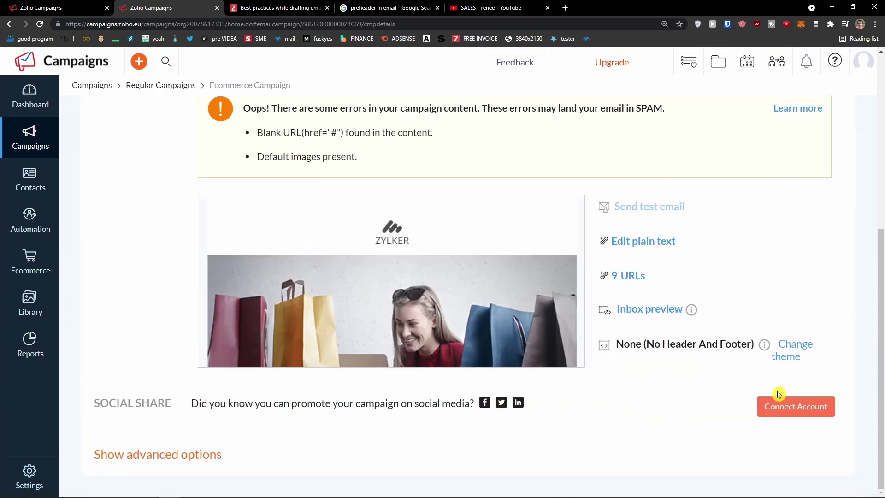
scroll(692, 412, up, 3)
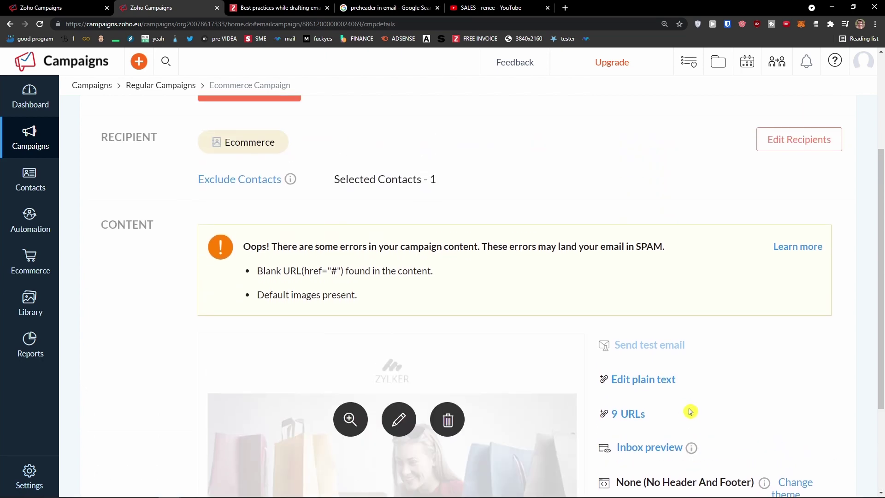
click(796, 251)
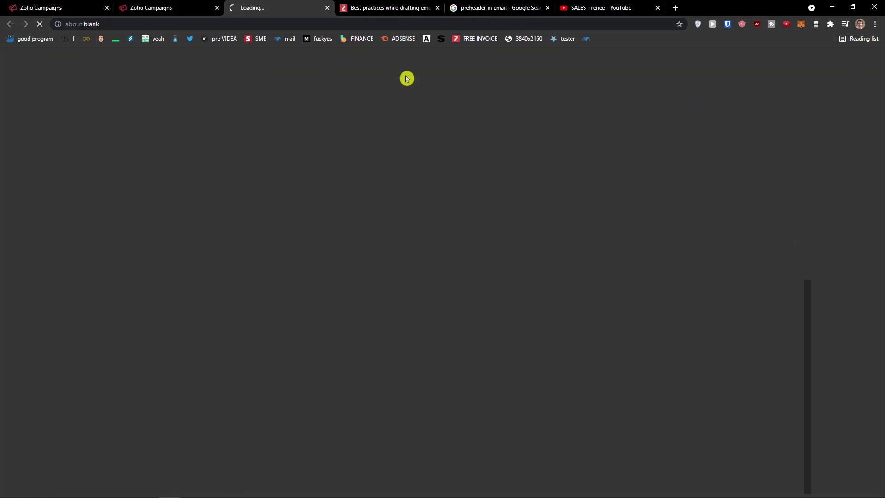
click(184, 7)
scroll(655, 325, down, 1)
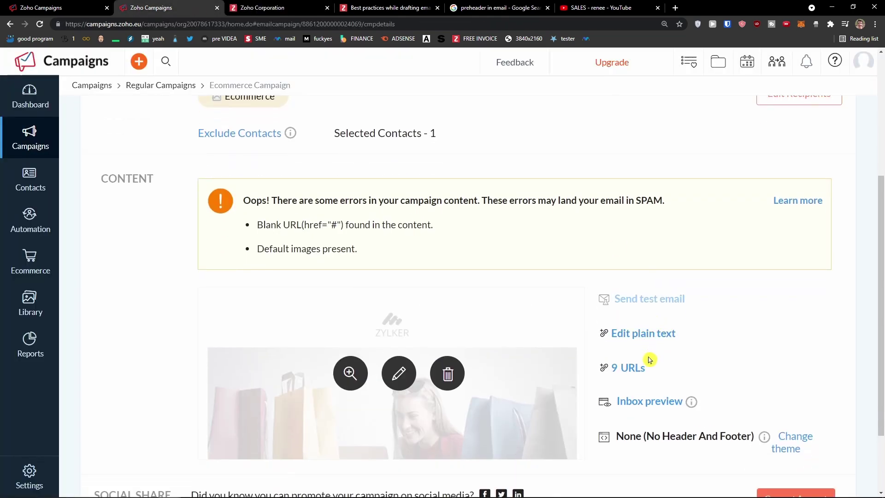
scroll(645, 357, down, 1)
scroll(650, 355, up, 1)
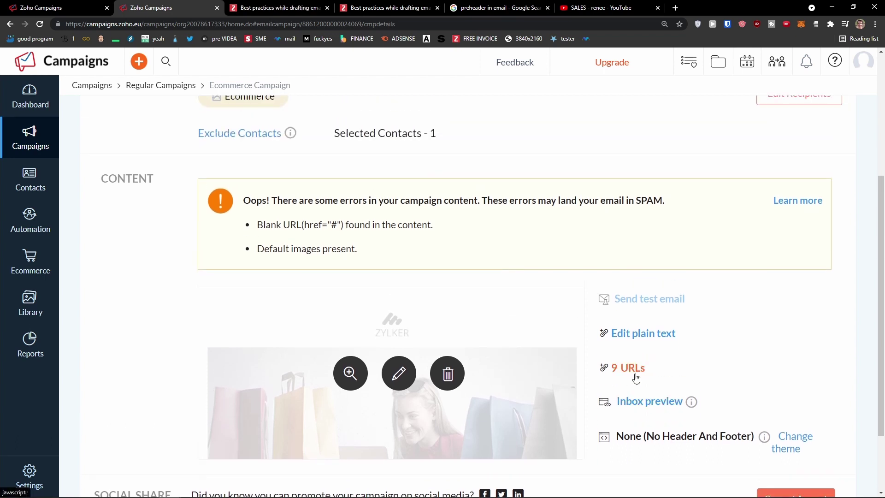
click(394, 379)
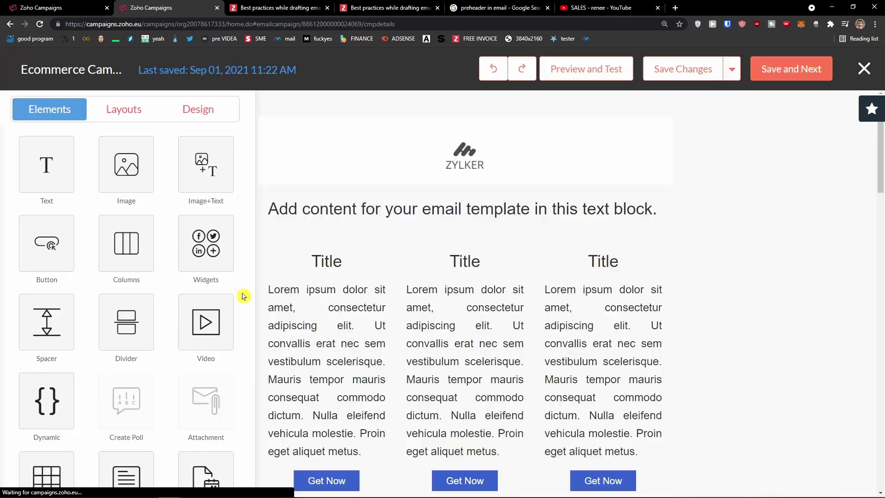
Delete the video block below the Grab Coupon button
scroll(366, 319, down, 4)
scroll(366, 320, down, 20)
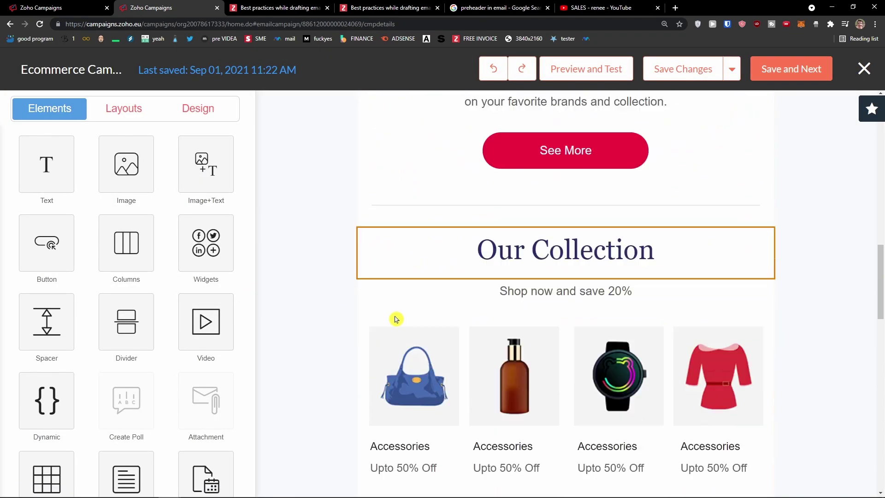
scroll(464, 282, down, 7)
click(523, 358)
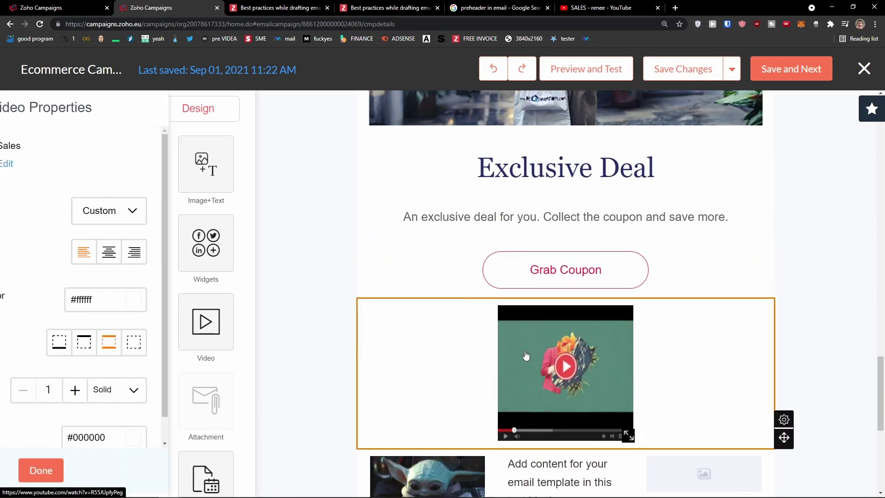
click(138, 469)
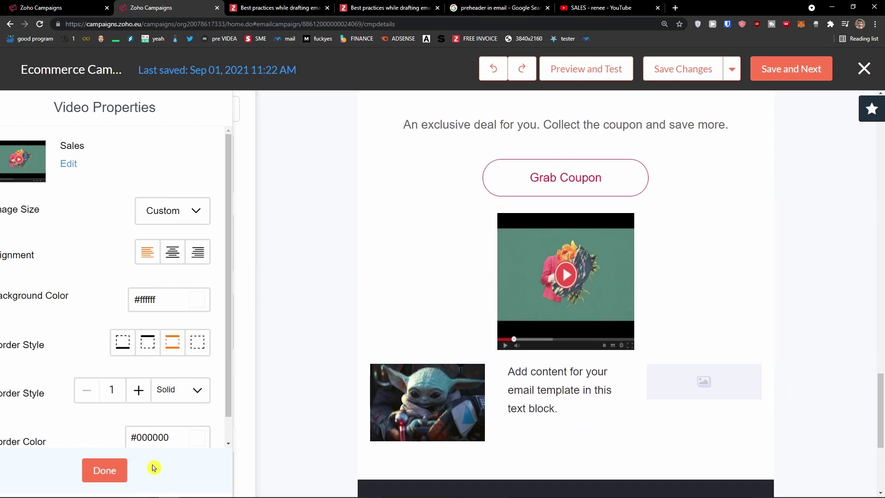
click(703, 304)
click(783, 364)
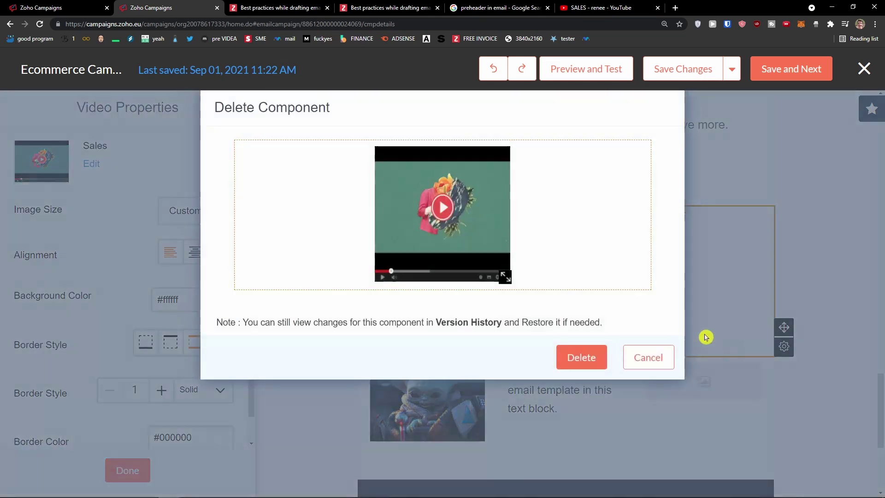
click(578, 357)
Delete the first three-column block from the email
click(622, 270)
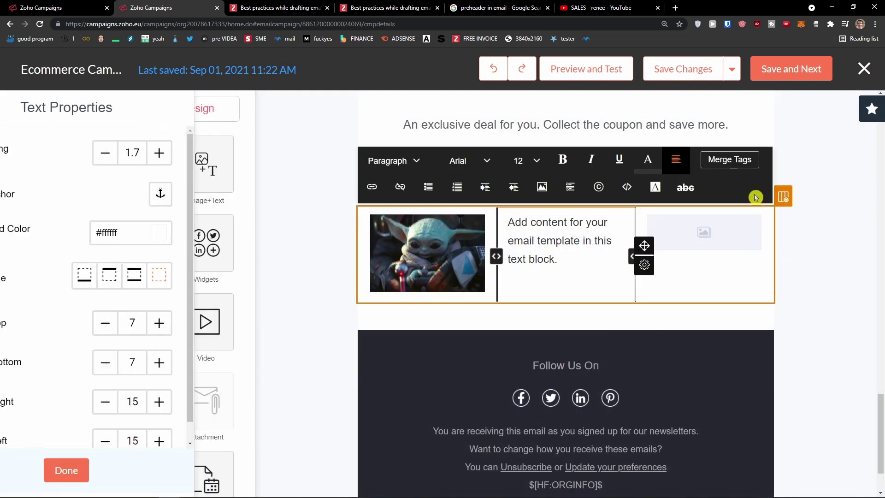
click(751, 276)
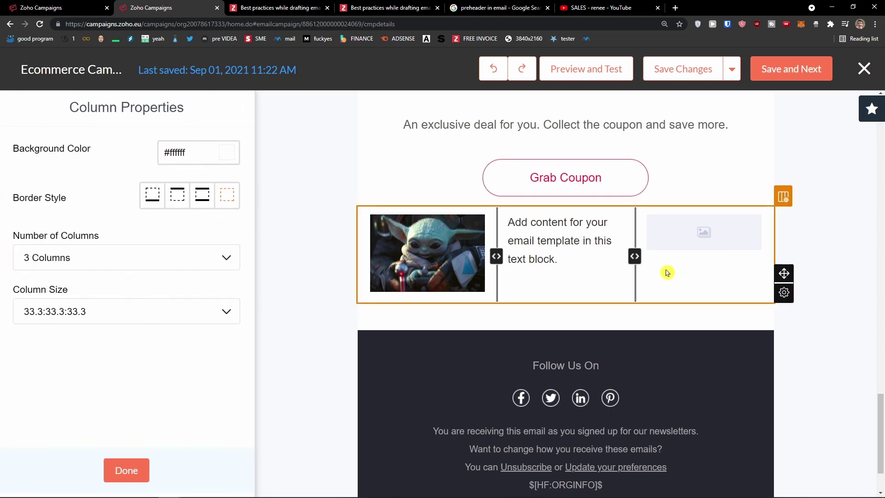
mouse_move(783, 295)
click(784, 330)
click(576, 301)
scroll(323, 346, up, 5)
scroll(320, 346, up, 3)
click(131, 470)
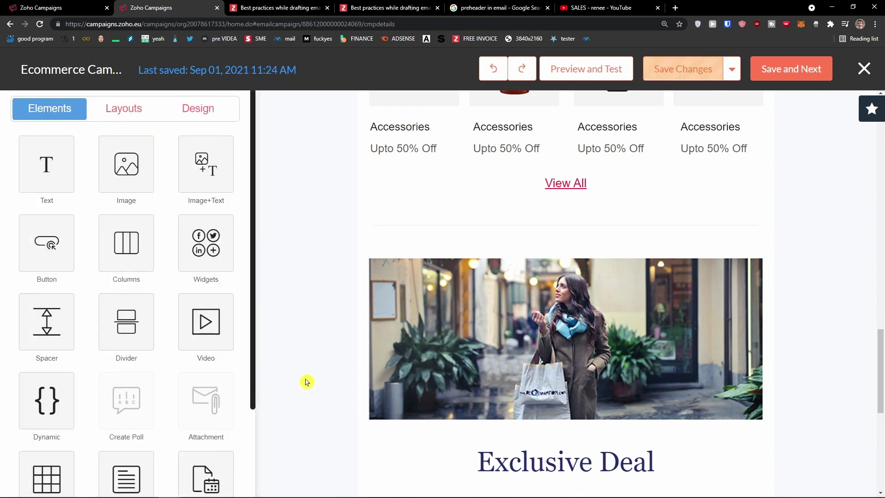
scroll(322, 378, down, 6)
scroll(519, 403, up, 2)
scroll(475, 198, up, 20)
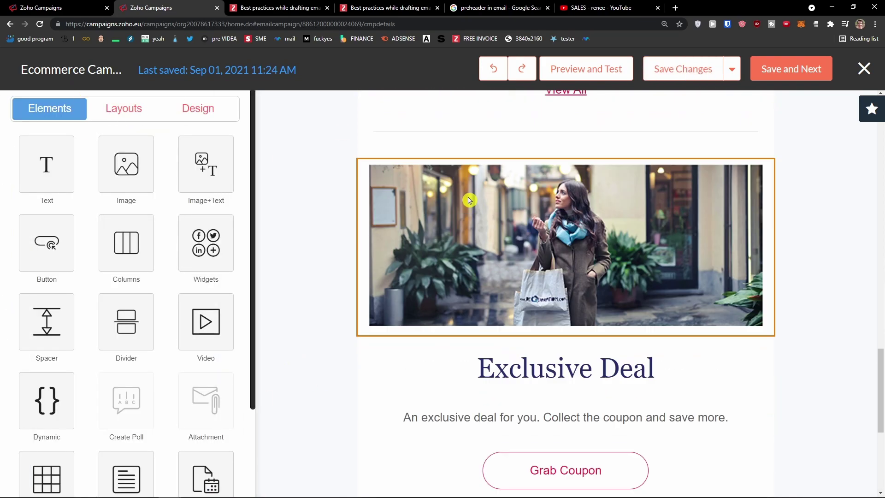
scroll(399, 275, up, 2)
Delete the remaining three-column Title block and save the content
click(454, 322)
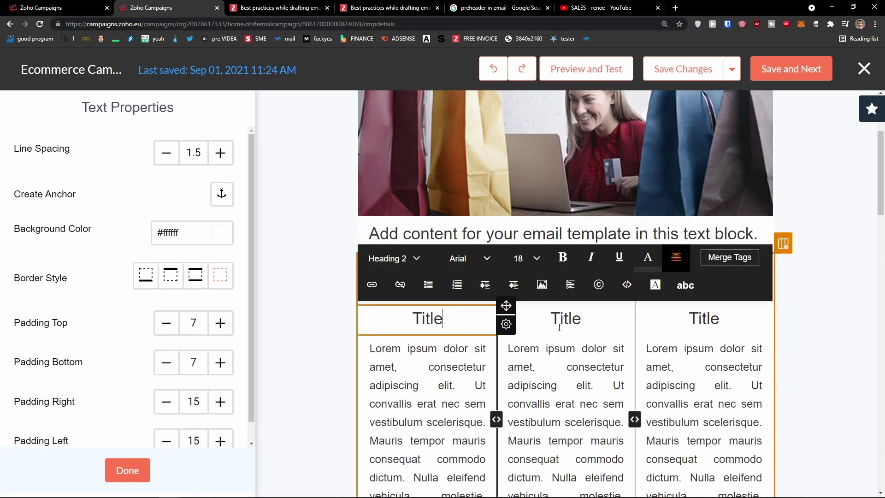
click(783, 243)
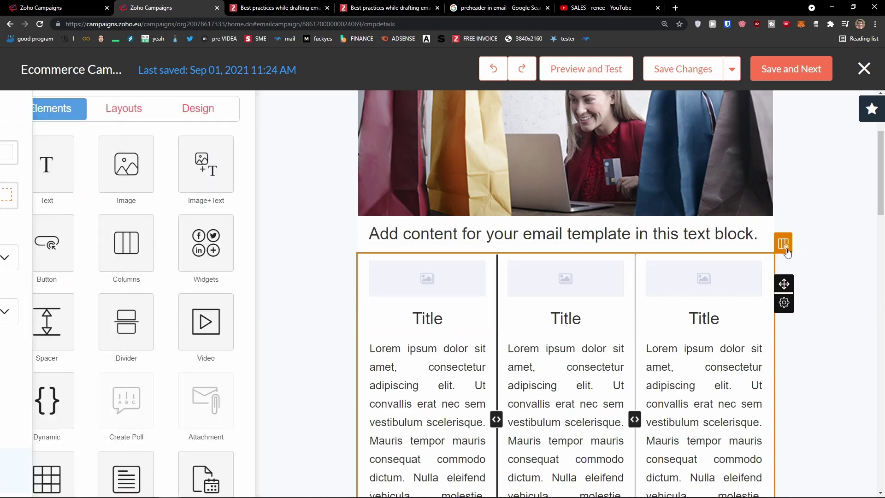
mouse_move(784, 303)
click(786, 340)
click(579, 415)
click(782, 74)
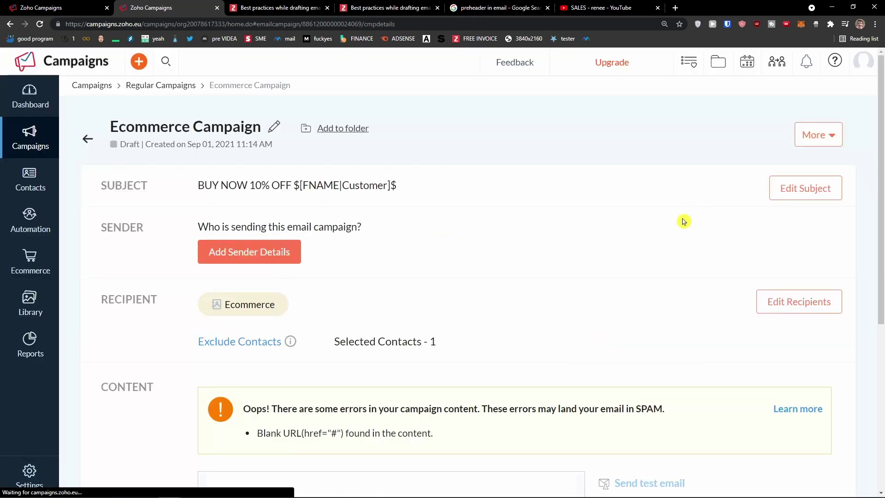
scroll(683, 221, down, 5)
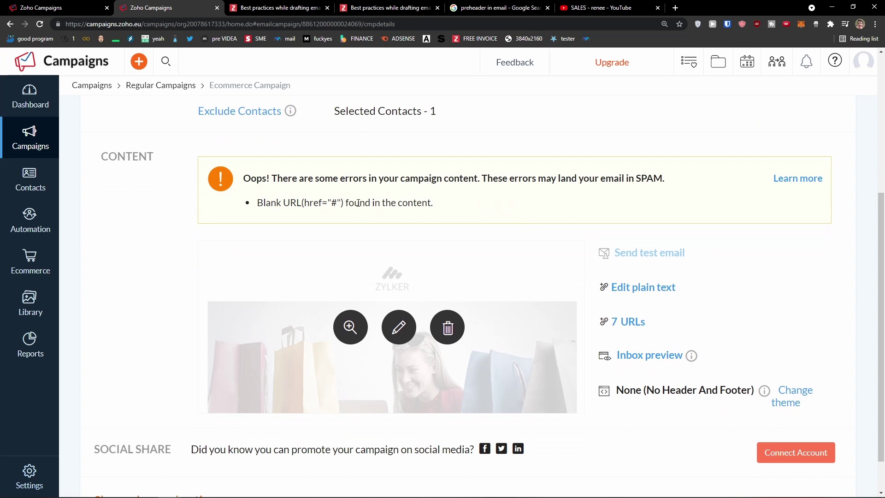
scroll(431, 218, down, 1)
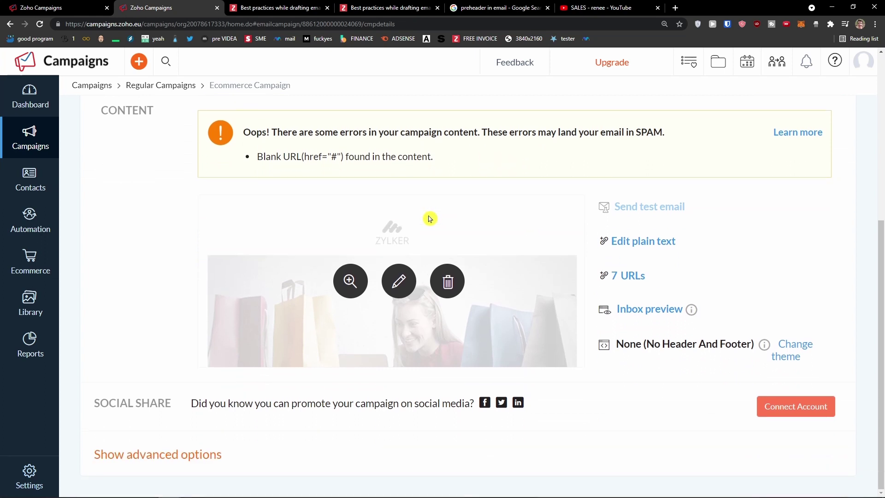
click(637, 275)
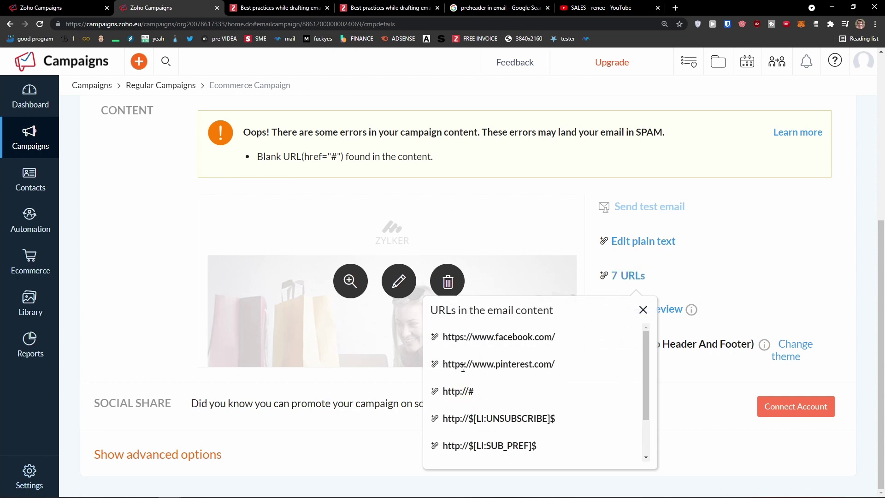
scroll(463, 367, down, 2)
drag(488, 344, 420, 339)
click(645, 310)
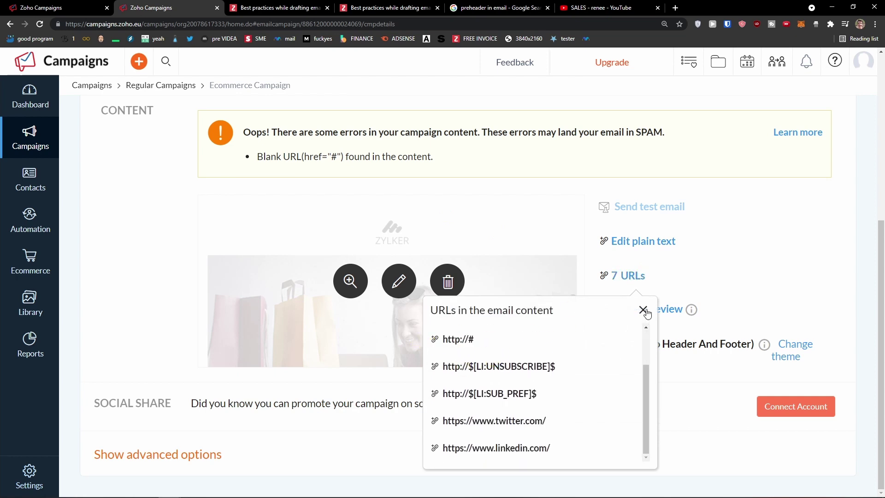
click(396, 289)
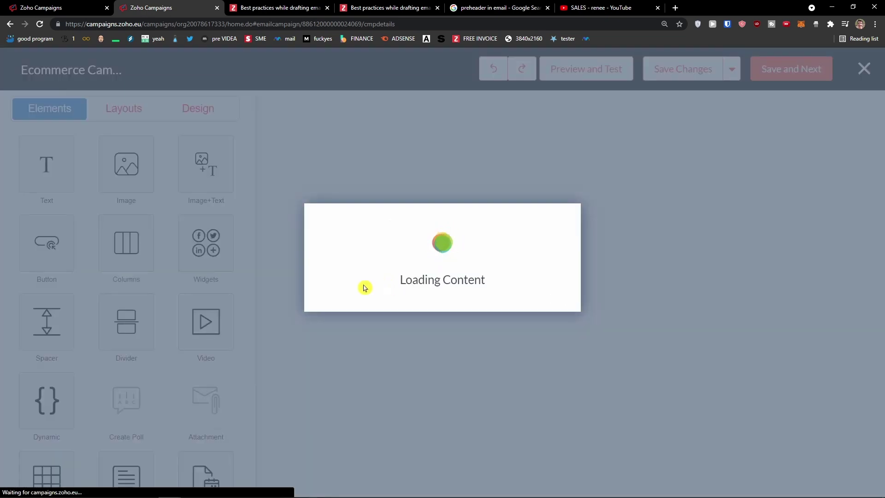
Delete the placeholder text block under the banner image
scroll(490, 306, down, 10)
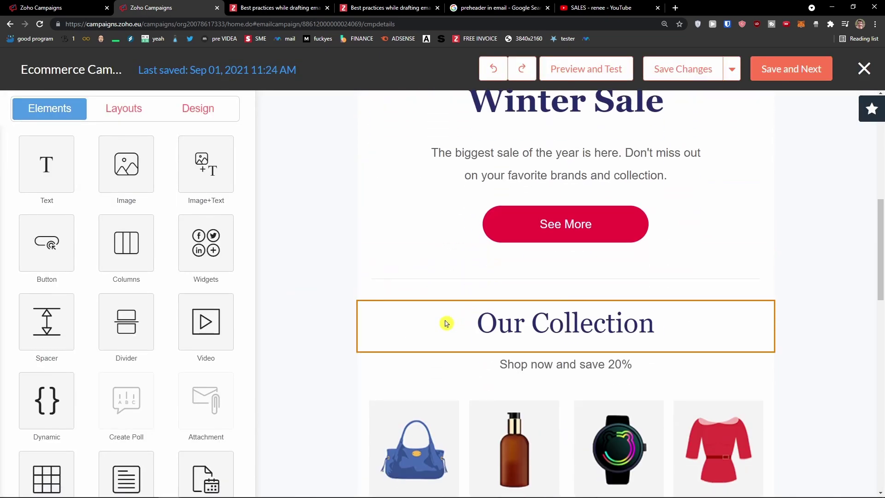
scroll(449, 322, down, 15)
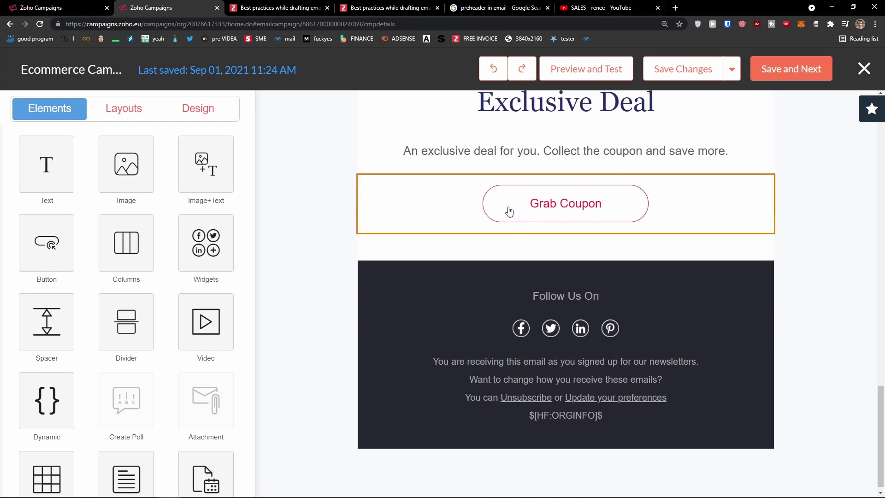
scroll(513, 210, up, 15)
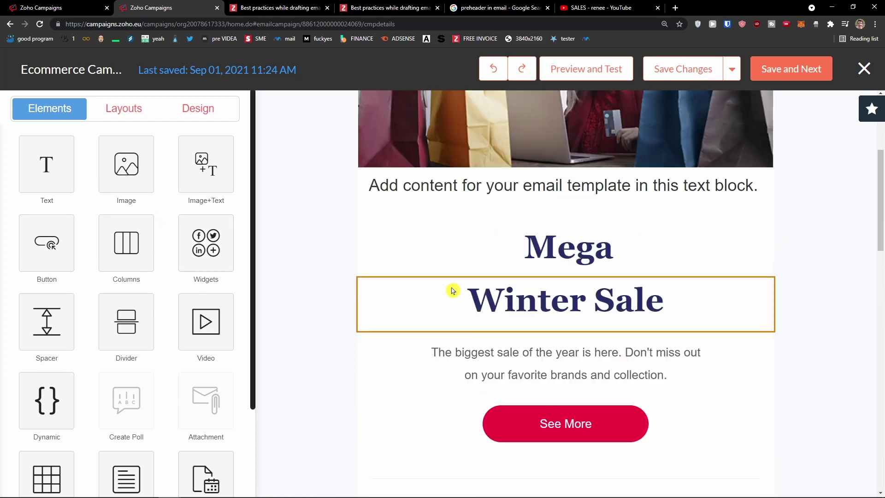
scroll(451, 290, up, 6)
click(389, 316)
scroll(391, 317, down, 2)
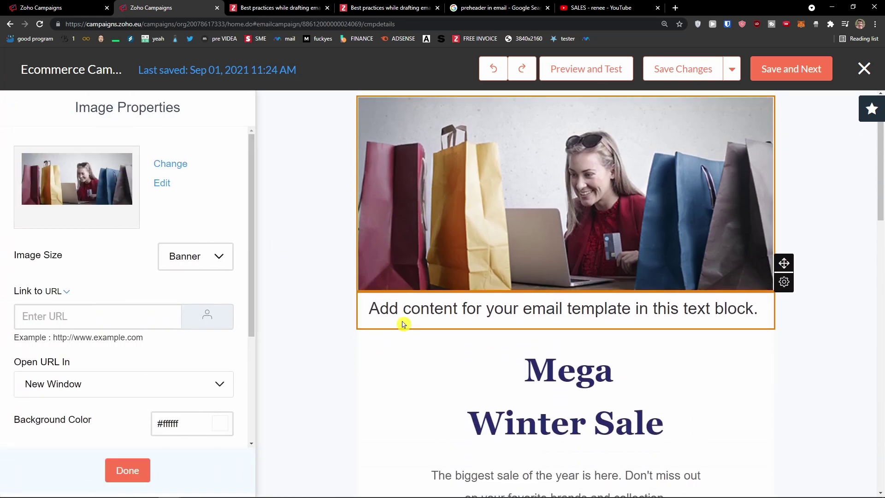
click(442, 339)
scroll(442, 323, down, 2)
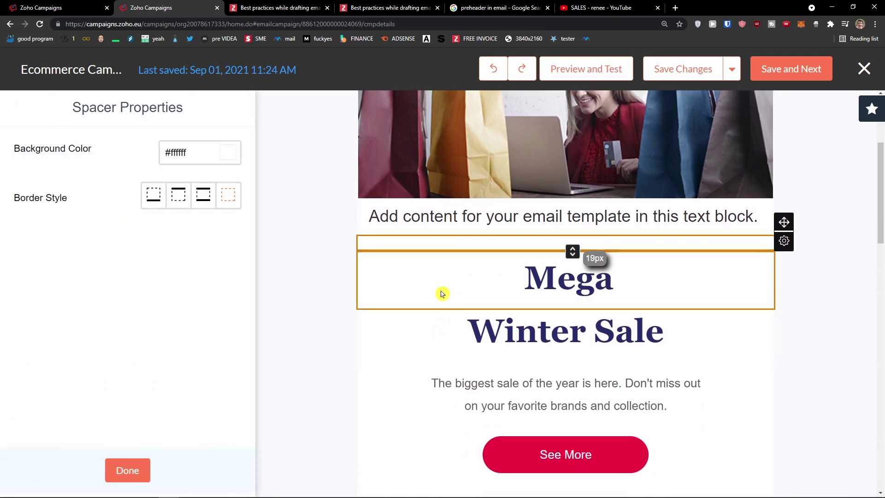
scroll(478, 239, up, 3)
click(430, 349)
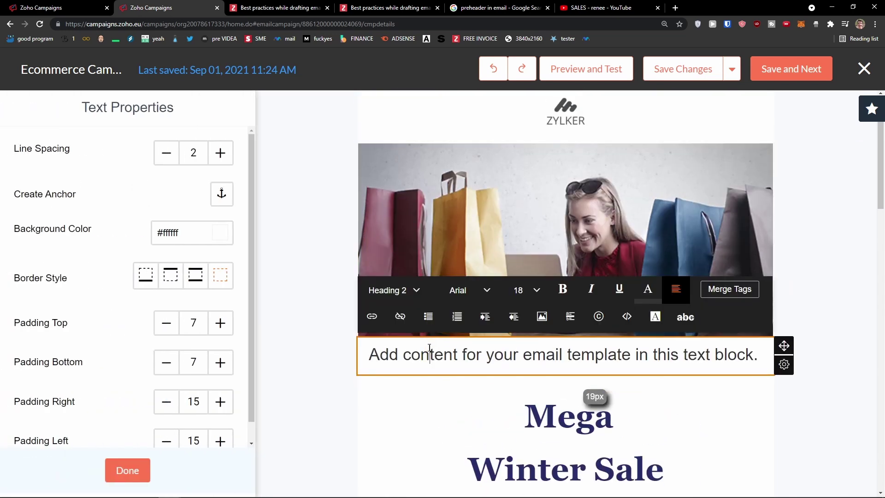
mouse_move(791, 364)
click(784, 402)
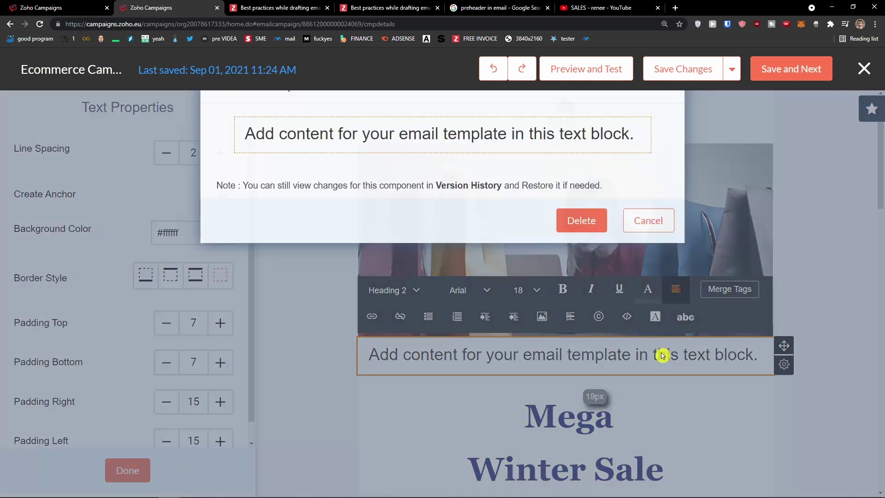
click(581, 241)
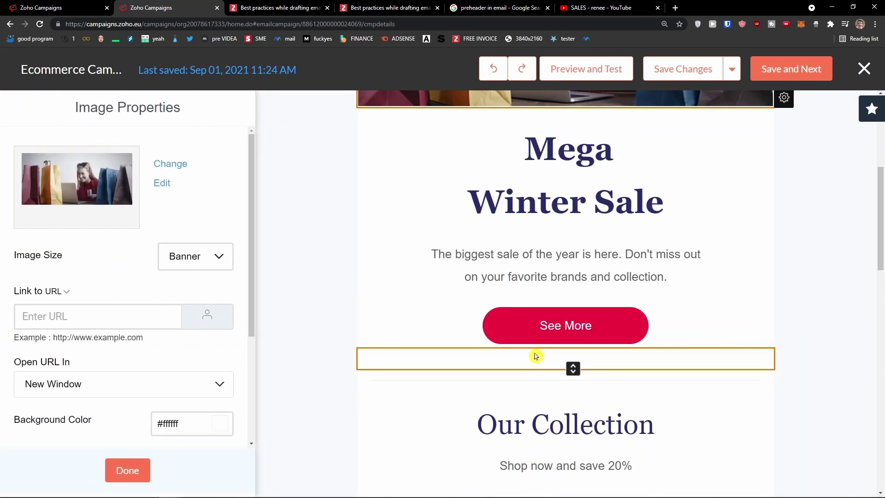
Delete the See More button block and save the edited content
click(533, 355)
click(443, 327)
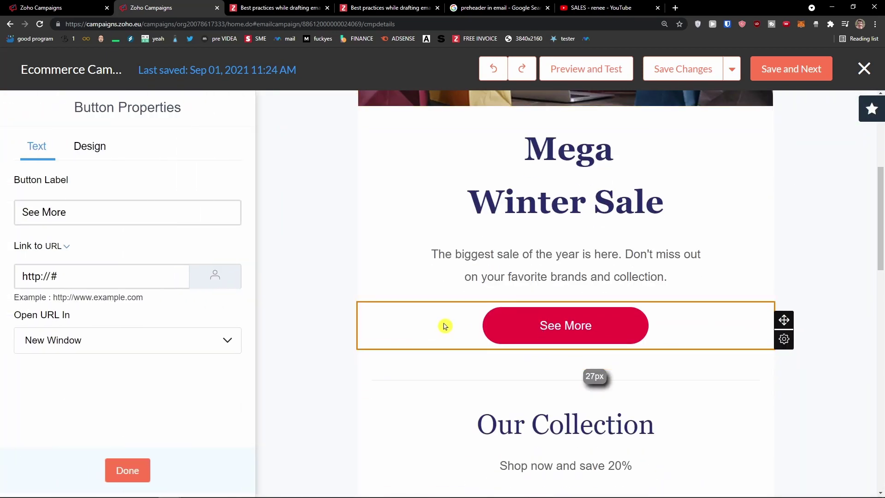
mouse_move(791, 344)
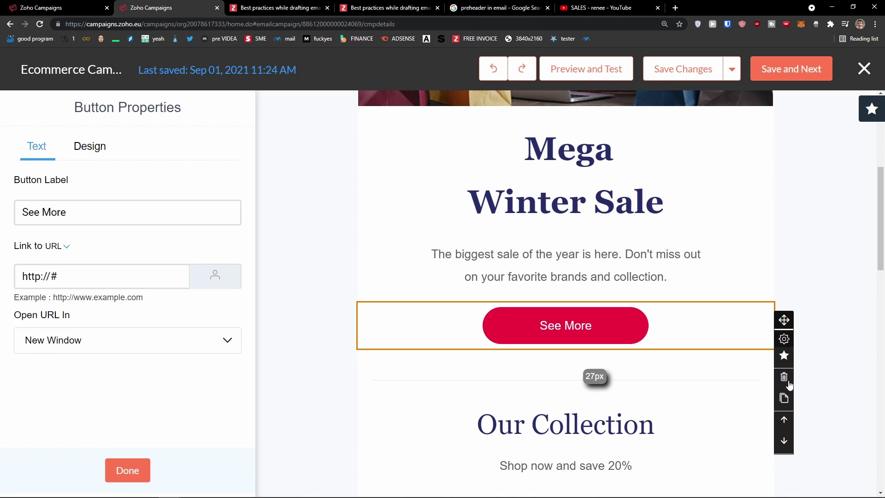
click(783, 377)
click(578, 253)
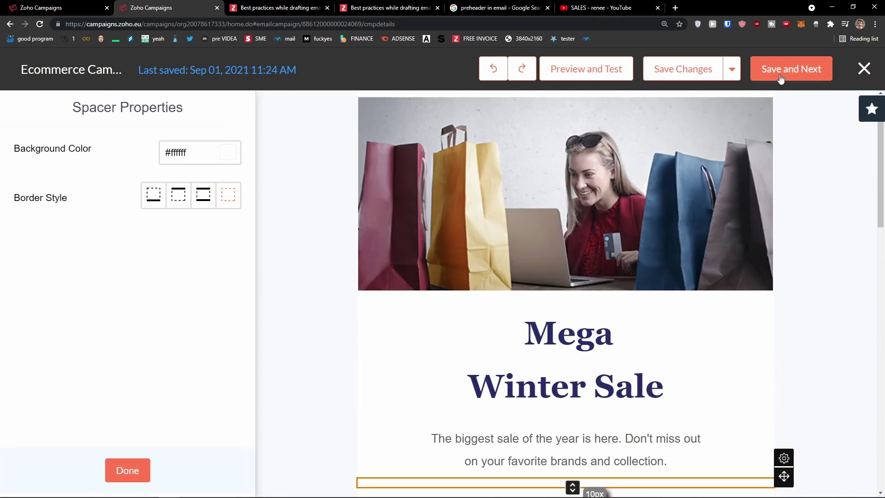
click(780, 78)
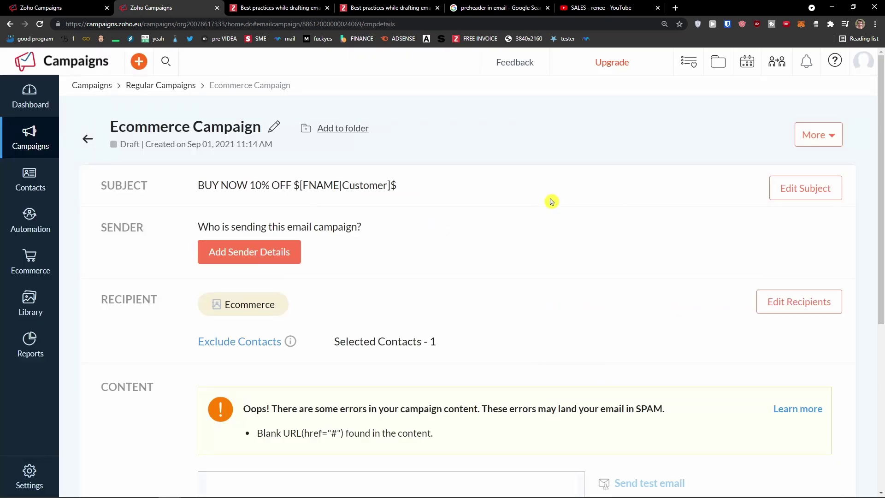
scroll(576, 239, down, 5)
click(617, 319)
scroll(499, 348, down, 1)
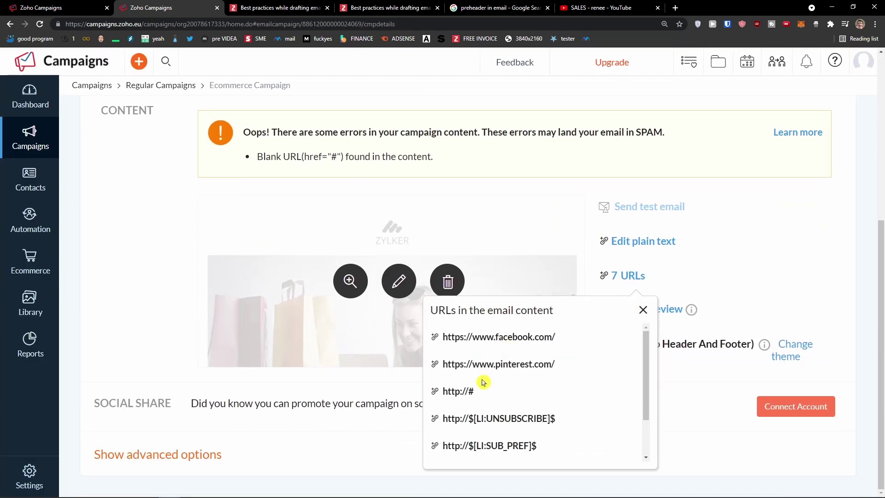
scroll(482, 382, down, 1)
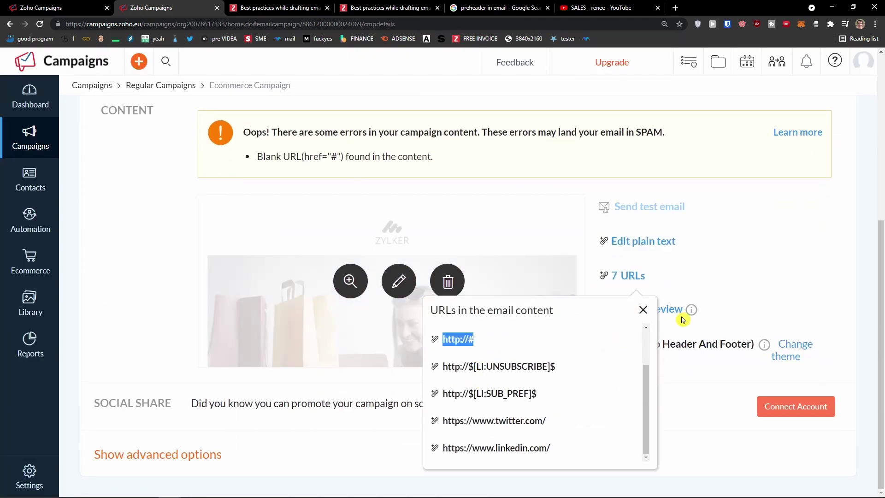
click(642, 309)
scroll(652, 402, up, 5)
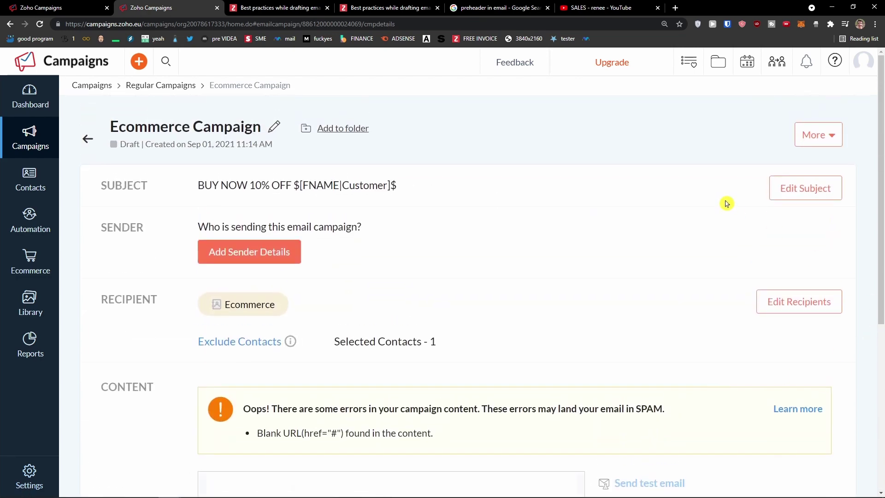
Look through the Regular, Social and Advanced Campaigns pages from the sidebar flyout
mouse_move(28, 146)
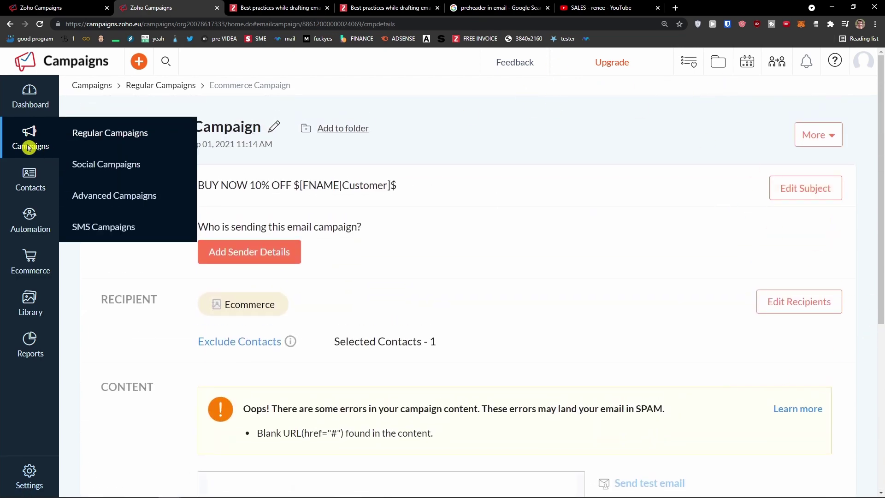
click(79, 138)
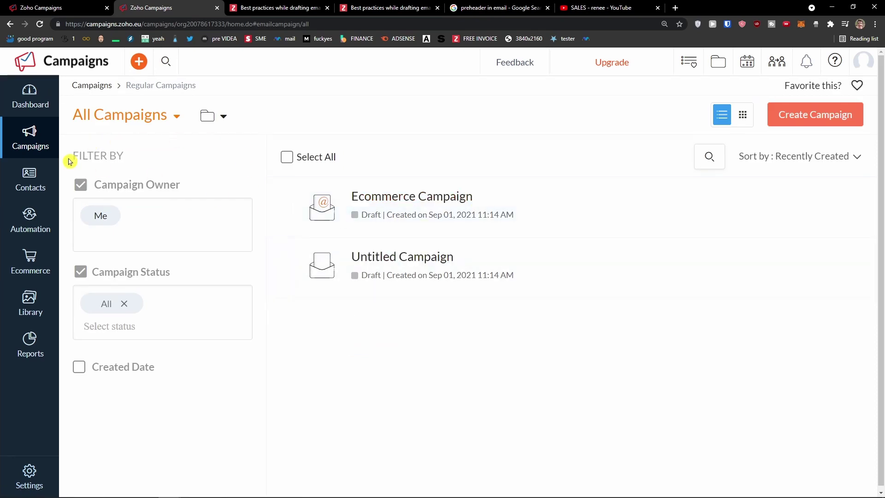
mouse_move(37, 150)
click(89, 173)
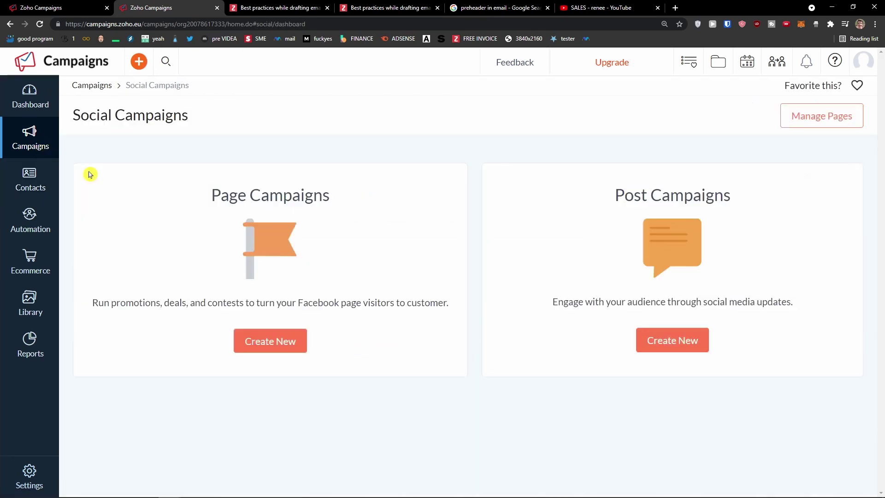
mouse_move(28, 146)
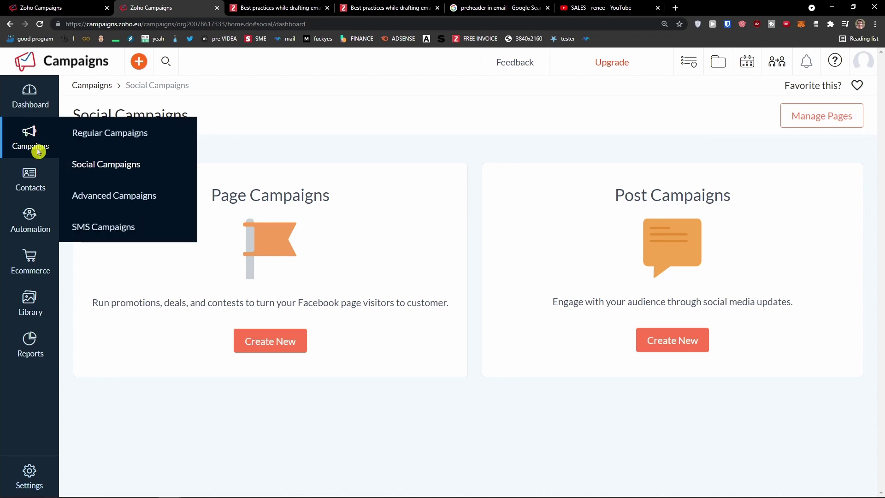
click(103, 201)
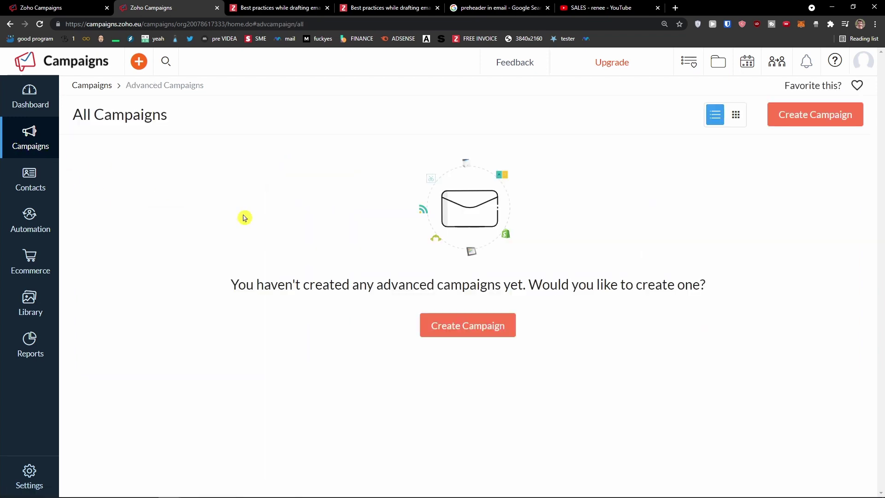
Start a new advanced campaign, look it over, then switch to SMS Campaigns
click(440, 325)
scroll(461, 327, down, 2)
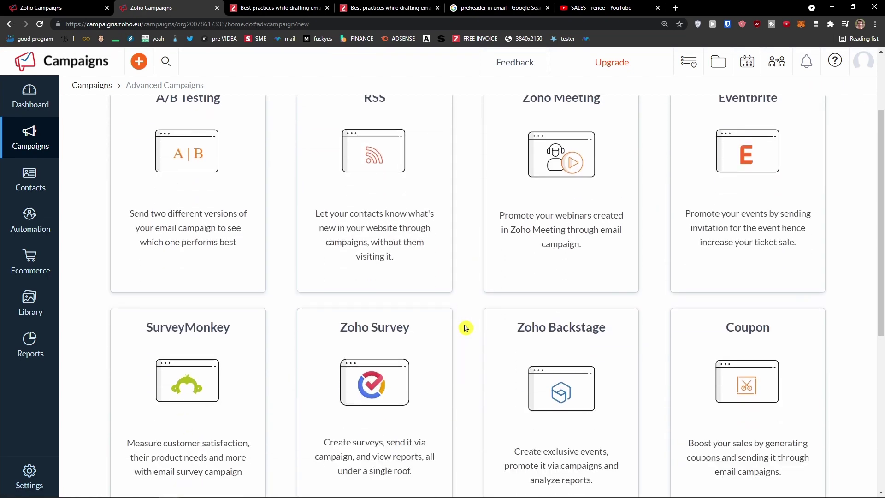
scroll(465, 327, down, 4)
scroll(424, 193, up, 6)
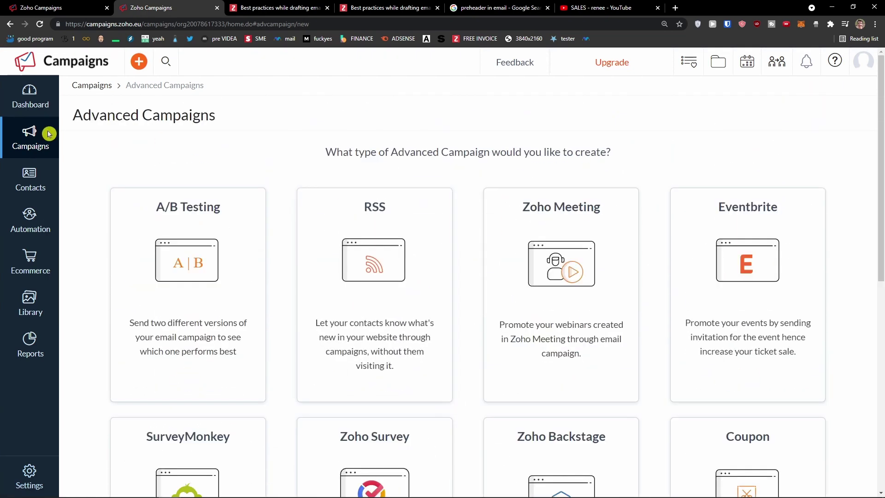
mouse_move(49, 133)
click(118, 226)
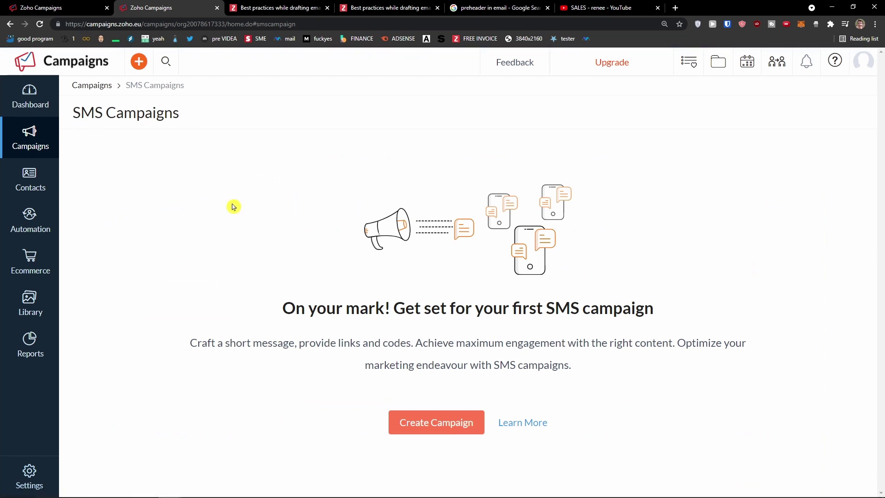
Return to Regular Campaigns to list Ecommerce Campaign and Untitled Campaign as drafts
mouse_move(21, 138)
click(36, 147)
click(86, 135)
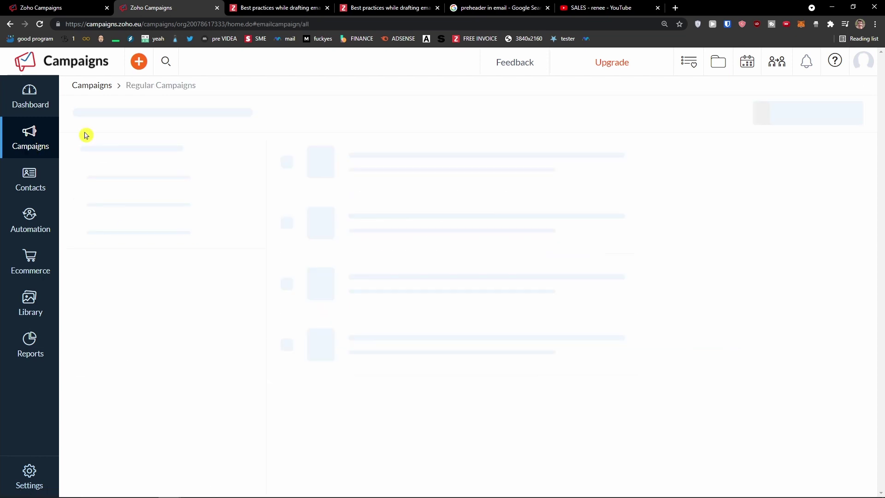
click(41, 142)
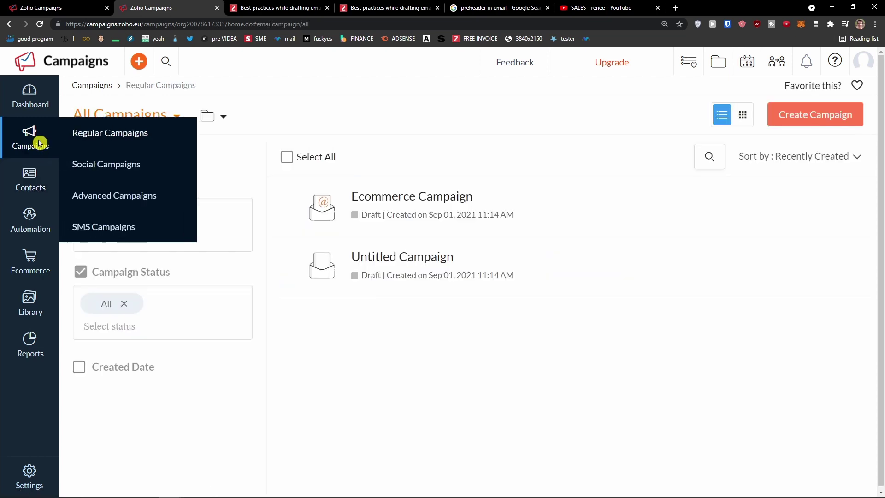
mouse_move(33, 220)
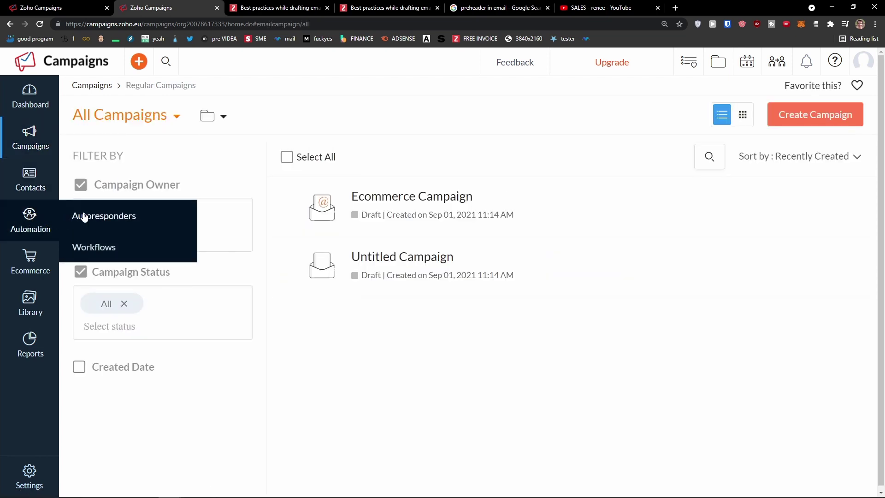
click(288, 492)
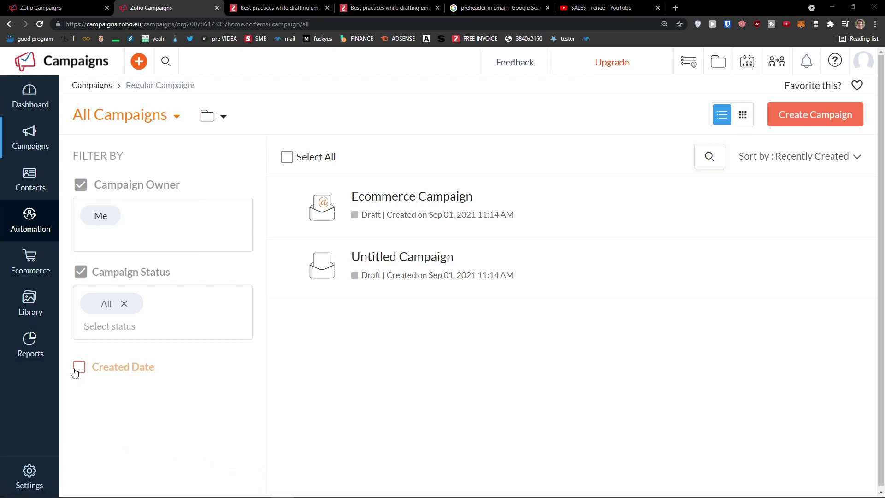
mouse_move(15, 179)
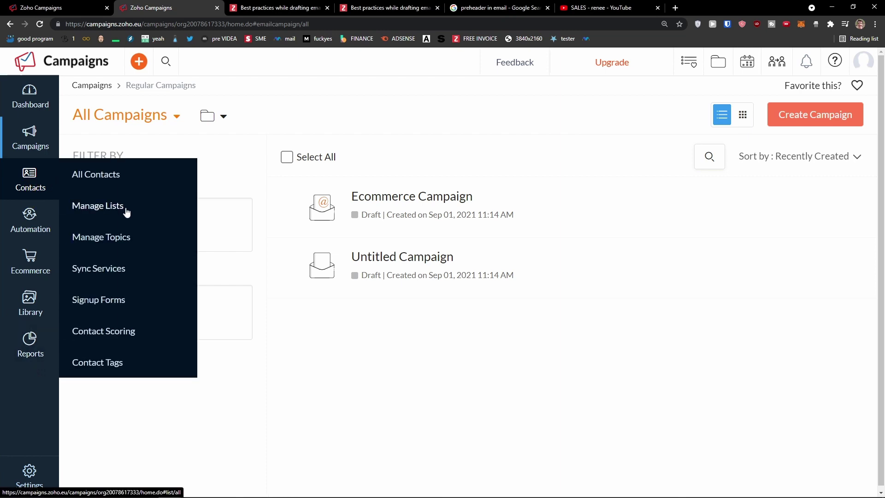
Open the Ecommerce list's segments and start a new segment with its name field ready
click(126, 207)
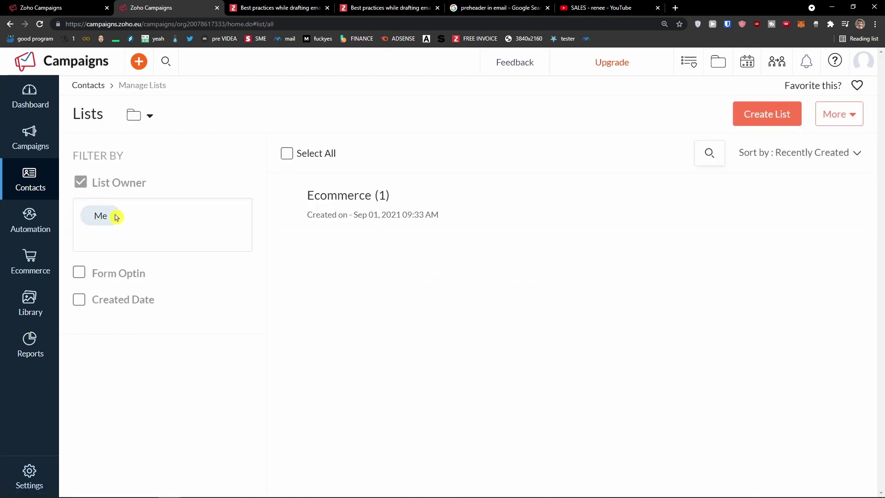
click(842, 122)
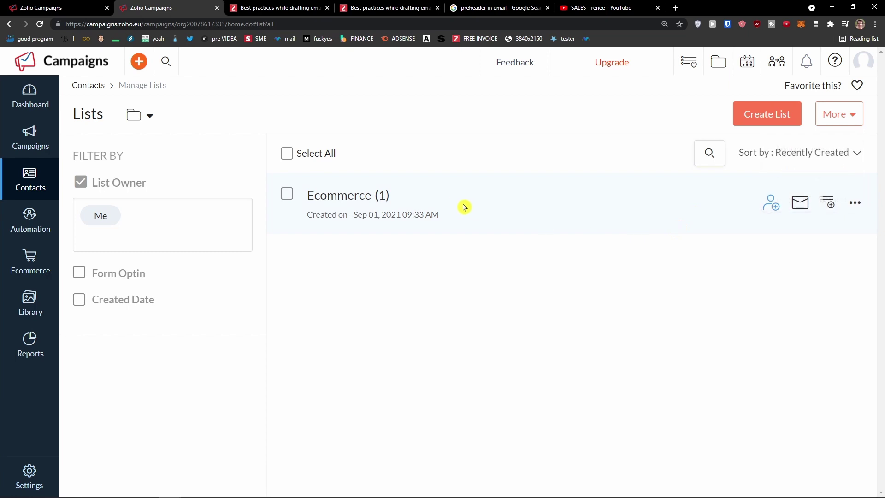
click(442, 216)
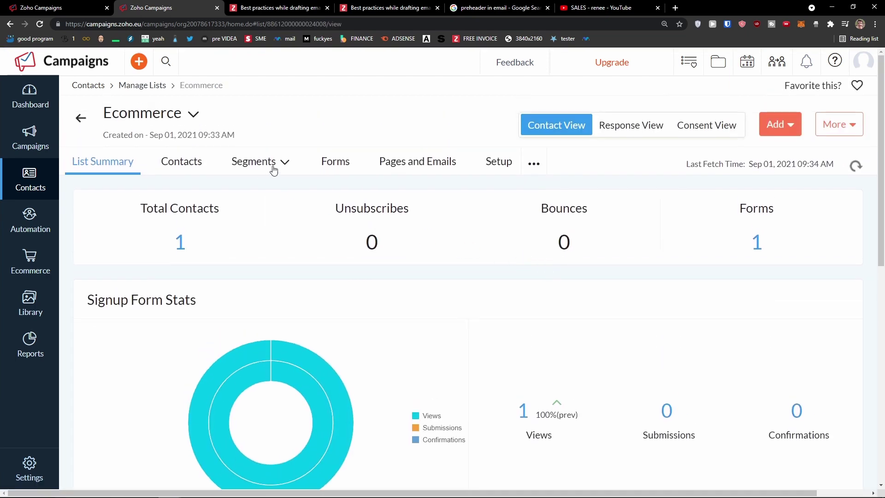
click(274, 170)
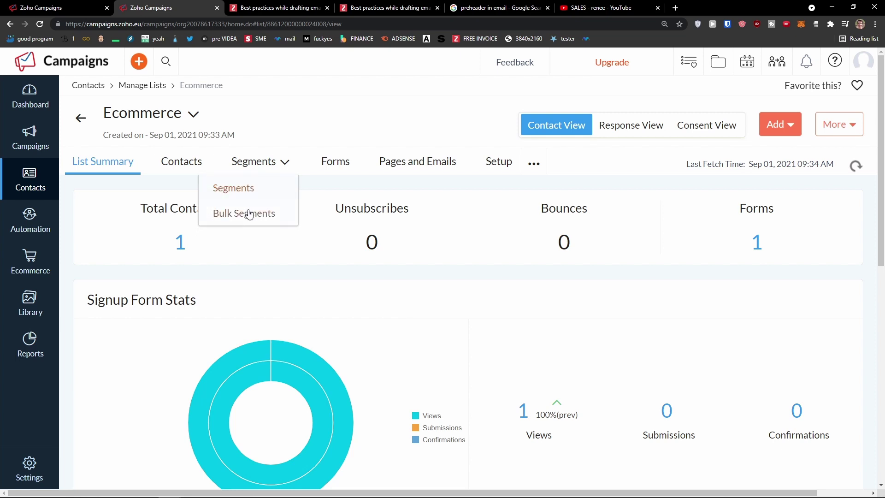
click(252, 194)
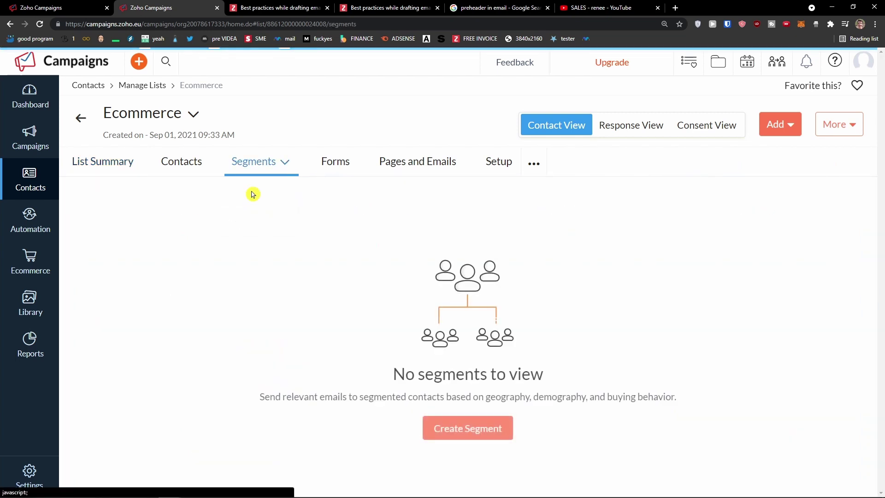
click(493, 435)
click(214, 178)
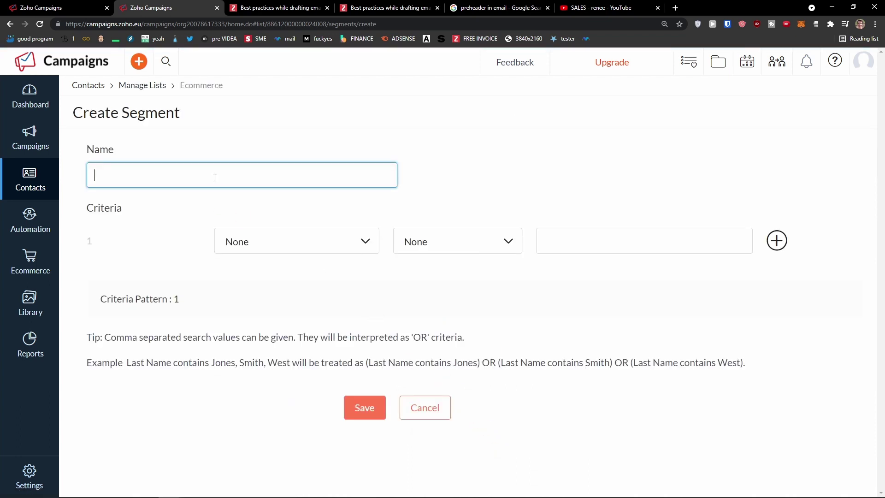
Name the segment 'First Name Marcus' and make the first criterion check First Name
text(Europe)
key(BackSpace)
key(BackSpace)
key(BackSpace)
key(BackSpace)
key(BackSpace)
text(First Name Marcus)
click(278, 249)
scroll(301, 323, down, 1)
scroll(298, 331, up, 1)
scroll(293, 334, down, 5)
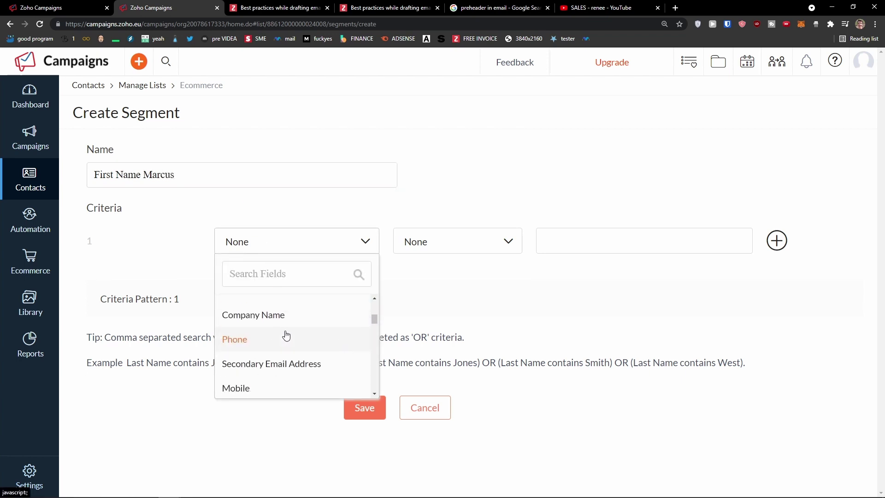
scroll(275, 331, down, 1)
scroll(271, 331, down, 1)
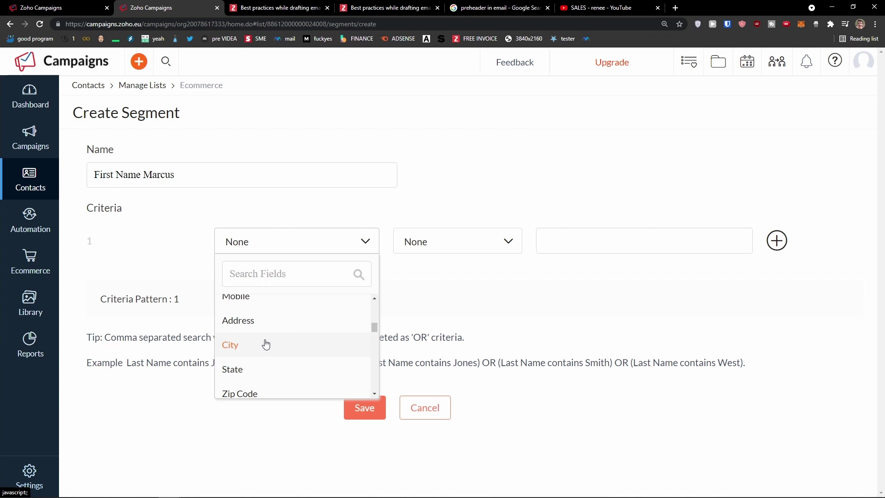
scroll(272, 342, down, 4)
scroll(288, 336, down, 1)
scroll(281, 330, down, 2)
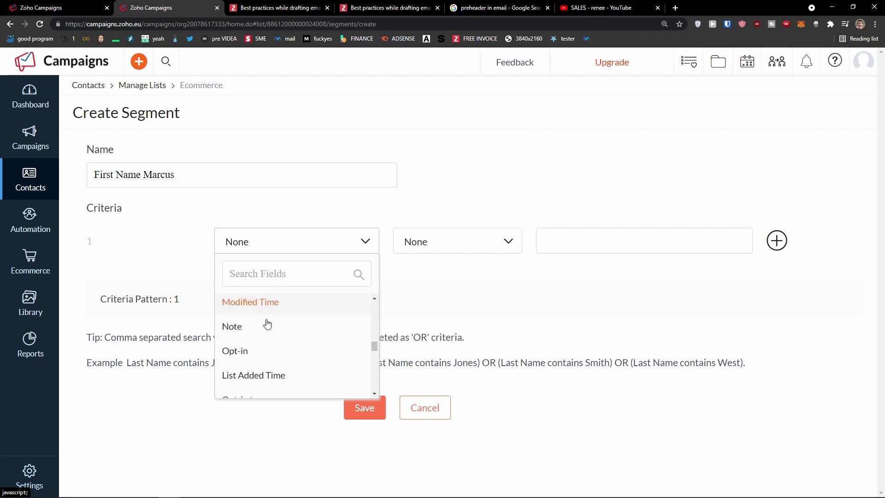
scroll(263, 337, up, 1)
scroll(261, 337, down, 5)
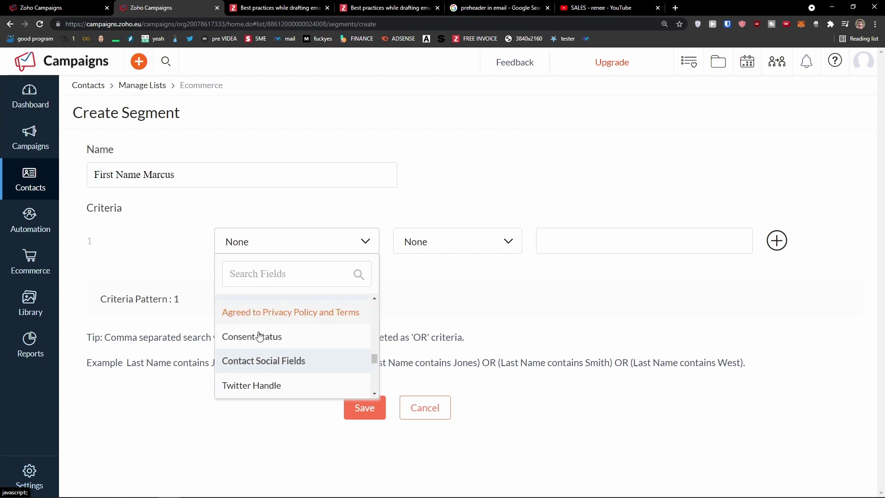
scroll(278, 335, down, 3)
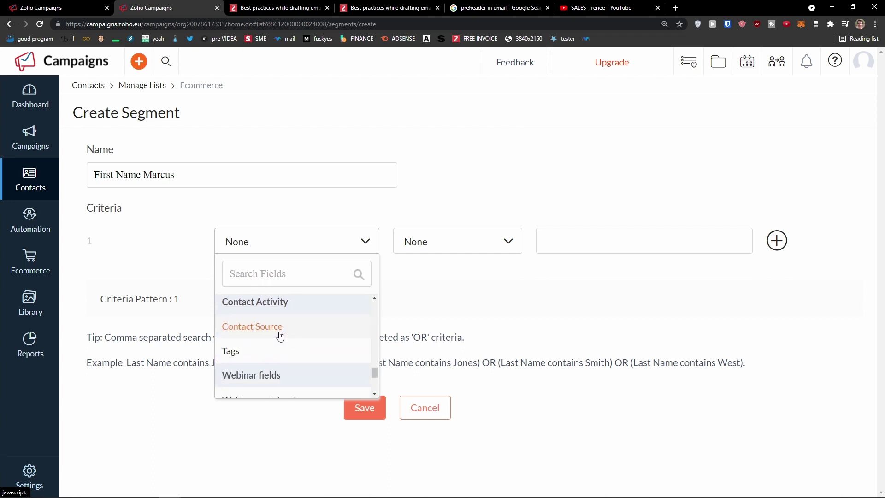
scroll(291, 341, up, 4)
scroll(291, 341, up, 8)
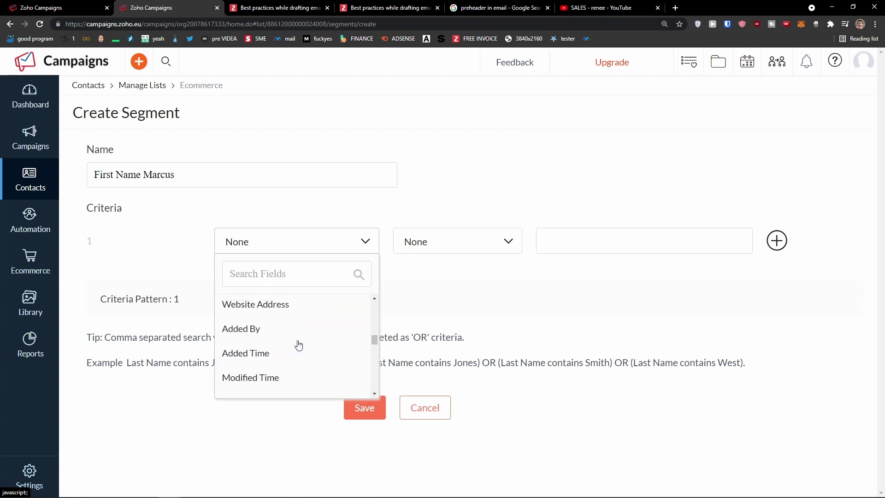
scroll(286, 336, up, 2)
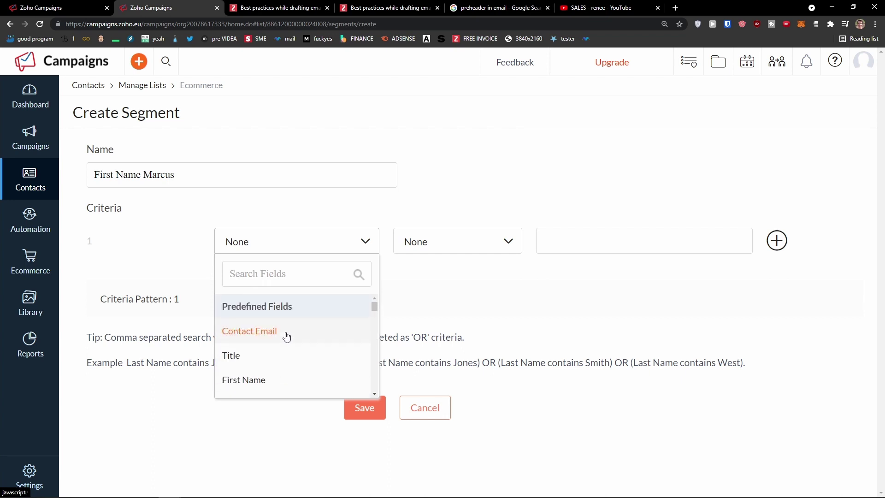
click(300, 381)
Set the criterion operator to 'is' with the value Marcus
click(438, 244)
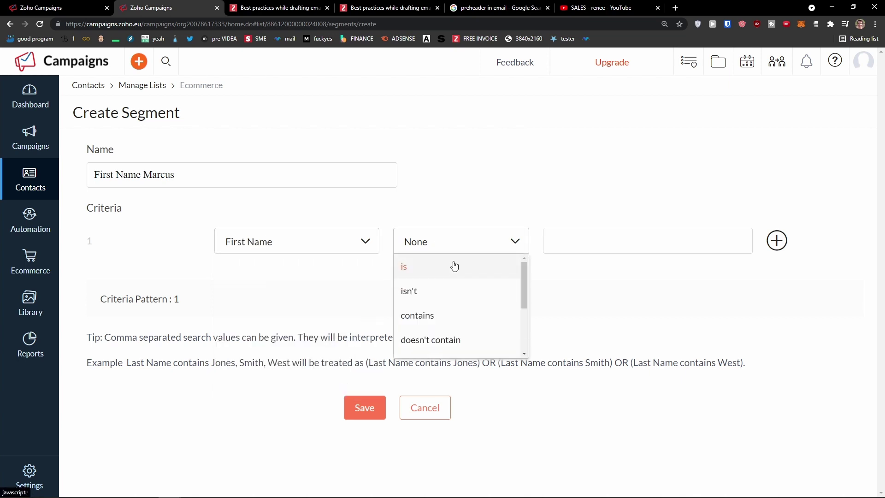
scroll(450, 276, down, 1)
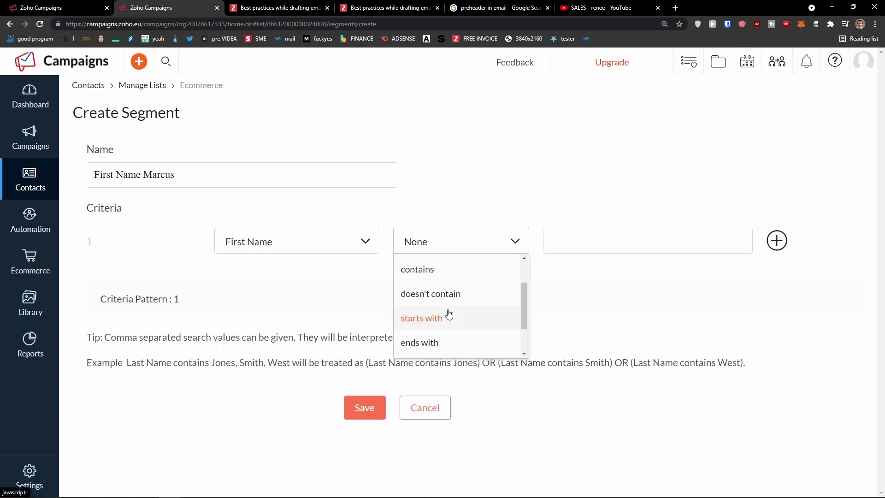
scroll(452, 342, up, 1)
click(440, 266)
click(590, 232)
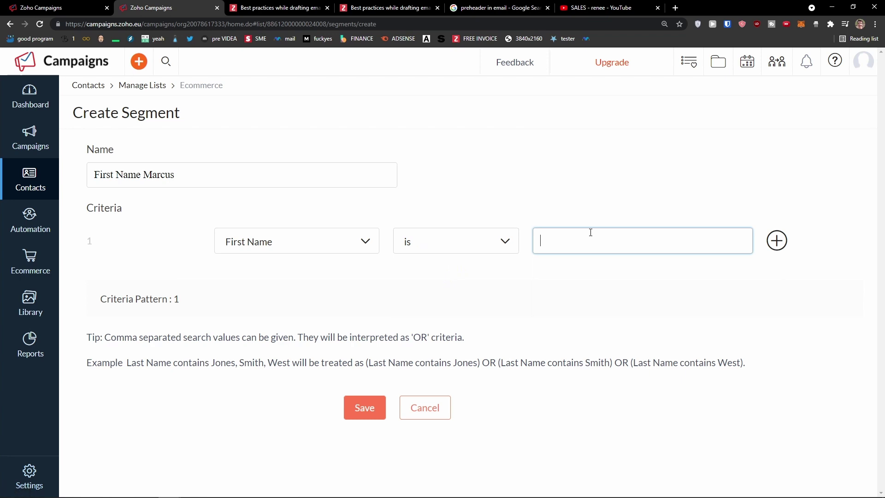
text(Marcus)
click(609, 288)
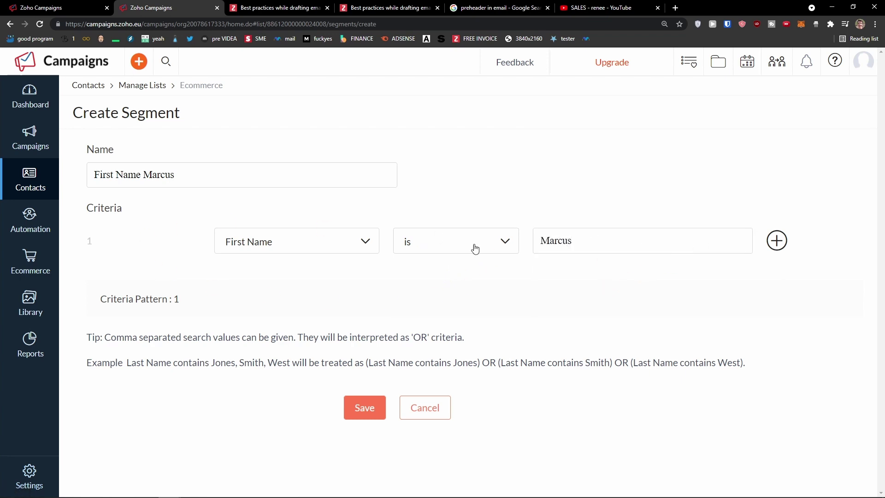
Remove the extra criteria row and save the segment
click(779, 243)
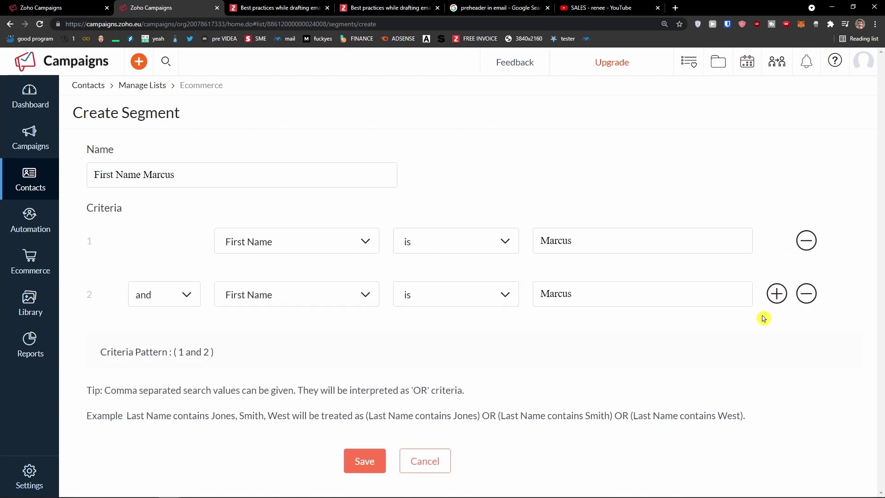
click(799, 301)
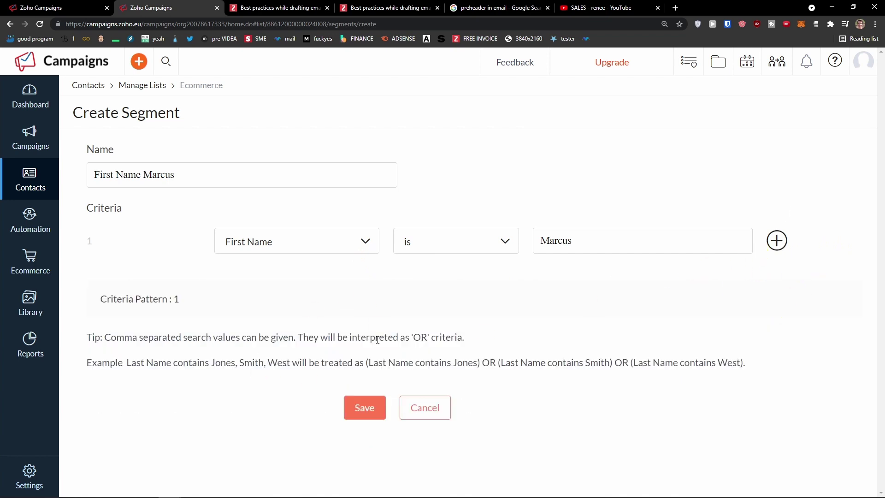
click(366, 406)
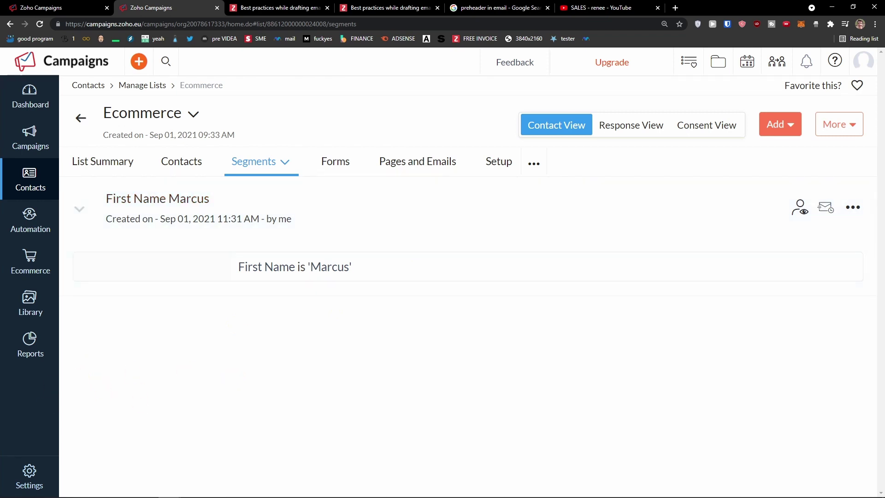
Browse the Ecommerce list's pages, emails and signup forms, then reveal its remaining sections
click(407, 164)
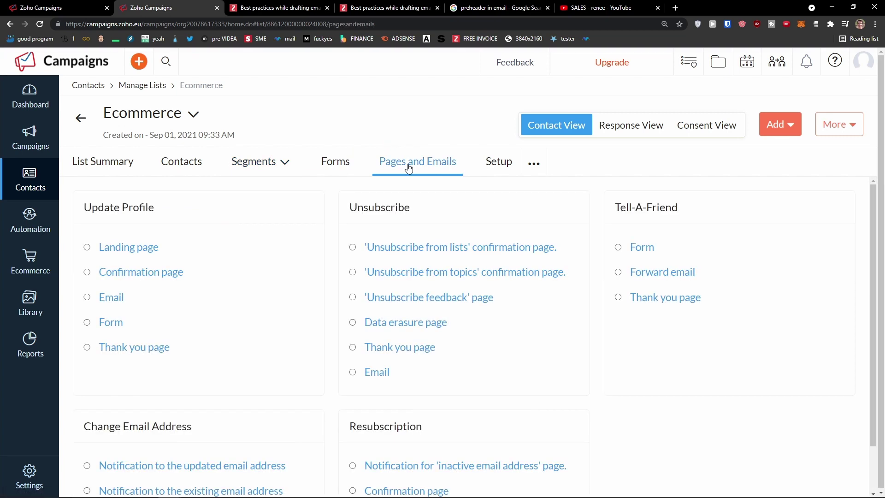
scroll(312, 241, down, 2)
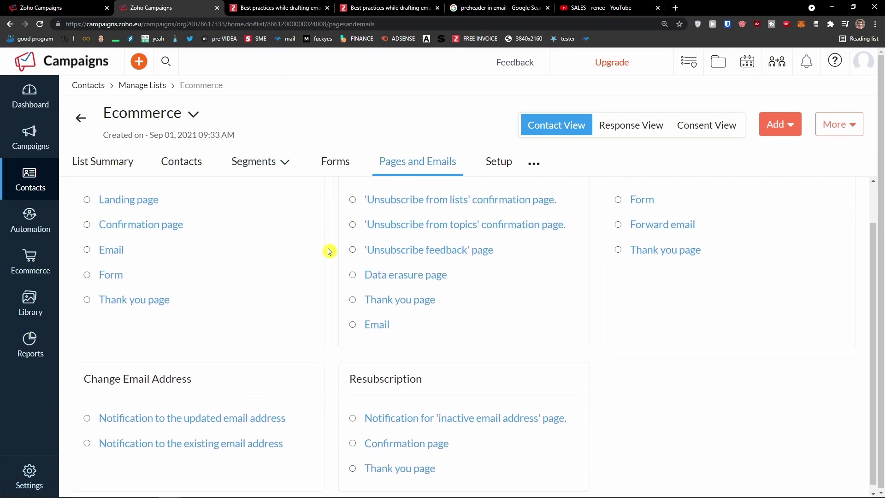
scroll(330, 251, up, 2)
click(335, 167)
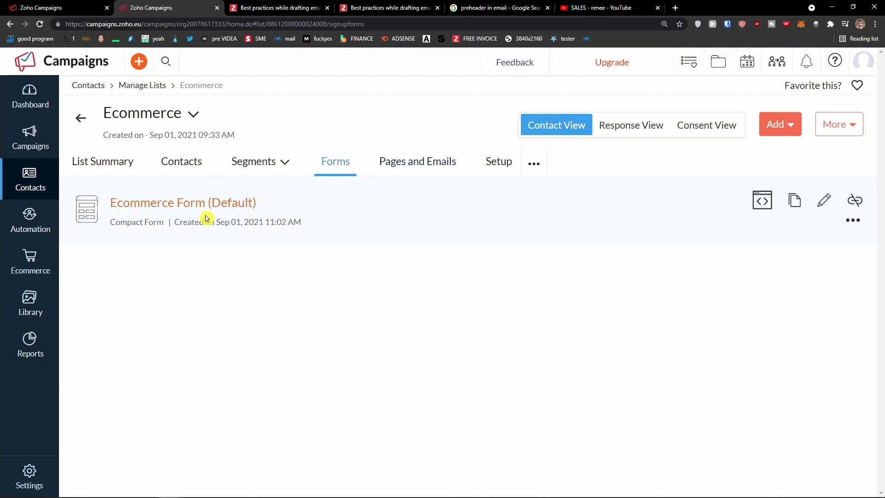
click(533, 164)
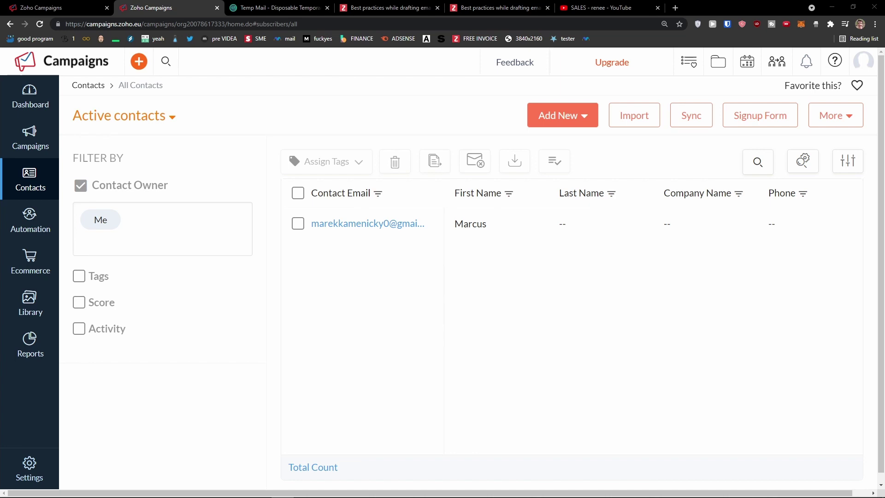
Go to Autoresponders, start a new one, and browse the Signup, Date-field, Smart Series and other type cards
mouse_move(29, 221)
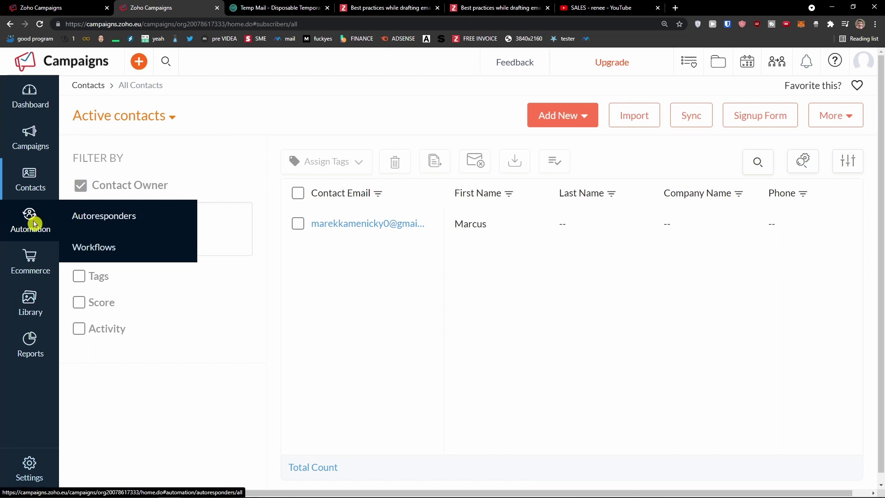
click(80, 217)
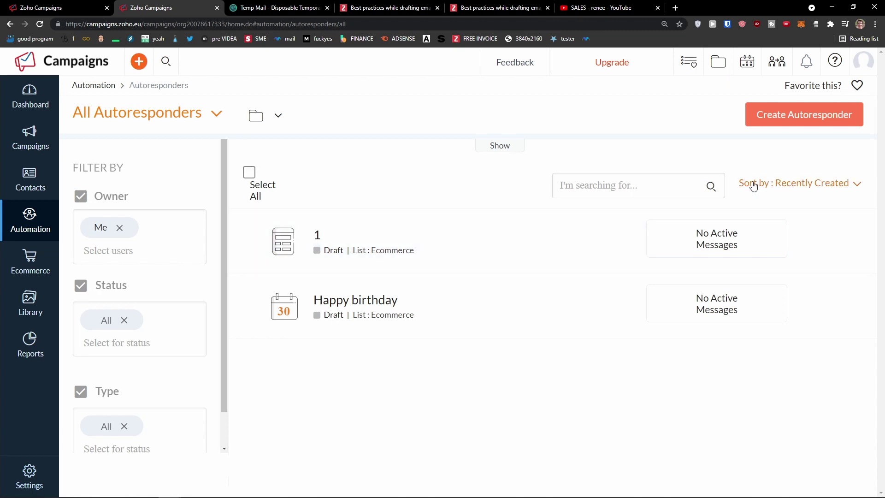
click(780, 123)
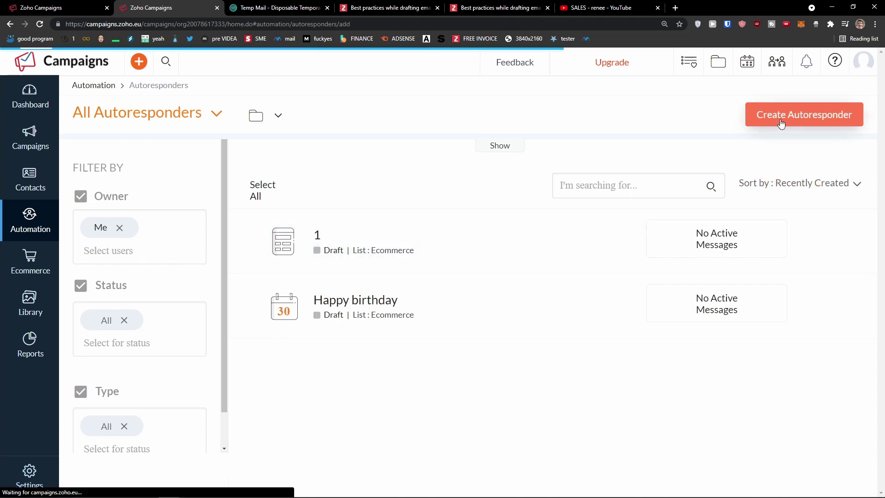
scroll(287, 183, down, 1)
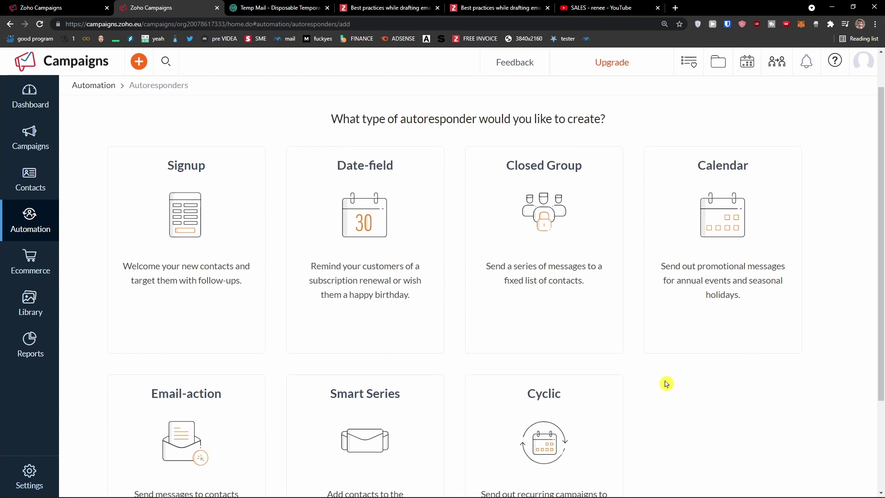
scroll(674, 382, down, 1)
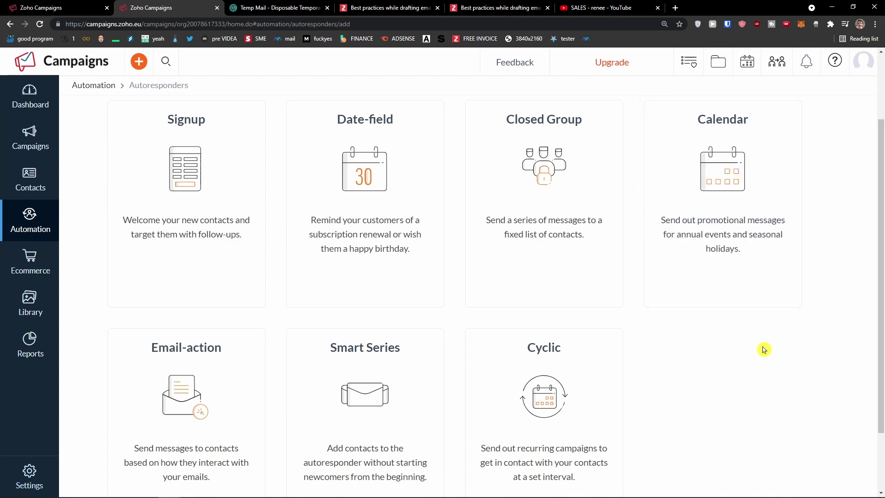
scroll(754, 364, up, 1)
mouse_move(348, 293)
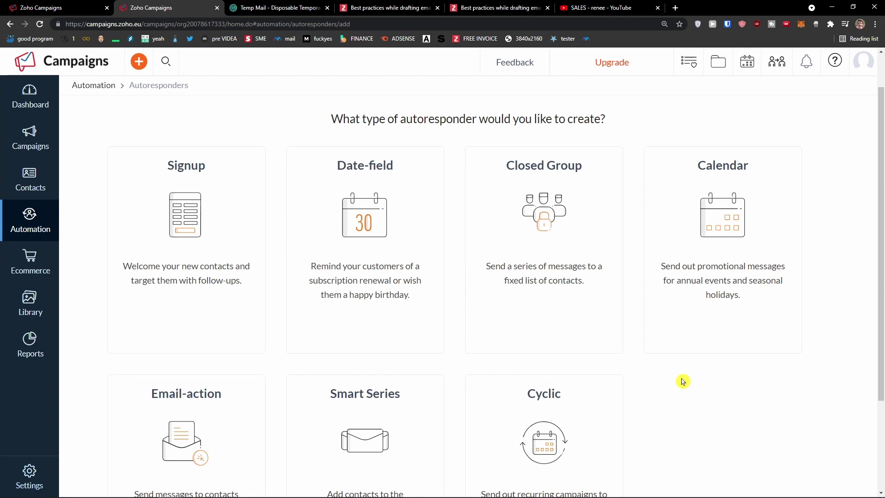
scroll(683, 381, down, 3)
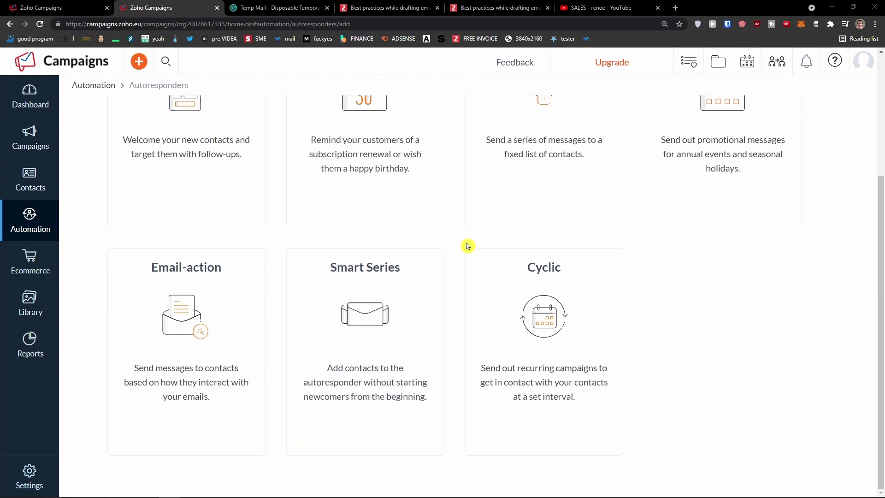
scroll(468, 245, up, 3)
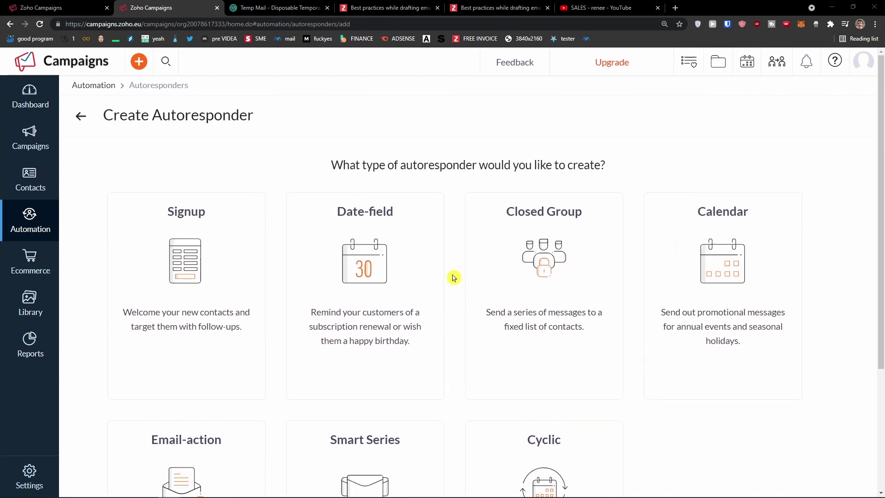
scroll(451, 276, down, 2)
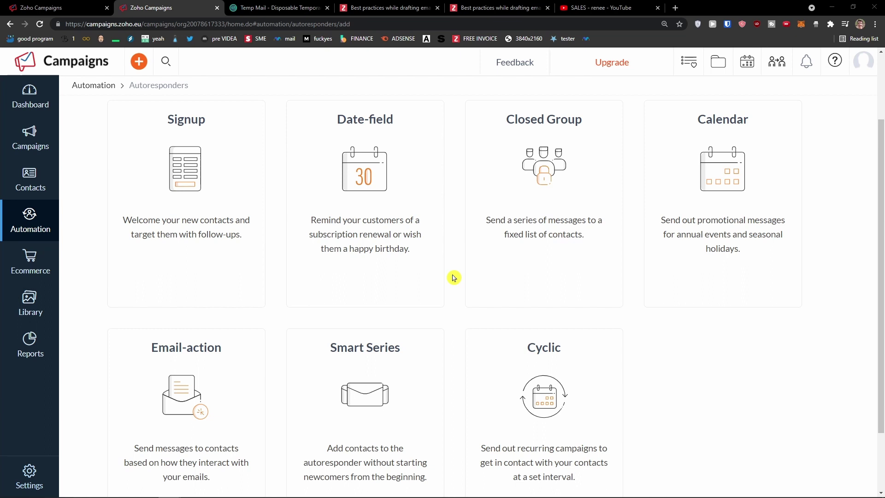
scroll(454, 278, up, 1)
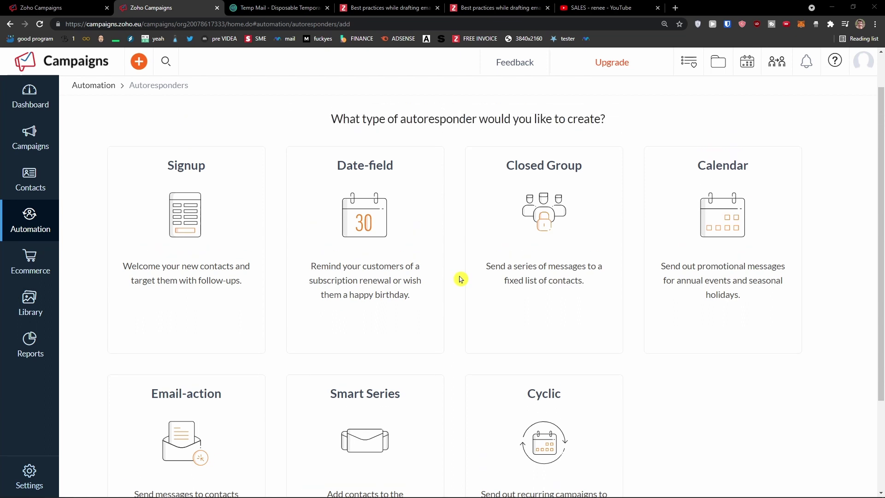
mouse_move(211, 207)
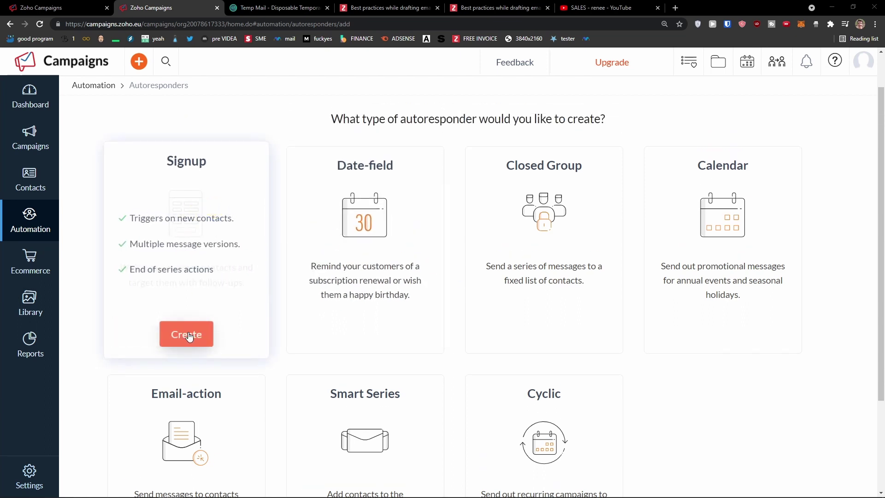
Create a Signup autoresponder named Zoho for the Ecommerce mailing list
click(193, 337)
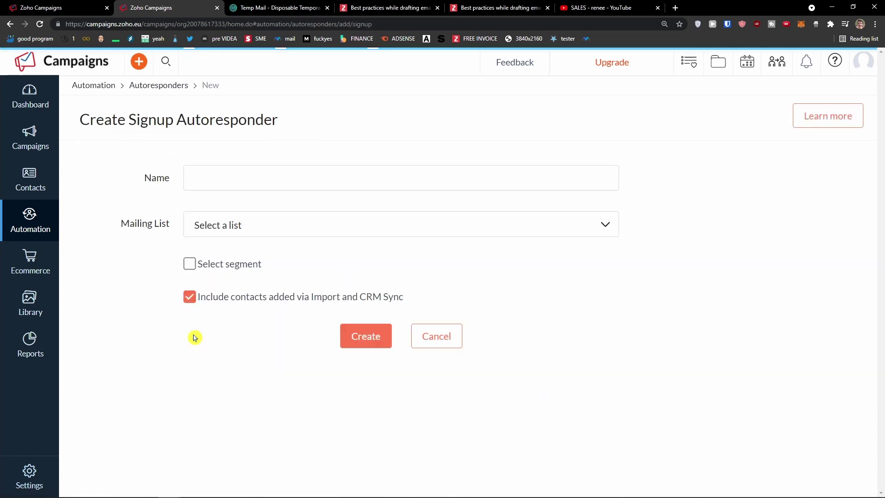
click(234, 226)
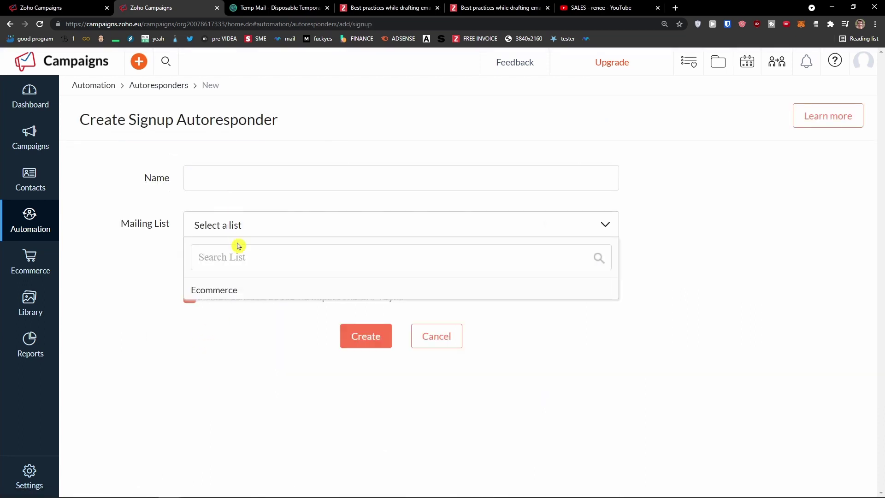
click(249, 293)
click(208, 186)
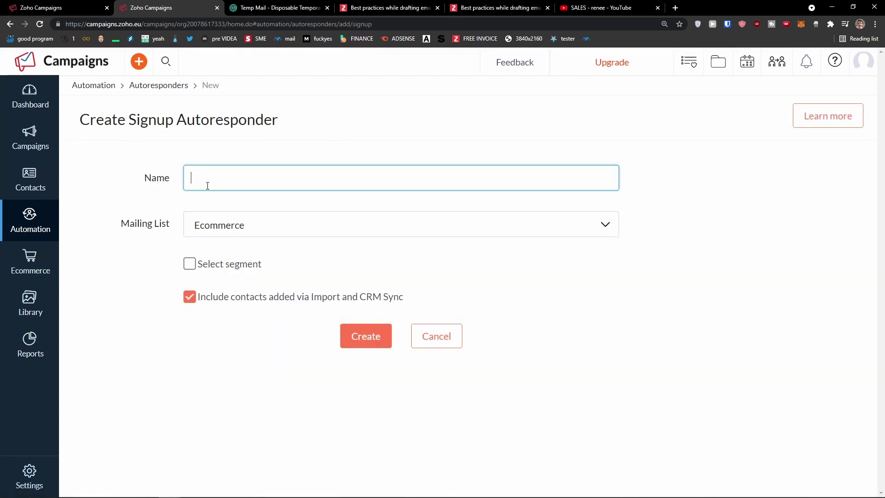
text(Zoho)
click(350, 336)
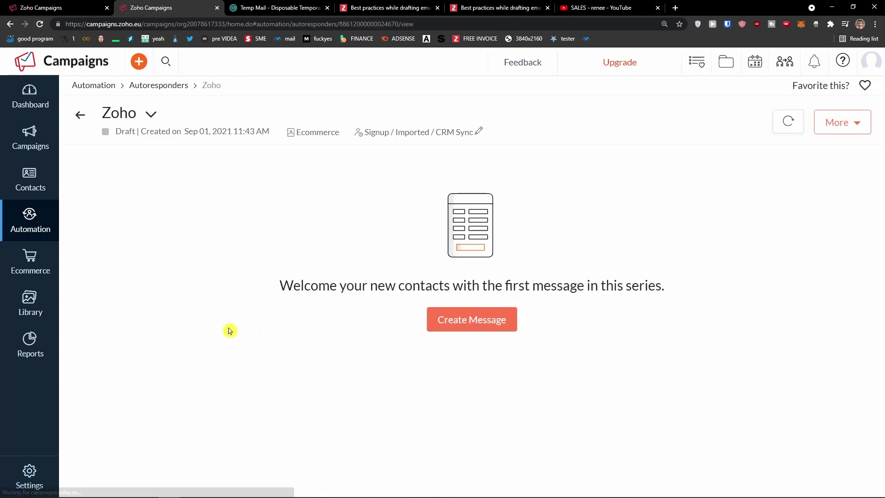
Start its first message with name ZohoAutoresponder and subject Thanks
click(485, 326)
click(609, 279)
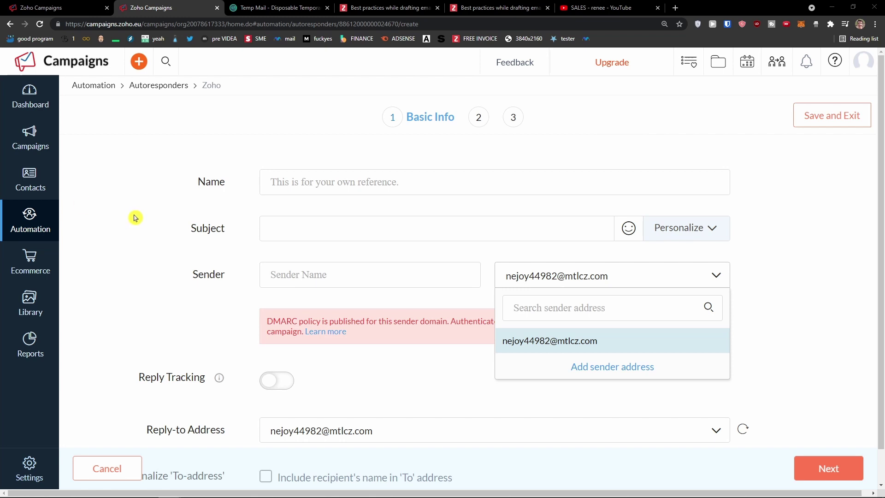
click(158, 218)
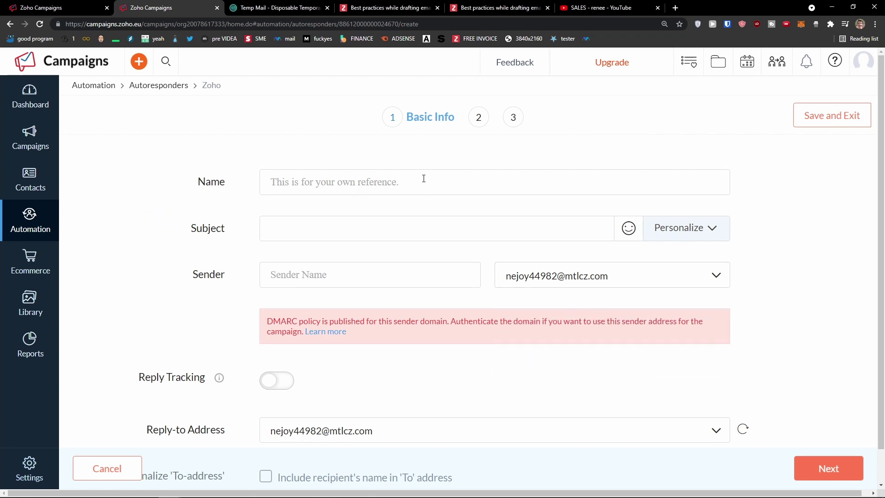
click(478, 117)
click(380, 178)
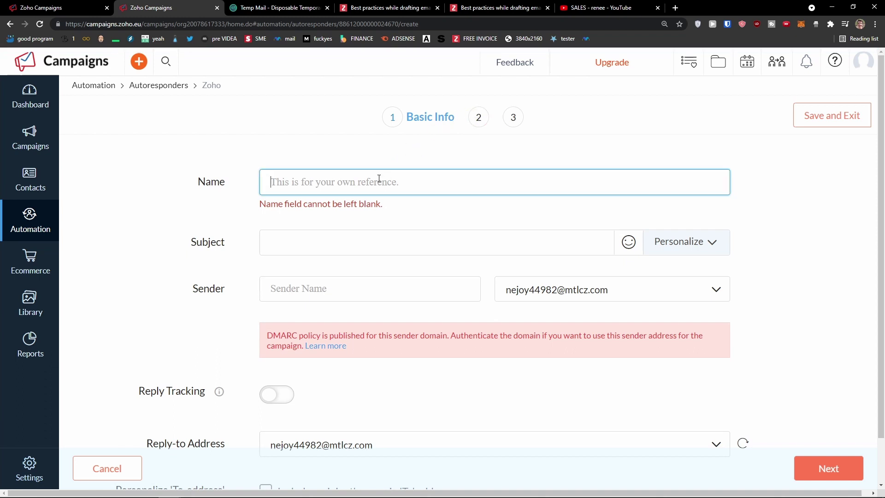
text(ZohoAutoresponder)
key(Tab)
text(Thanks)
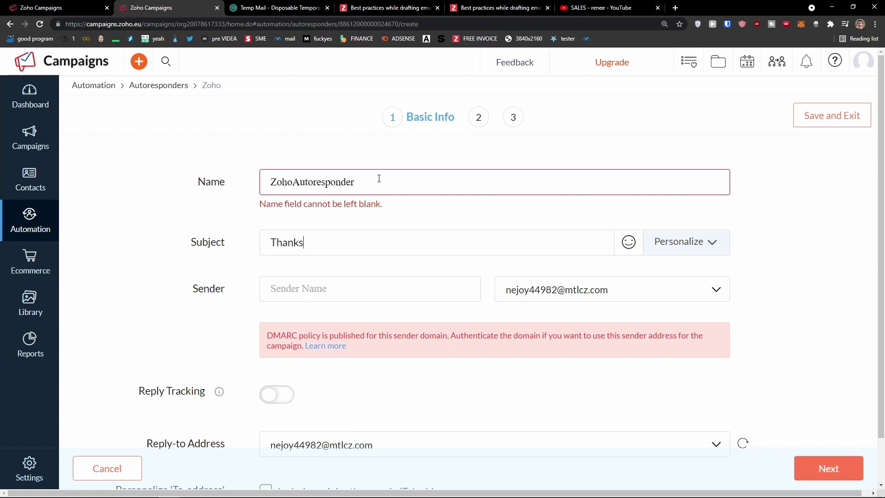
Check the reply-to and sender address choices and try continuing to the content step
scroll(170, 230, down, 1)
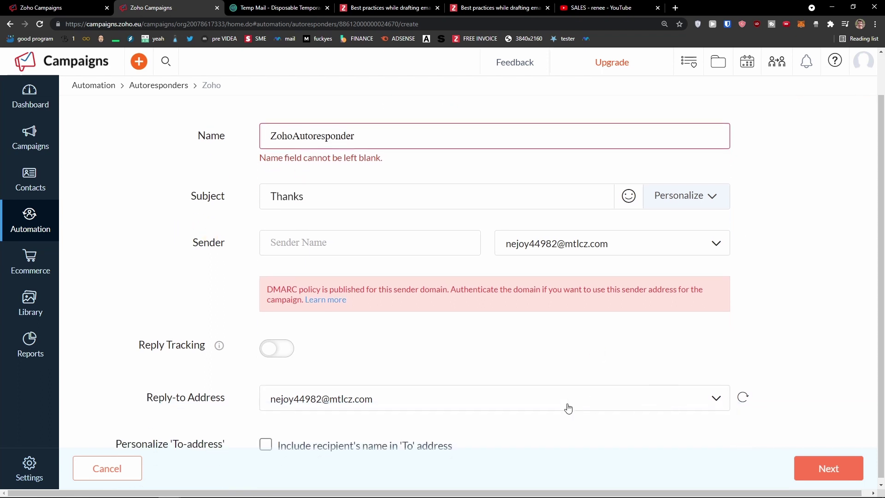
click(568, 408)
click(539, 375)
scroll(539, 375, up, 1)
click(631, 300)
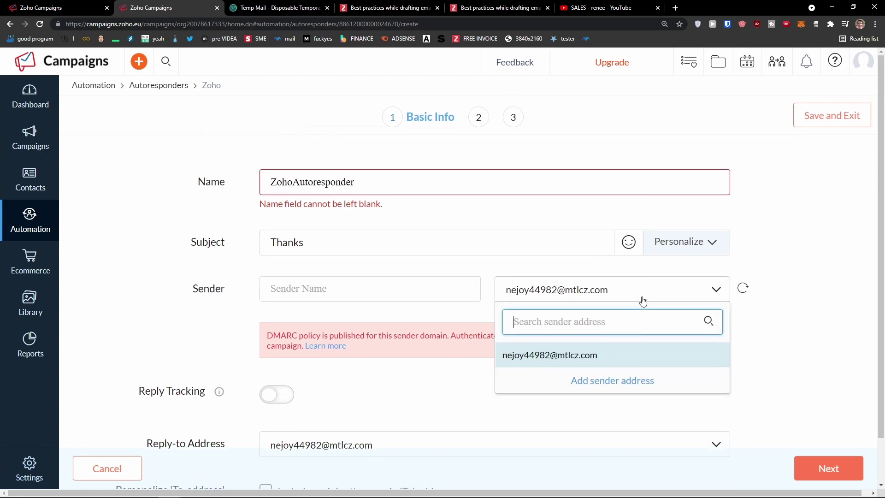
click(800, 468)
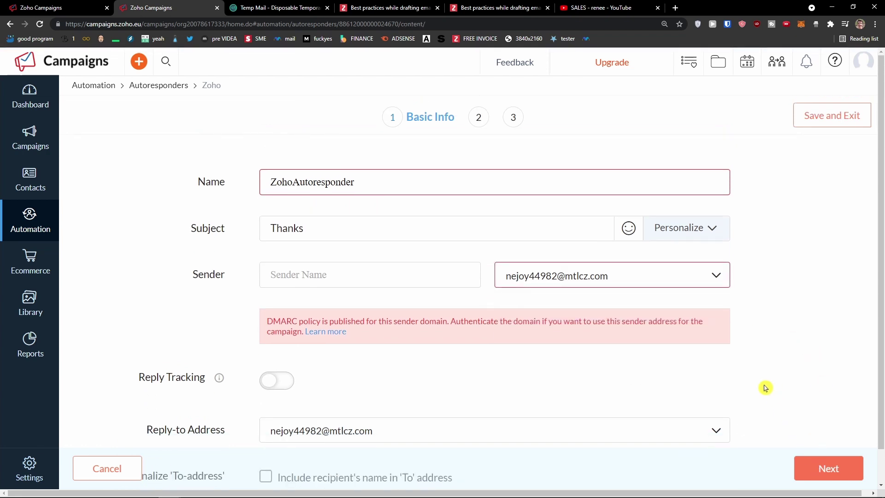
click(611, 277)
click(611, 277)
click(611, 279)
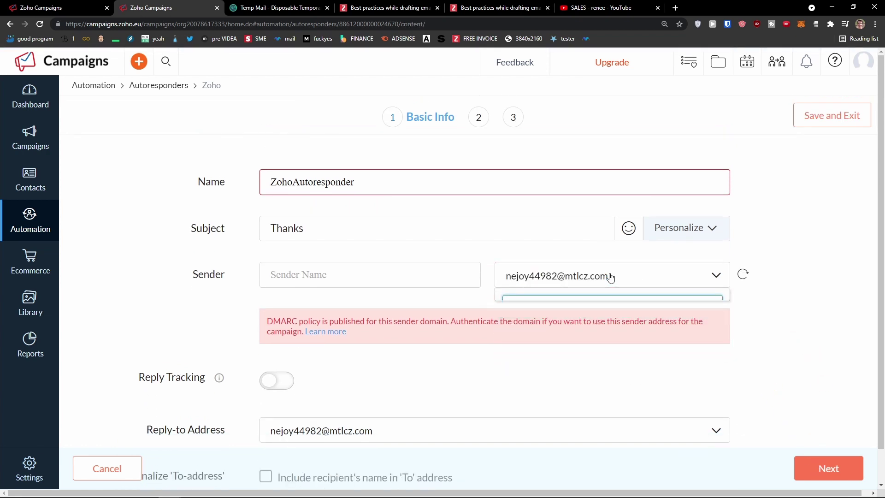
click(482, 122)
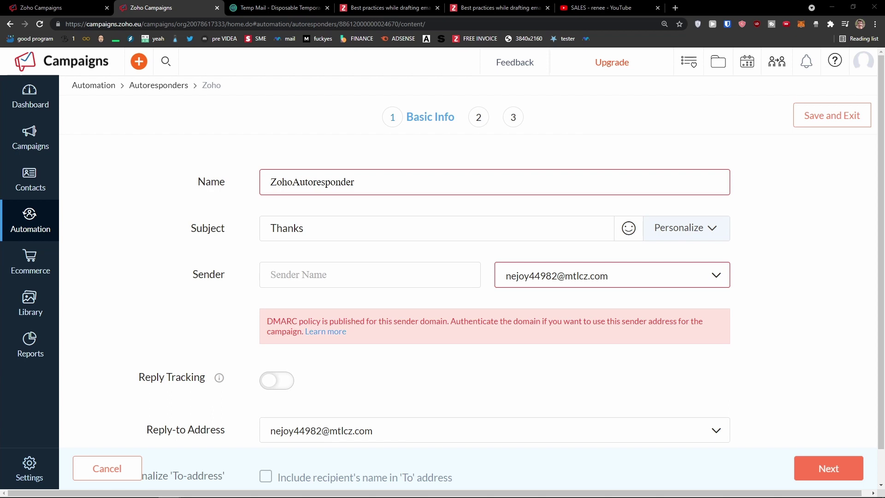
click(36, 226)
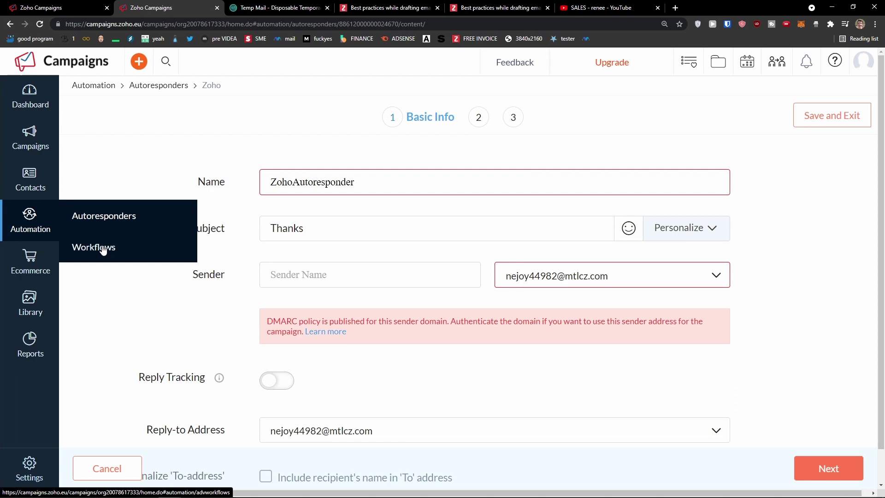
Revisit Autoresponders and the type chooser, then open the empty All Workflows page
click(102, 248)
click(29, 224)
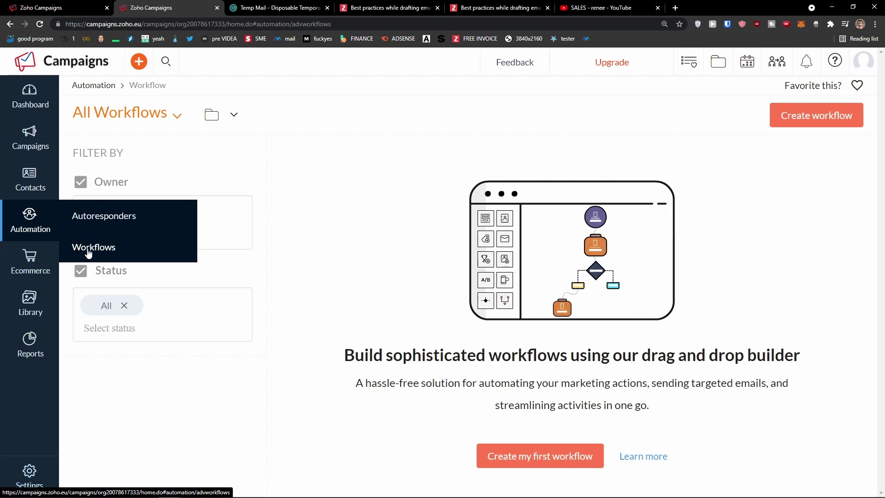
click(99, 223)
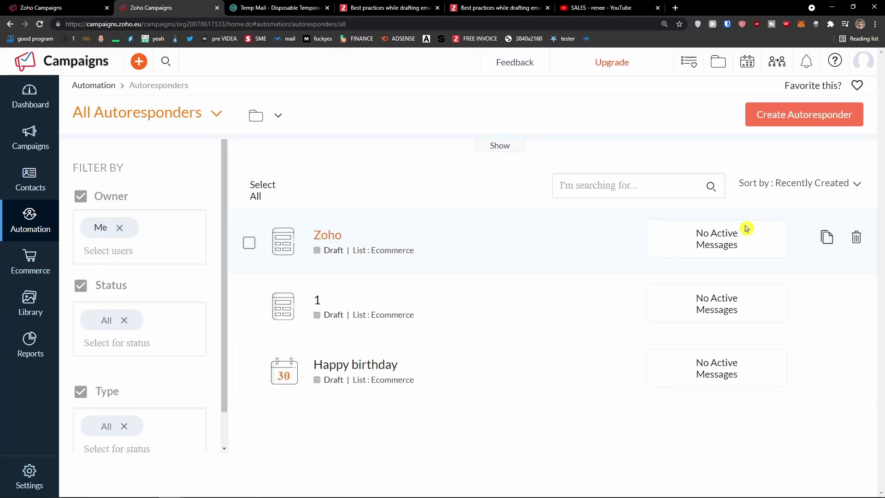
click(762, 123)
scroll(456, 237, down, 2)
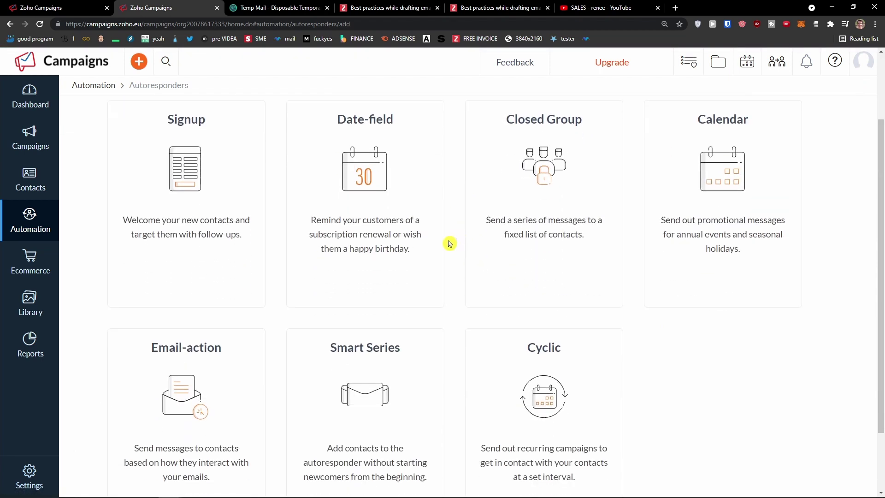
scroll(450, 243, up, 2)
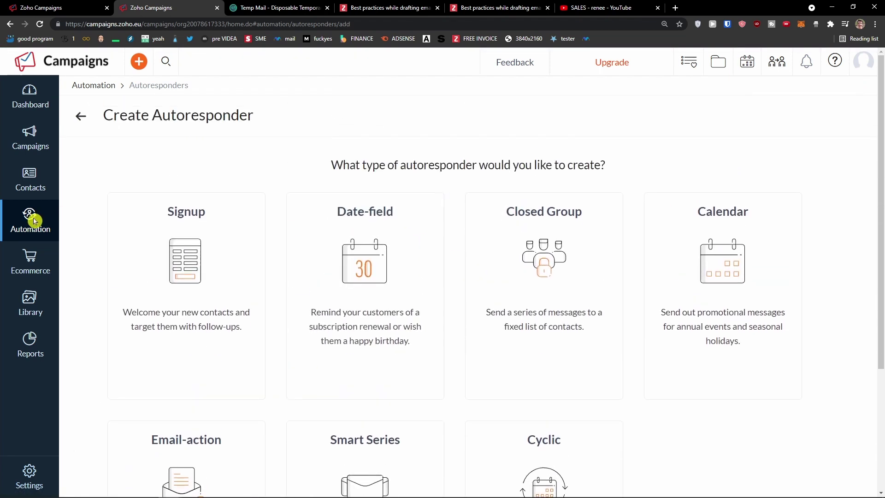
mouse_move(34, 221)
click(89, 251)
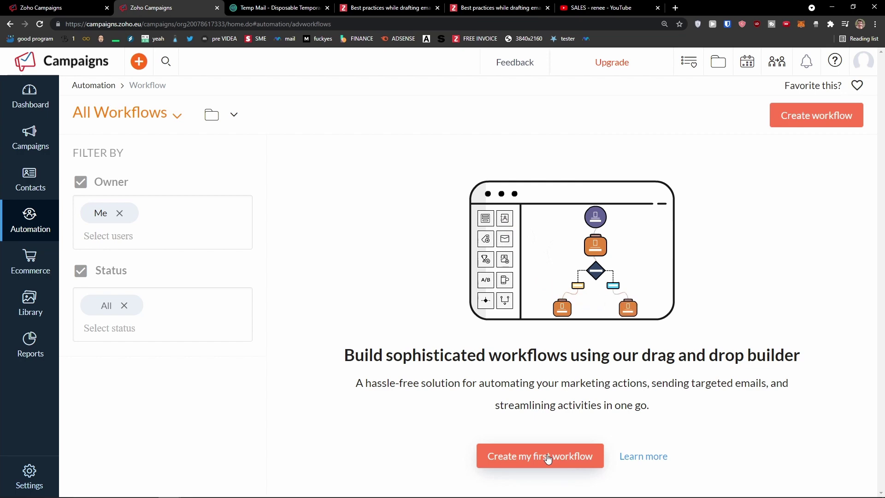
Browse the workflow template categories and start a workflow from the Simple abandonment template
click(548, 458)
scroll(350, 408, down, 2)
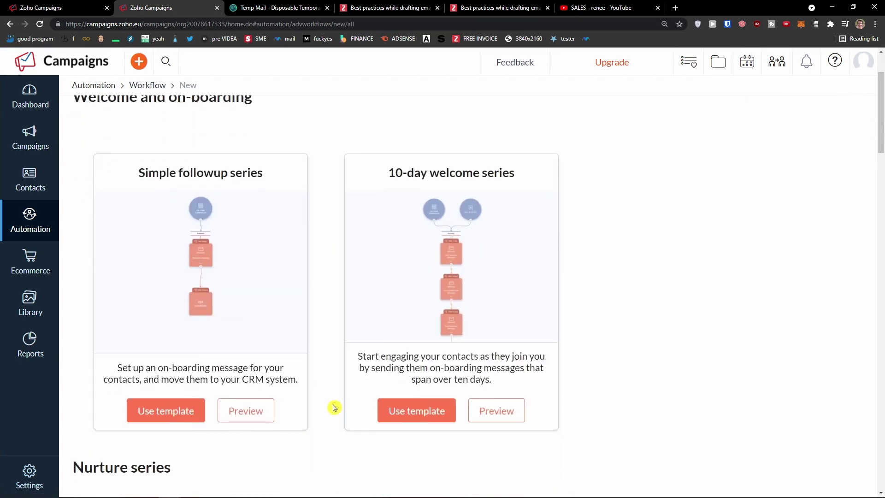
scroll(333, 407, up, 2)
scroll(323, 360, down, 5)
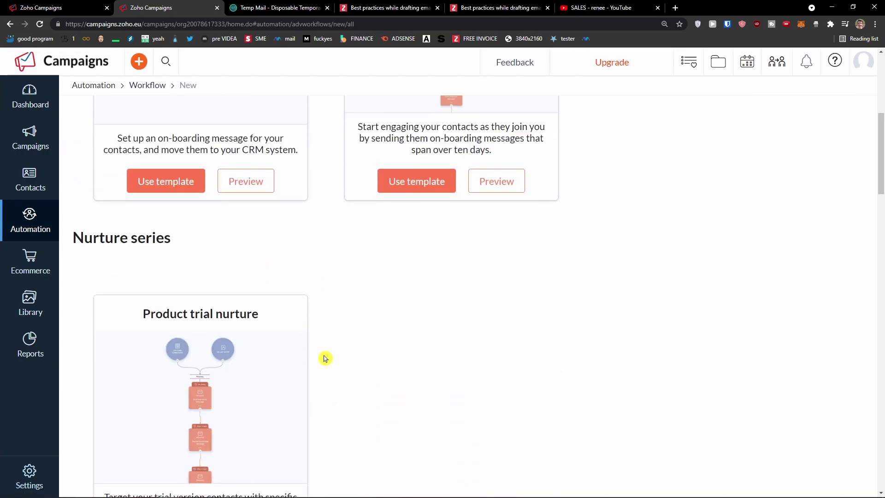
scroll(323, 357, up, 6)
scroll(325, 344, down, 2)
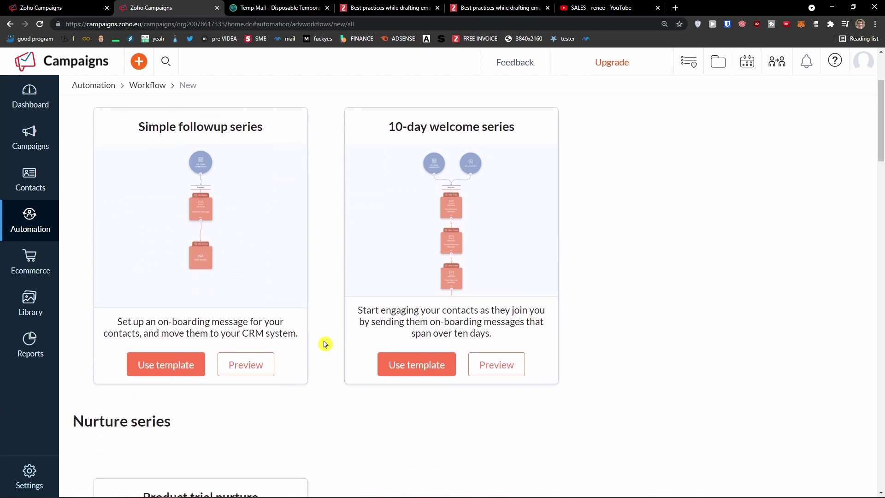
scroll(325, 344, up, 3)
scroll(324, 340, down, 9)
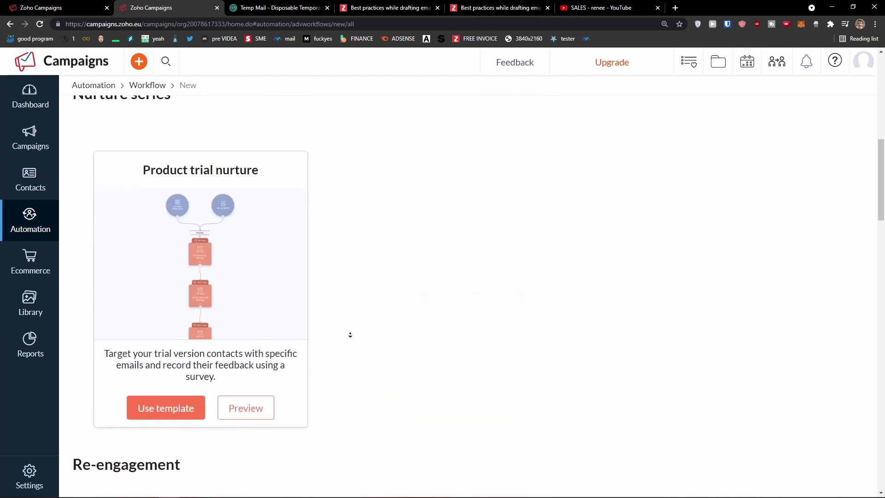
scroll(350, 335, down, 2)
scroll(350, 336, down, 4)
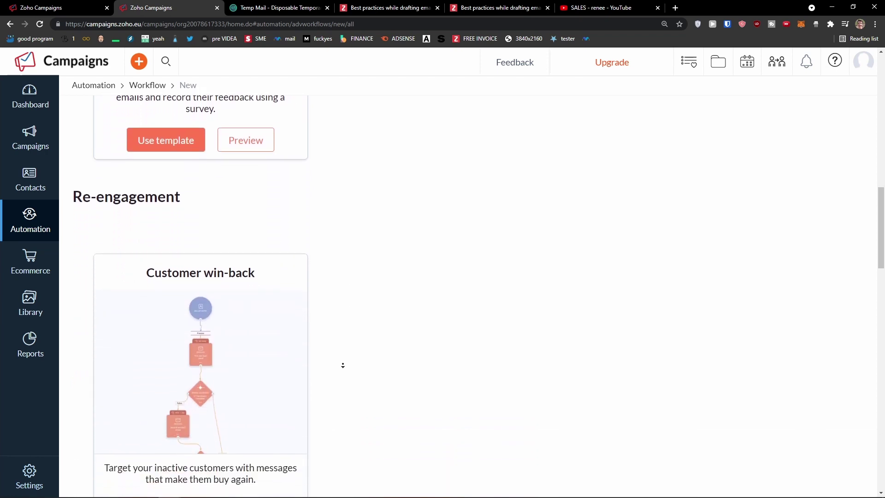
scroll(343, 365, down, 10)
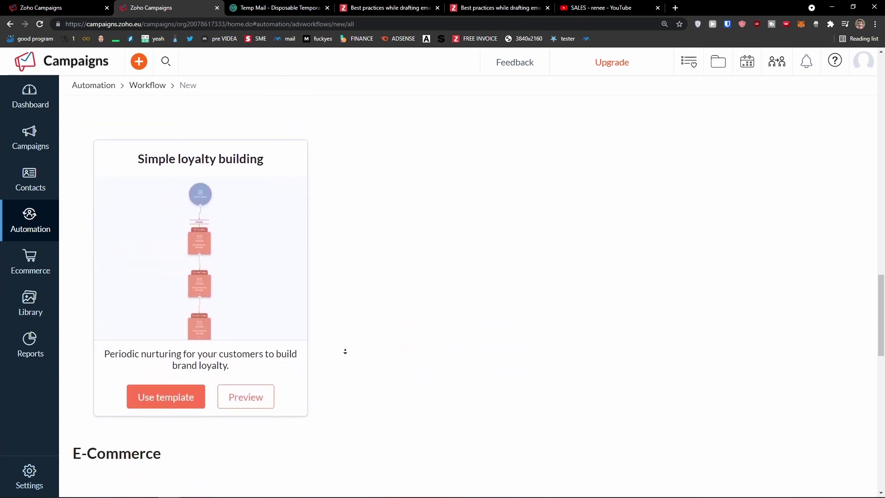
scroll(345, 351, down, 6)
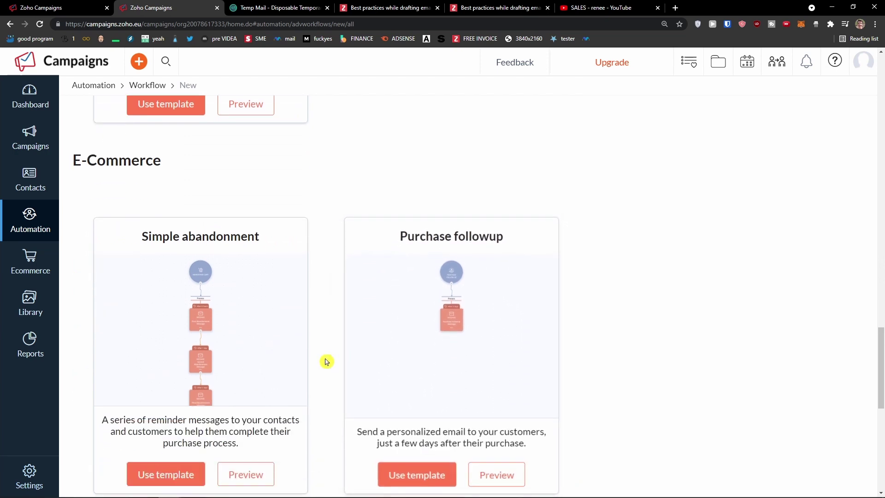
scroll(326, 361, down, 2)
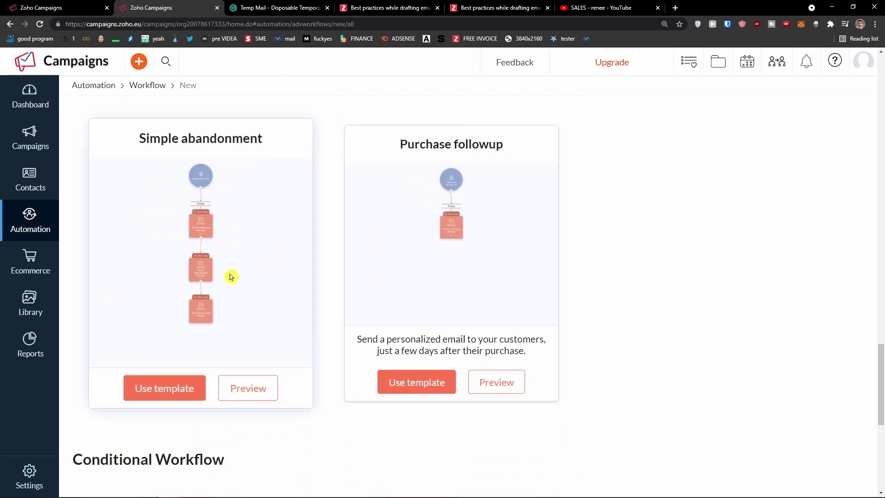
click(168, 390)
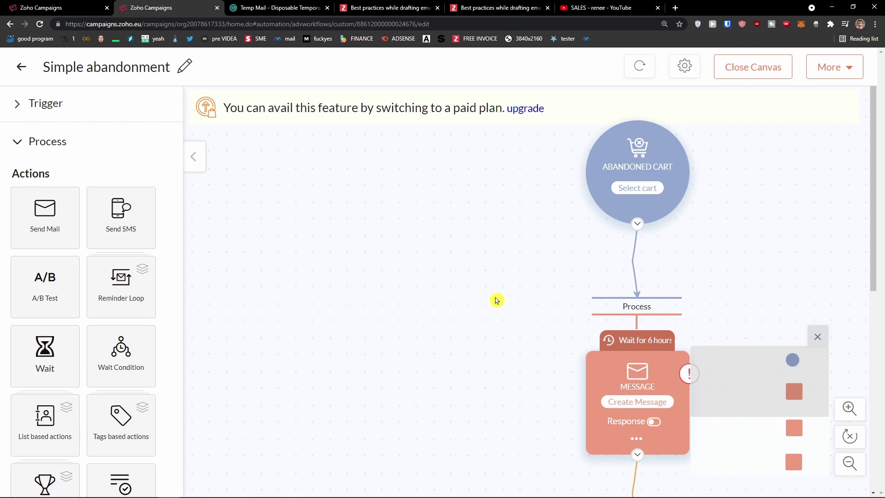
Look over the abandonment canvas and try choosing a cart, dismissing the integration prompt
scroll(469, 316, down, 2)
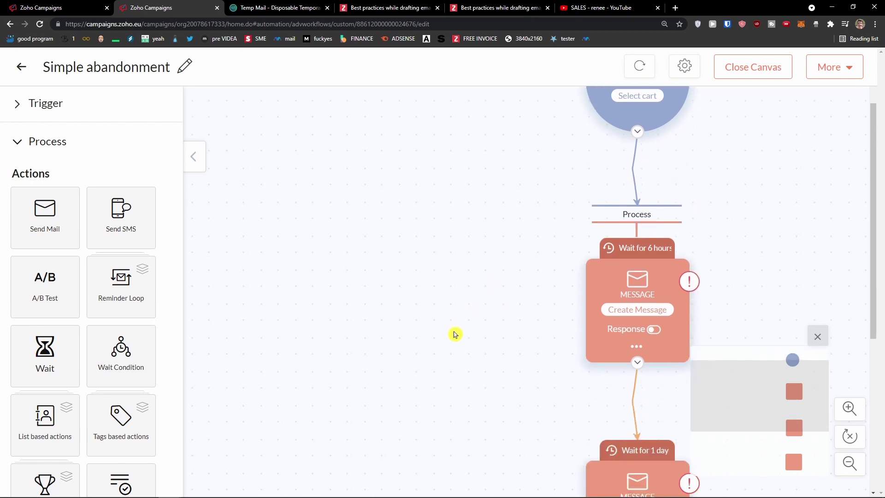
scroll(525, 338, down, 4)
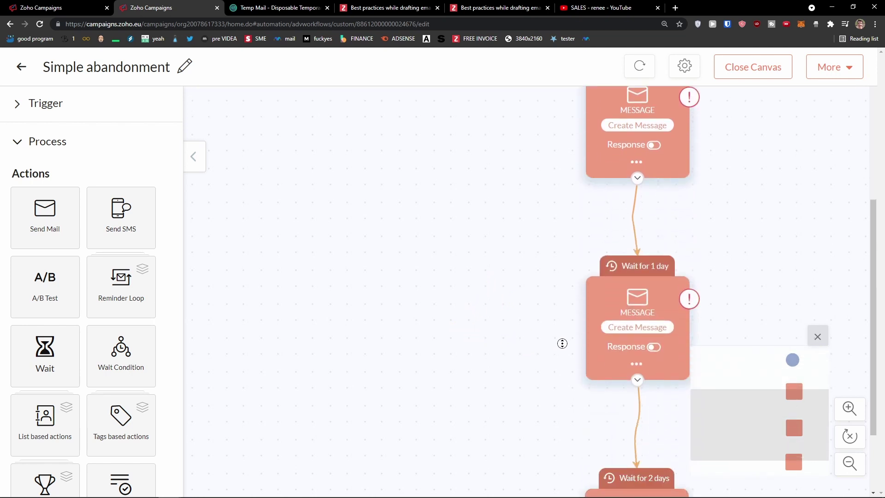
scroll(421, 274, up, 5)
scroll(509, 353, down, 1)
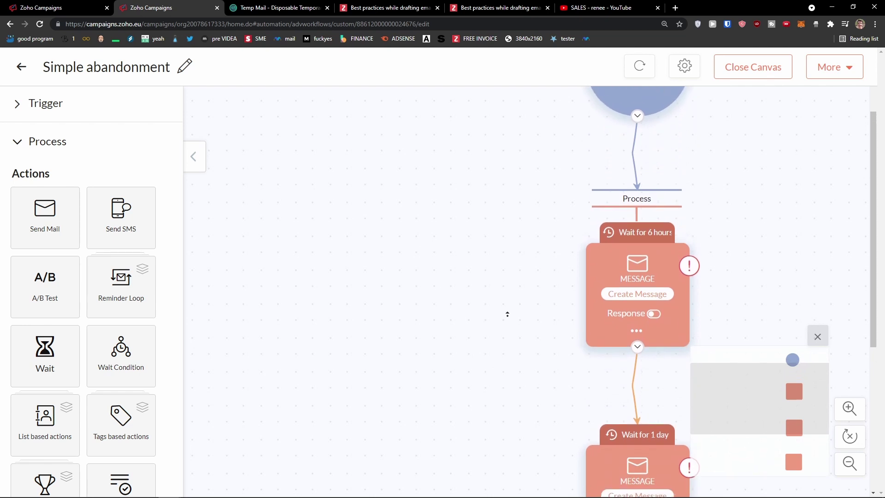
scroll(508, 312, up, 2)
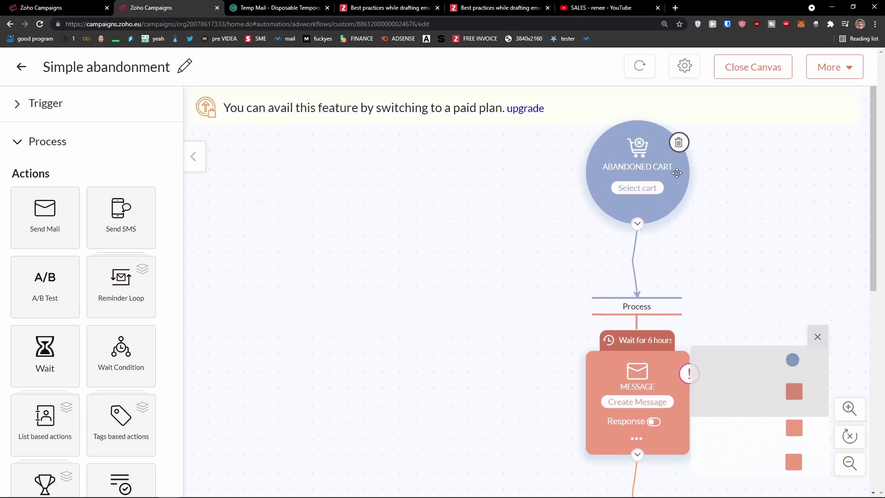
click(637, 188)
click(659, 68)
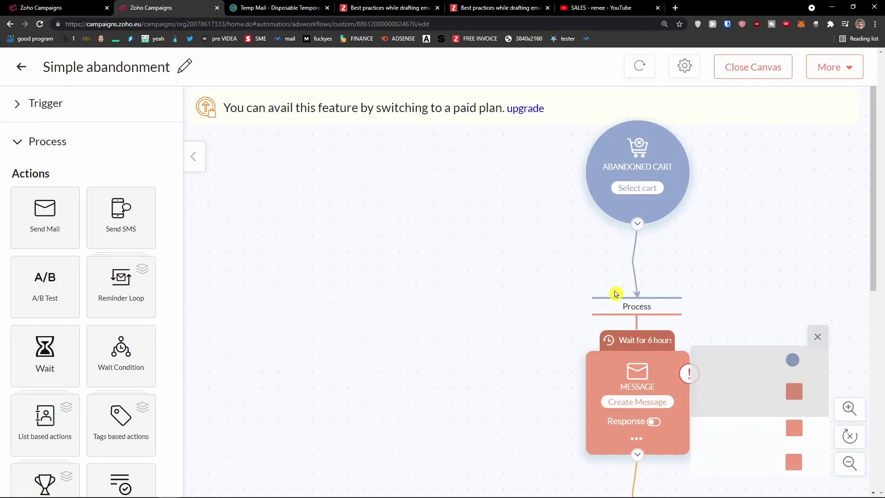
Try a message step's email and the trigger types, then exit to the workflows list
scroll(616, 295, down, 1)
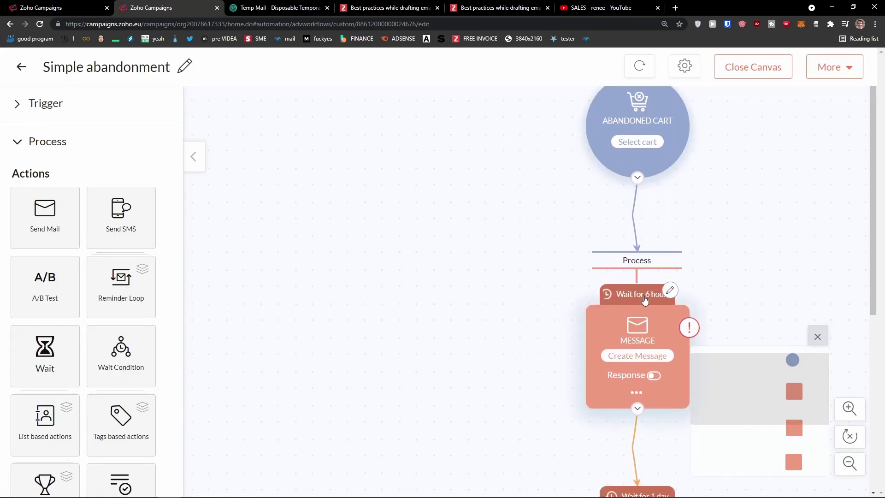
scroll(644, 300, down, 1)
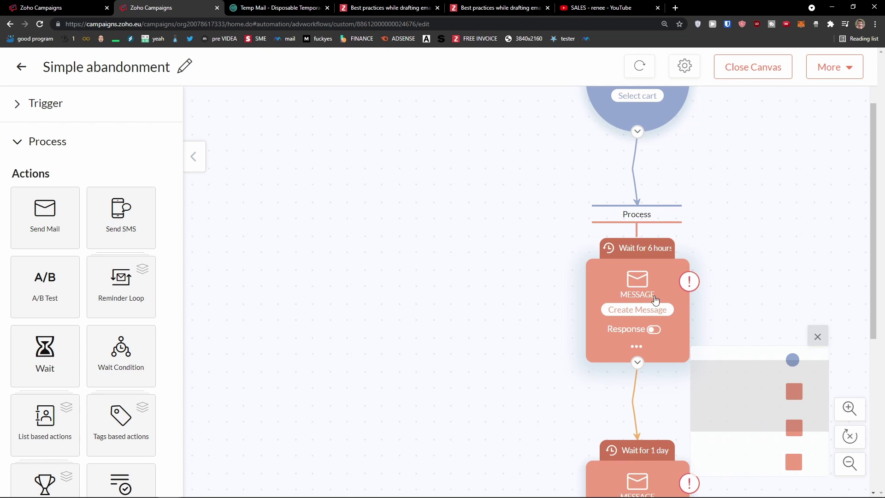
scroll(642, 317, down, 4)
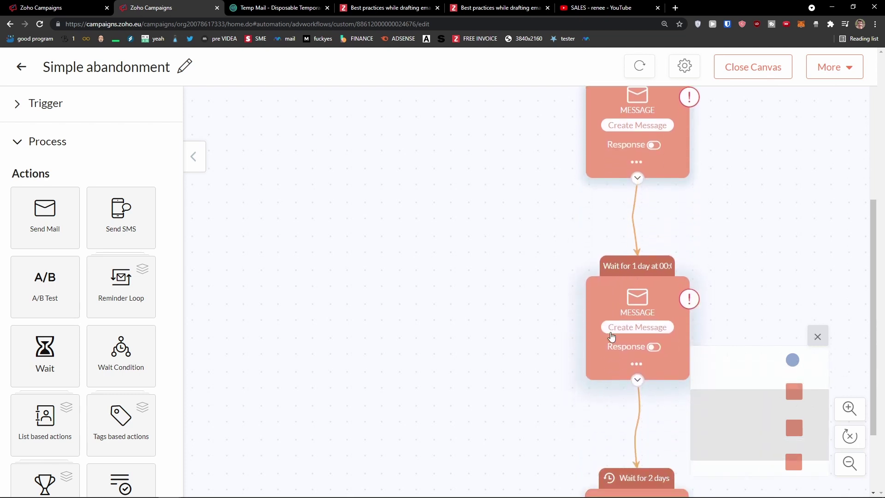
scroll(590, 326, down, 2)
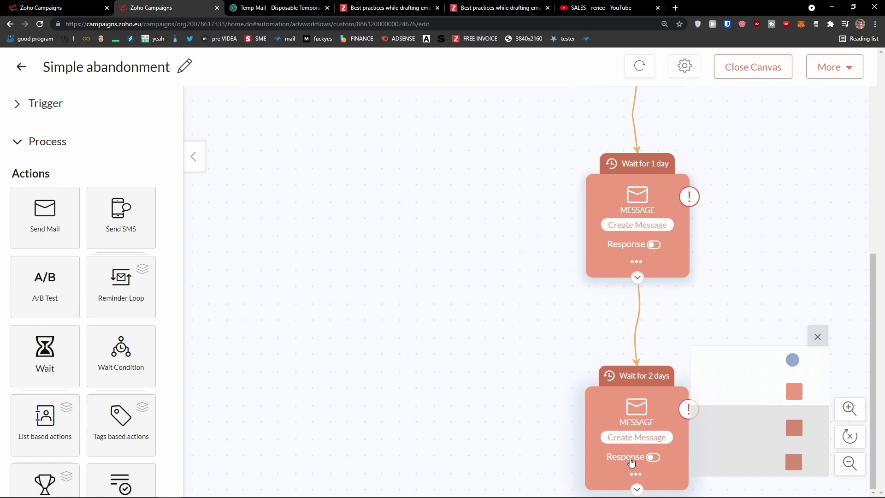
click(634, 437)
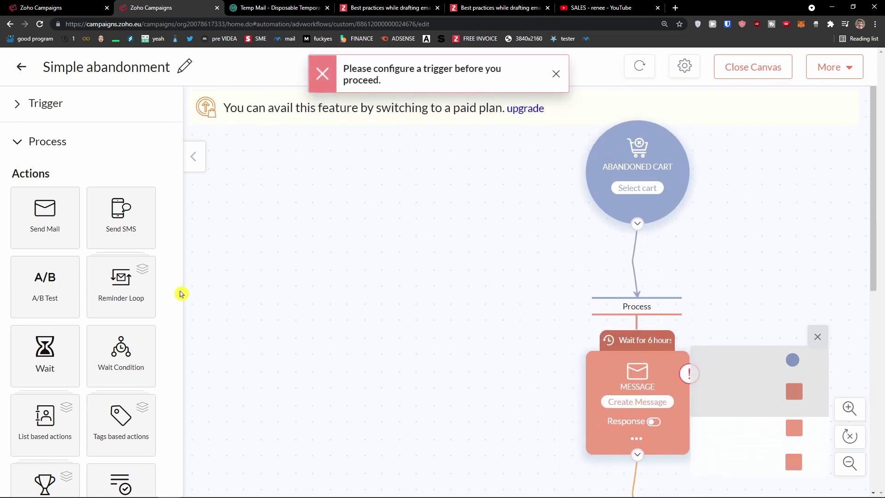
scroll(137, 282, down, 1)
scroll(137, 282, up, 1)
click(17, 110)
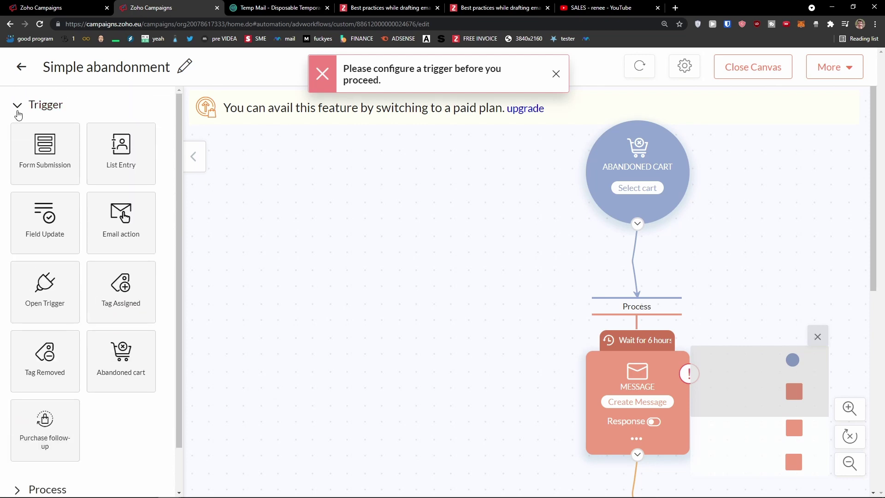
click(22, 67)
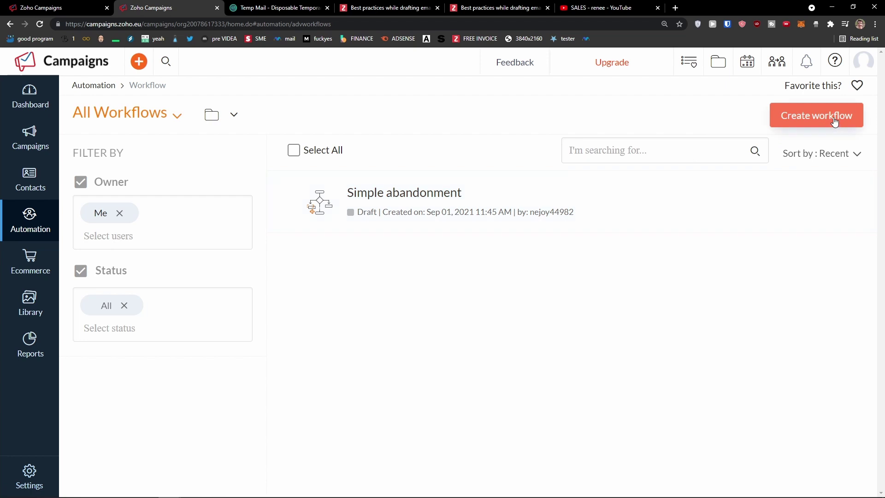
Start a new workflow from the Simple followup series template
click(816, 115)
scroll(274, 205, down, 2)
click(170, 418)
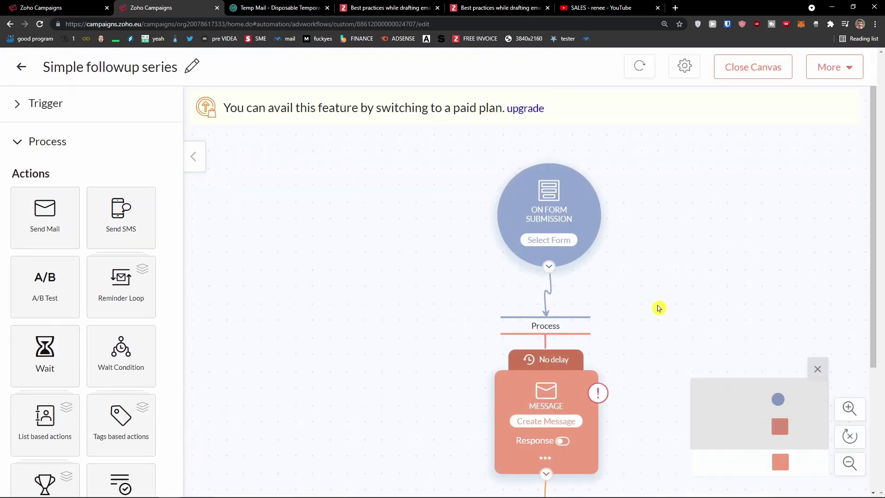
mouse_move(577, 221)
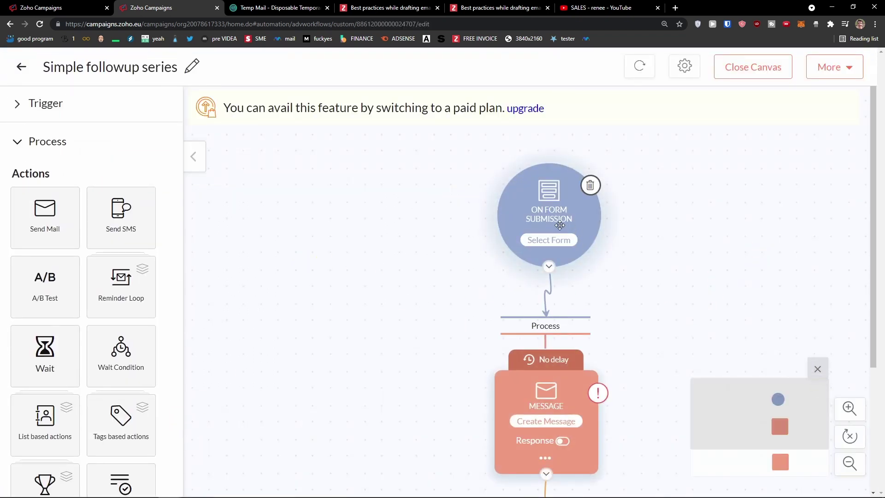
click(560, 238)
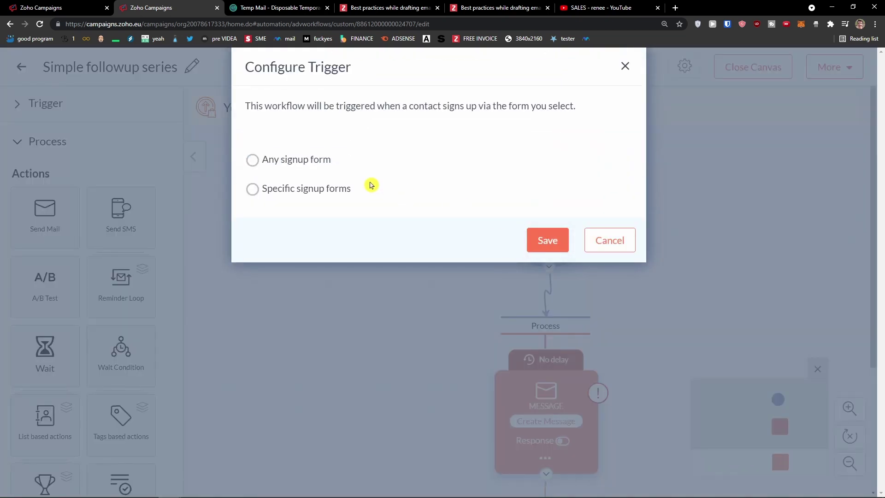
click(613, 242)
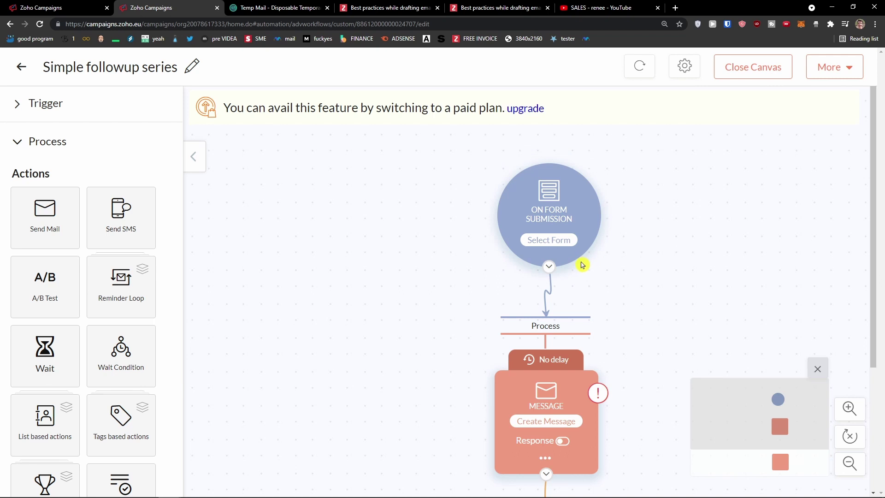
Add an extra message step, then delete it so only one message remains
scroll(580, 264, down, 2)
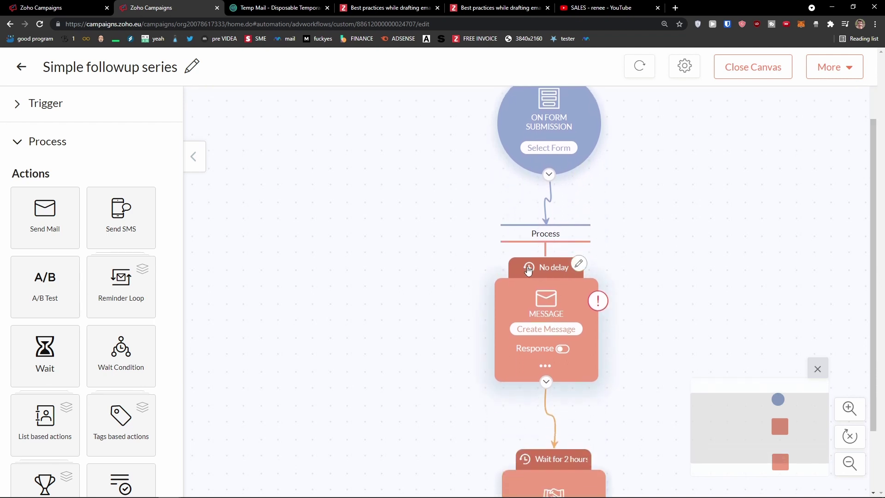
scroll(548, 304, down, 1)
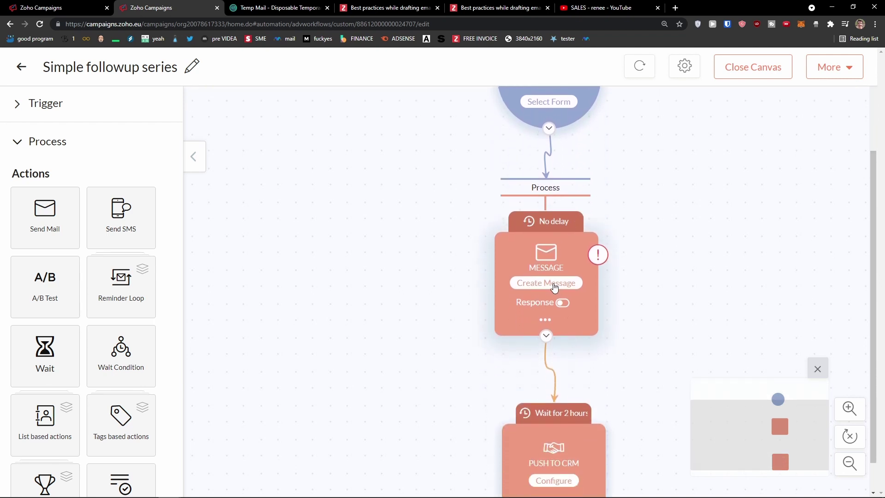
click(554, 285)
drag(69, 218, 376, 288)
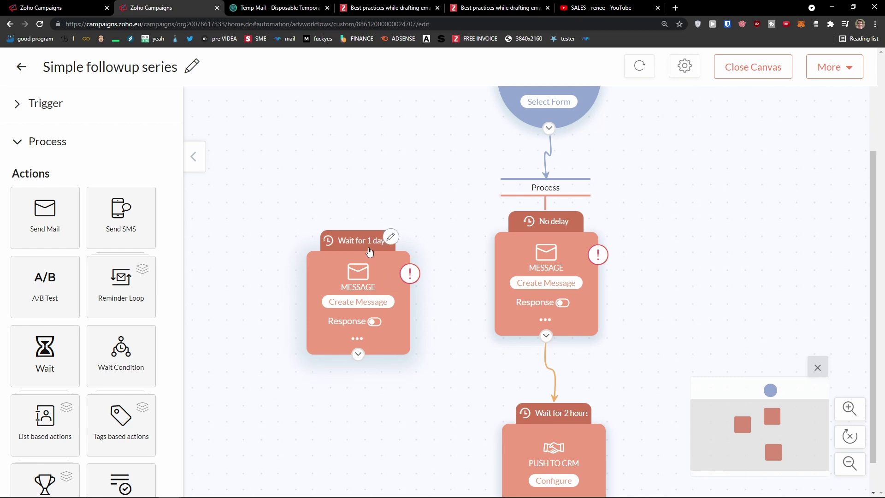
click(357, 338)
click(403, 368)
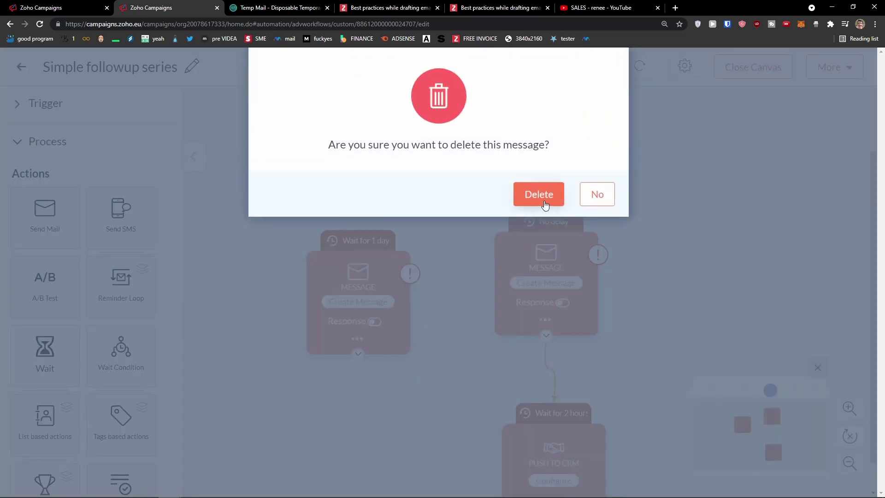
click(537, 193)
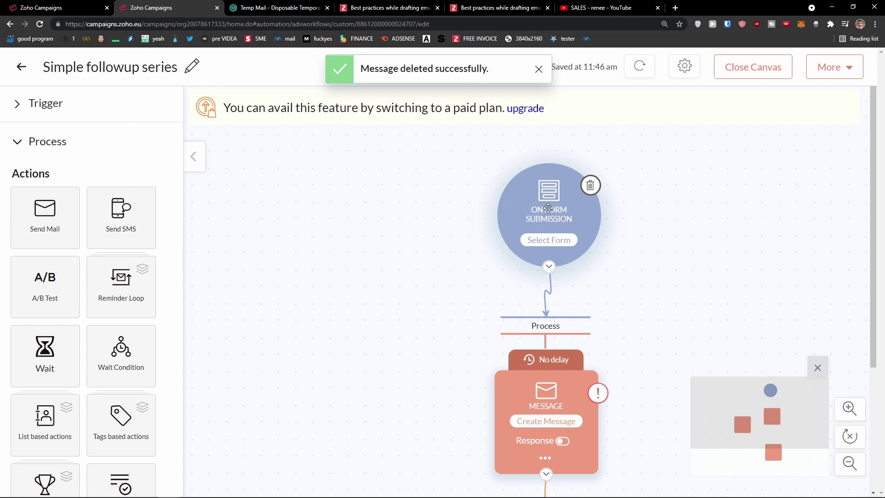
Add a duplicate form submission trigger, then delete it, leaving a single trigger
click(75, 106)
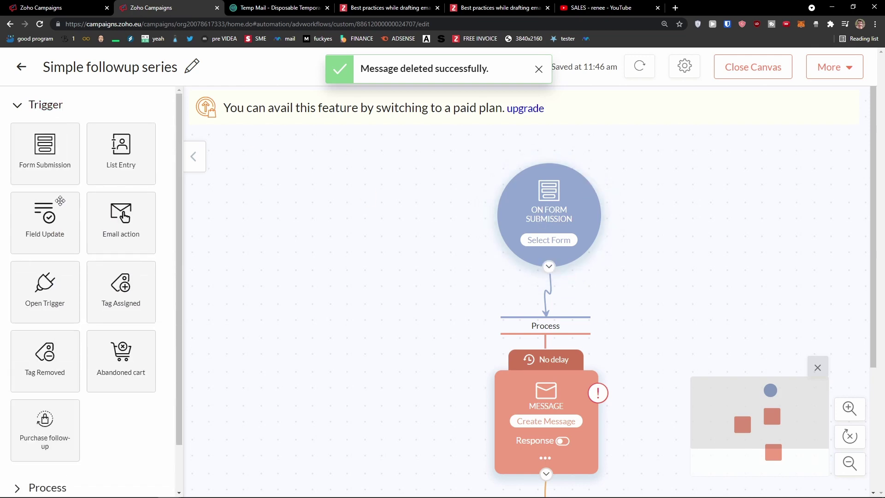
drag(90, 162, 367, 229)
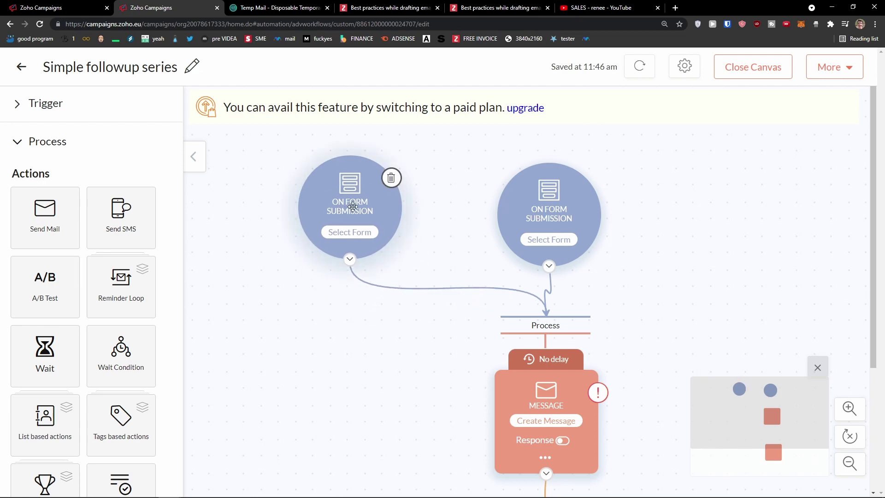
click(35, 104)
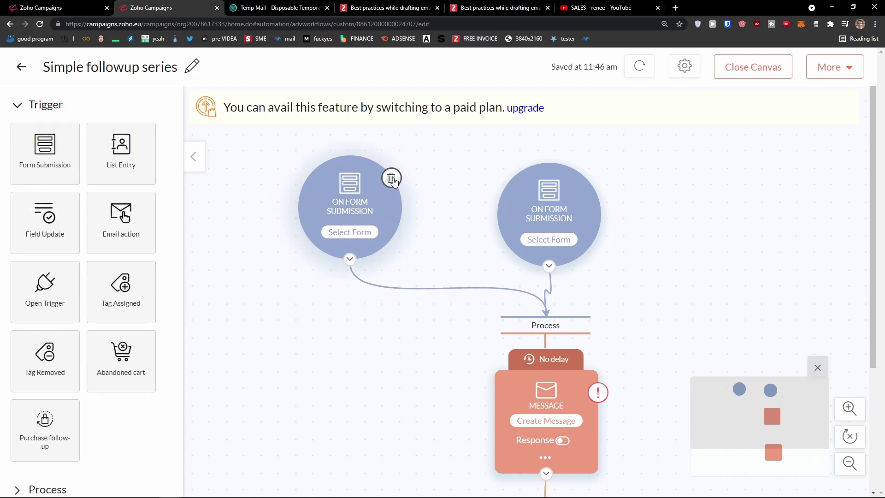
click(391, 179)
click(515, 193)
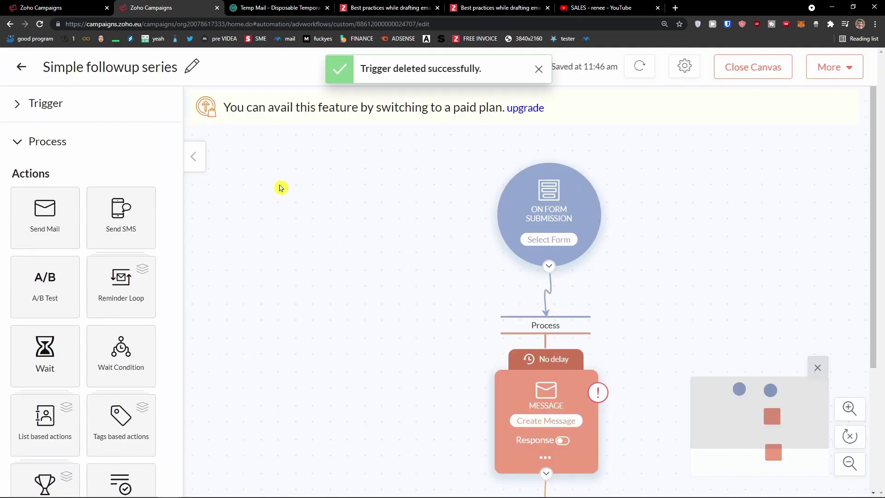
Set the form-submission trigger to Any signup form and save it
click(33, 112)
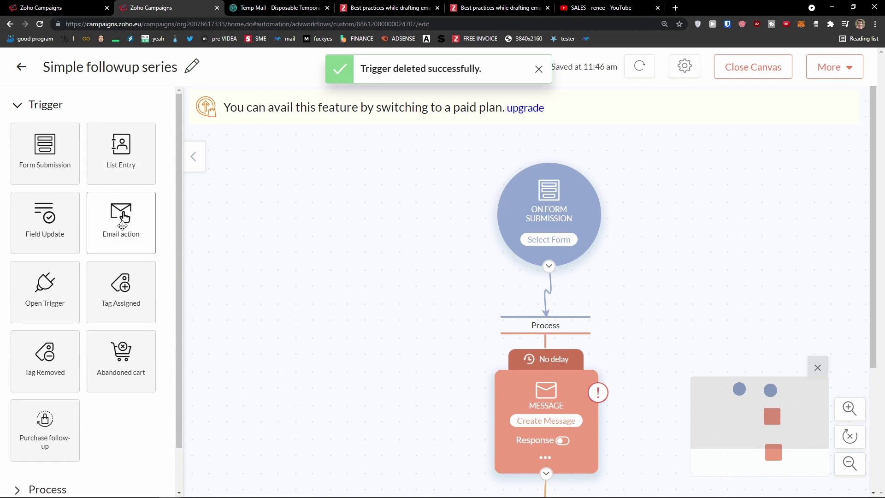
scroll(119, 233, down, 1)
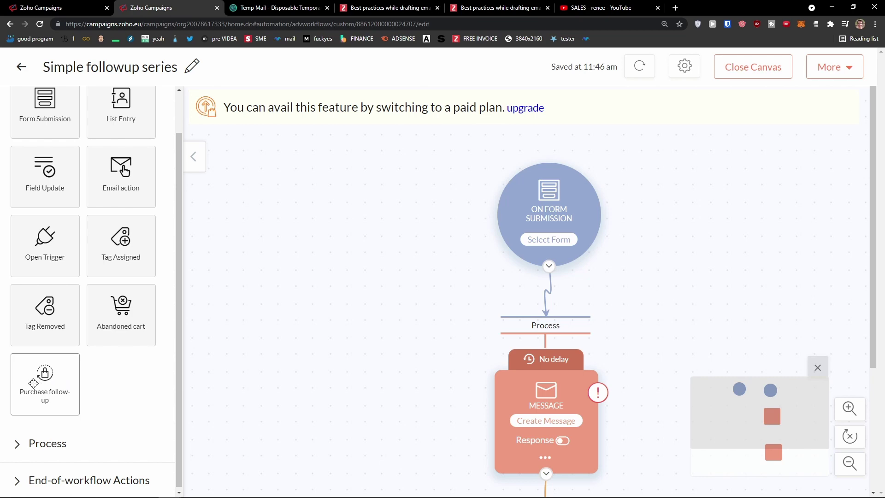
click(538, 242)
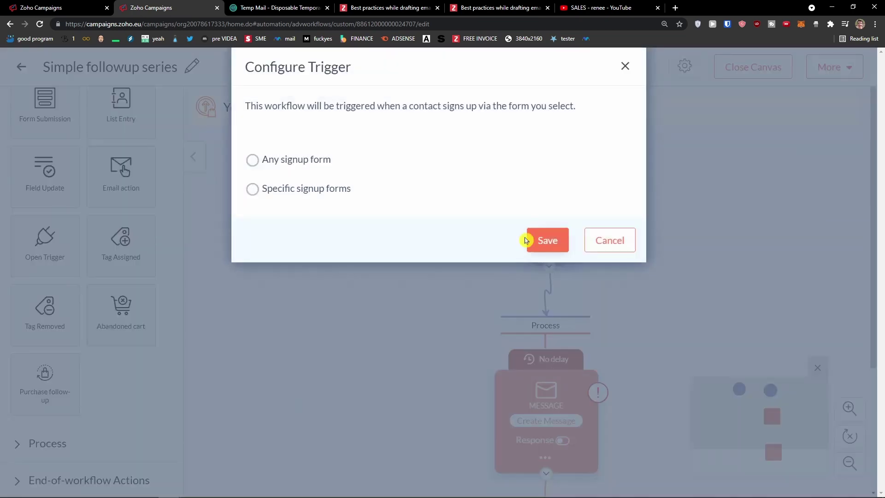
click(544, 241)
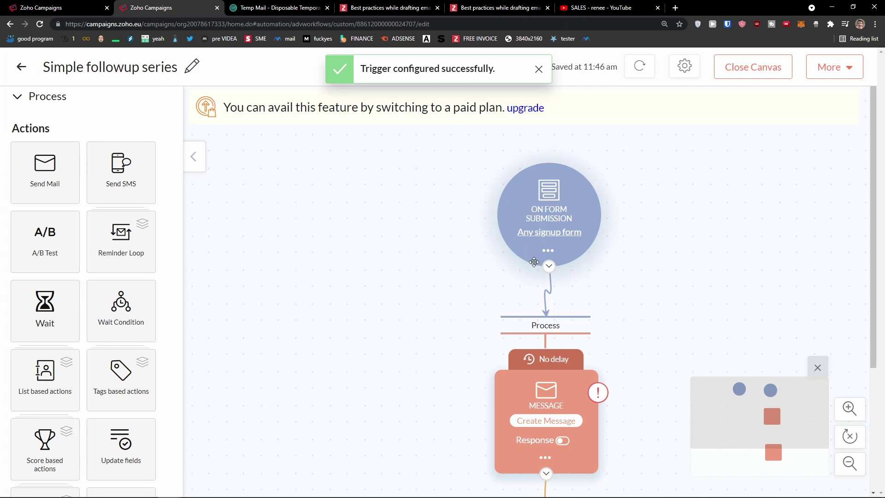
scroll(488, 322, down, 2)
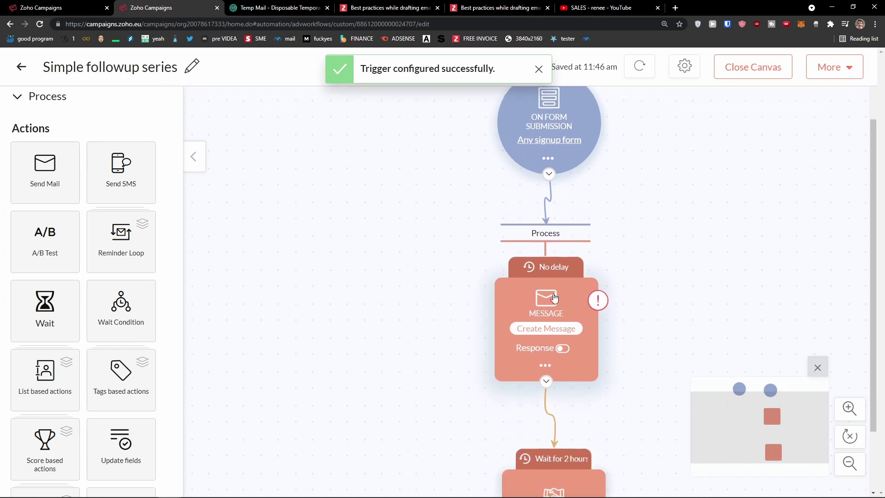
click(578, 264)
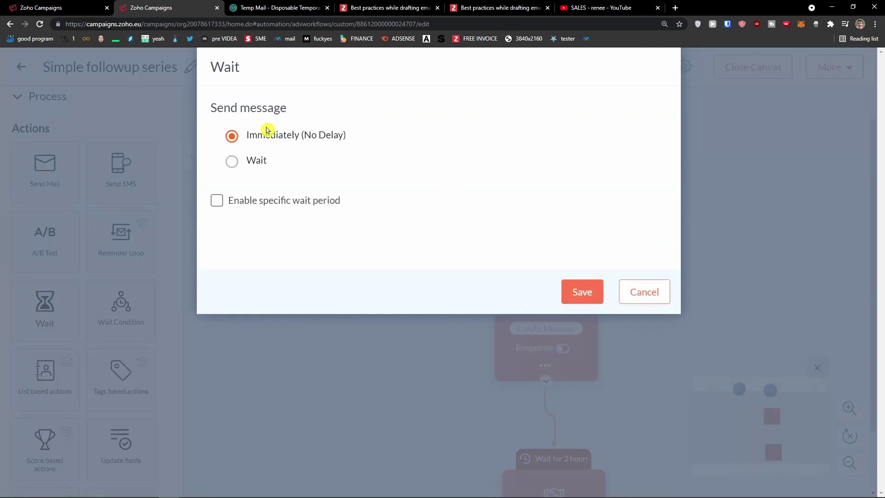
click(239, 164)
click(365, 191)
click(360, 193)
click(365, 196)
click(650, 292)
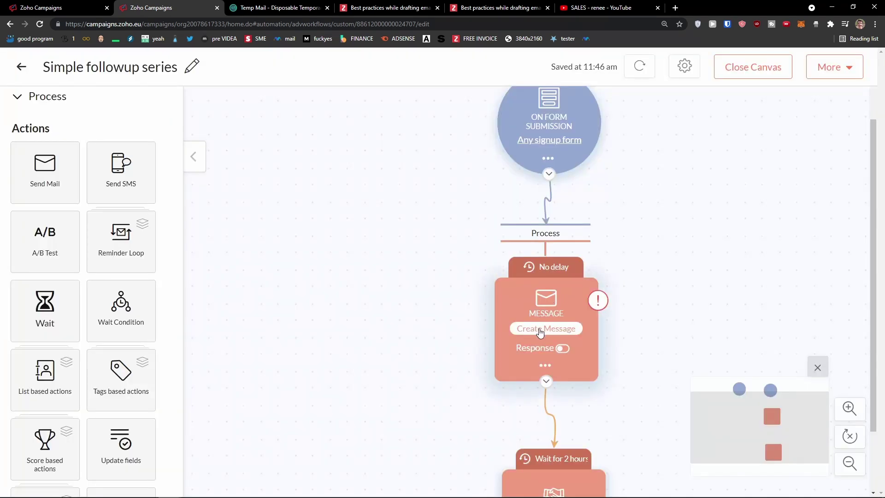
click(557, 341)
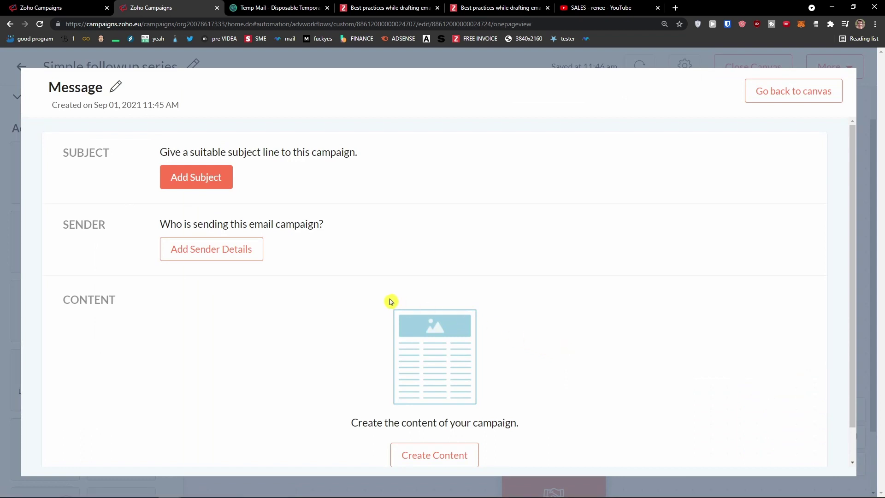
scroll(285, 265, down, 1)
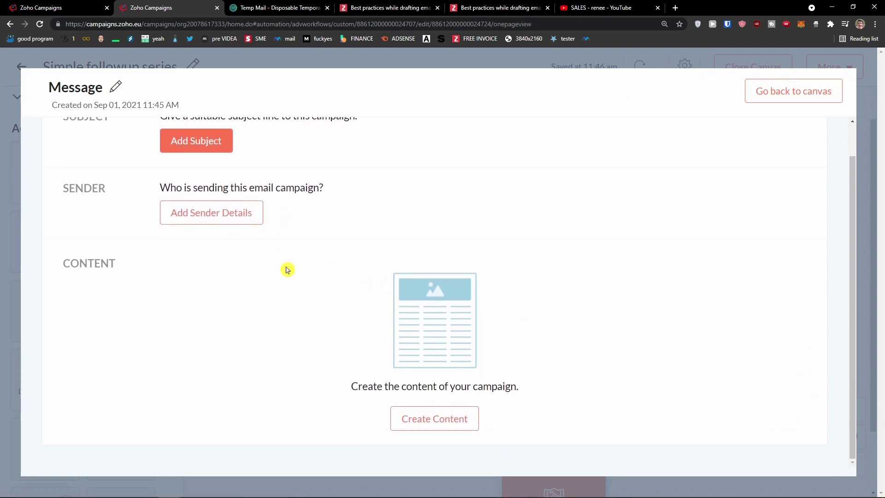
click(455, 416)
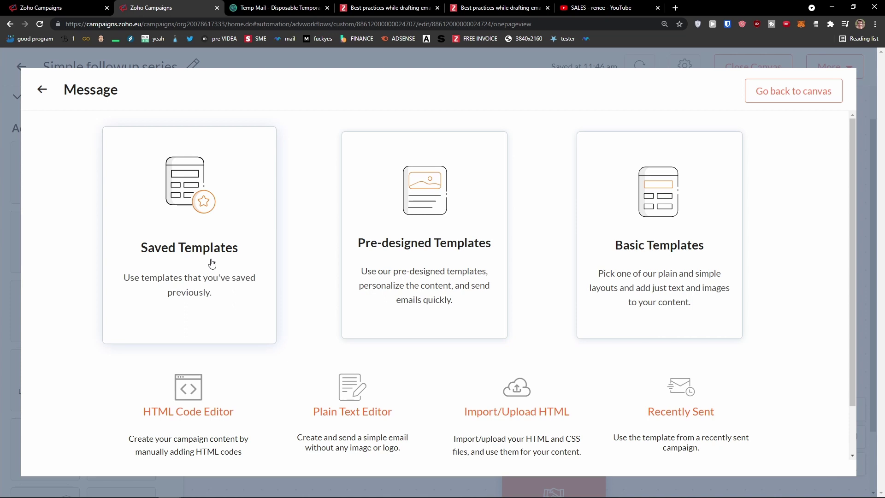
click(768, 99)
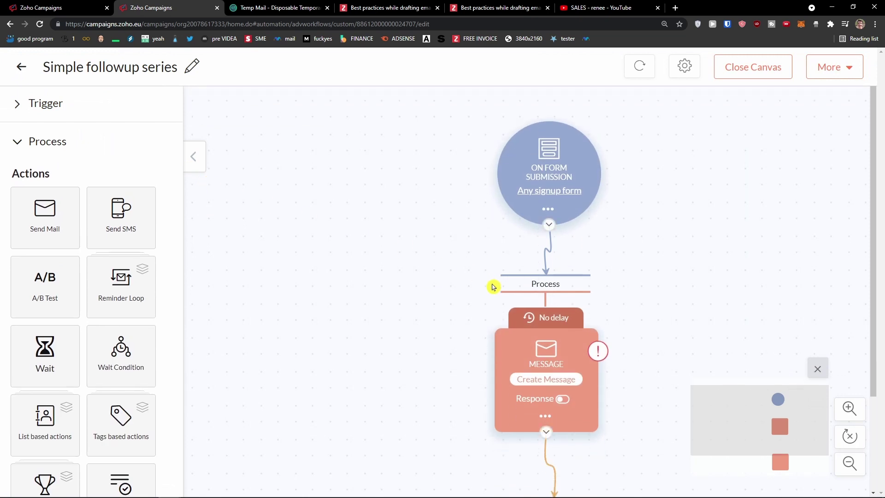
Reposition the PUSH TO CRM step beneath the first message
scroll(492, 287, down, 3)
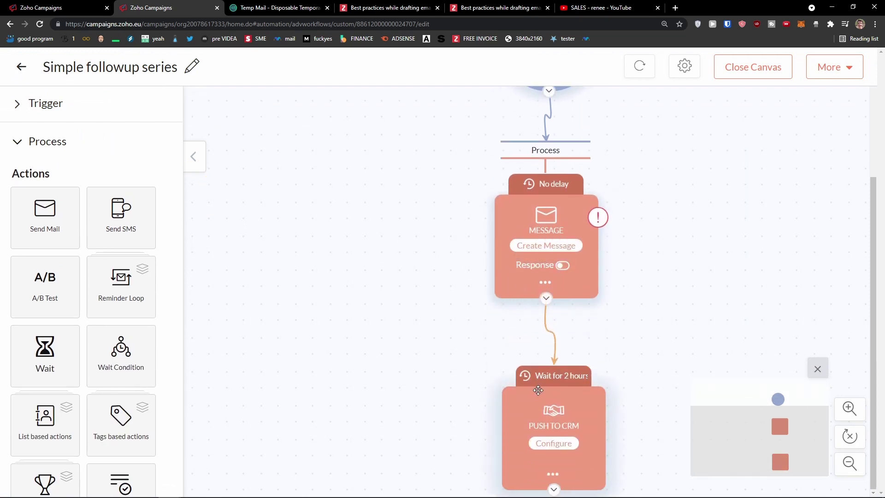
mouse_move(530, 395)
mouse_down()
mouse_move(516, 394)
mouse_move(522, 397)
mouse_up()
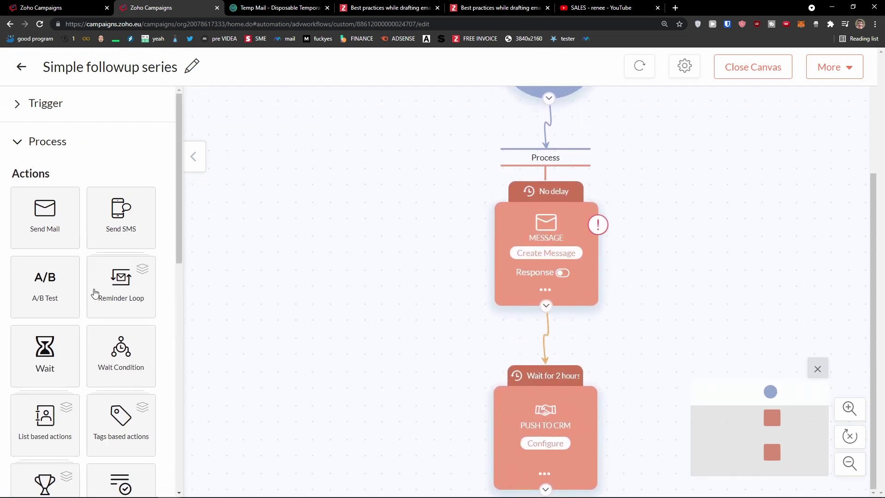
scroll(466, 339, up, 3)
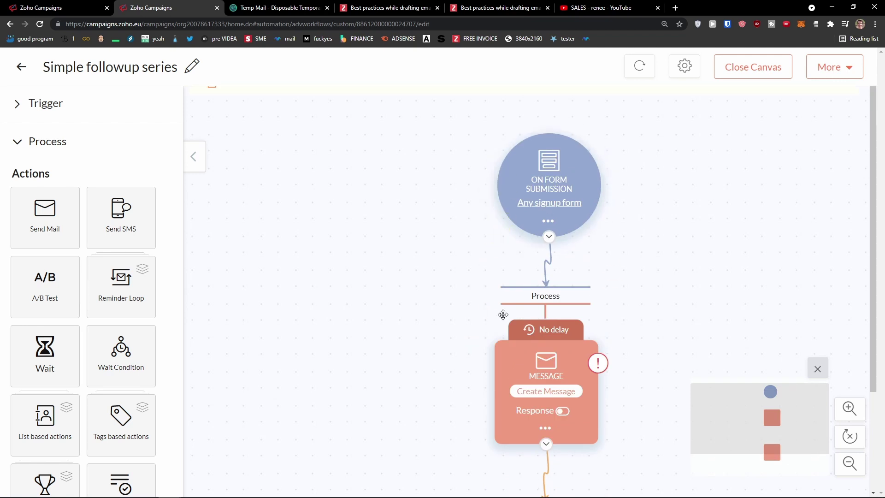
scroll(571, 332, down, 2)
scroll(566, 364, down, 1)
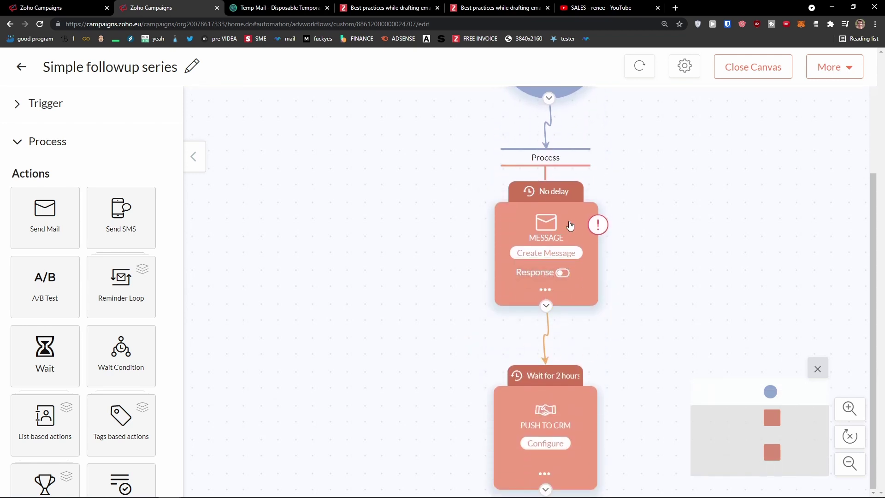
drag(571, 391, 575, 398)
right_click(573, 405)
key(Escape)
drag(573, 406, 521, 382)
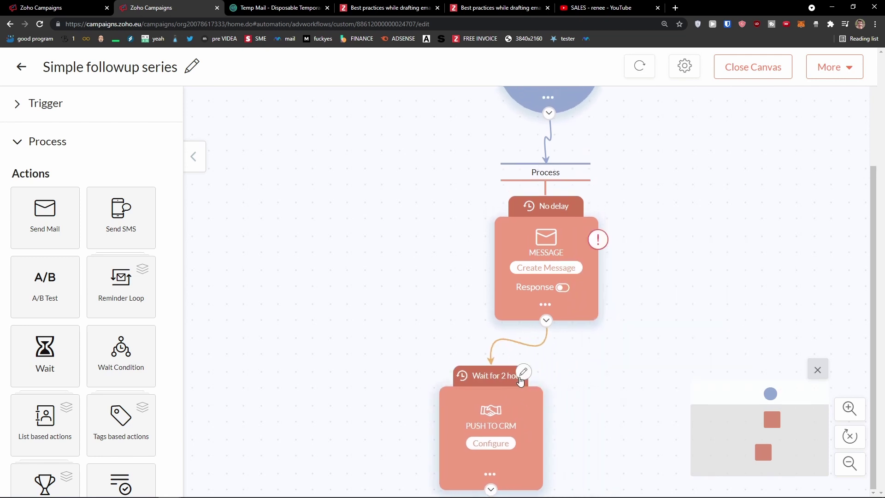
Delete the PUSH TO CRM step, leaving its 2-hour wait unchanged beforehand
click(519, 379)
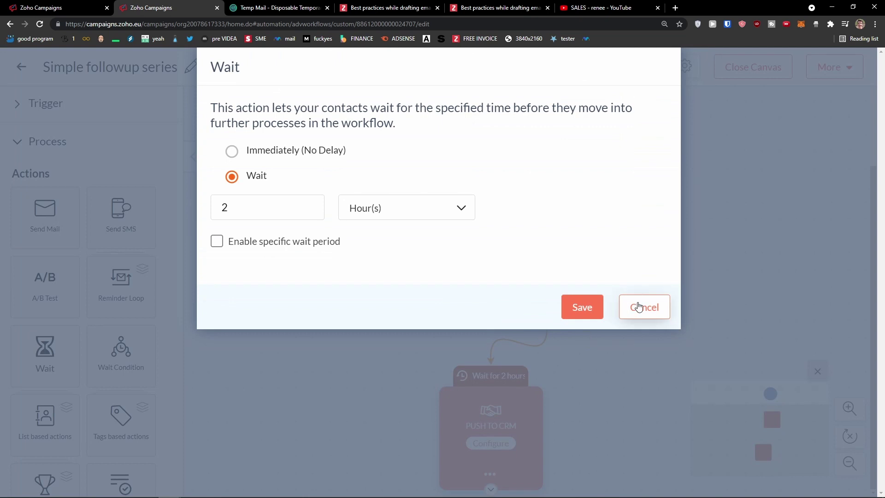
click(638, 306)
click(490, 474)
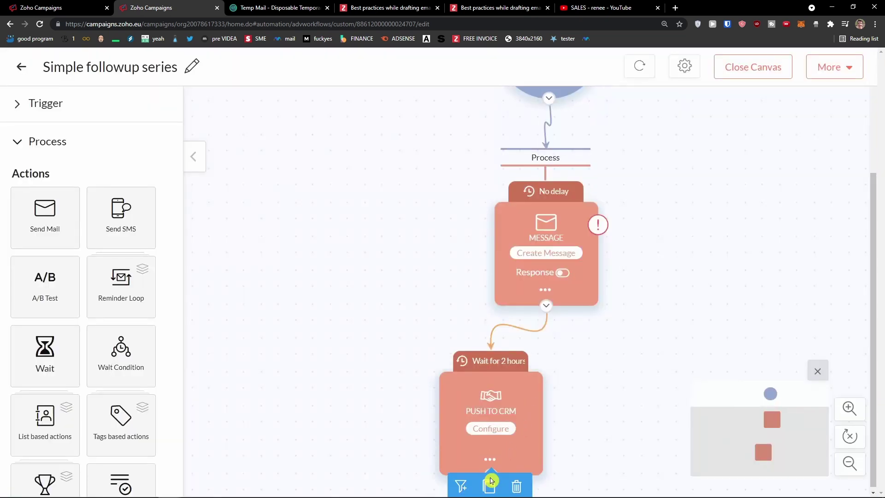
click(515, 484)
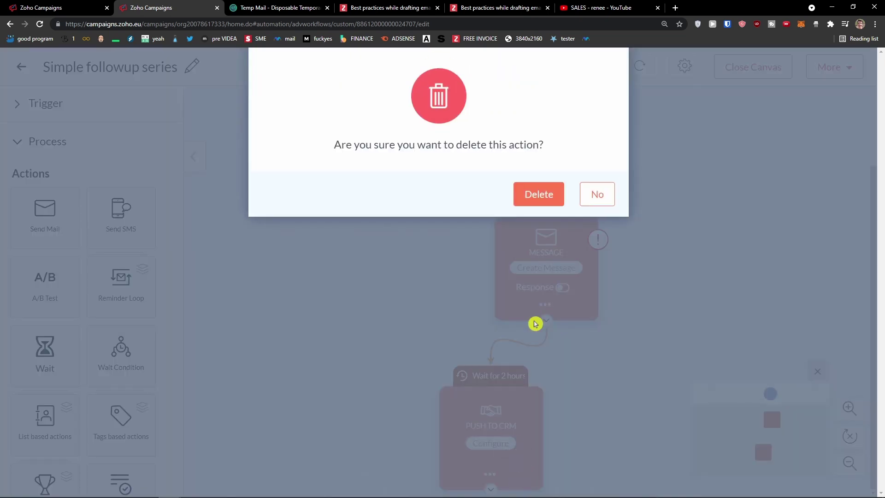
click(547, 202)
Add a second Send Mail message step below the first message
scroll(122, 310, down, 3)
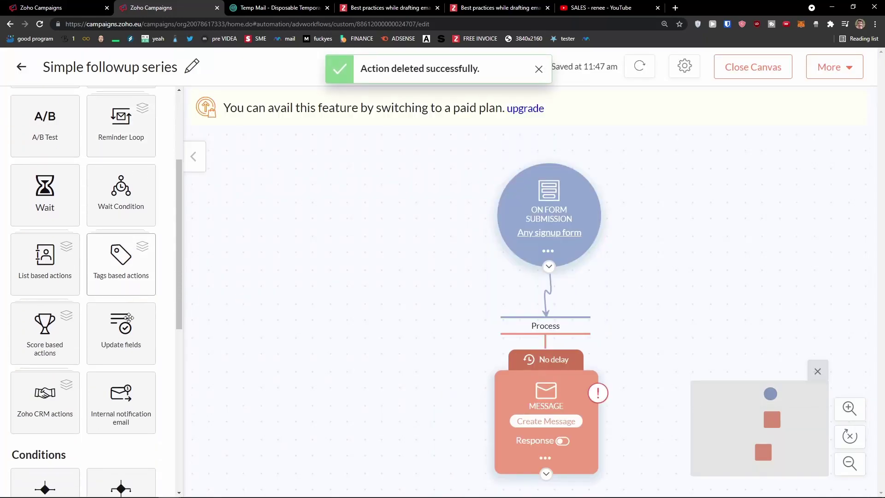
scroll(129, 321, down, 4)
scroll(124, 323, up, 8)
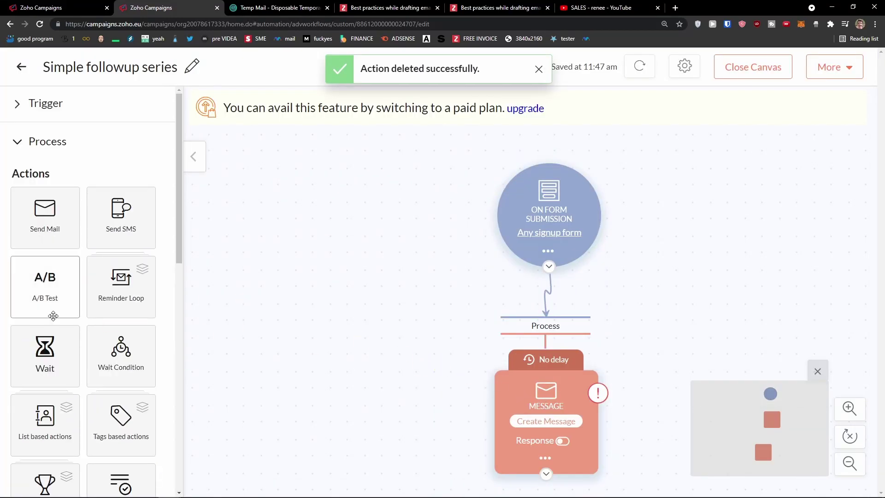
scroll(53, 316, down, 3)
scroll(69, 324, down, 1)
scroll(48, 323, up, 1)
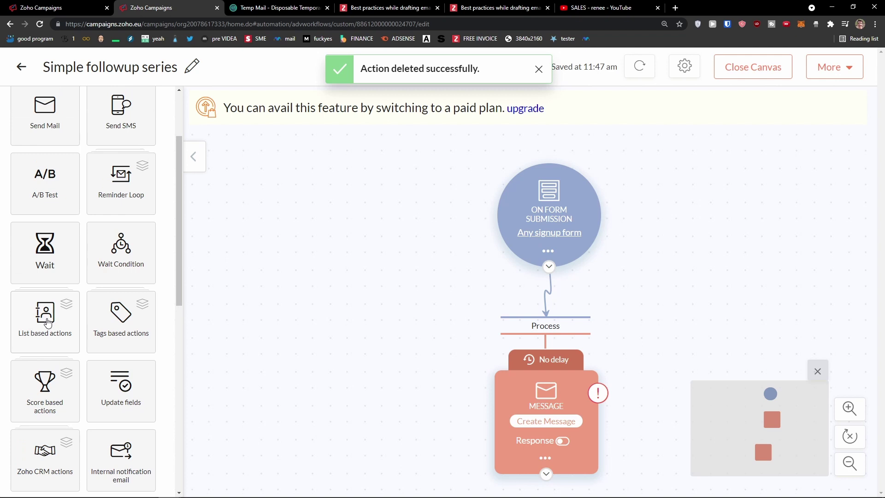
scroll(48, 323, up, 2)
drag(39, 175, 55, 237)
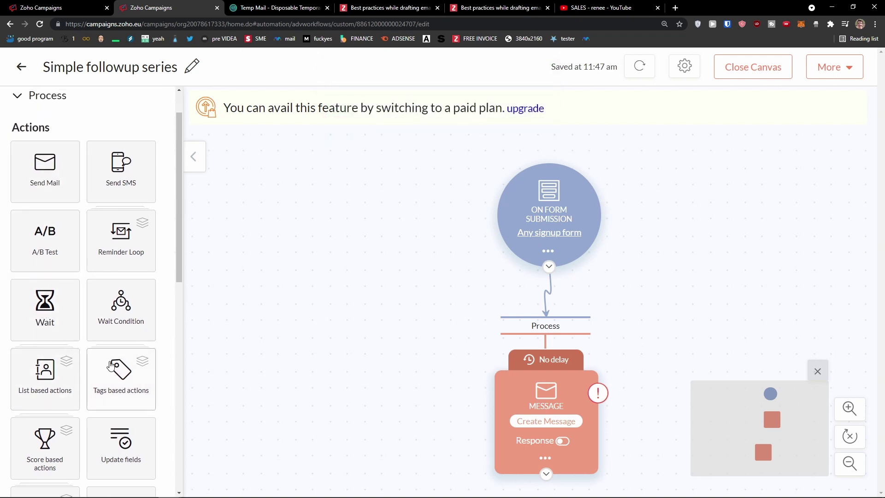
scroll(96, 359, down, 2)
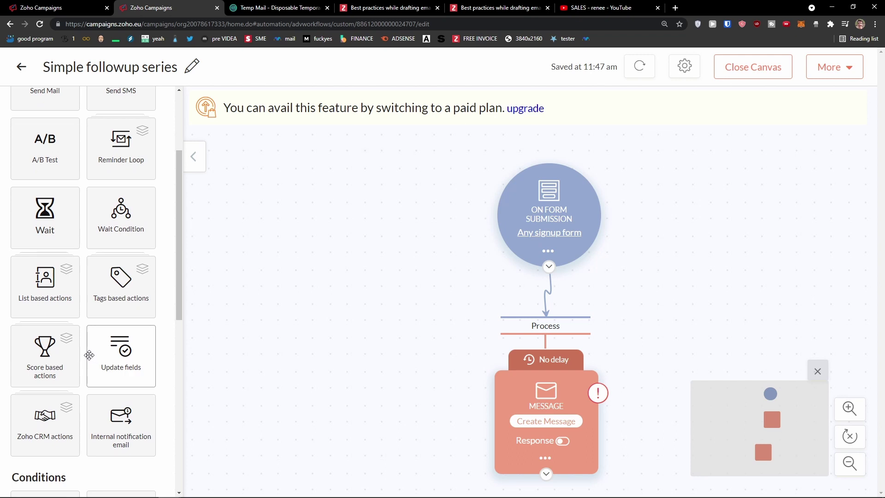
scroll(86, 357, up, 3)
drag(54, 221, 515, 479)
Change the second message's delay from 1 to 2 days and save it
scroll(444, 452, down, 2)
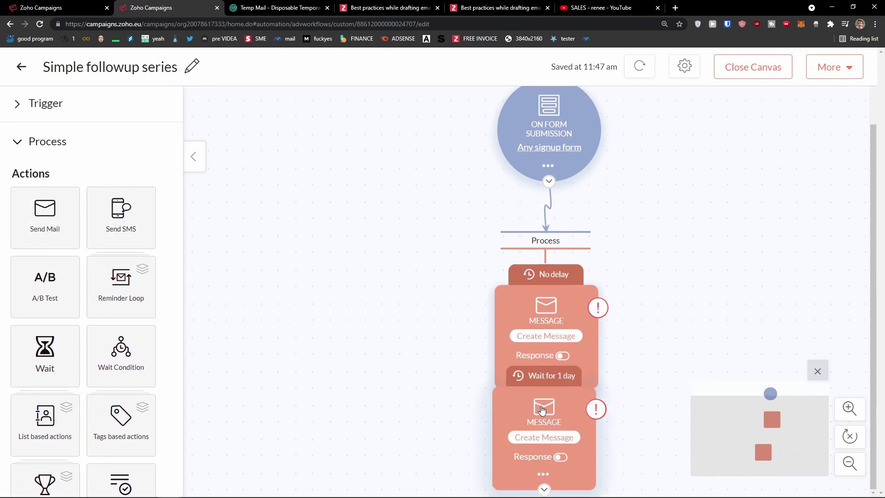
scroll(490, 432, down, 2)
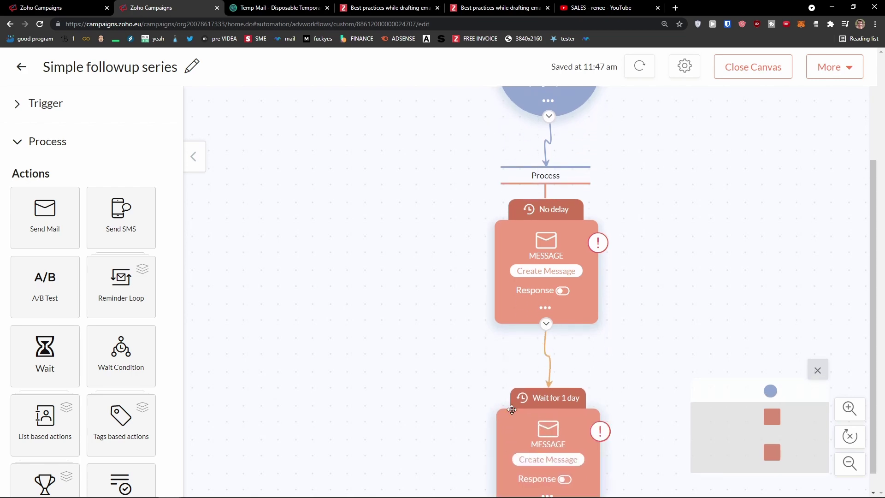
scroll(511, 409, down, 1)
mouse_move(574, 373)
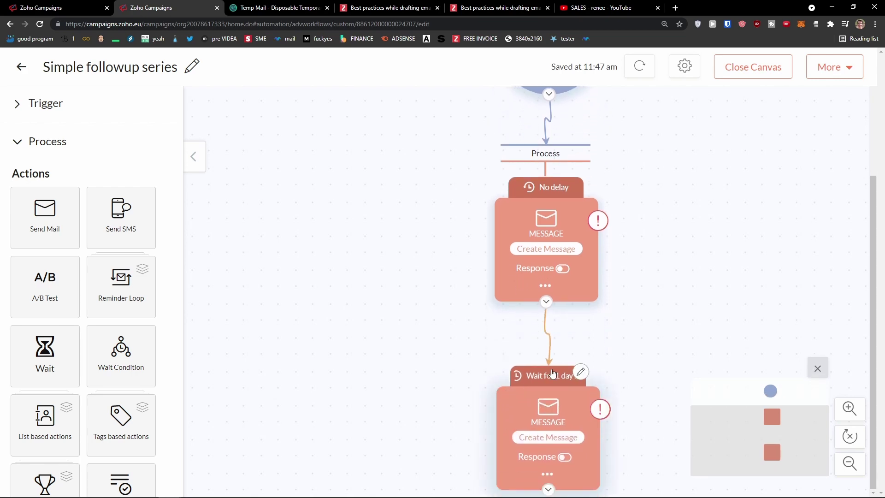
click(580, 372)
click(227, 191)
drag(227, 191, 192, 183)
text(2)
click(588, 320)
scroll(478, 357, up, 3)
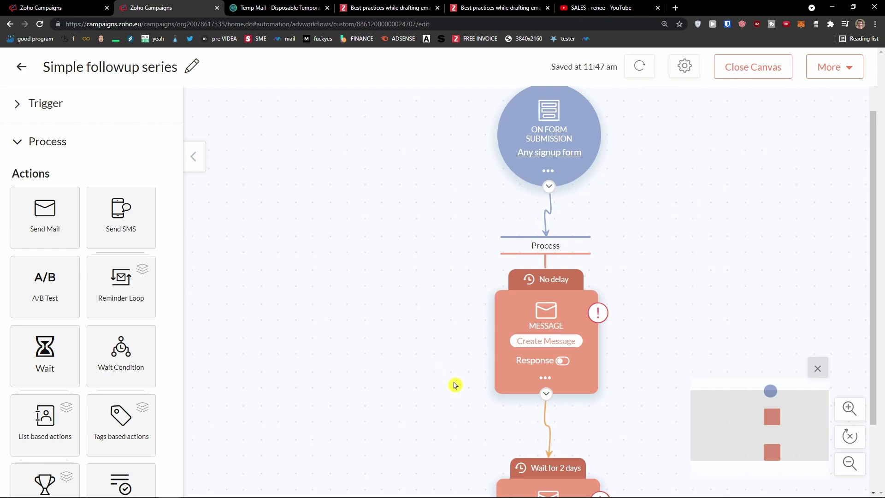
scroll(454, 386, down, 3)
scroll(448, 436, up, 4)
scroll(131, 343, down, 6)
scroll(127, 341, up, 3)
scroll(127, 339, down, 5)
scroll(326, 367, down, 4)
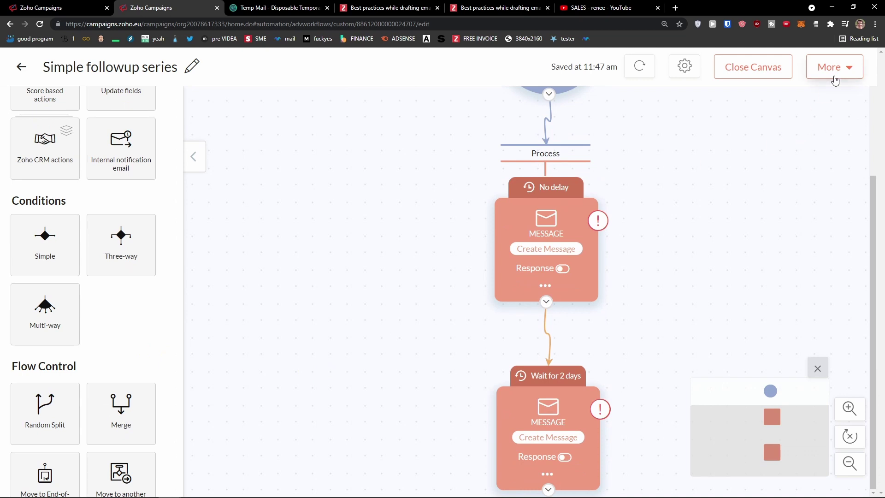
Close the workflow canvas and review the read-only Simple followup series draft
click(831, 67)
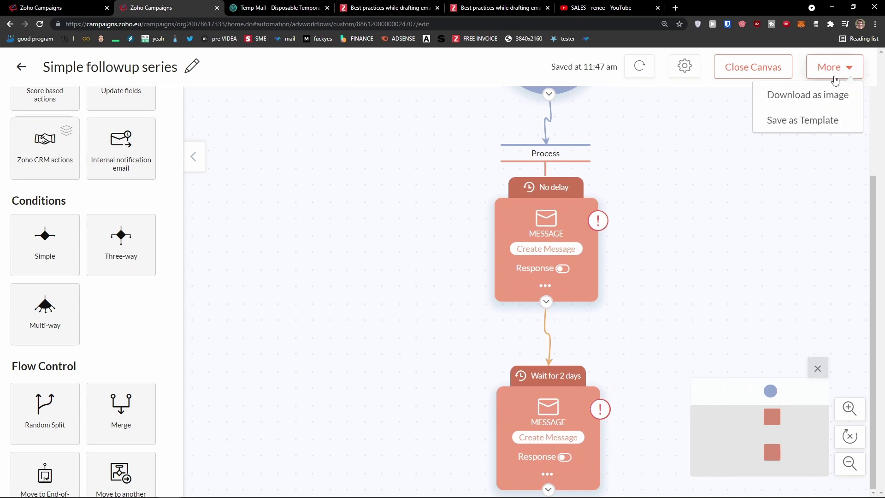
click(765, 75)
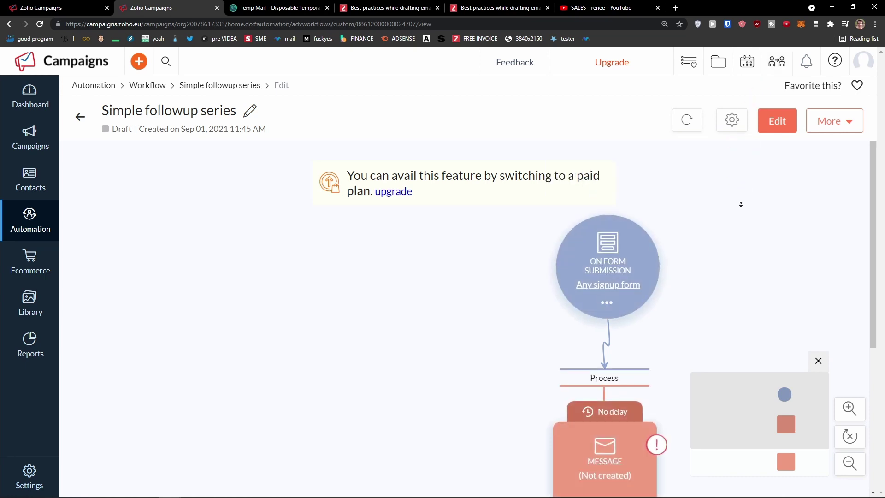
scroll(734, 171, down, 1)
scroll(725, 191, up, 1)
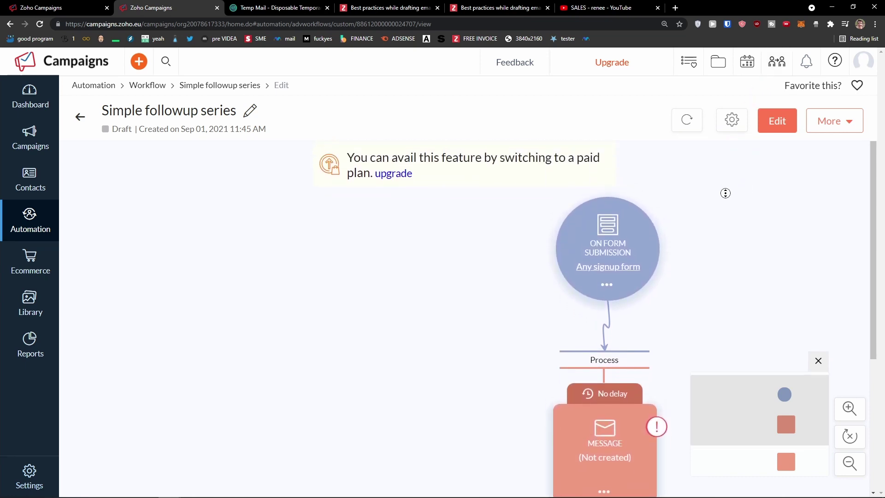
scroll(707, 275, down, 5)
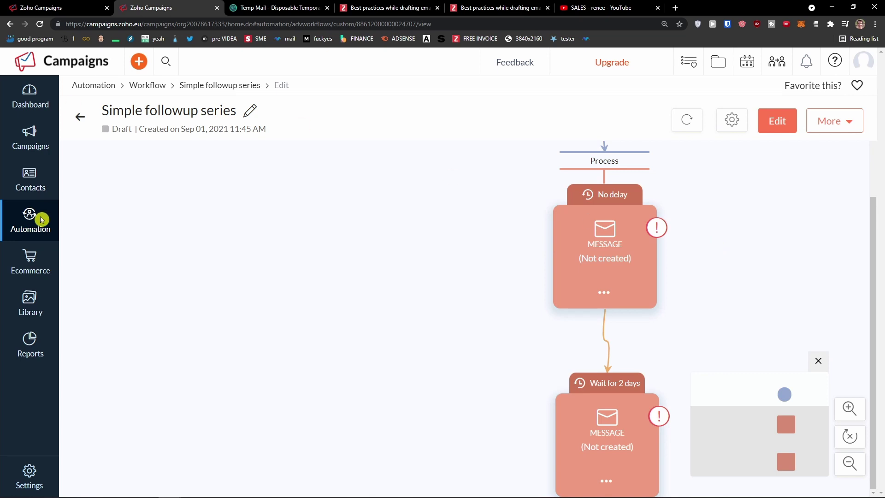
scroll(335, 221, up, 1)
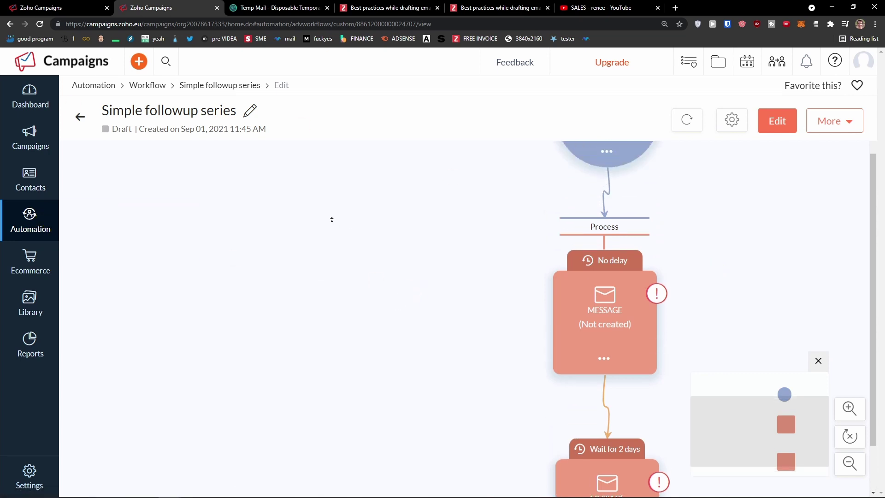
scroll(335, 220, up, 3)
scroll(248, 322, down, 2)
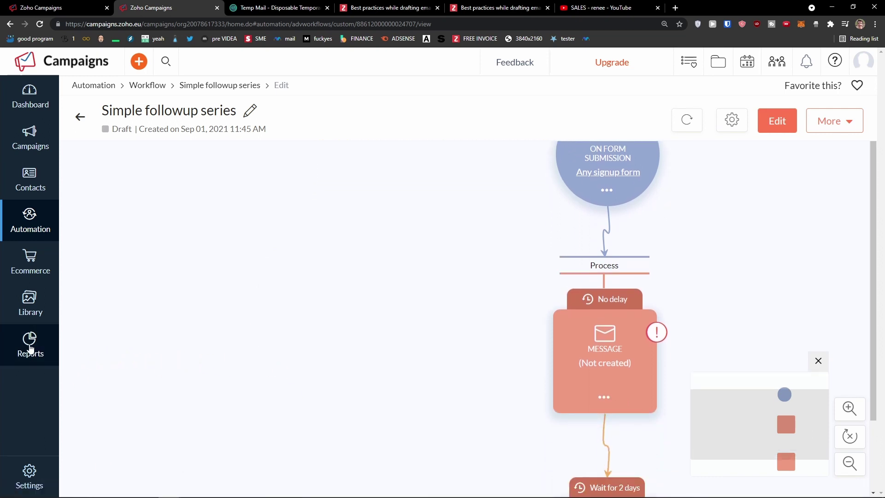
mouse_move(20, 352)
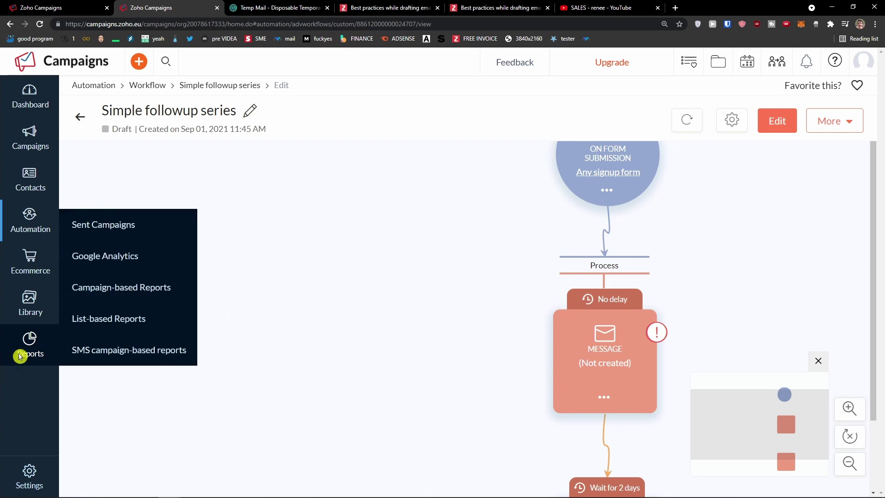
View Sent Campaigns and Google Analytics reports, then open Compare Campaigns' first campaign dropdown
click(107, 230)
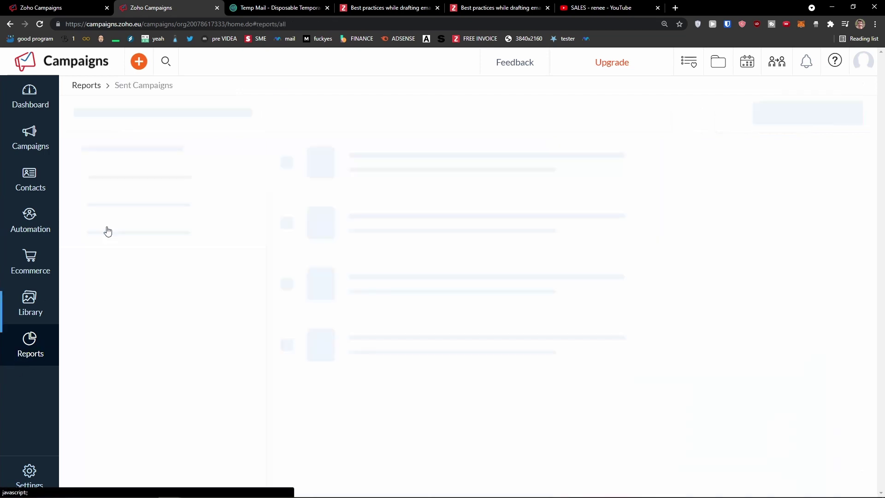
mouse_move(20, 356)
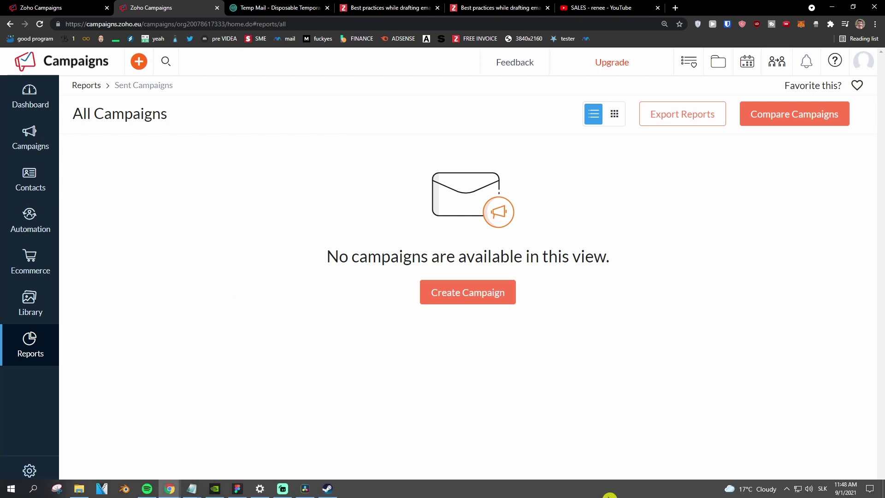
mouse_move(46, 361)
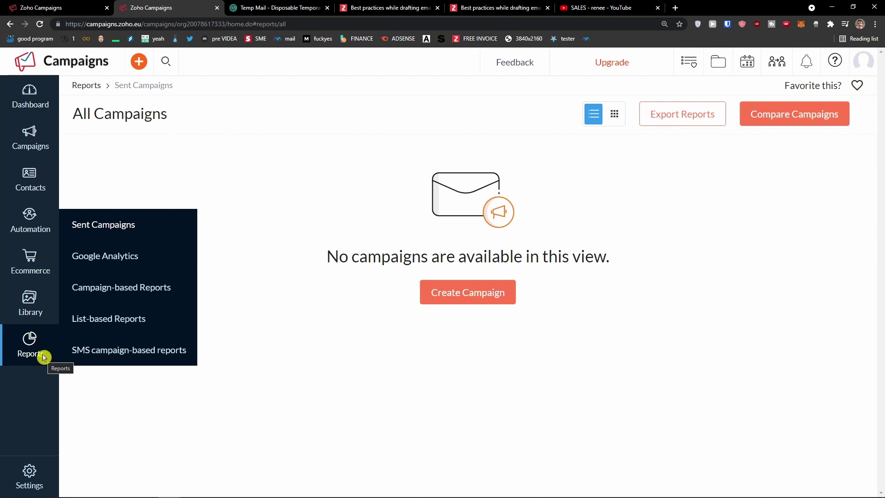
click(104, 259)
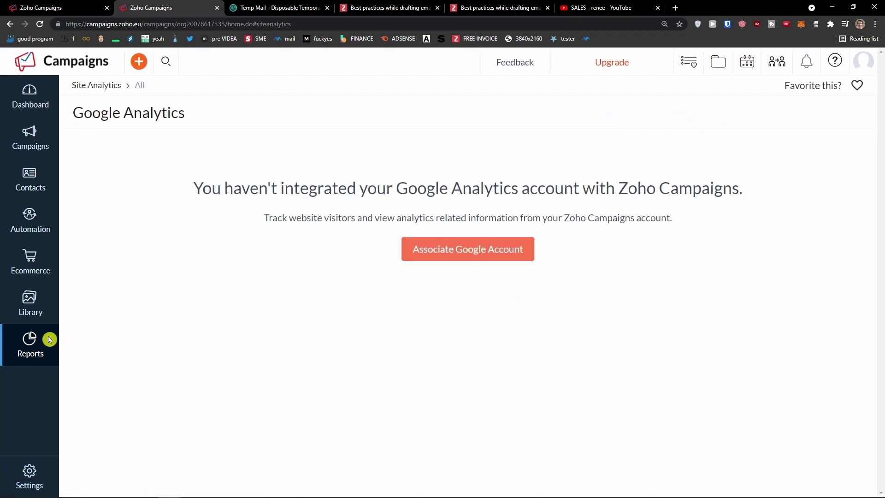
mouse_move(50, 340)
click(108, 230)
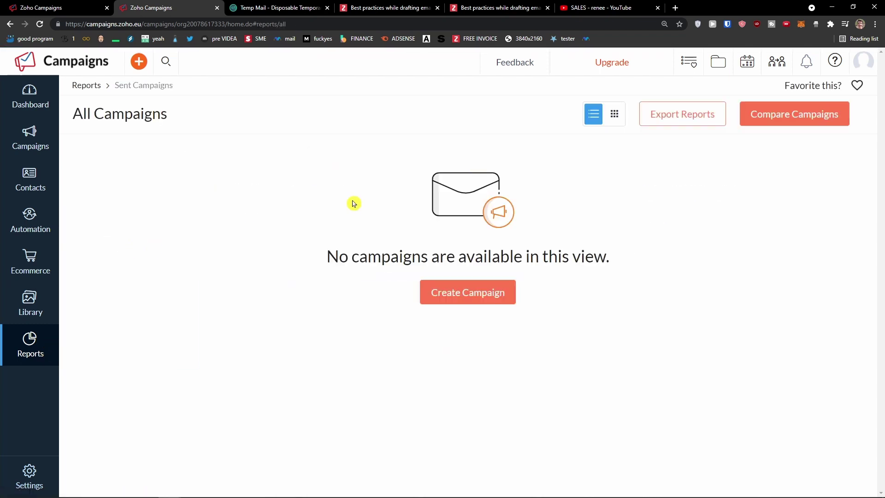
click(767, 122)
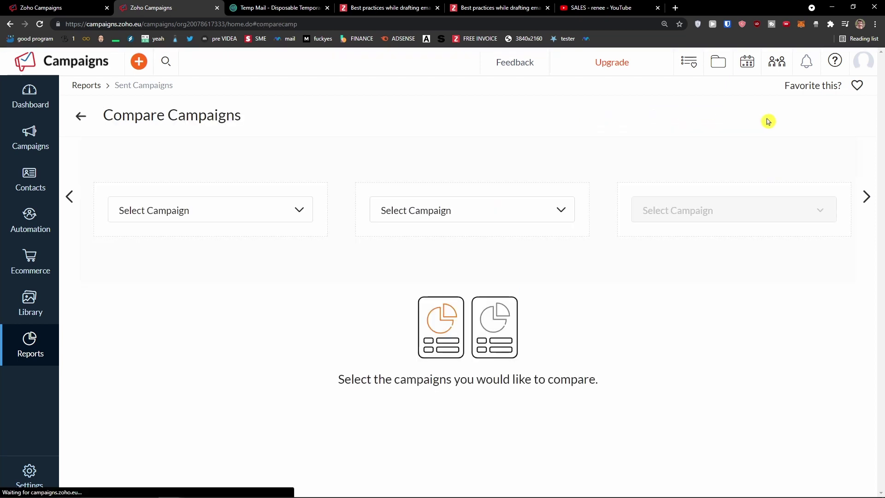
click(284, 215)
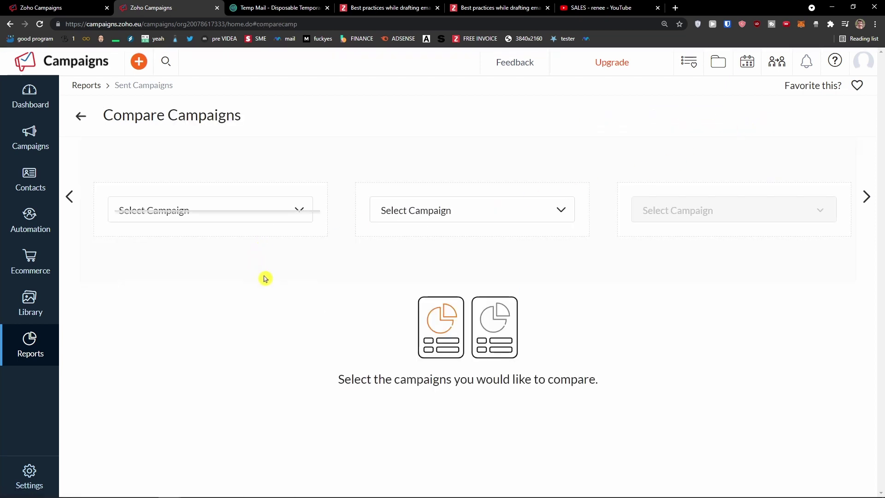